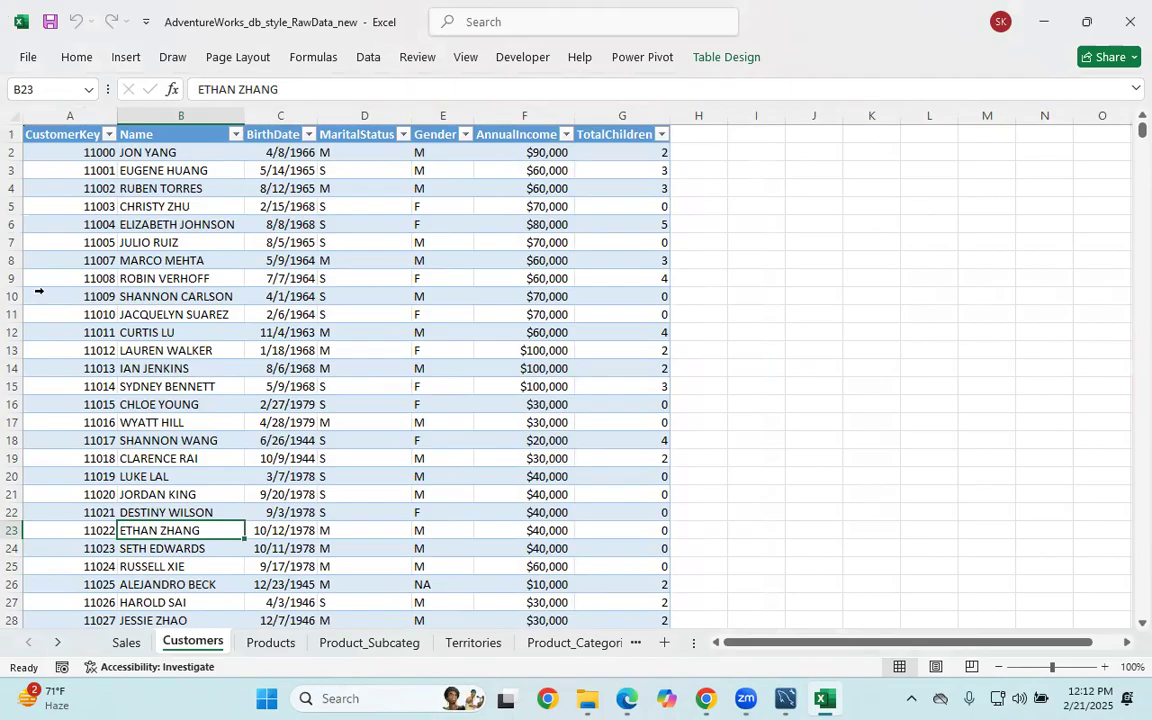
# Review the CustomerKey column and the customer detail columns from Name to TotalChildren on the Customers sheet.
pyautogui.moveTo(72, 154); pyautogui.dragTo(76, 260)
pyautogui.moveTo(757, 154); pyautogui.dragTo(762, 228)
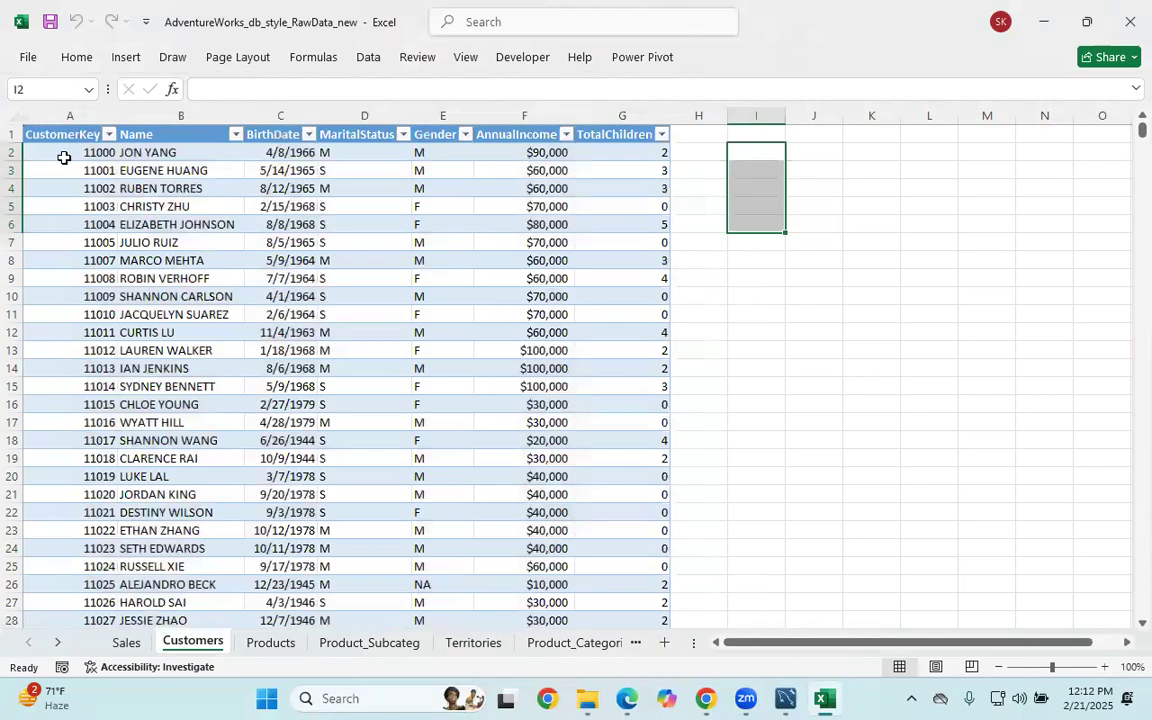
pyautogui.moveTo(64, 157); pyautogui.dragTo(88, 315)
pyautogui.moveTo(187, 155); pyautogui.dragTo(590, 332)
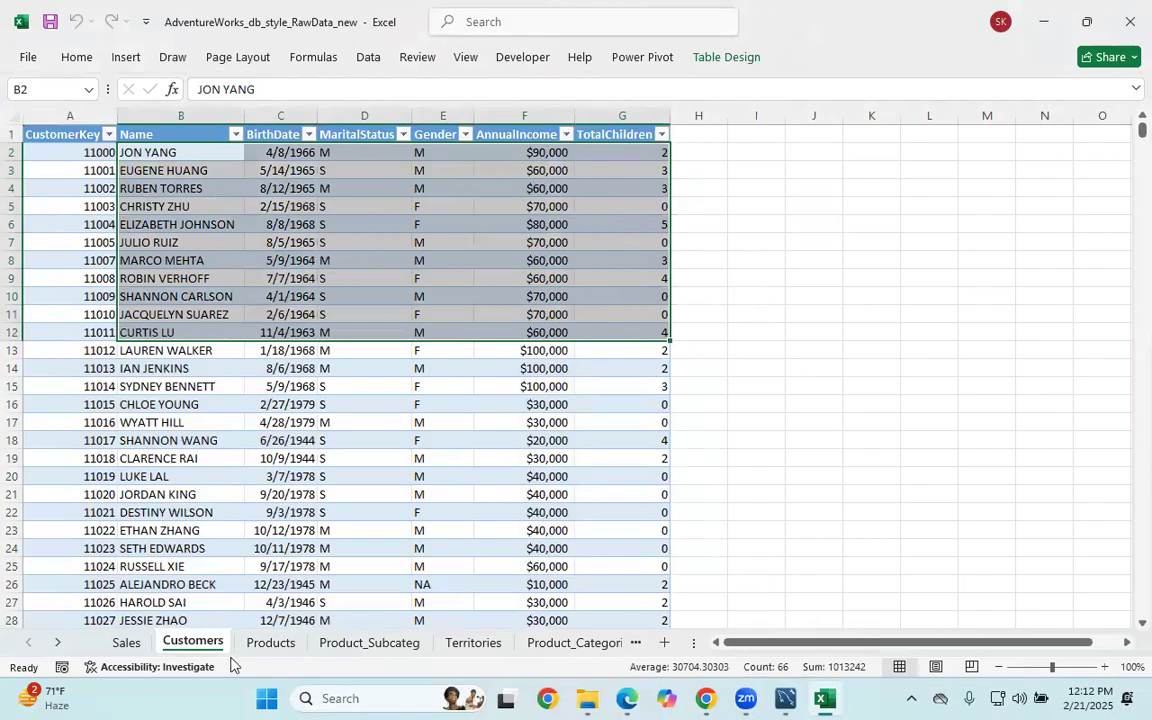
# Examine the key, subcategory, name, cost, price and profit columns on the Products sheet.
pyautogui.click(270, 641)
pyautogui.moveTo(87, 159); pyautogui.dragTo(95, 530)
pyautogui.moveTo(201, 170); pyautogui.dragTo(240, 466)
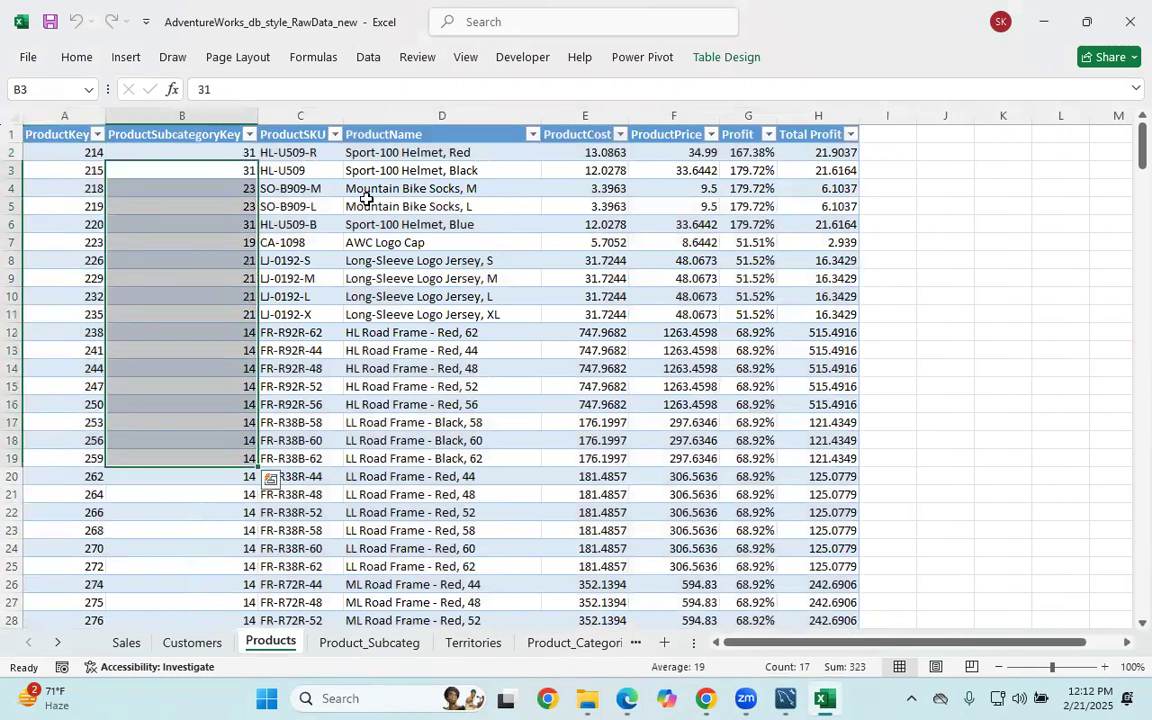
pyautogui.moveTo(420, 172); pyautogui.dragTo(465, 285)
pyautogui.moveTo(601, 155); pyautogui.dragTo(613, 243)
pyautogui.moveTo(672, 156); pyautogui.dragTo(677, 226)
pyautogui.moveTo(745, 188); pyautogui.dragTo(744, 228)
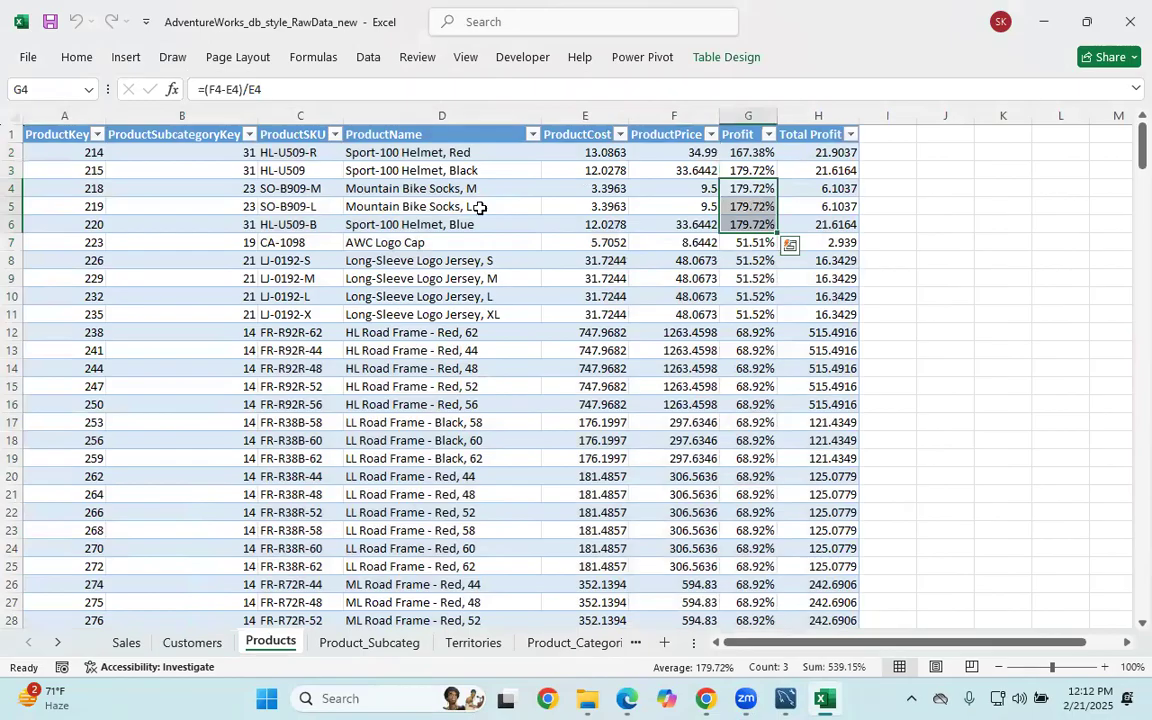
pyautogui.click(145, 168)
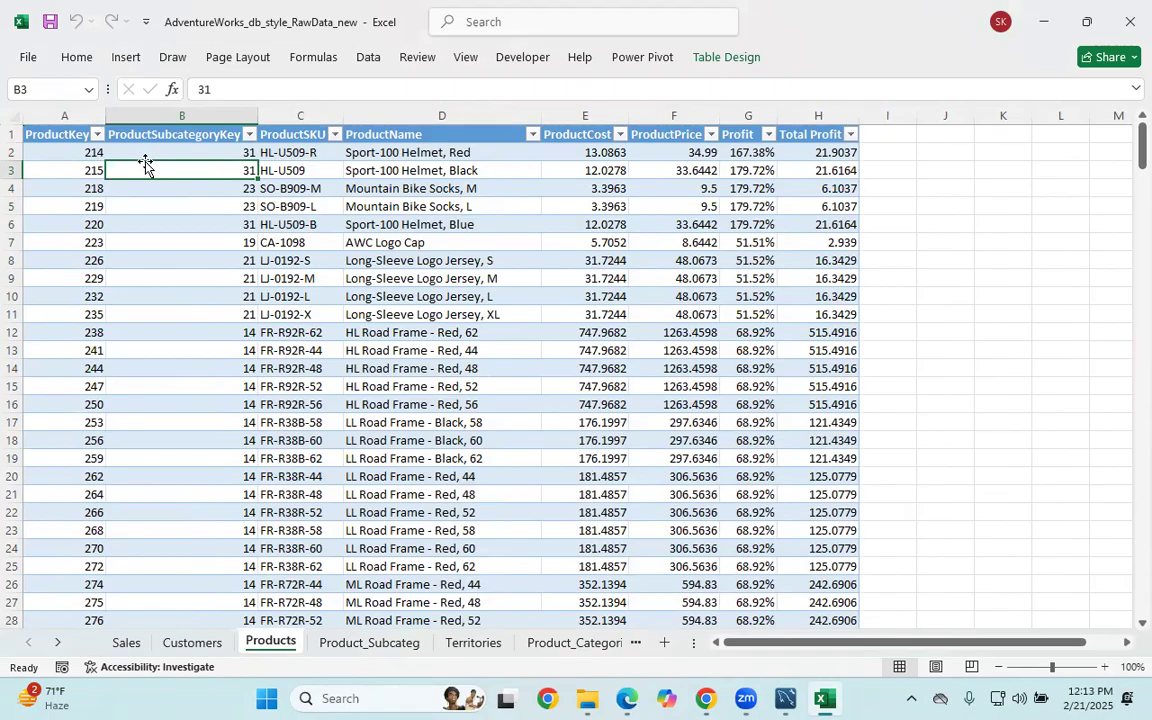
# Review the ProductSubcategoryKey, SubcategoryName and ProductCategoryKey columns on the product subcategories sheet.
pyautogui.click(385, 644)
pyautogui.click(170, 353)
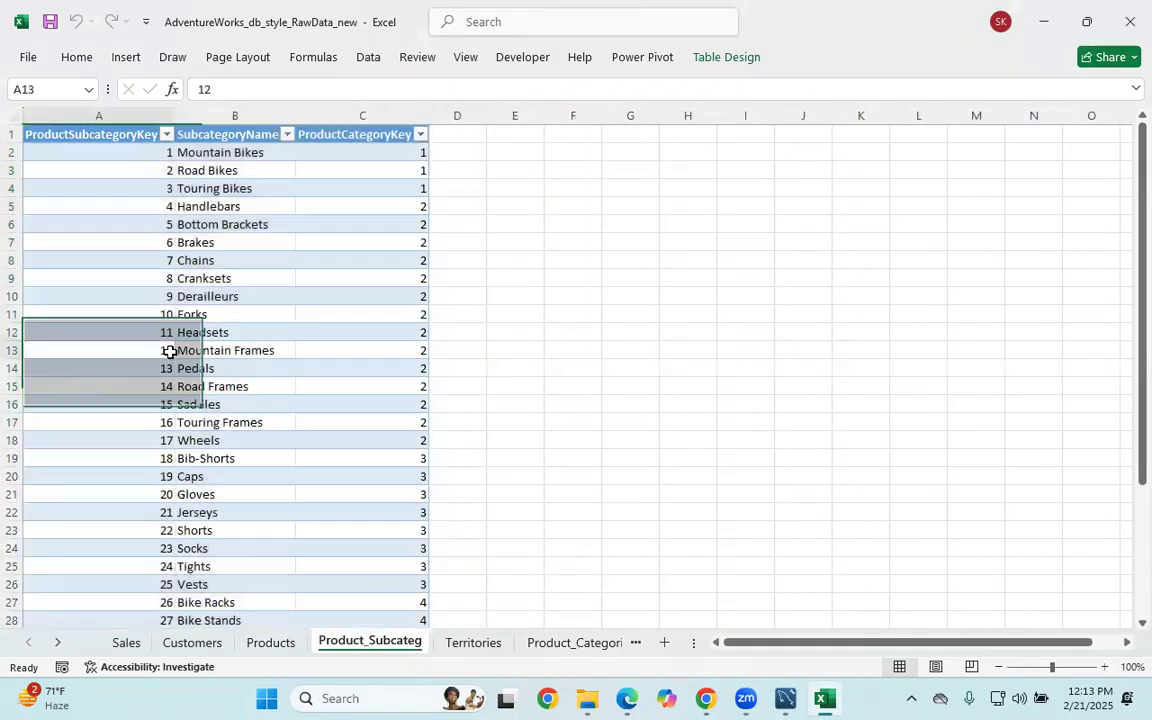
pyautogui.moveTo(140, 152); pyautogui.dragTo(150, 602)
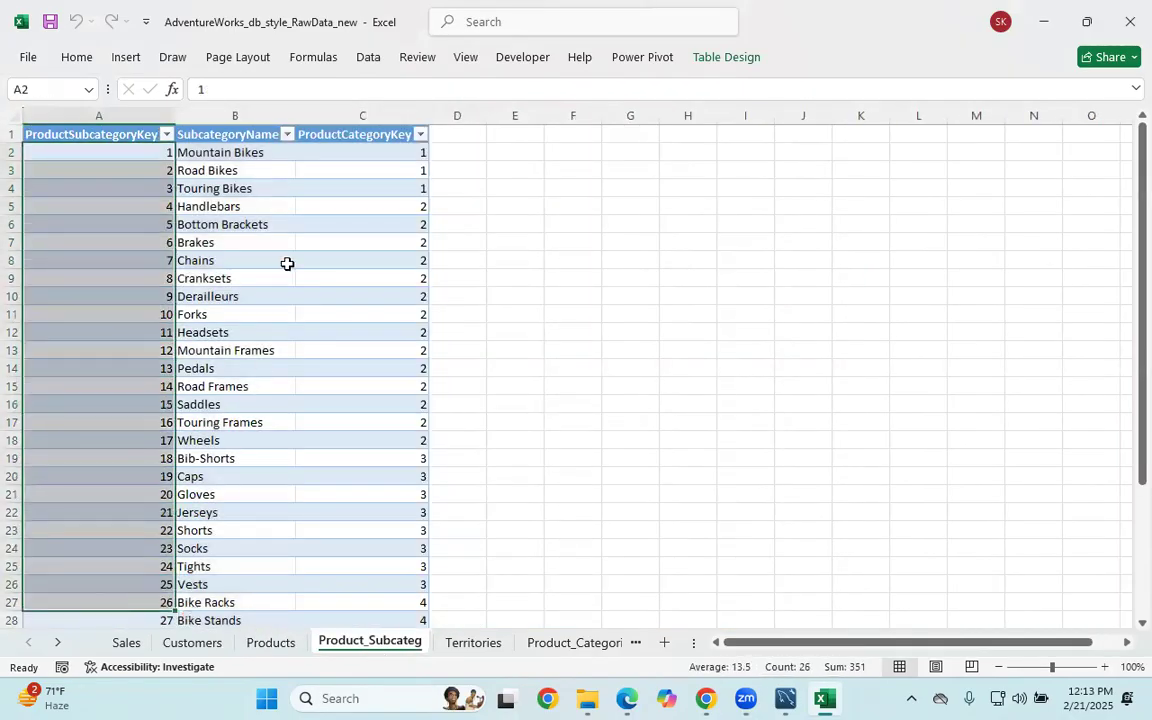
pyautogui.moveTo(226, 152); pyautogui.dragTo(235, 566)
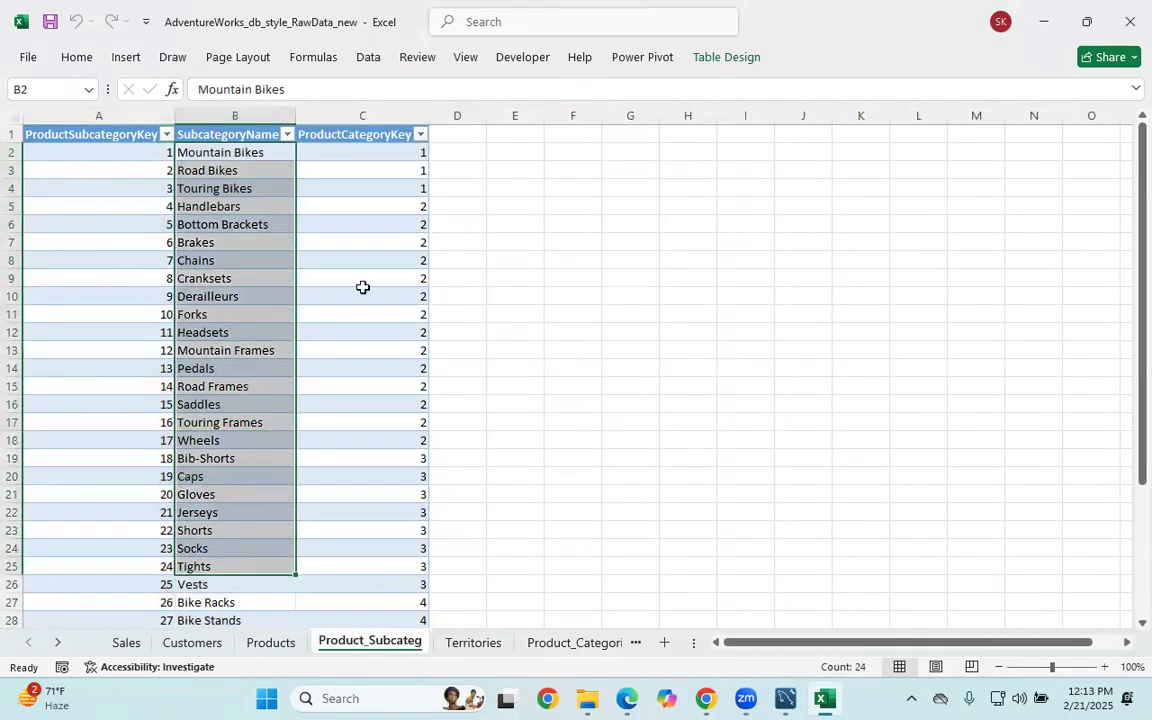
pyautogui.moveTo(365, 150); pyautogui.dragTo(321, 438)
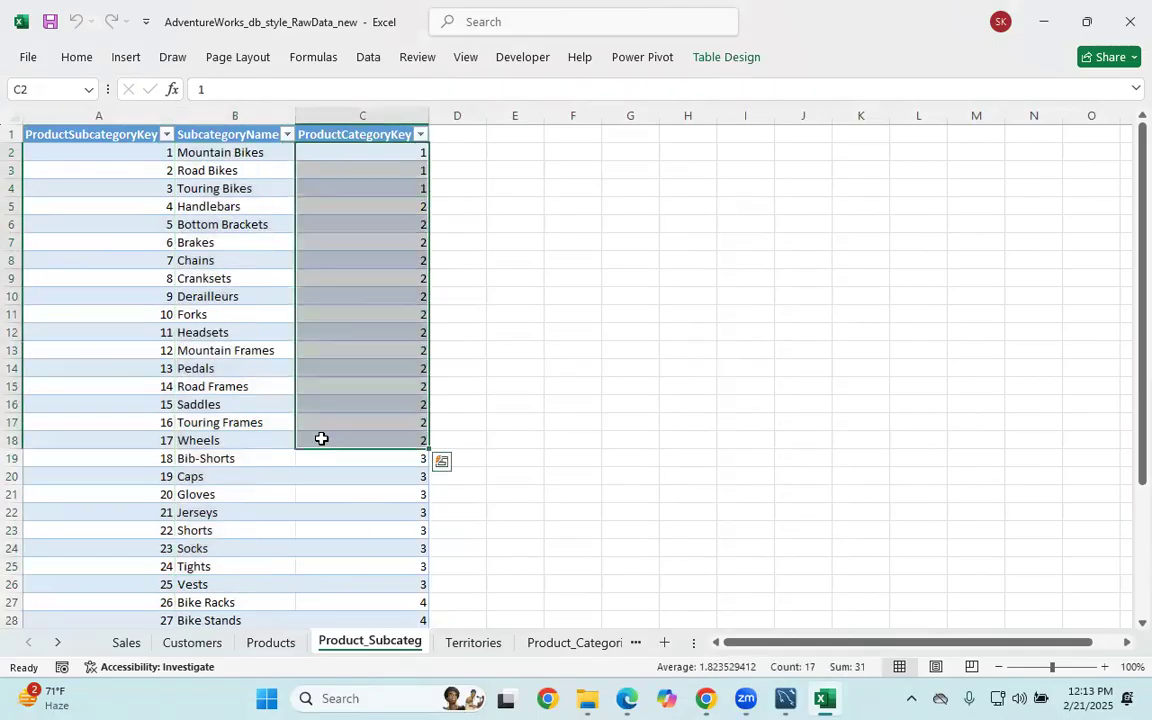
# Look through the Territories, product categories, Sheet1 and Calendar sheets.
pyautogui.click(463, 645)
pyautogui.click(563, 645)
pyautogui.click(598, 645)
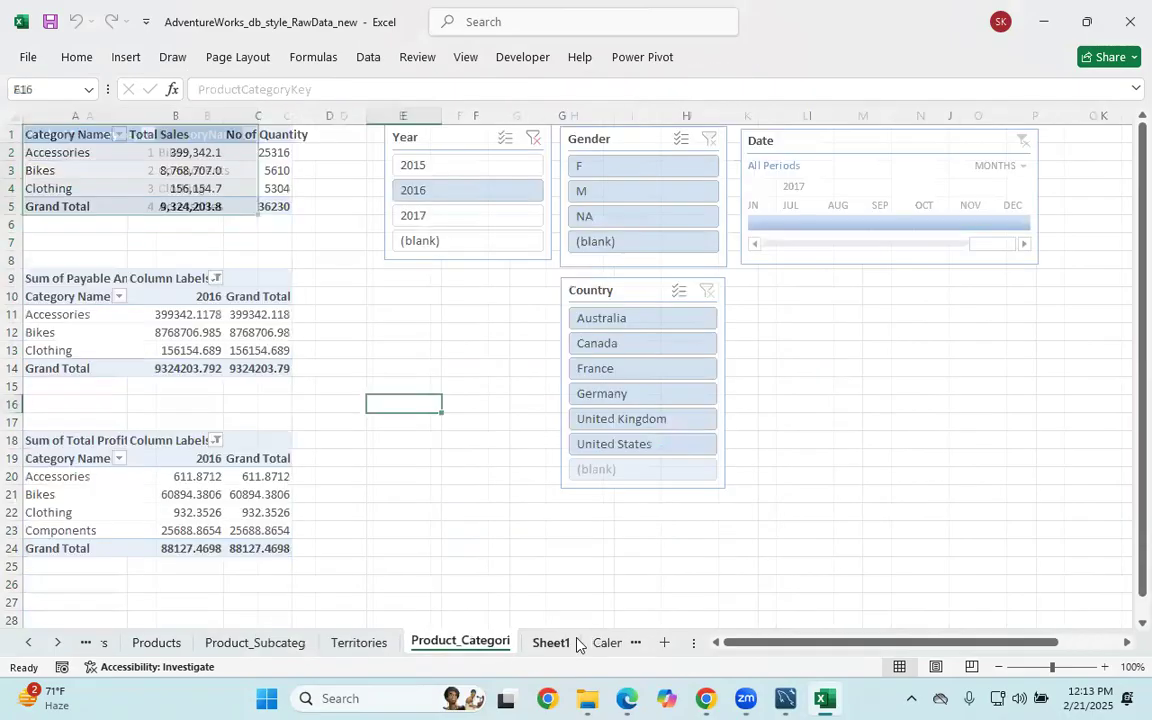
pyautogui.click(465, 646)
pyautogui.click(540, 646)
pyautogui.click(590, 646)
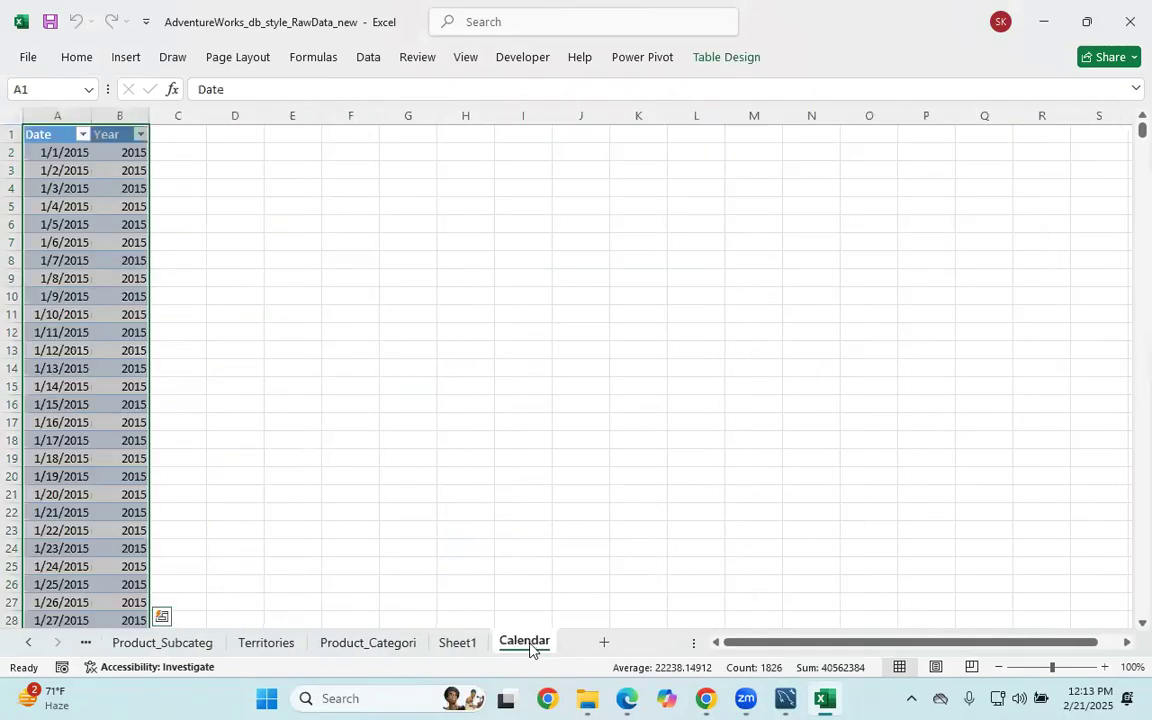
# Delete Sheet1, which holds the pivot tables and slicers, from the workbook.
pyautogui.rightClick(450, 645)
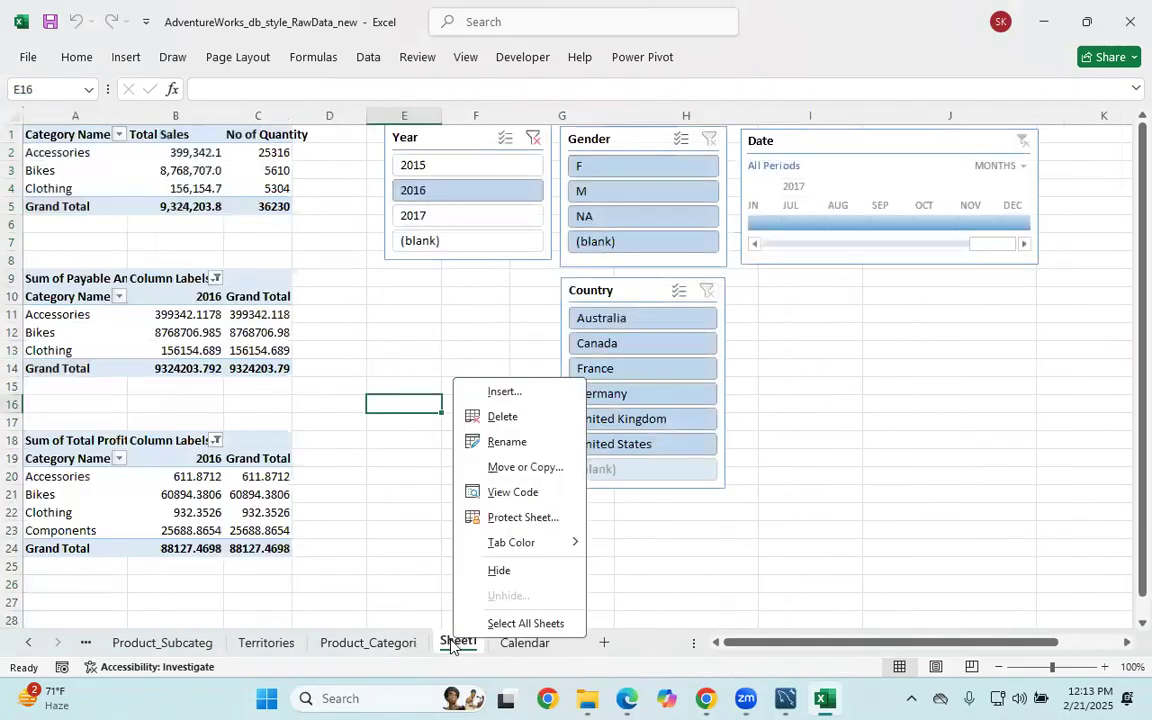
pyautogui.click(510, 418)
pyautogui.click(547, 398)
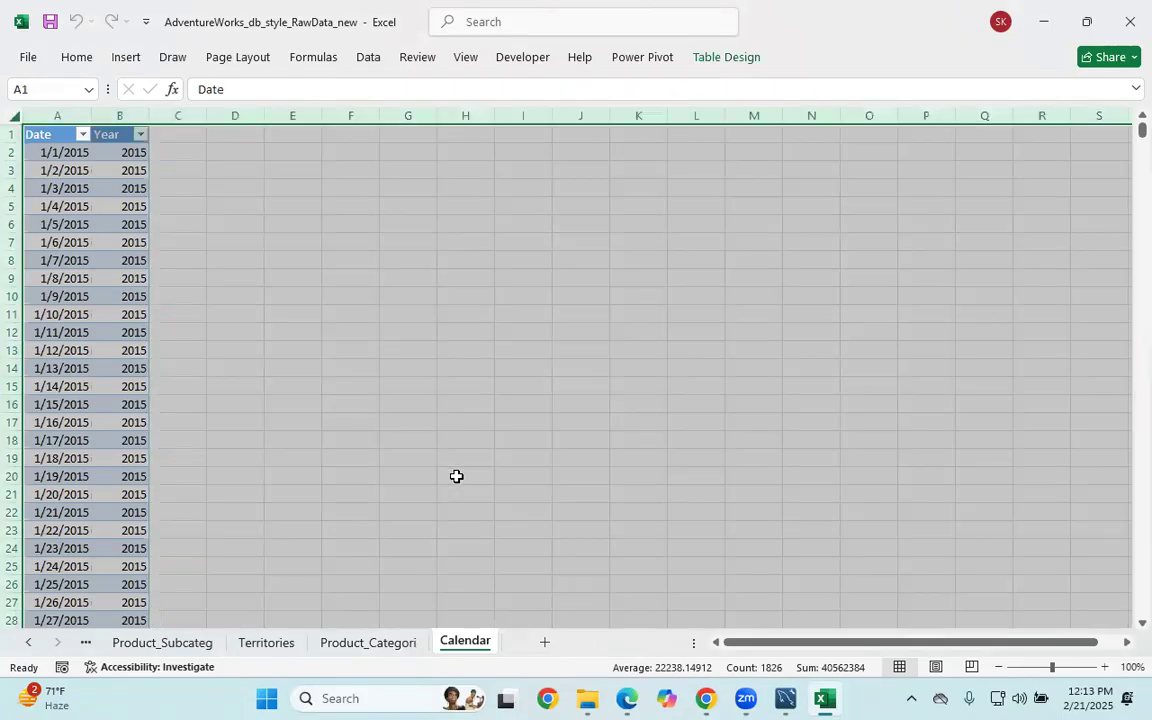
pyautogui.click(458, 474)
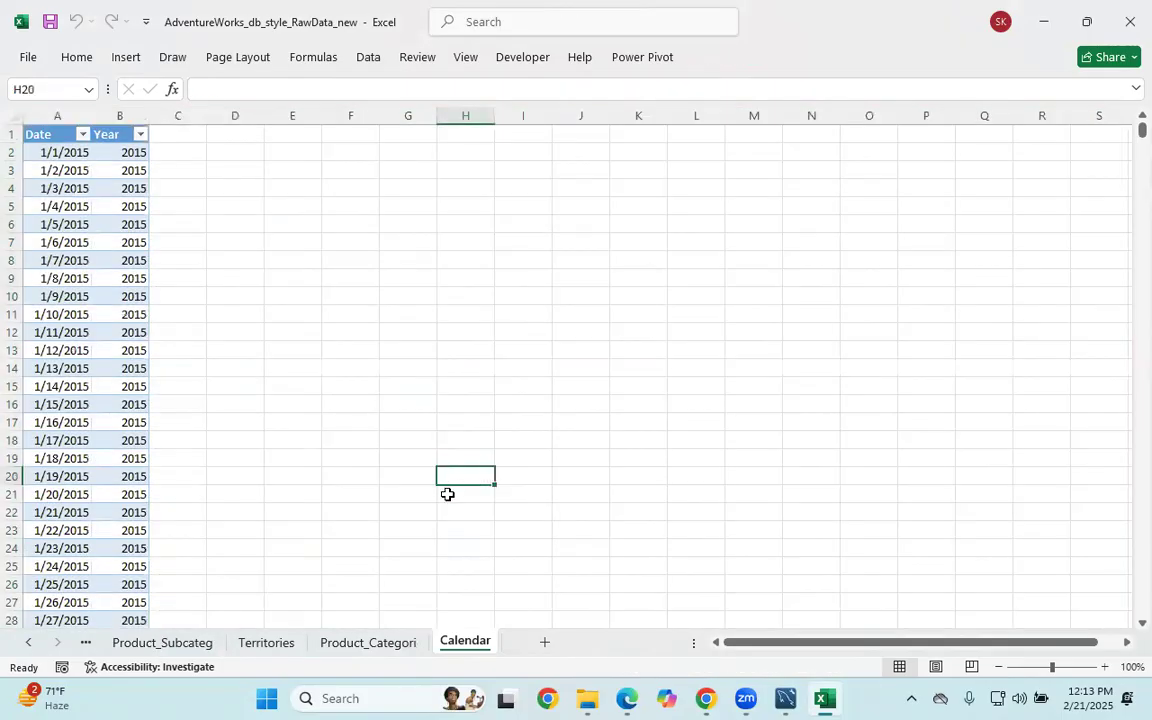
pyautogui.click(314, 530)
# Check which years the OrderDate column on the Sales sheet covers and view the product categories sheet.
pyautogui.click(28, 642)
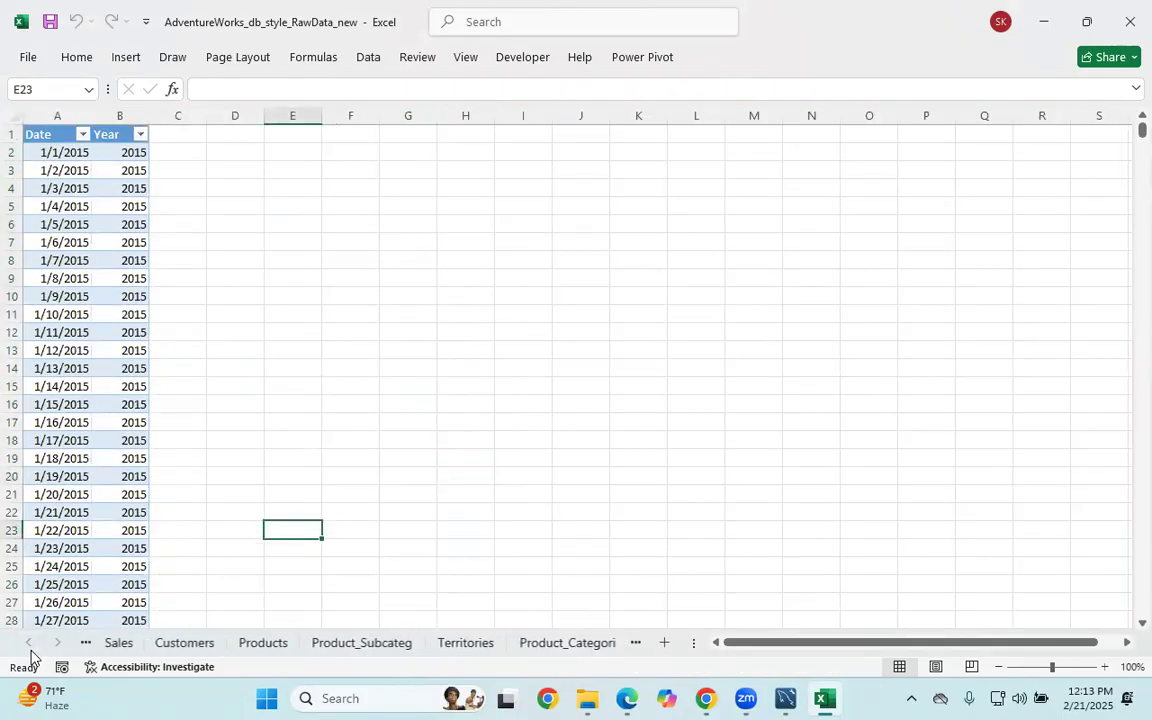
pyautogui.click(126, 642)
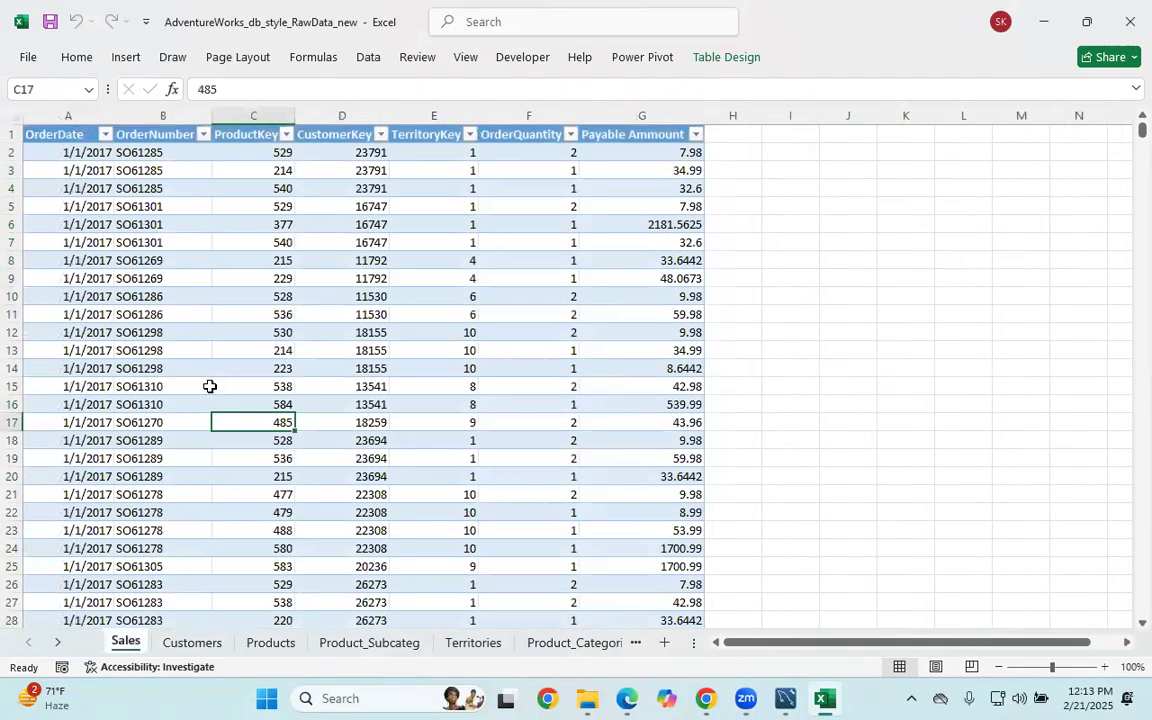
pyautogui.click(105, 134)
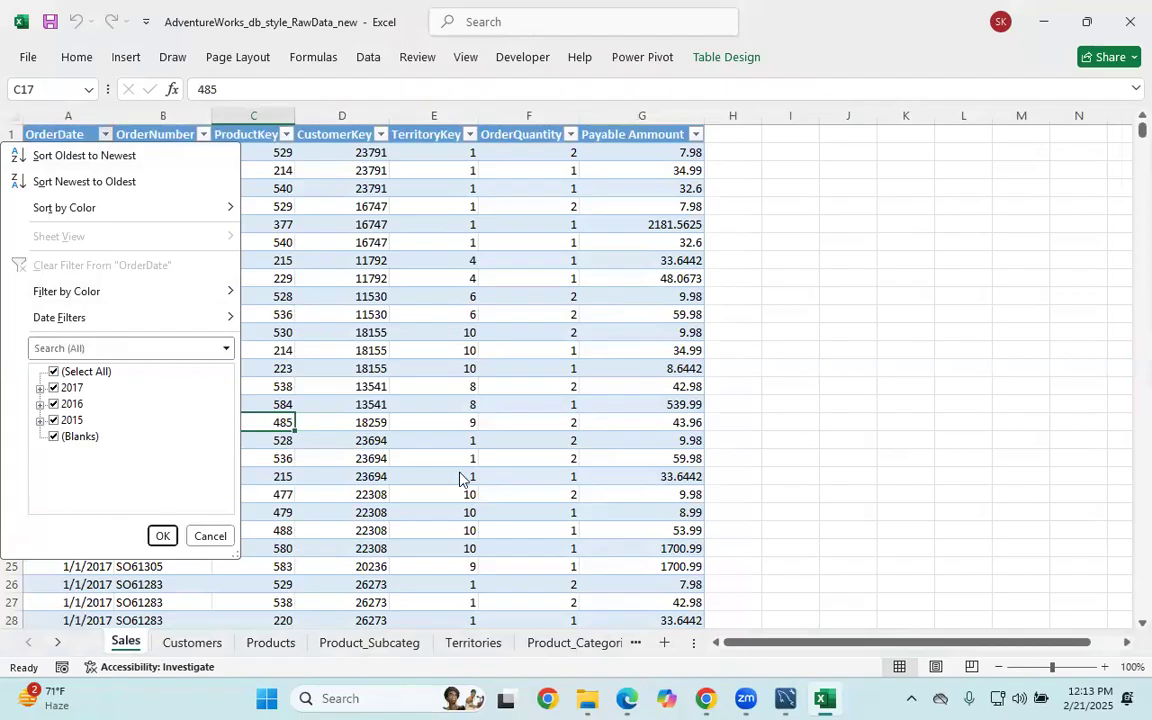
pyautogui.press('Escape')
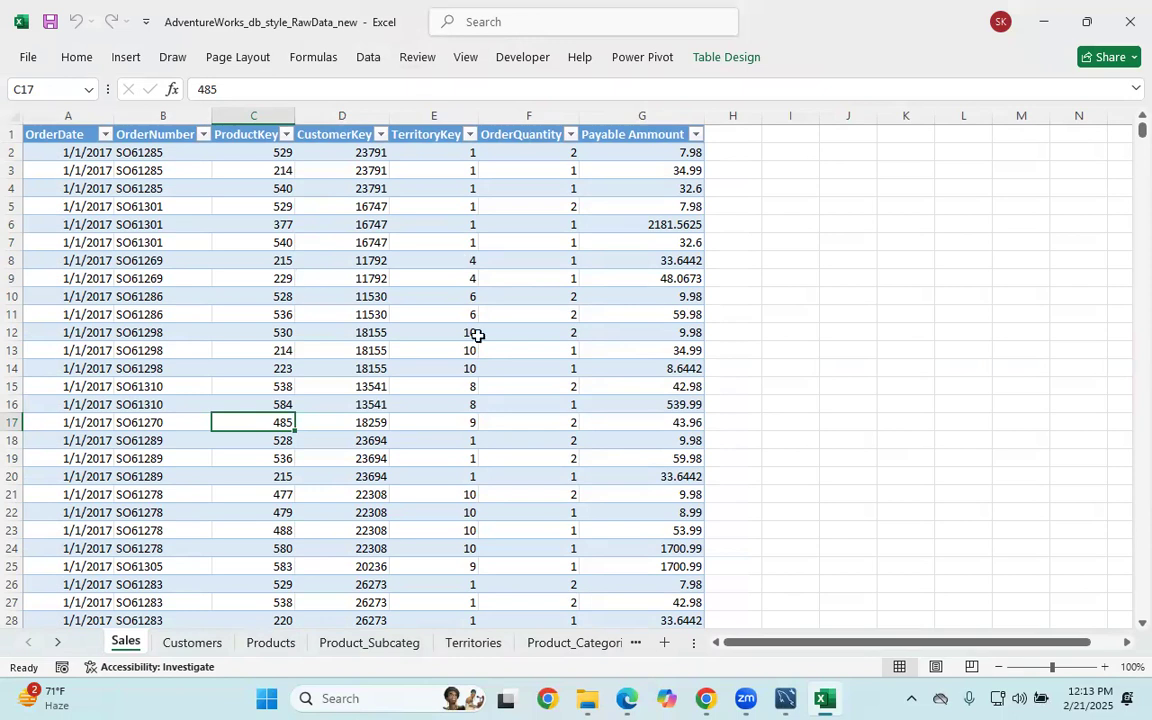
pyautogui.click(577, 643)
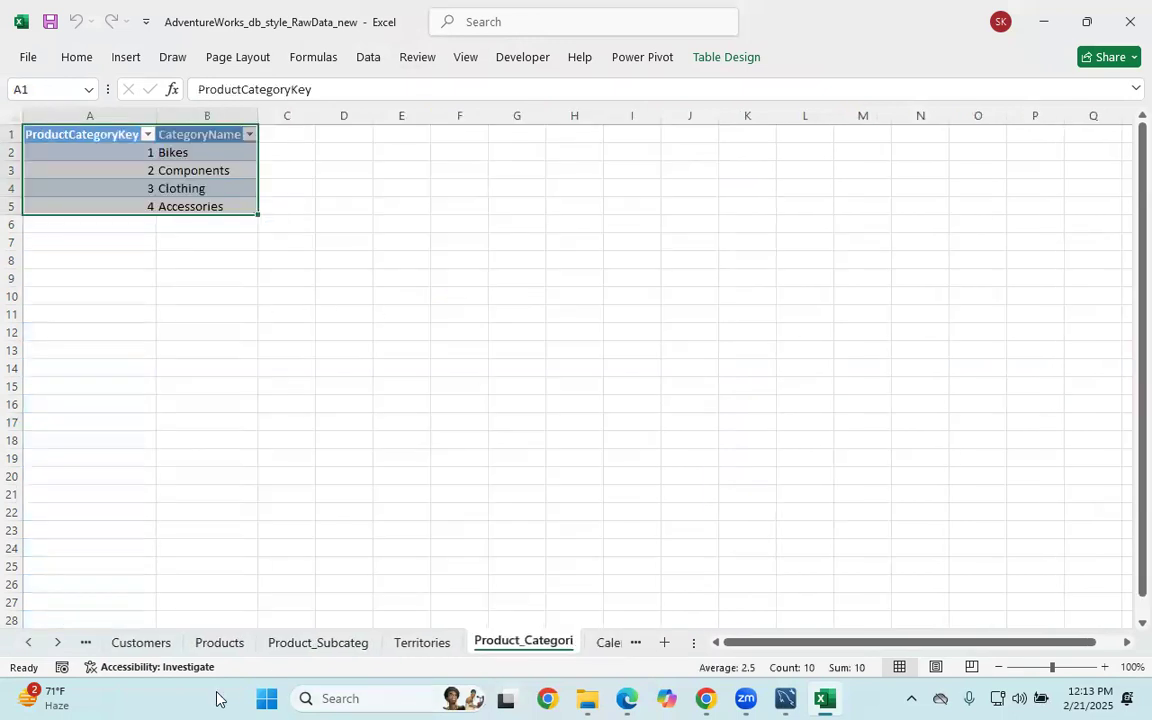
pyautogui.click(86, 642)
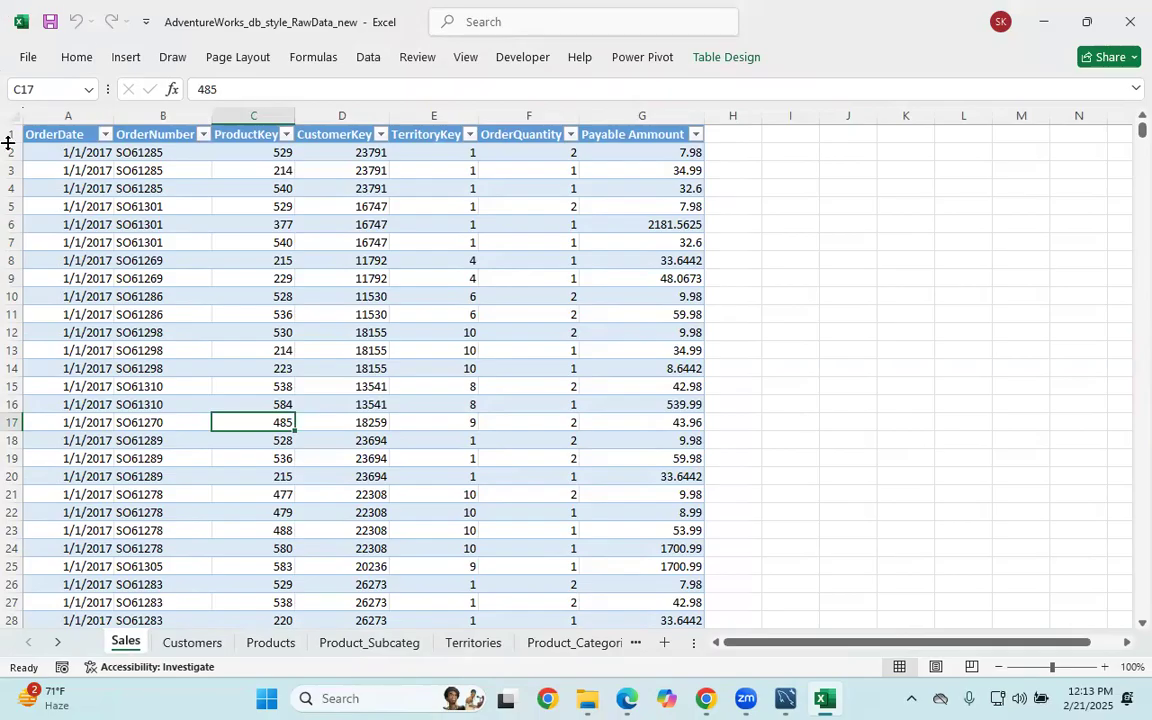
# Examine the TerritoryKey, ProductKey and OrderQuantity columns on the Sales sheet.
pyautogui.moveTo(420, 152); pyautogui.dragTo(432, 365)
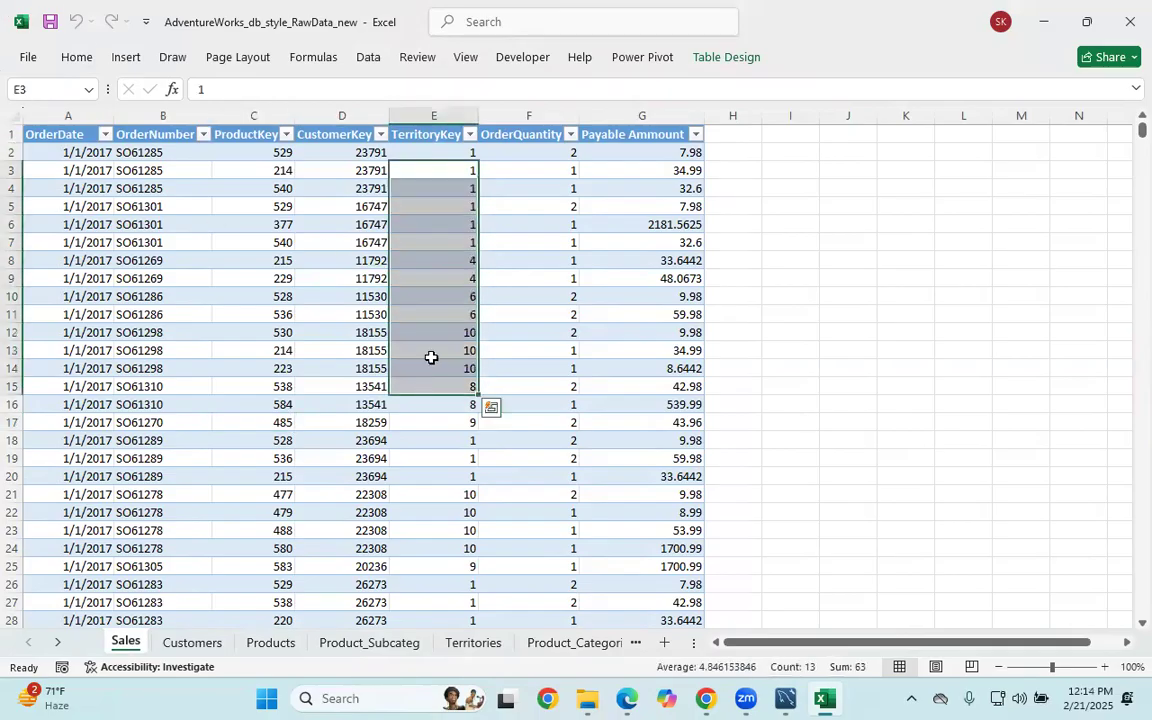
pyautogui.click(409, 152)
pyautogui.moveTo(234, 155); pyautogui.dragTo(240, 332)
pyautogui.click(462, 163)
pyautogui.moveTo(537, 152); pyautogui.dragTo(525, 397)
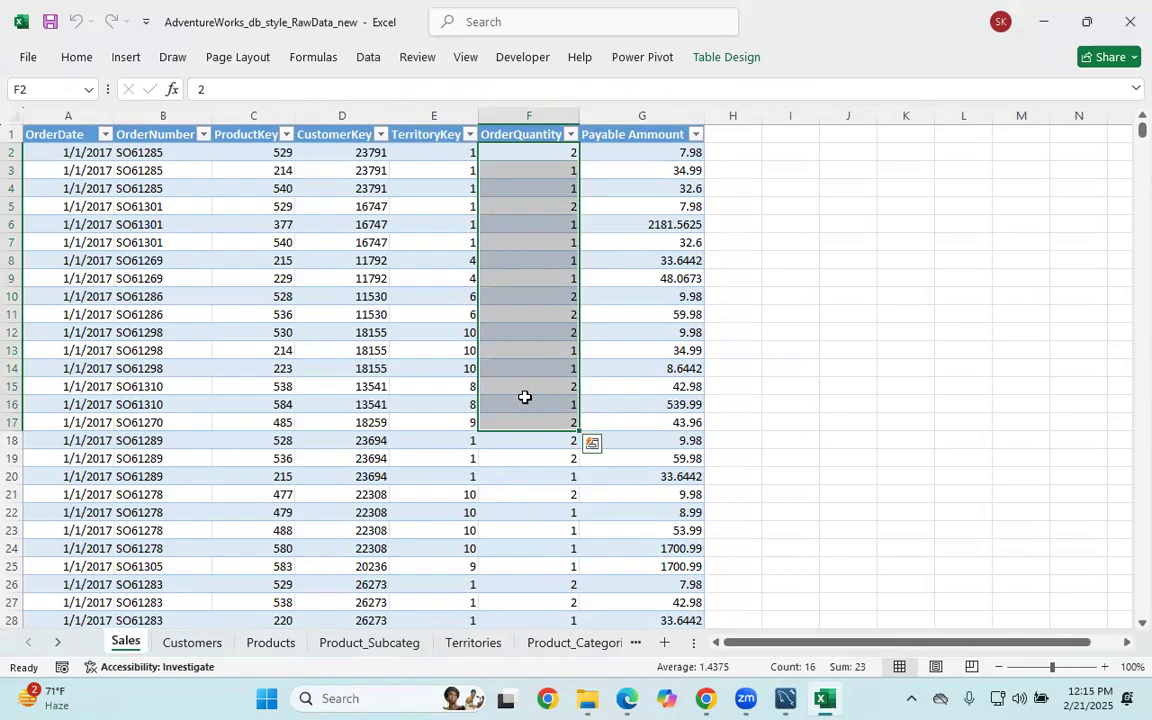
pyautogui.click(226, 459)
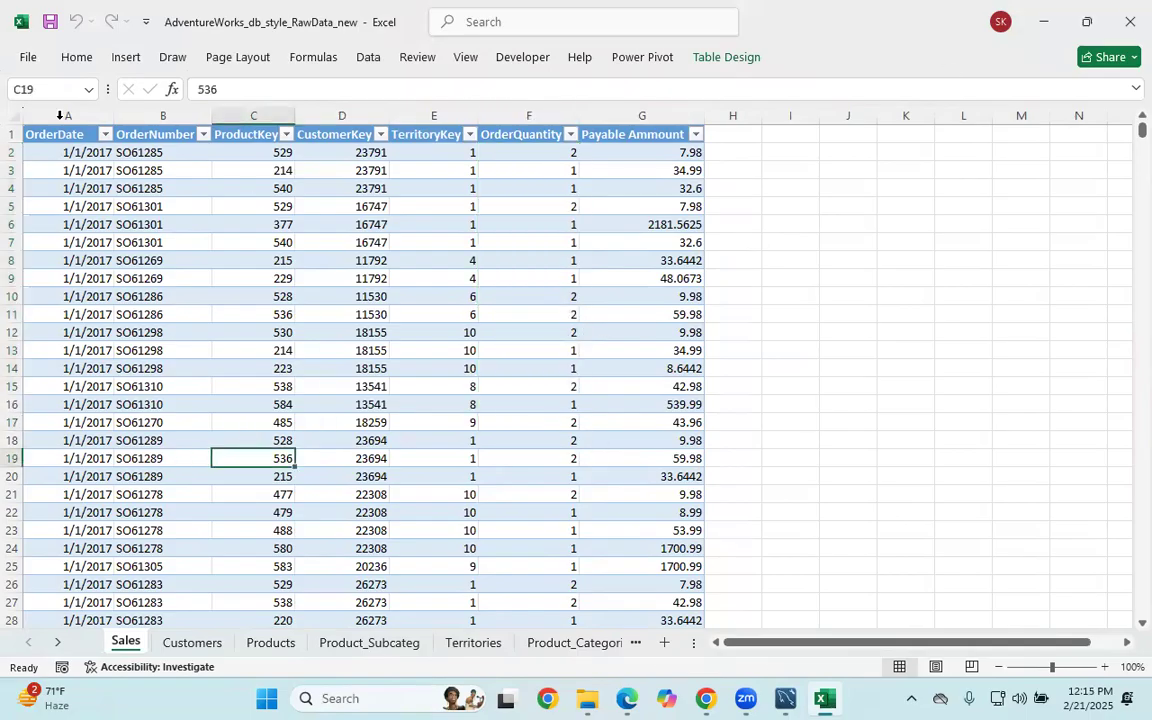
# Compare the key columns on the Customers and Products sheets with those on the Sales sheet.
pyautogui.click(192, 642)
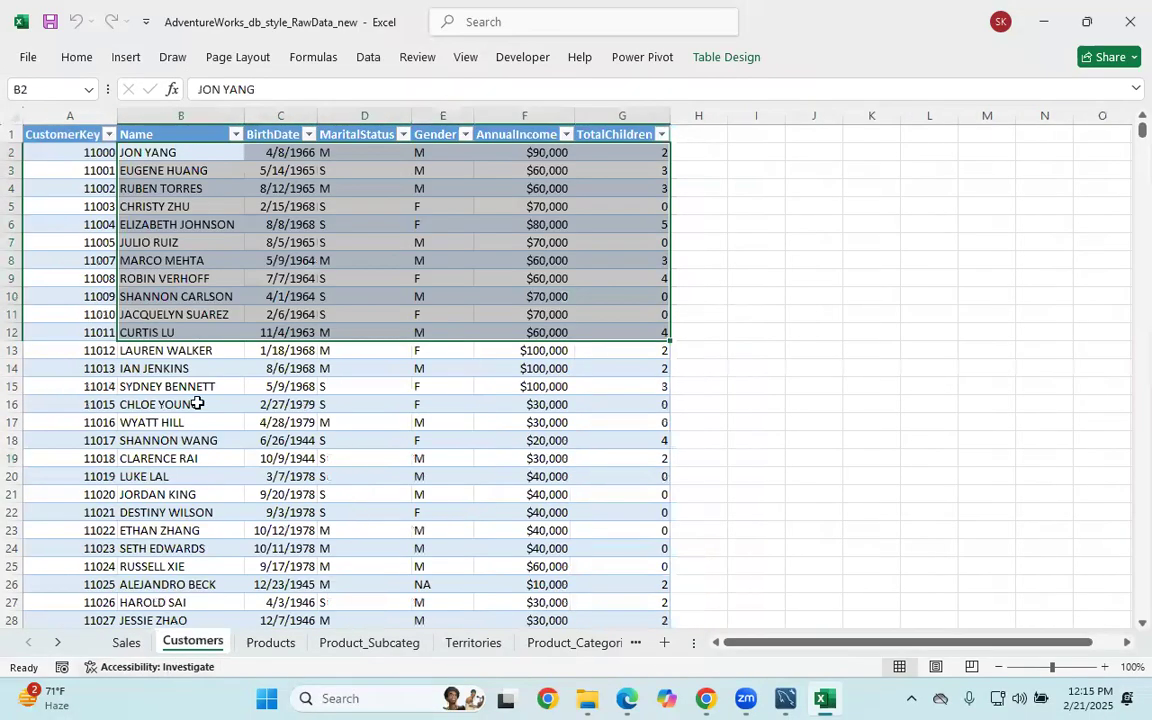
pyautogui.click(90, 141)
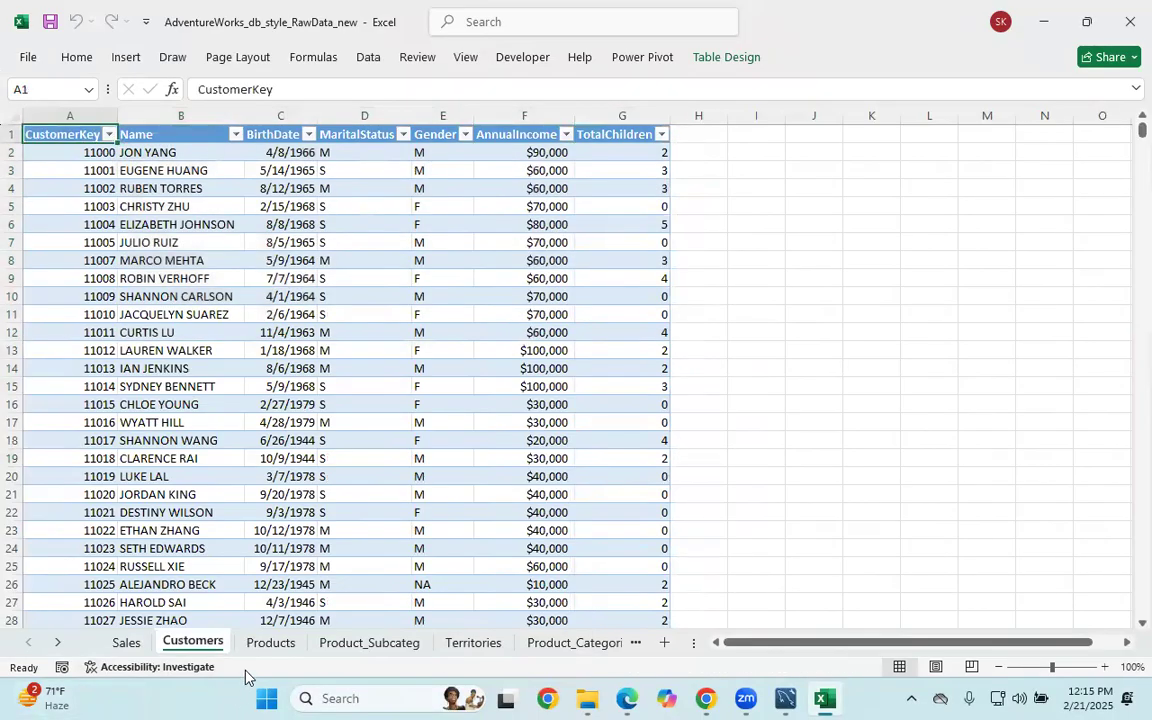
pyautogui.click(265, 647)
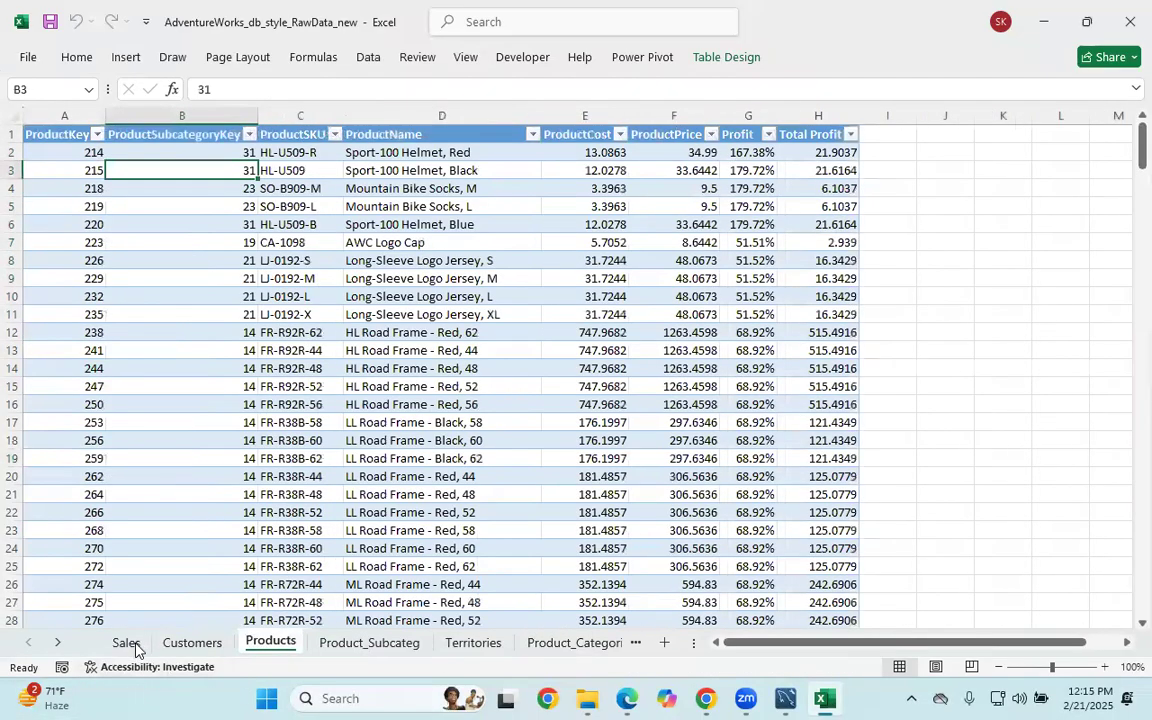
pyautogui.click(126, 642)
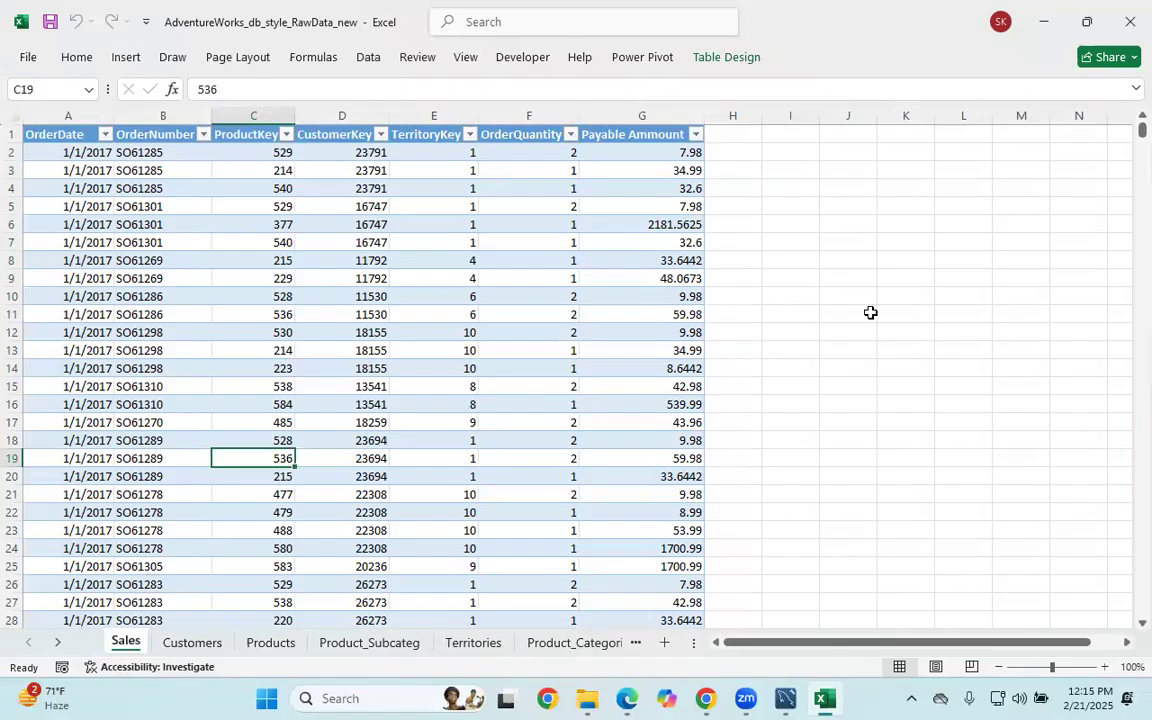
# Convert the table on the Sales sheet to a normal range.
pyautogui.click(298, 334)
pyautogui.click(153, 347)
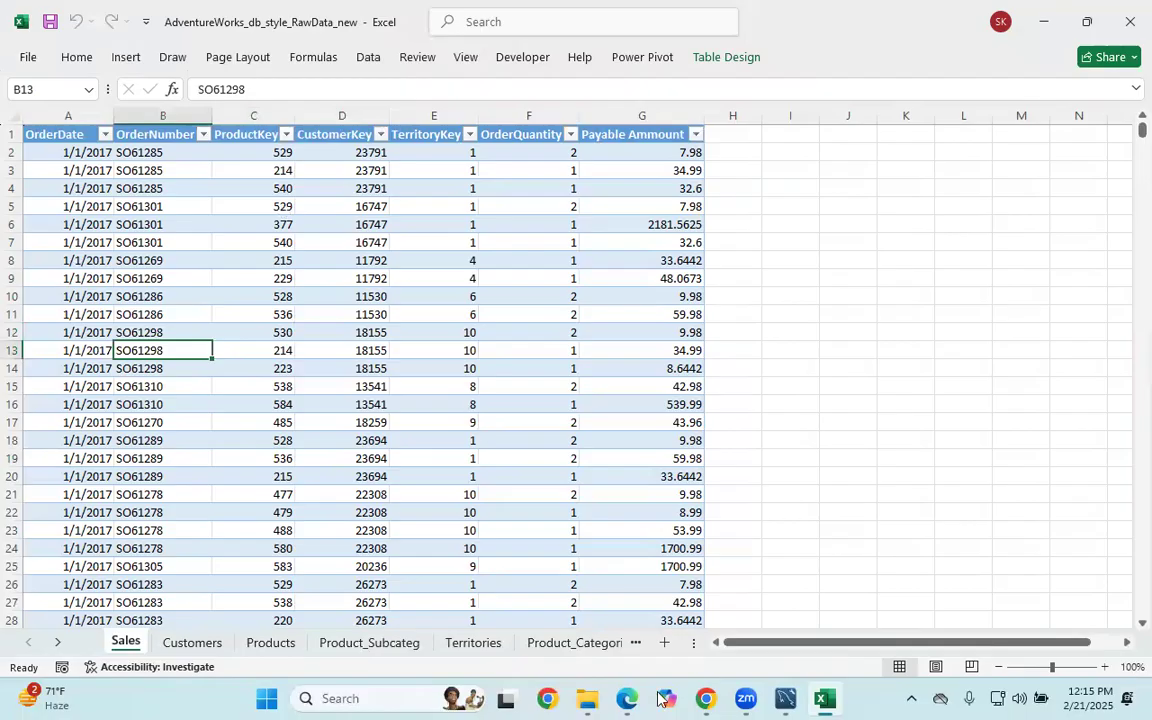
pyautogui.click(194, 296)
pyautogui.rightClick(255, 296)
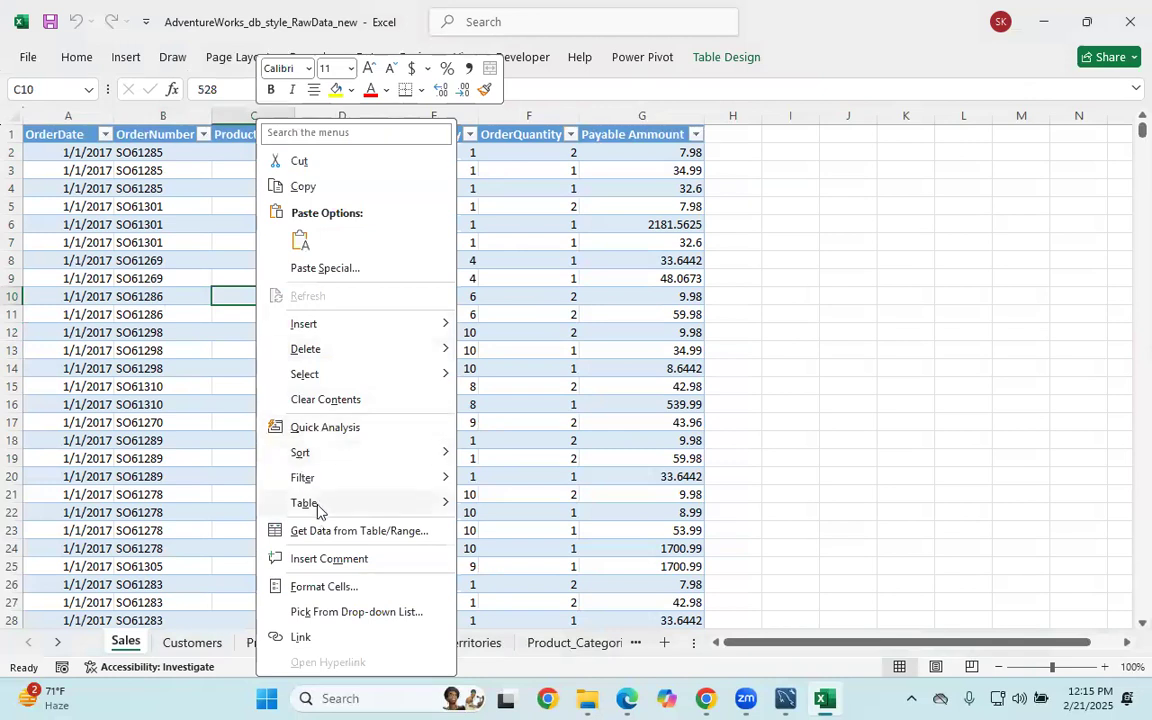
pyautogui.moveTo(328, 506)
pyautogui.click(497, 530)
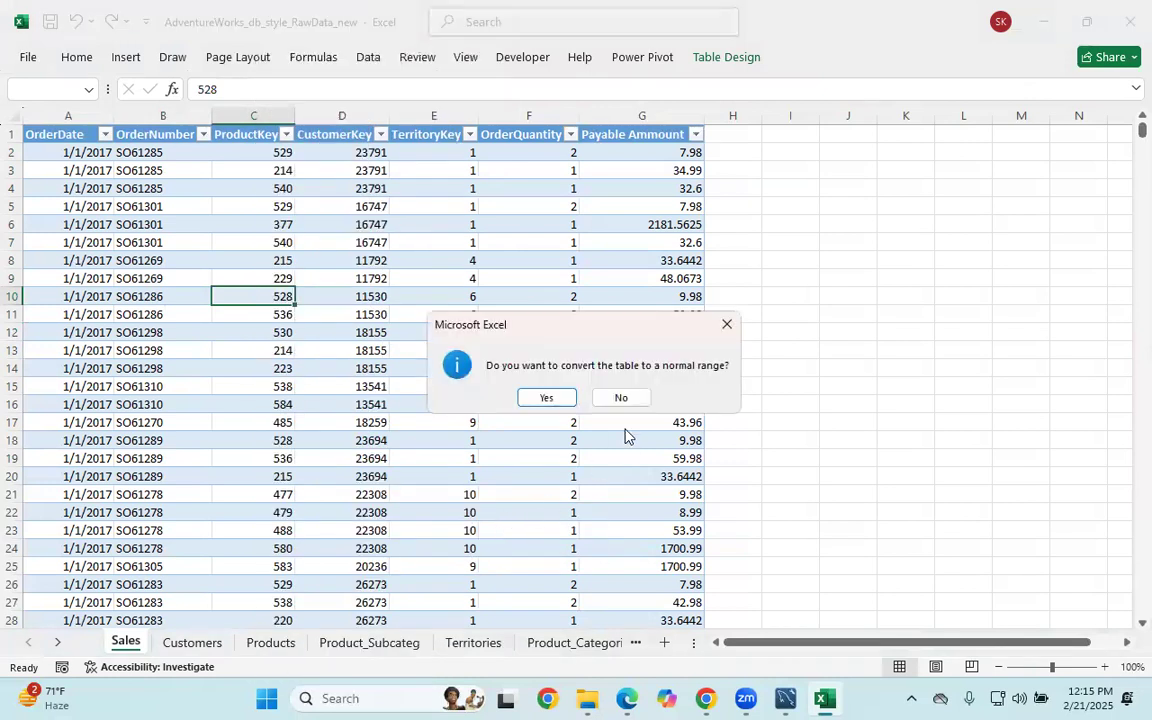
pyautogui.click(537, 405)
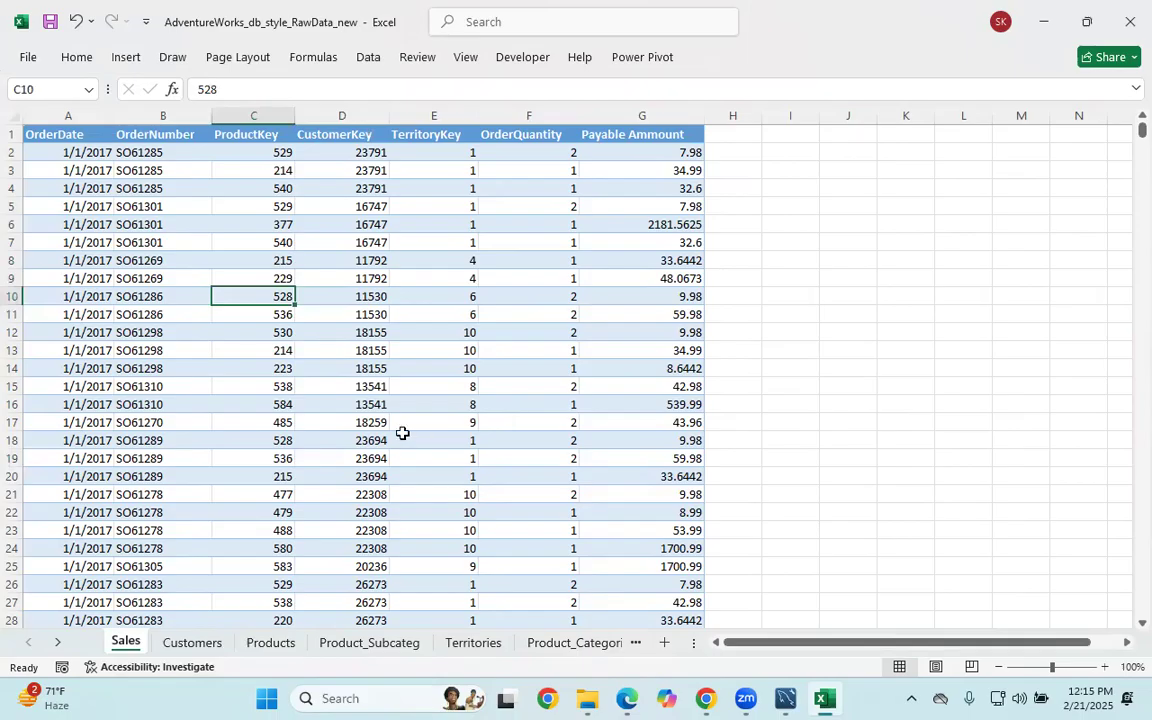
pyautogui.click(340, 440)
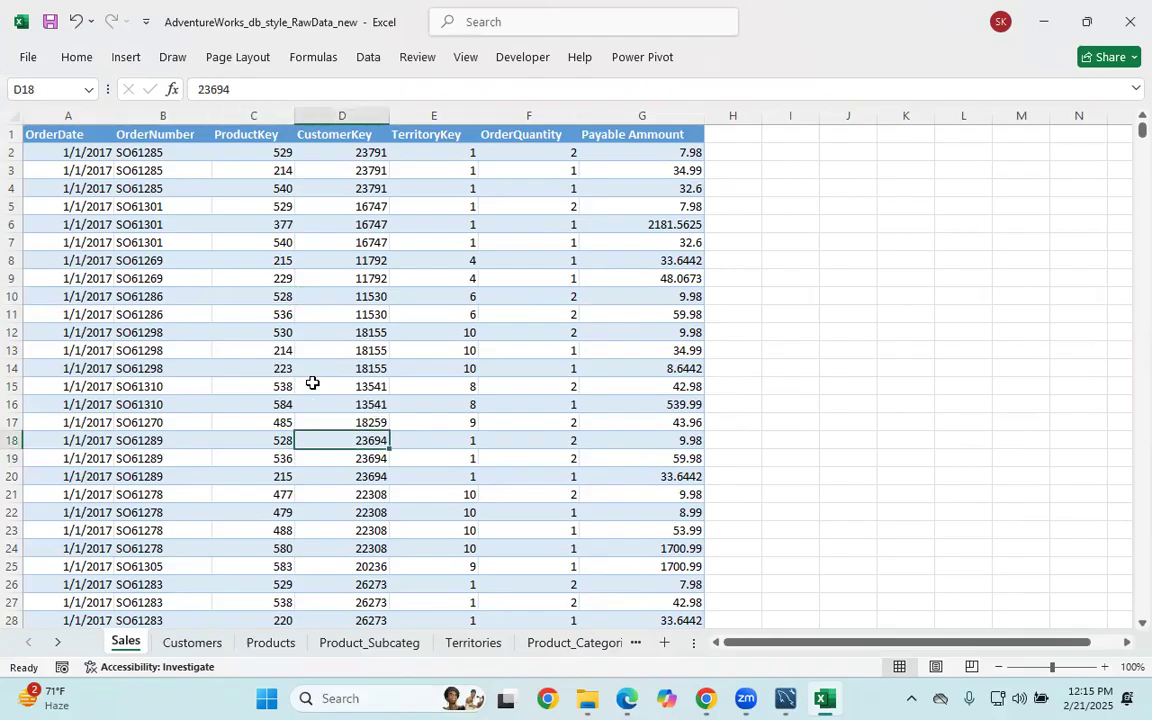
# Compare the plain range on the Sales sheet with the formatted table on the Customers sheet.
pyautogui.click(190, 642)
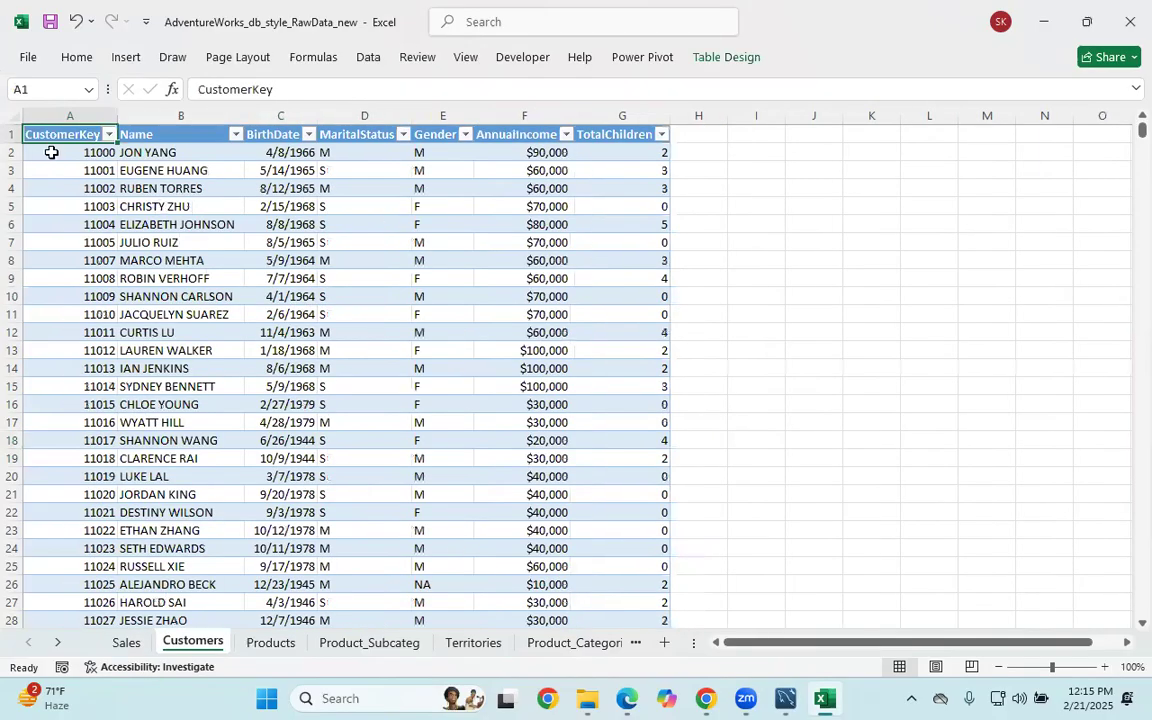
pyautogui.click(126, 642)
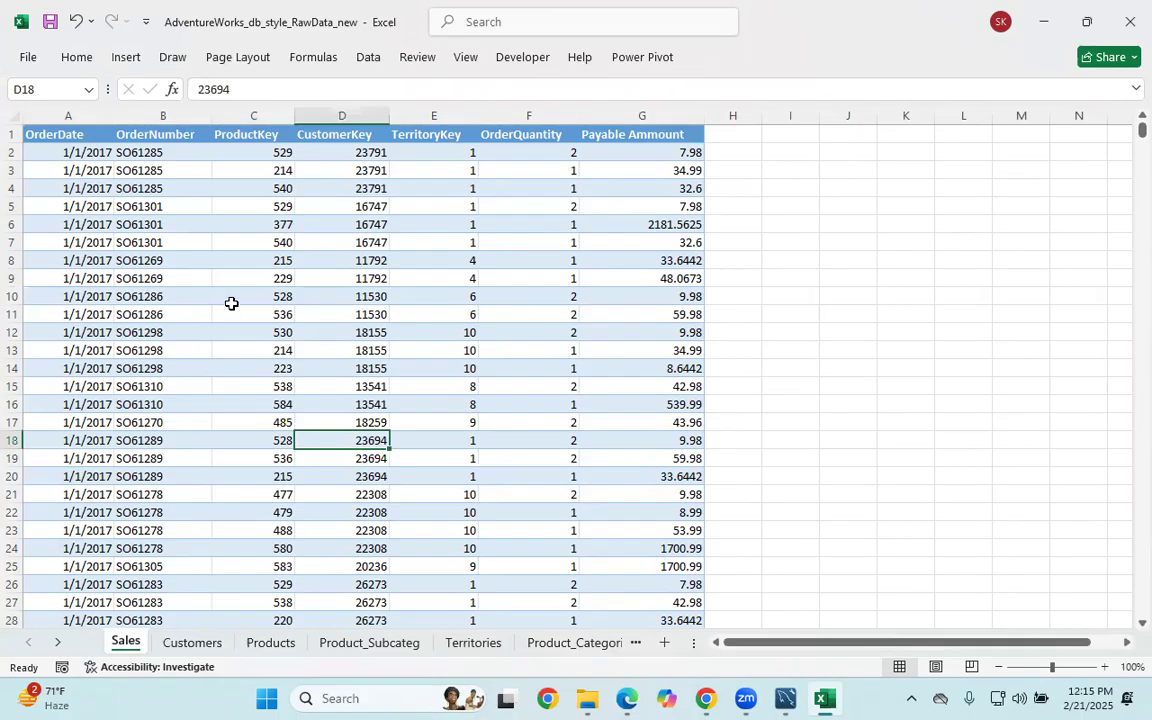
pyautogui.click(192, 642)
pyautogui.click(278, 420)
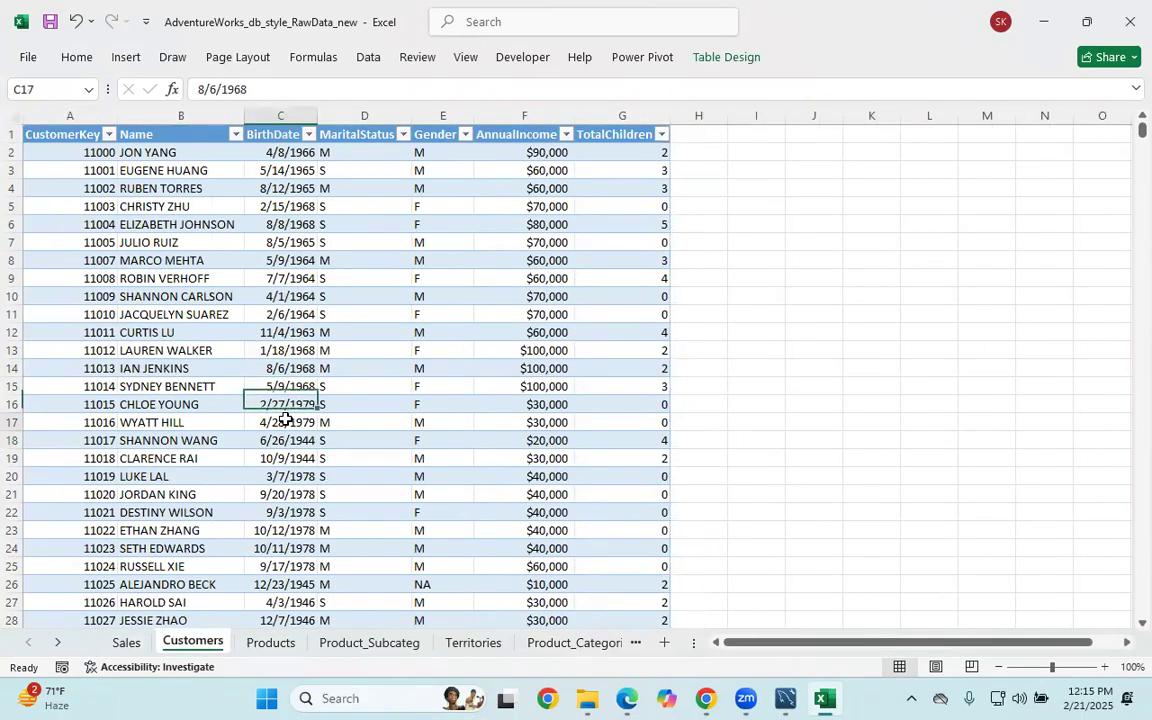
# Convert the table on the Customers sheet to a normal range.
pyautogui.rightClick(286, 421)
pyautogui.moveTo(473, 503)
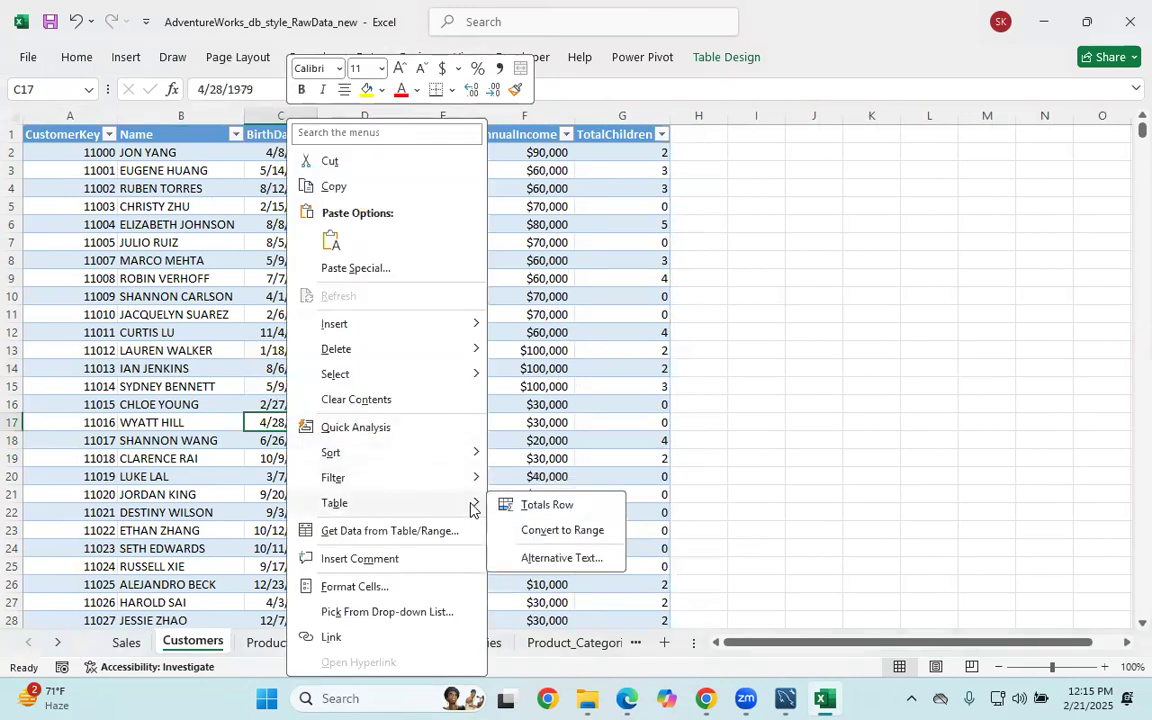
pyautogui.click(527, 537)
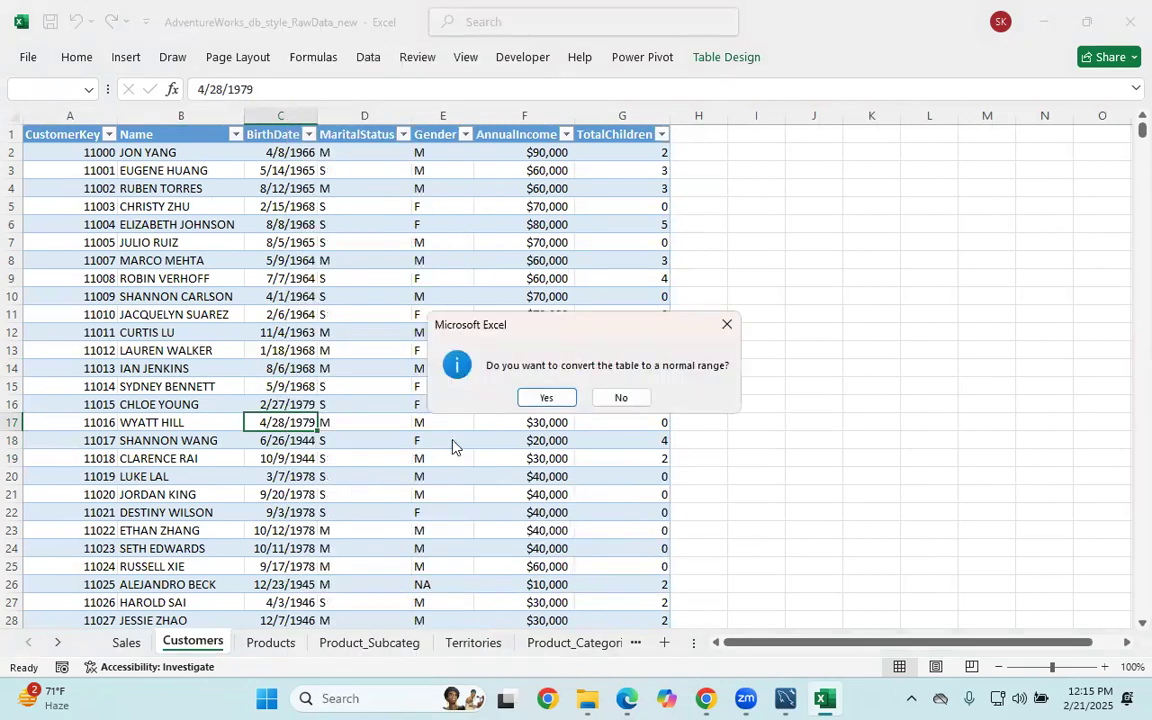
pyautogui.click(542, 396)
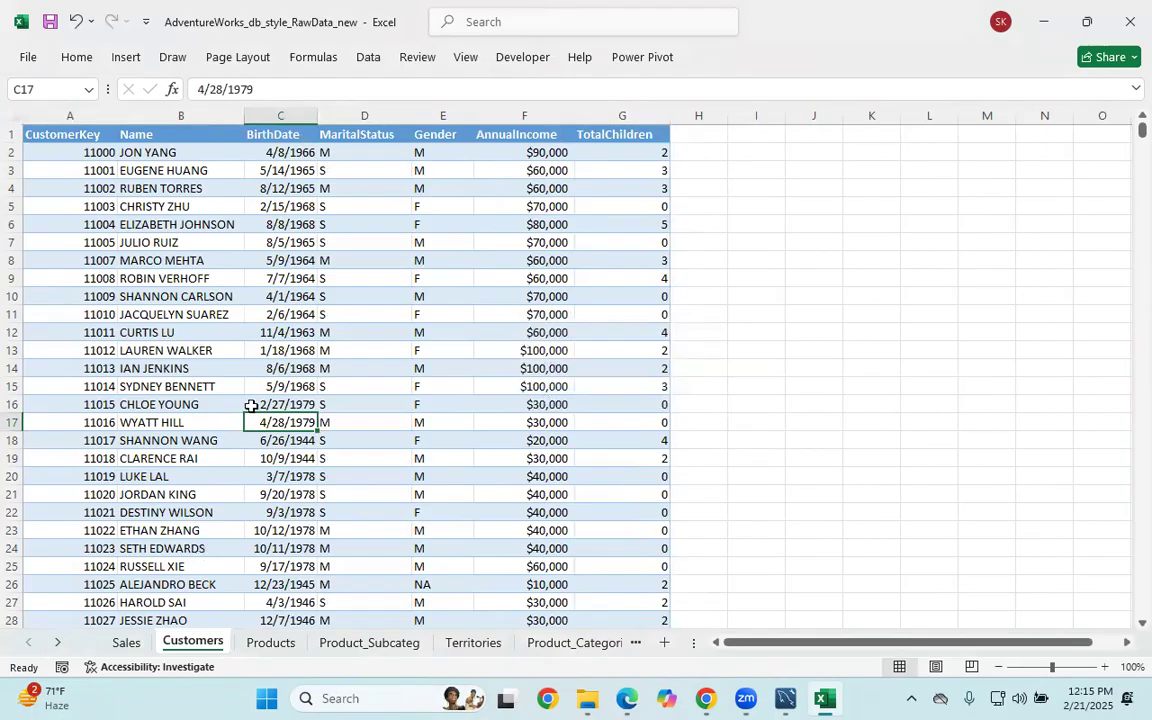
# Convert the table on the Products sheet to a normal range.
pyautogui.click(269, 643)
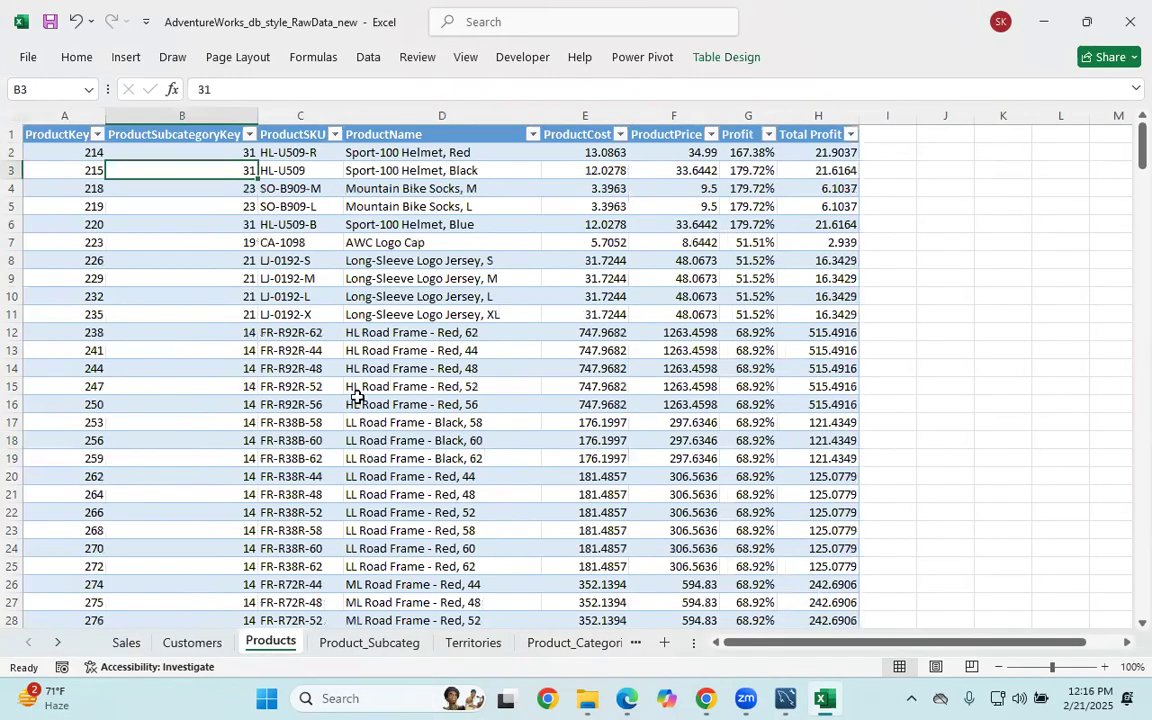
pyautogui.click(357, 399)
pyautogui.rightClick(354, 401)
pyautogui.moveTo(520, 505)
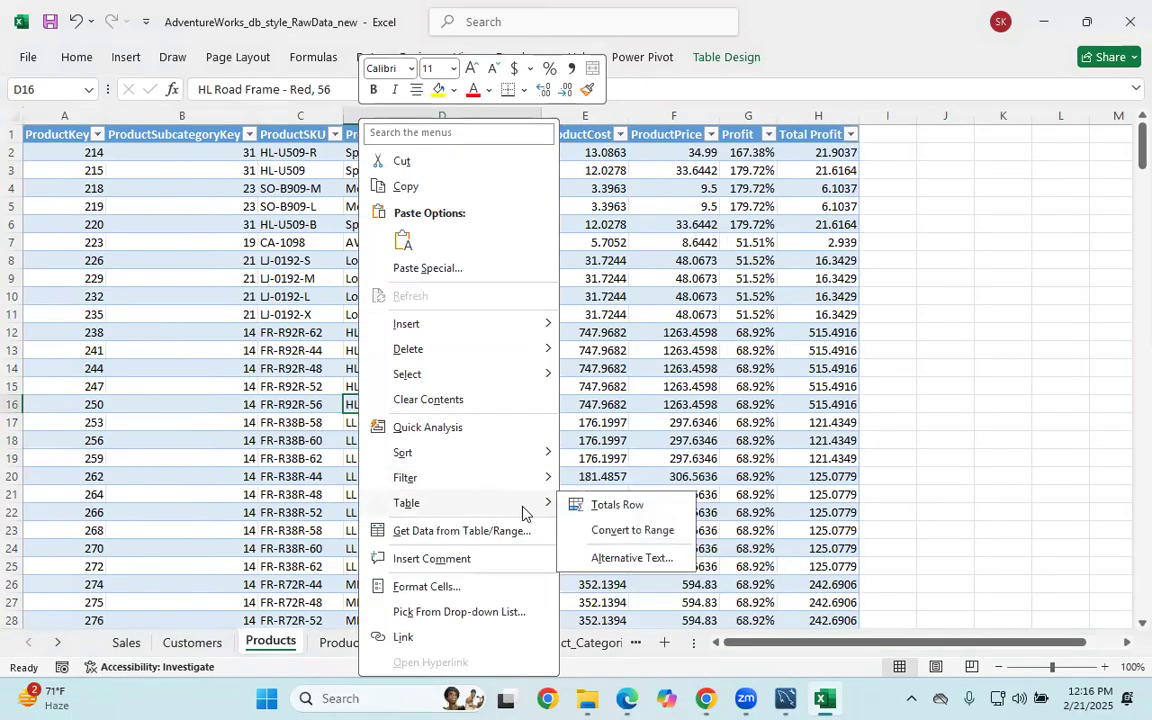
pyautogui.click(616, 532)
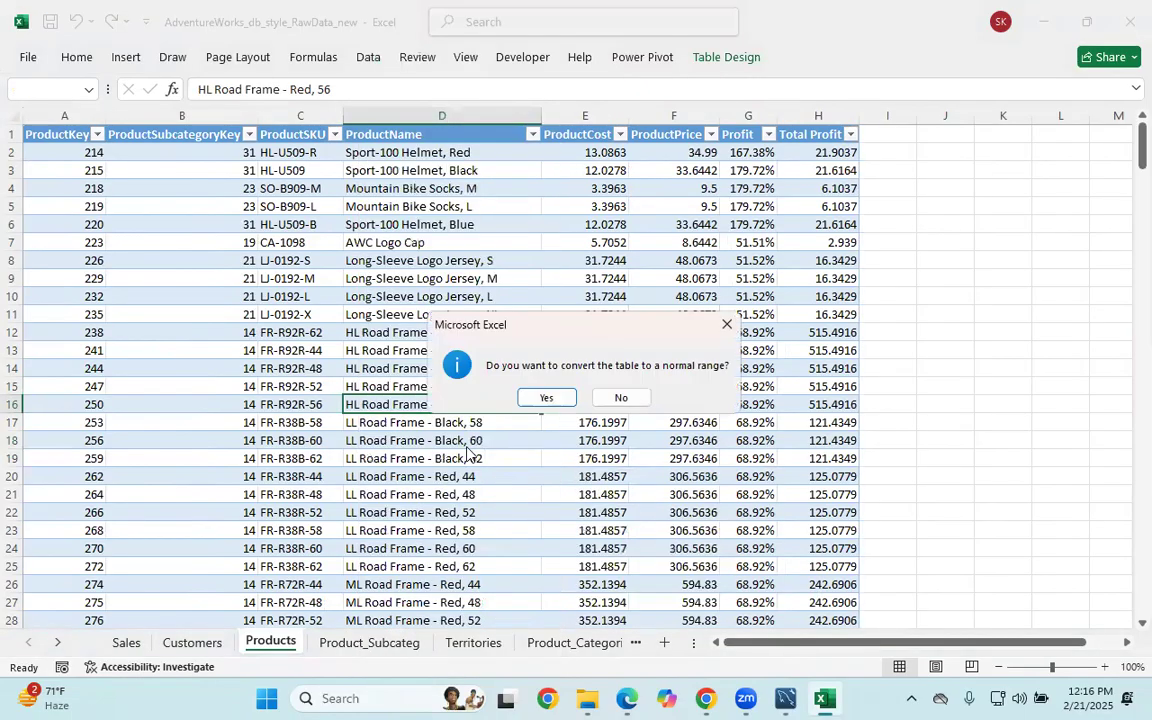
pyautogui.click(563, 401)
# Convert the product subcategory table on the Product_Subcateg sheet to a normal range.
pyautogui.click(395, 643)
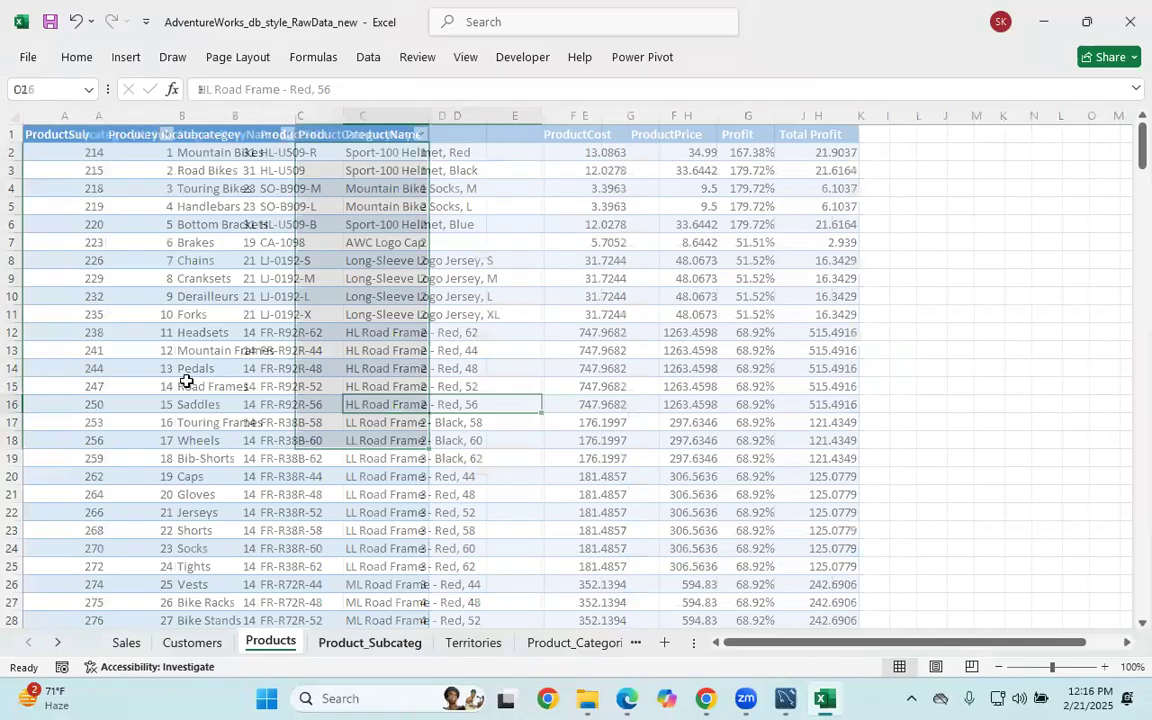
pyautogui.rightClick(186, 381)
pyautogui.moveTo(303, 504)
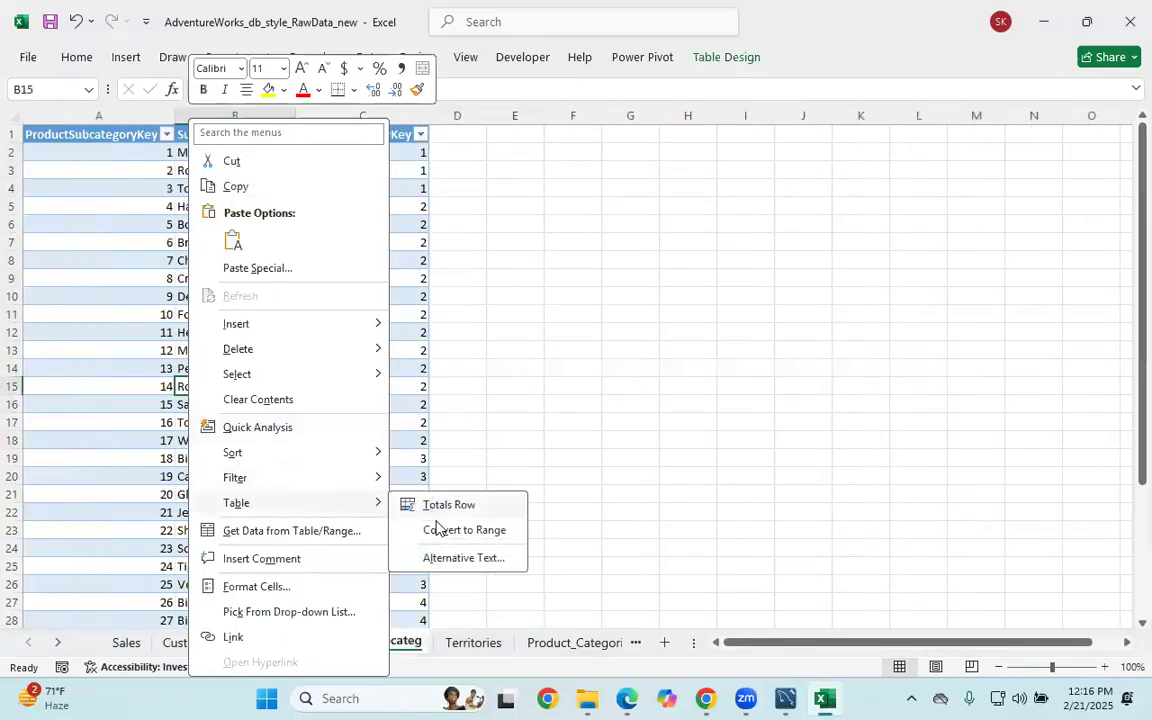
pyautogui.click(444, 533)
pyautogui.click(548, 398)
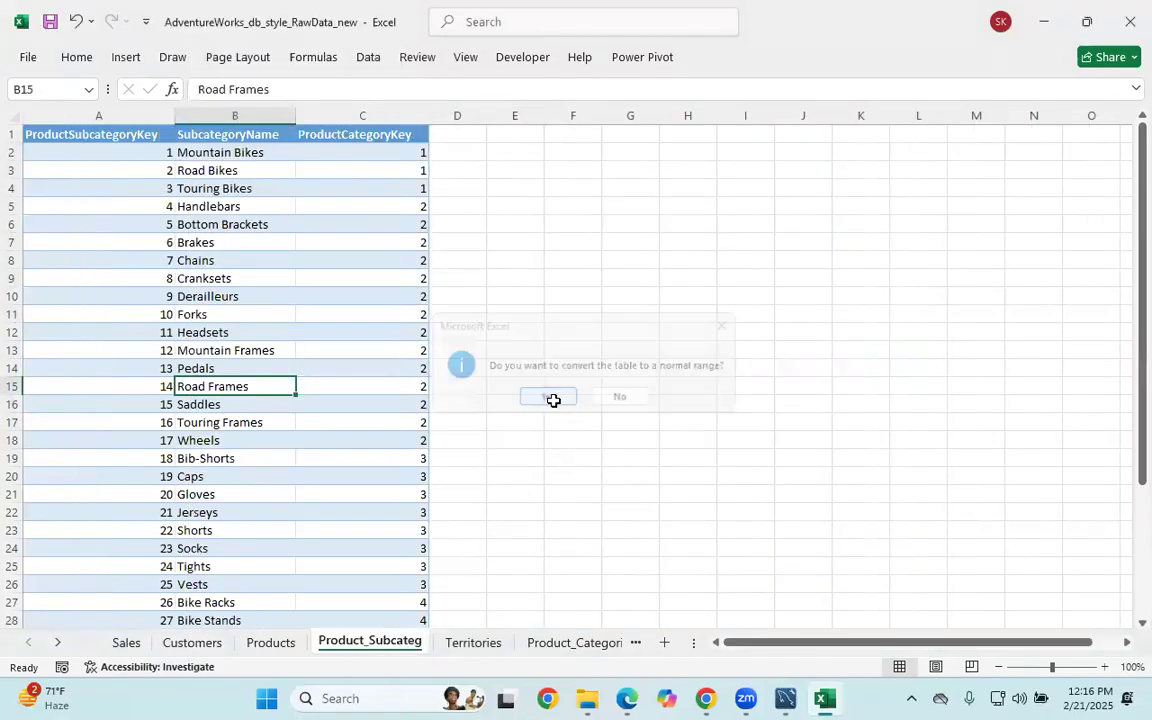
# Convert the table on the Territories sheet to a normal range.
pyautogui.click(473, 643)
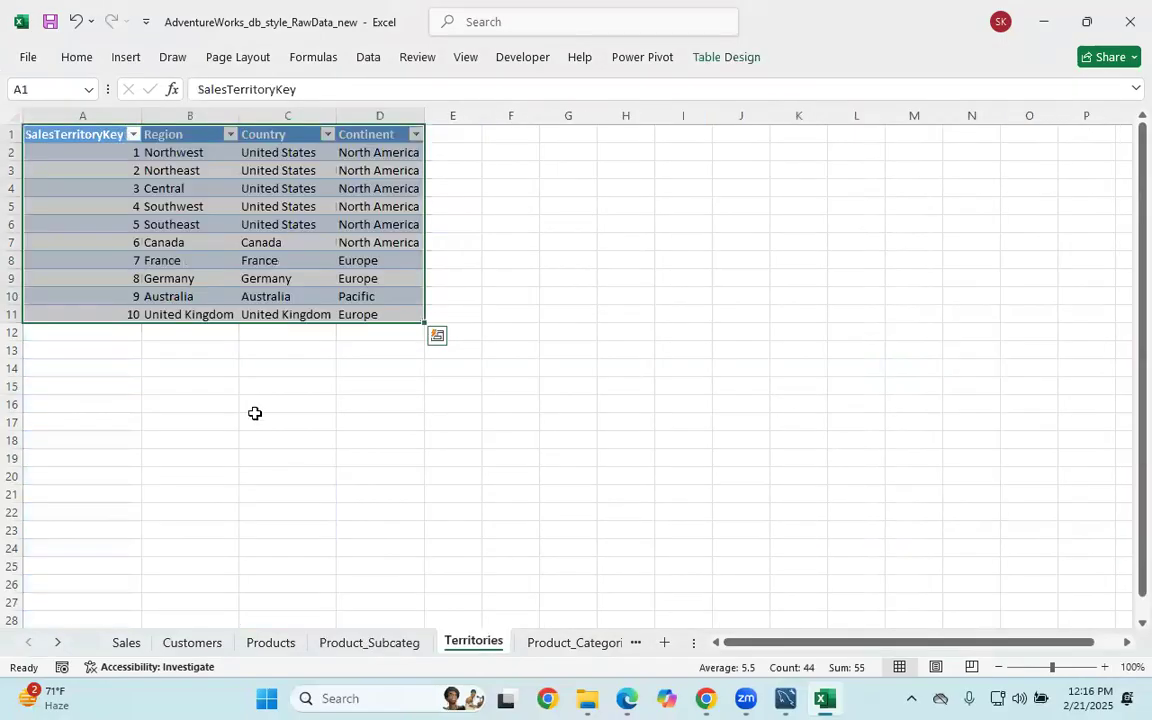
pyautogui.rightClick(300, 270)
pyautogui.moveTo(480, 503)
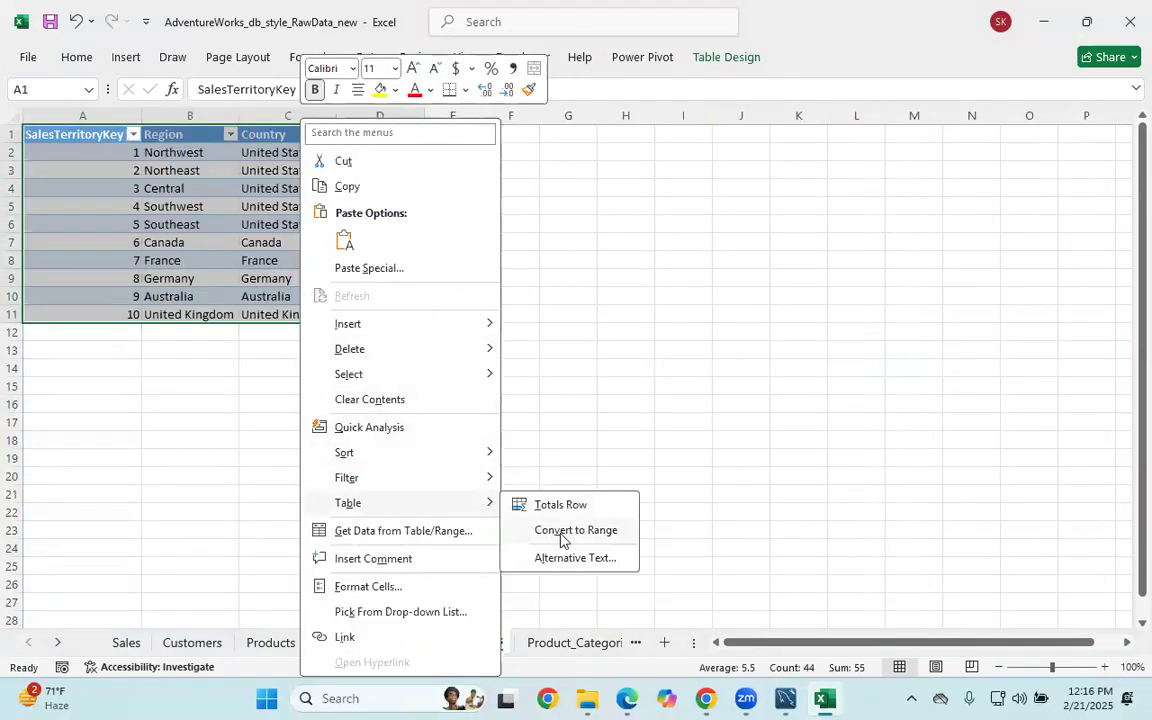
pyautogui.click(562, 531)
pyautogui.click(545, 397)
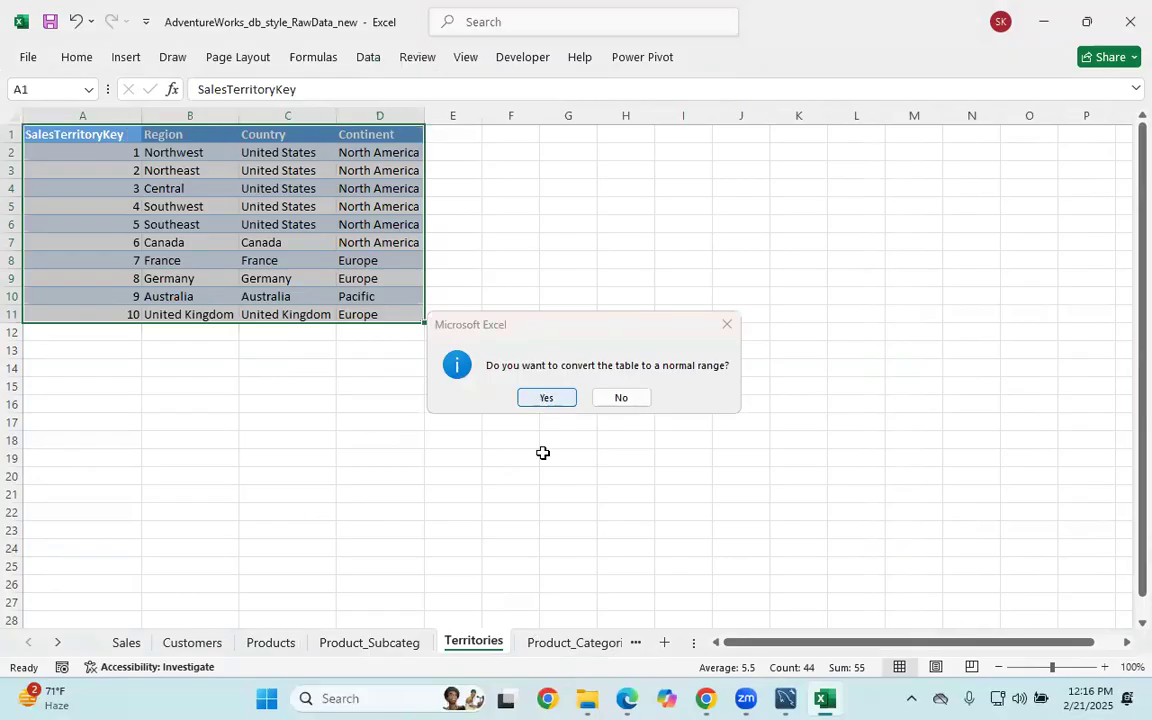
# Convert the product category table on the Product_Categori sheet to a normal range.
pyautogui.click(572, 640)
pyautogui.rightClick(210, 165)
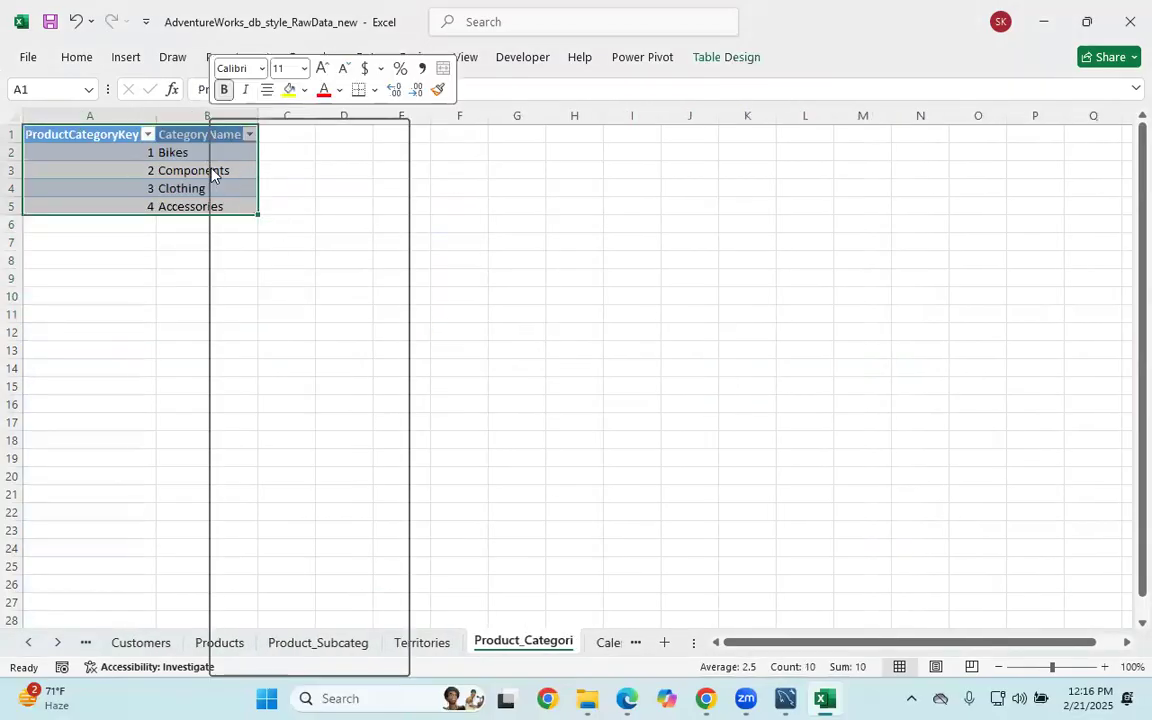
pyautogui.moveTo(404, 506)
pyautogui.click(470, 532)
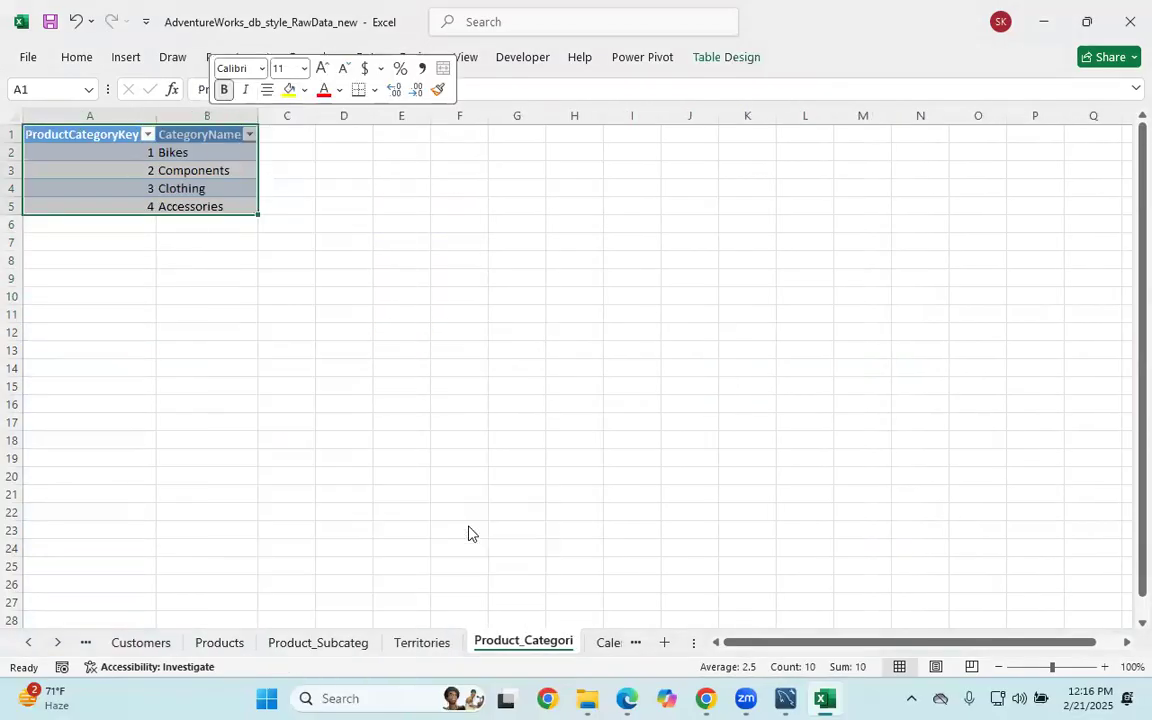
pyautogui.press('Return')
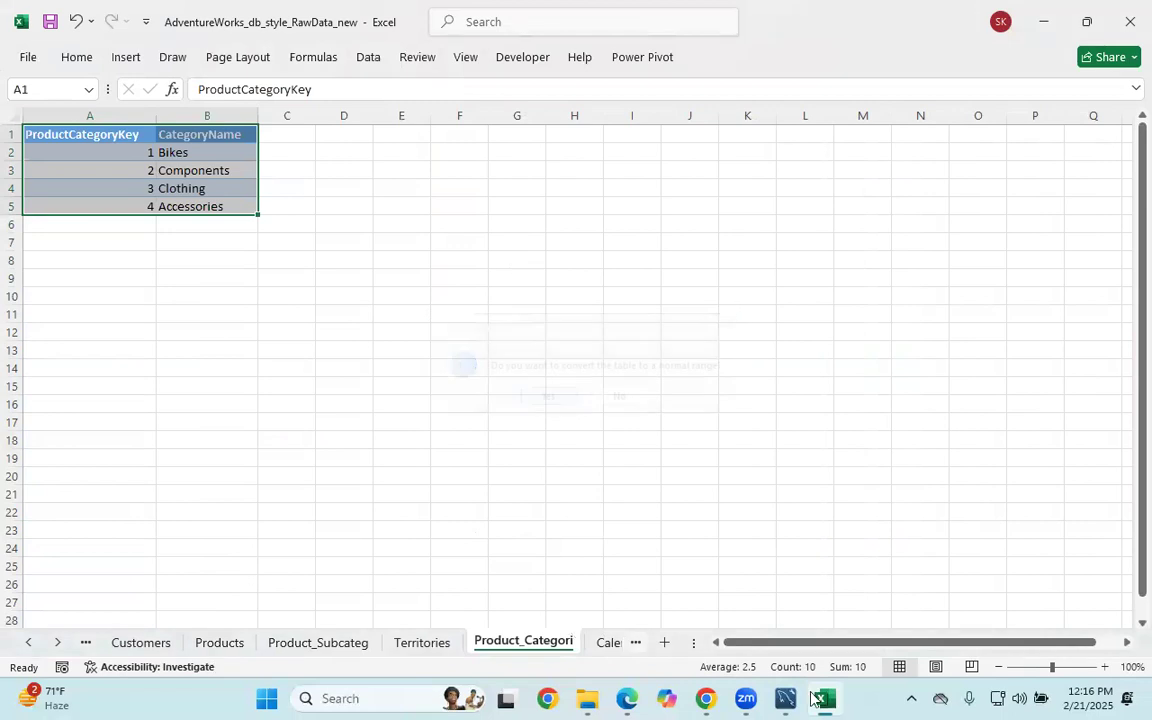
# Convert the Date and Year table on the Calendar sheet to a normal range.
pyautogui.click(610, 643)
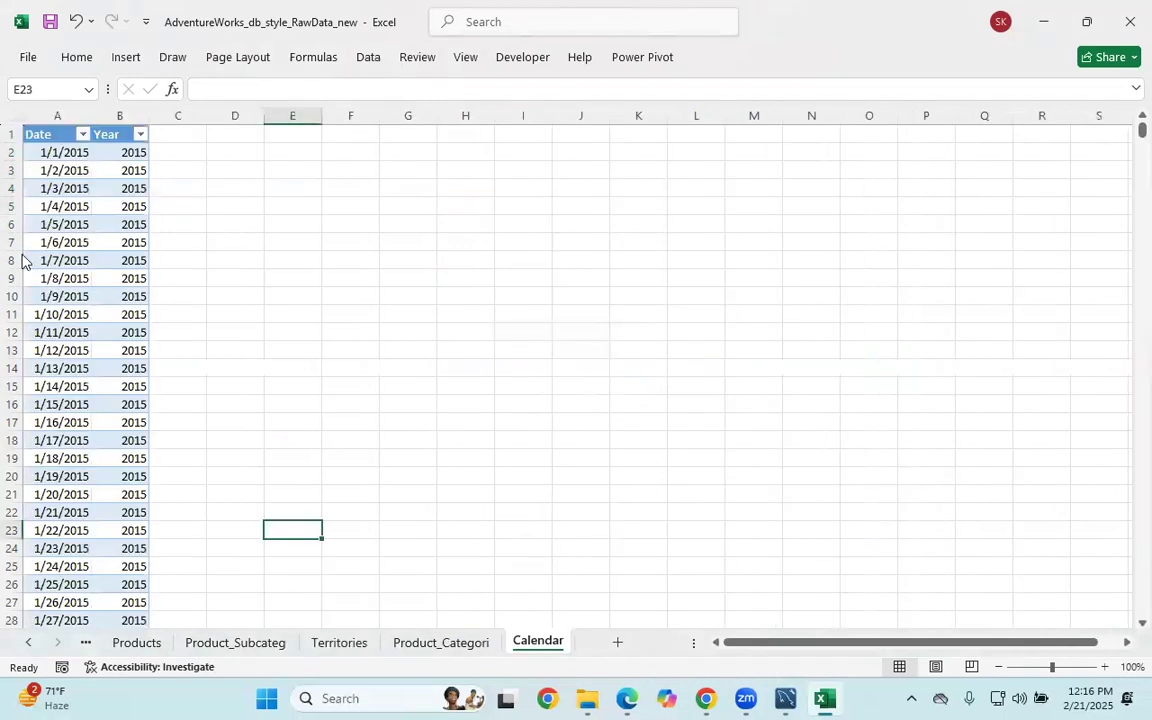
pyautogui.rightClick(93, 279)
pyautogui.moveTo(265, 507)
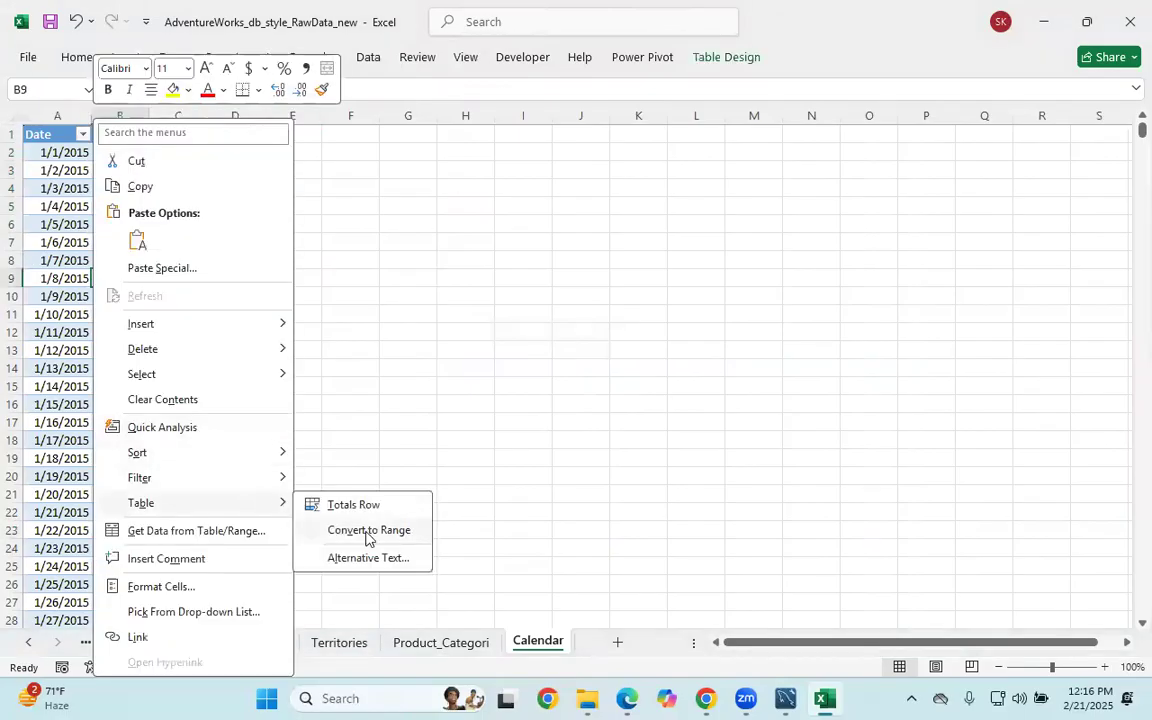
pyautogui.click(371, 531)
pyautogui.click(553, 399)
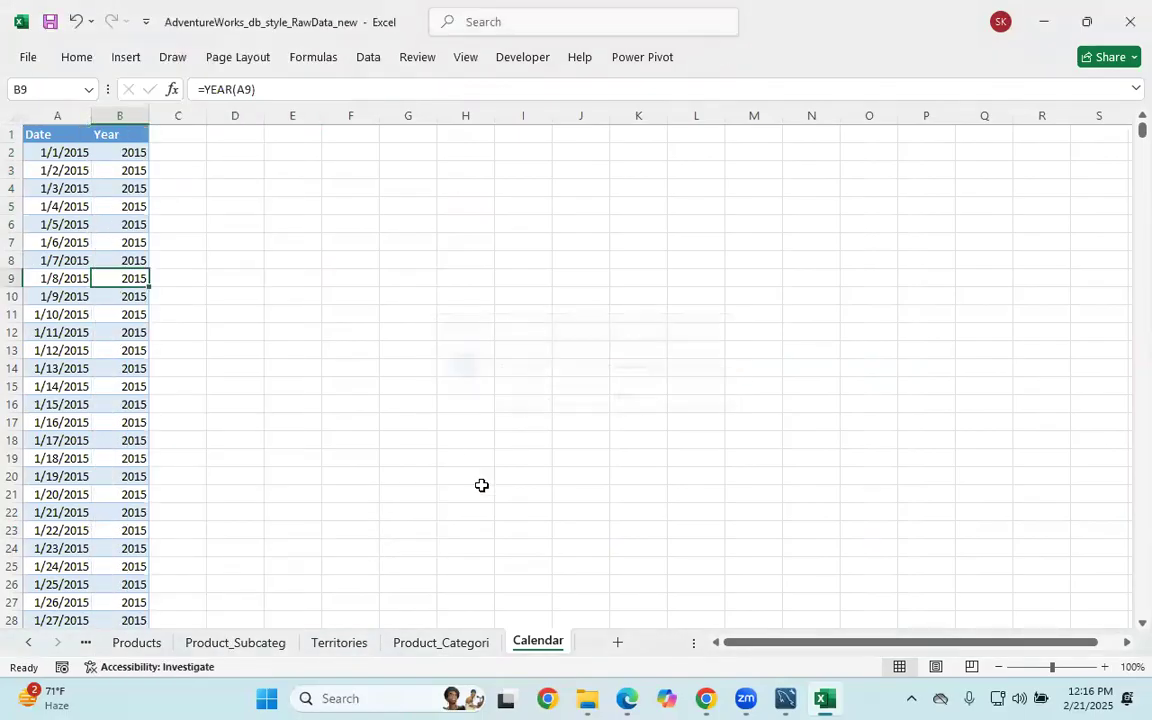
# Return to the Sales sheet by way of the Products sheet.
pyautogui.click(134, 644)
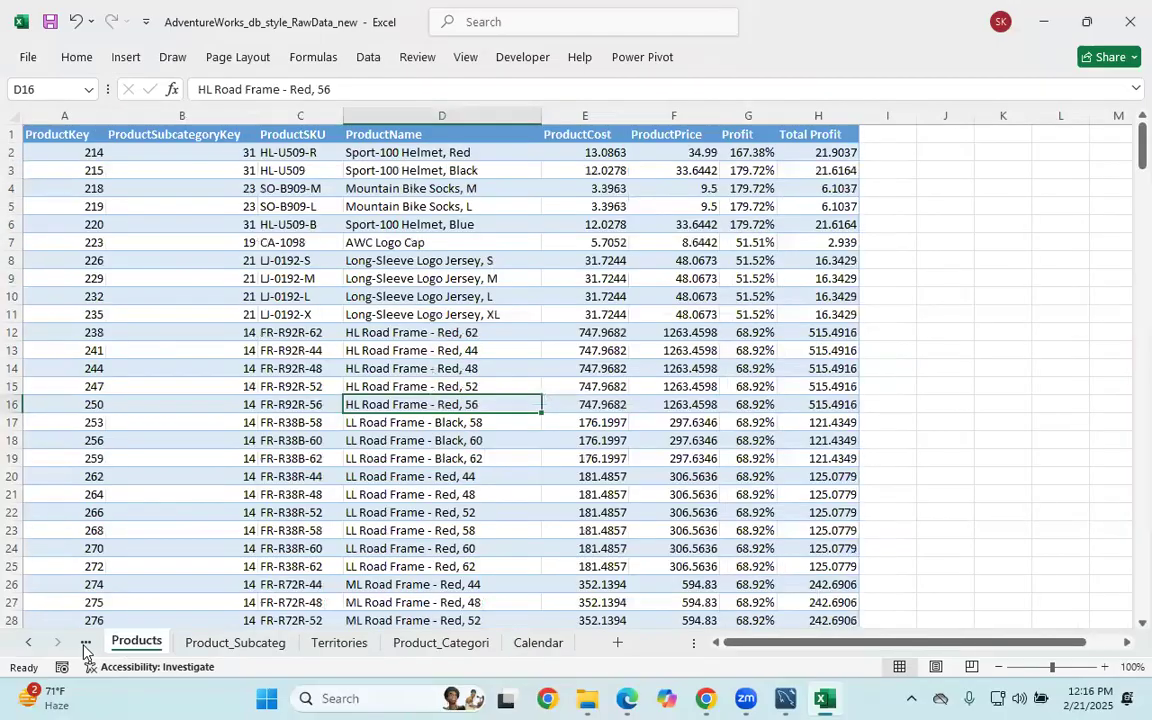
pyautogui.hotkey('ctrl', 'pageup')
pyautogui.hotkey('ctrl', 'pageup')
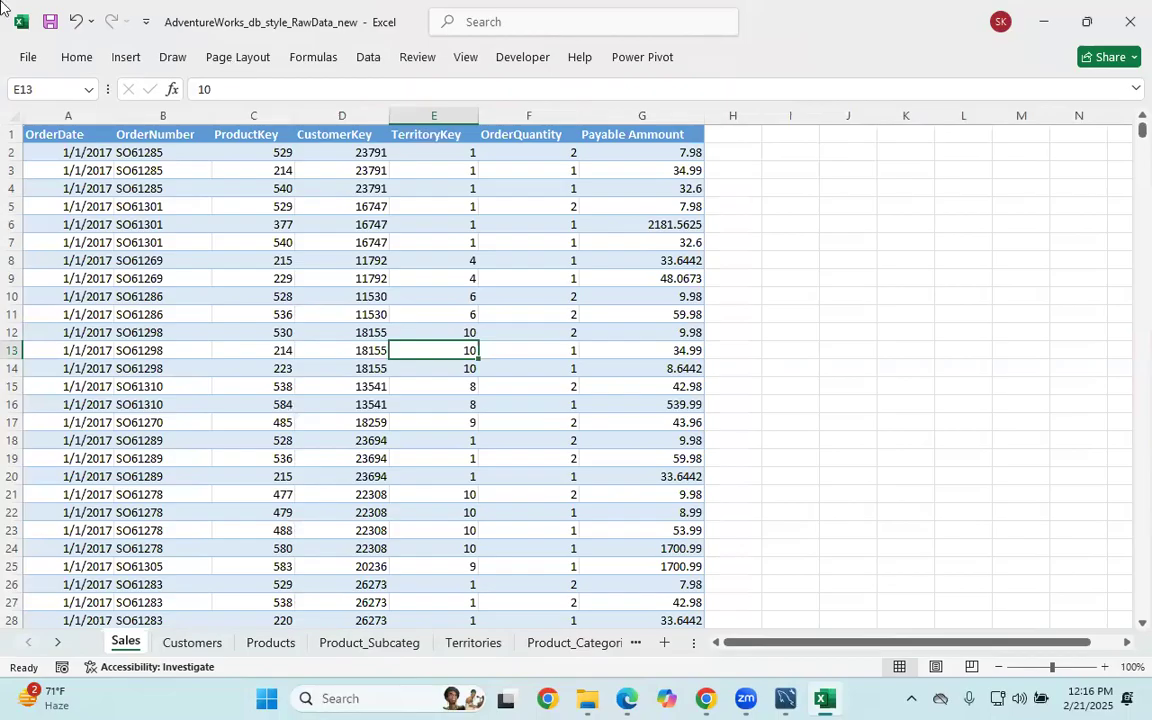
# Create a table with headers from the Sales data range $A$1:$G$56048.
pyautogui.click(128, 57)
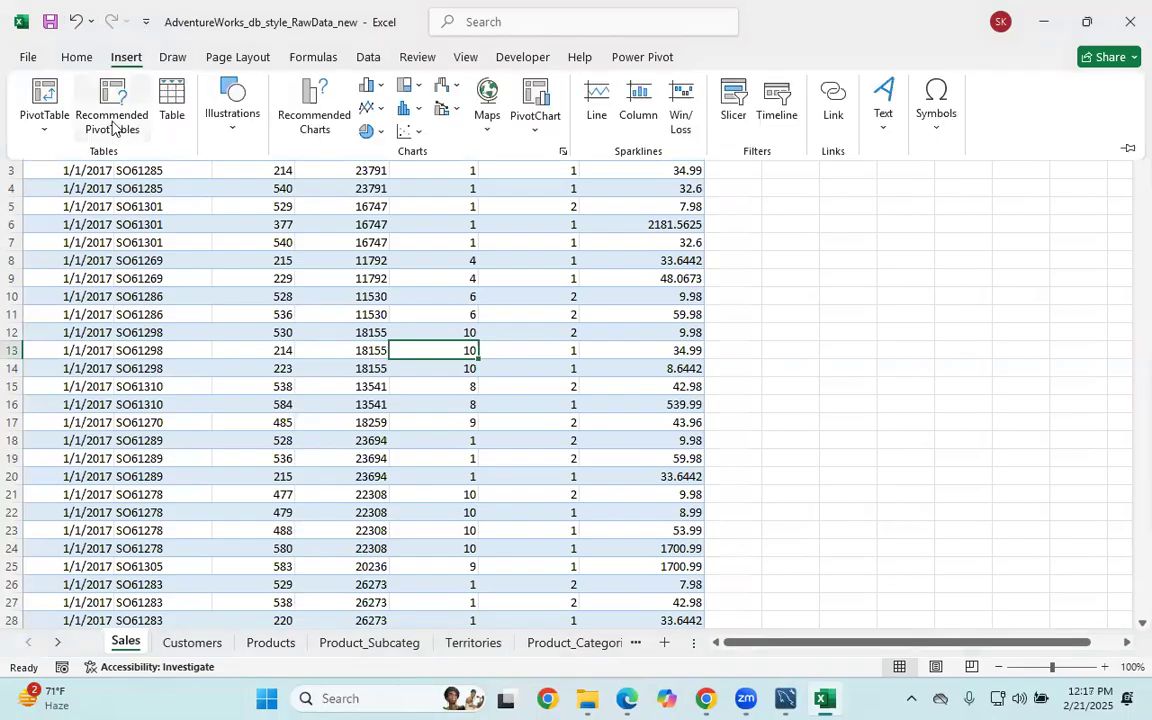
pyautogui.click(150, 328)
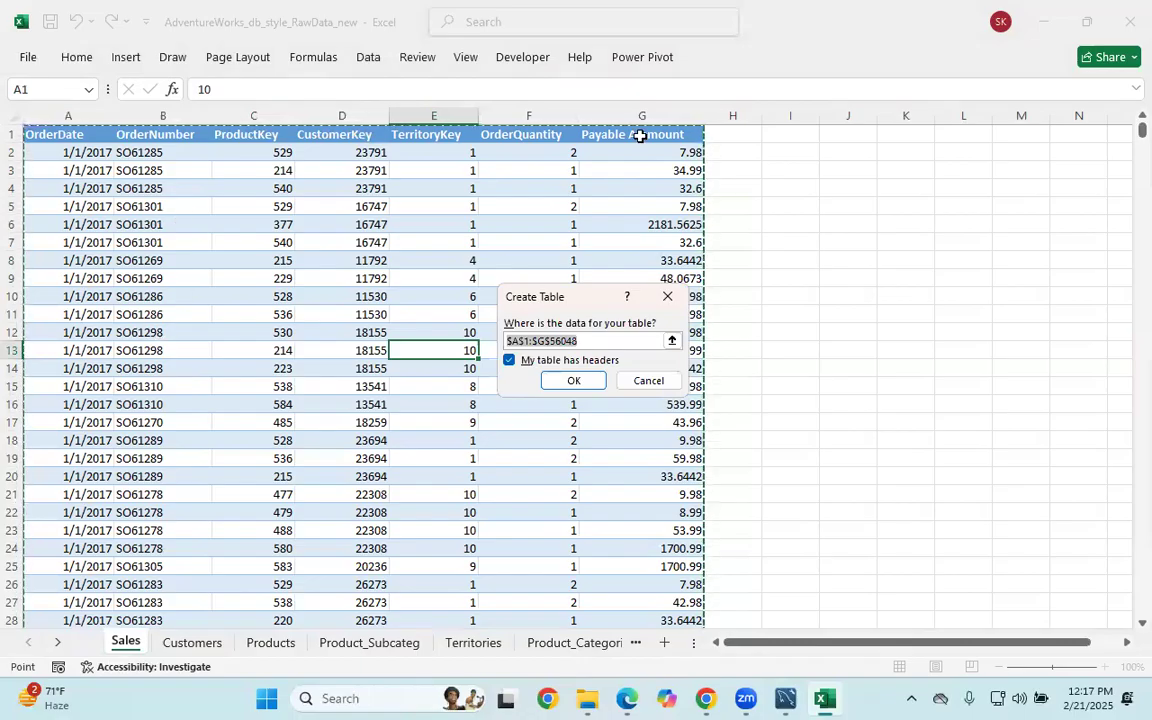
pyautogui.click(510, 362)
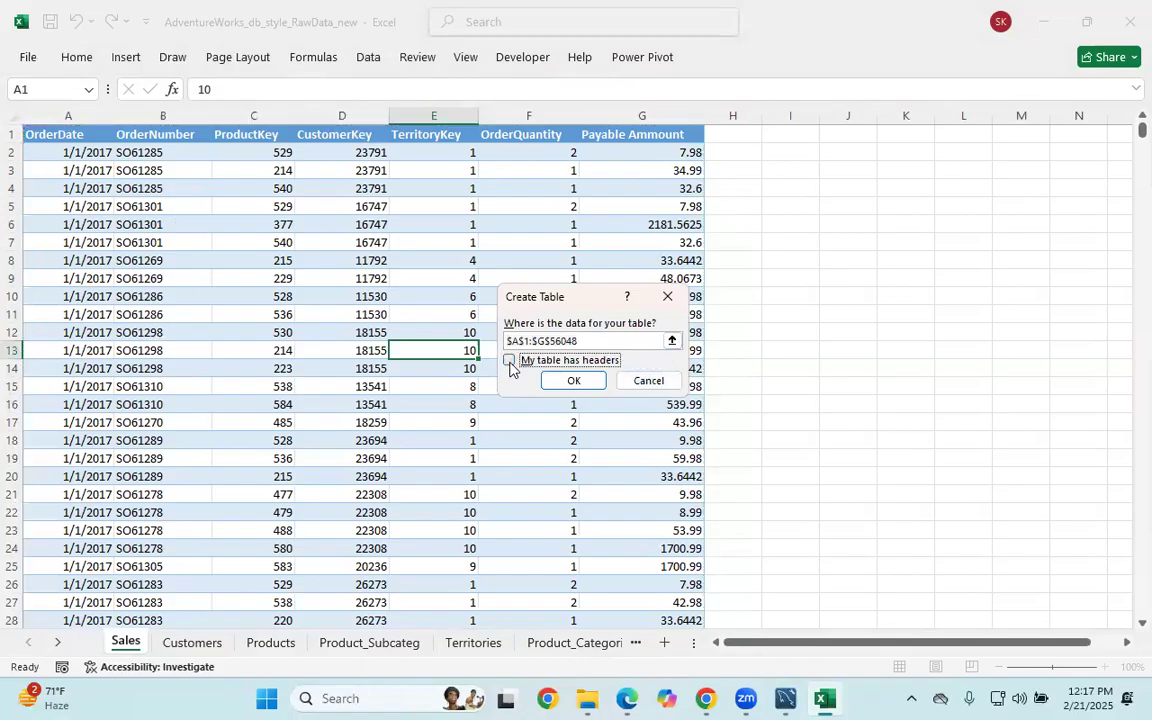
pyautogui.click(510, 364)
pyautogui.click(574, 380)
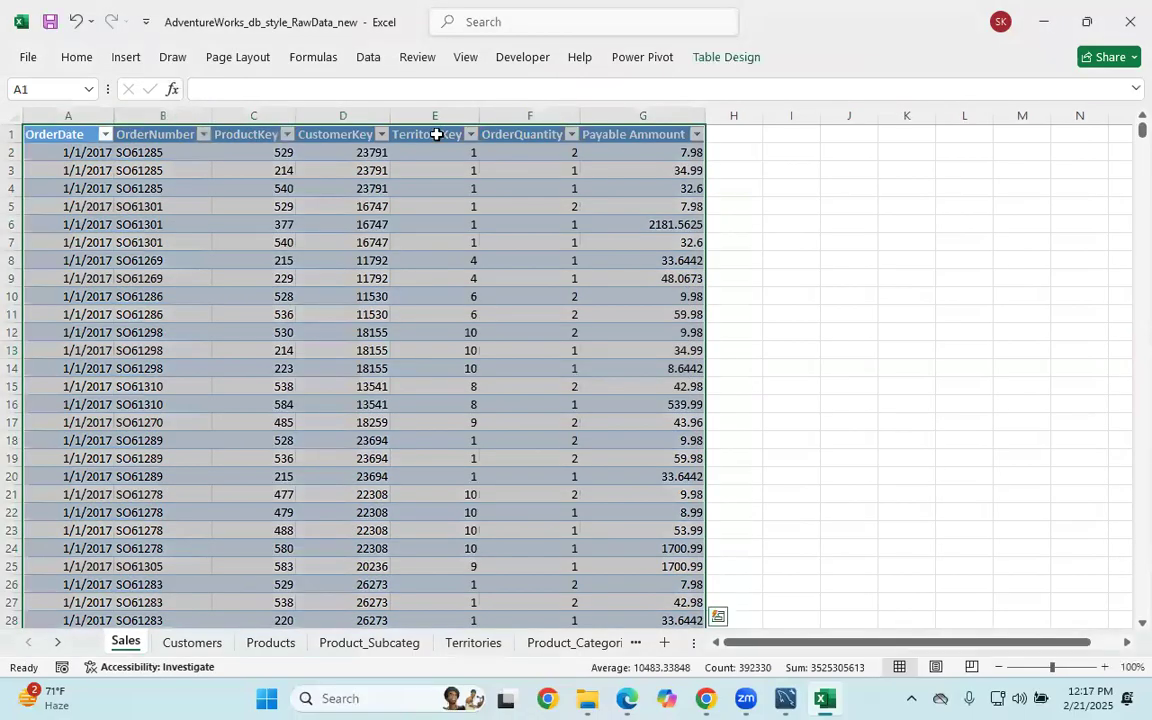
# Convert the newly created table on the Sales sheet back to a normal range.
pyautogui.click(88, 62)
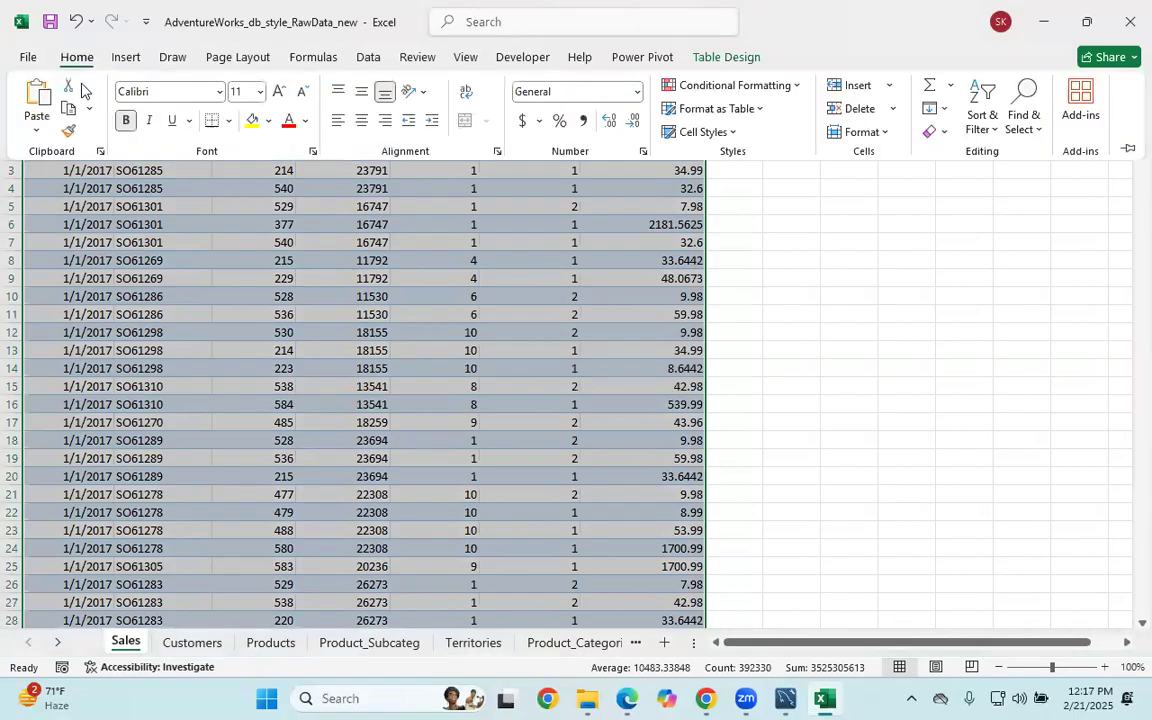
pyautogui.click(138, 59)
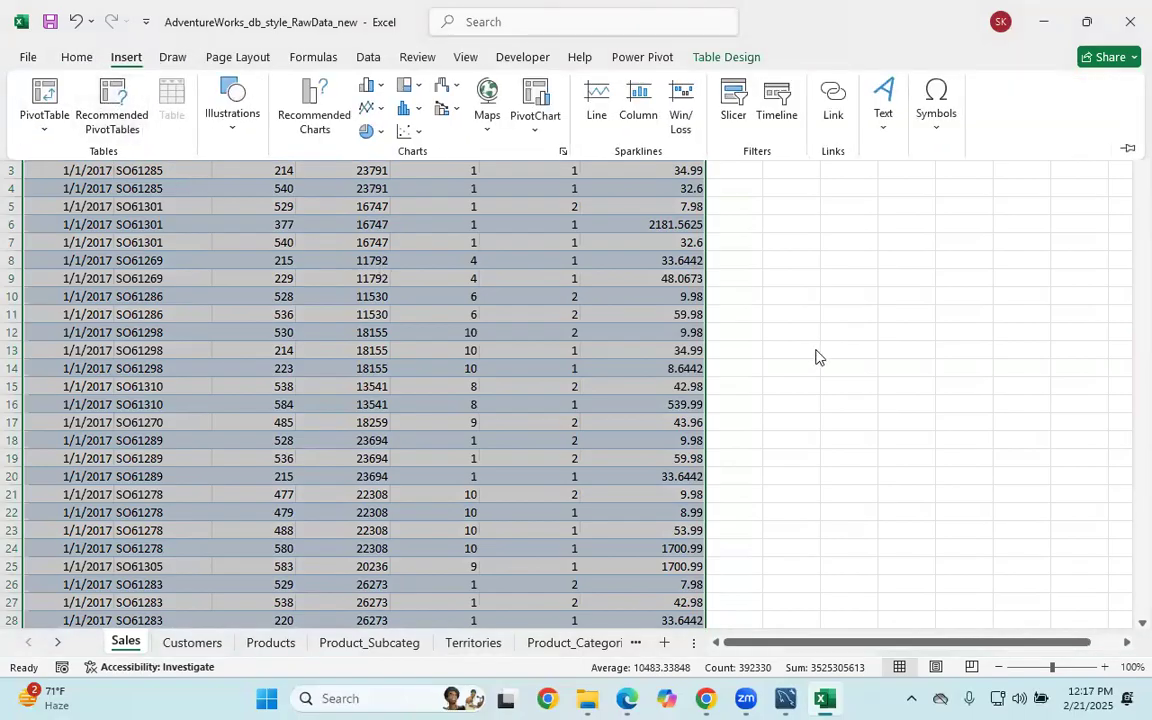
pyautogui.rightClick(540, 342)
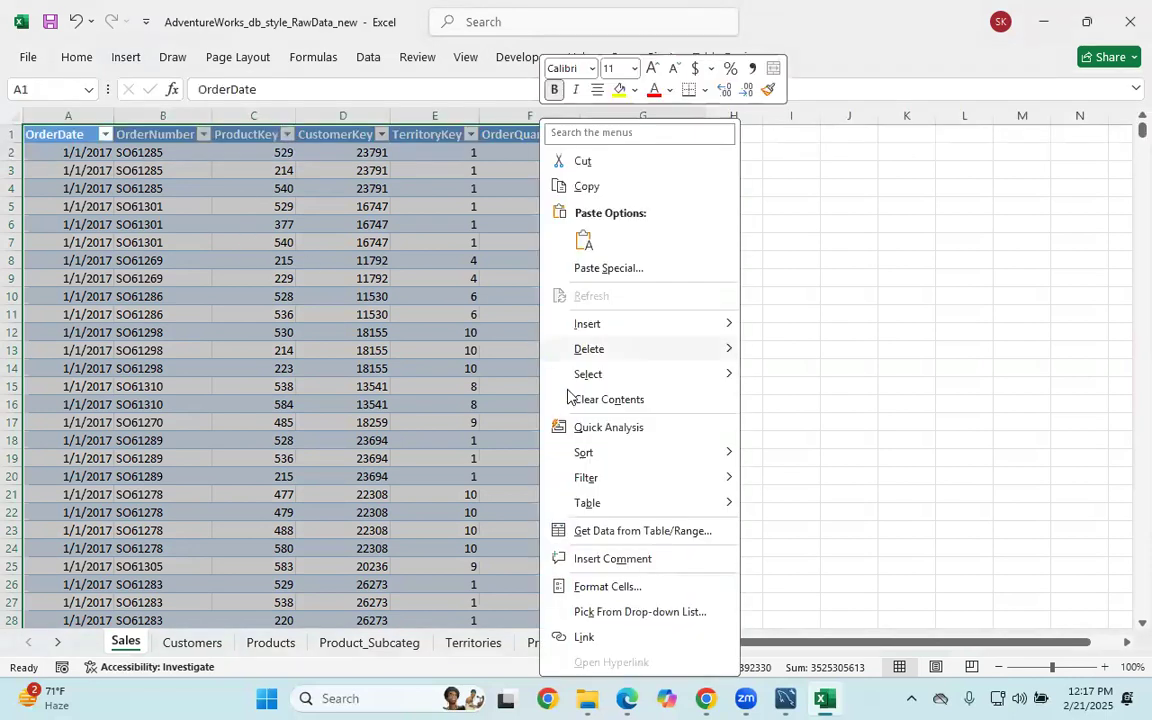
pyautogui.moveTo(600, 503)
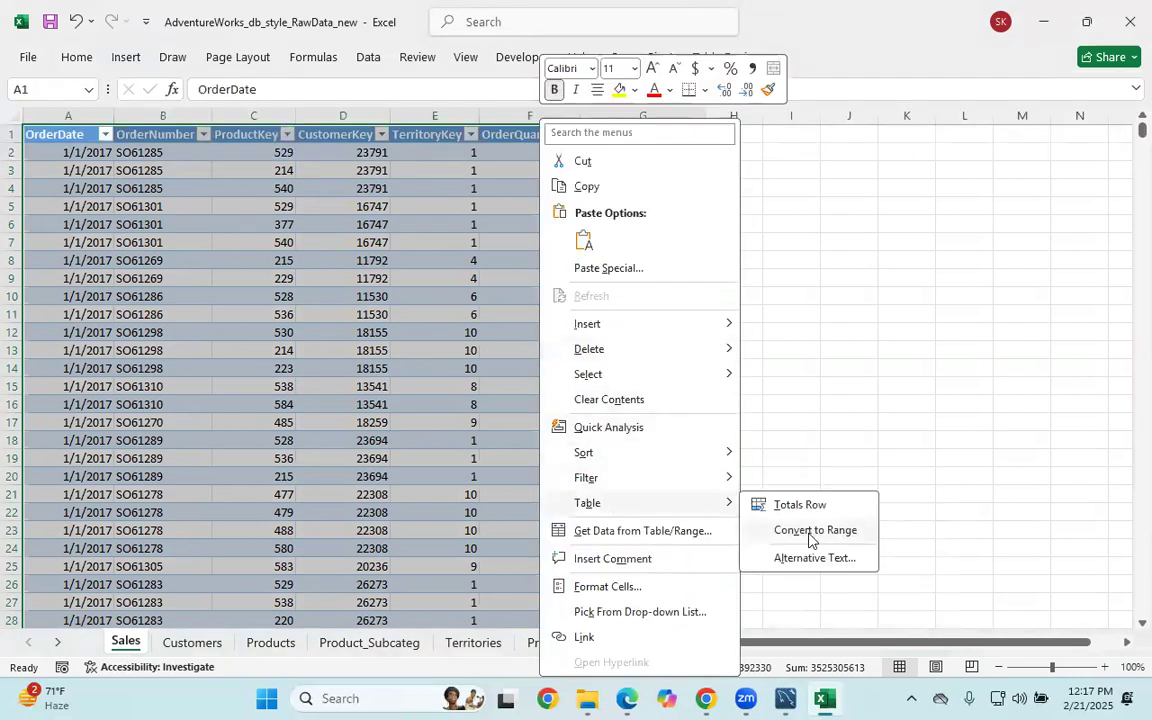
pyautogui.click(810, 531)
pyautogui.click(548, 398)
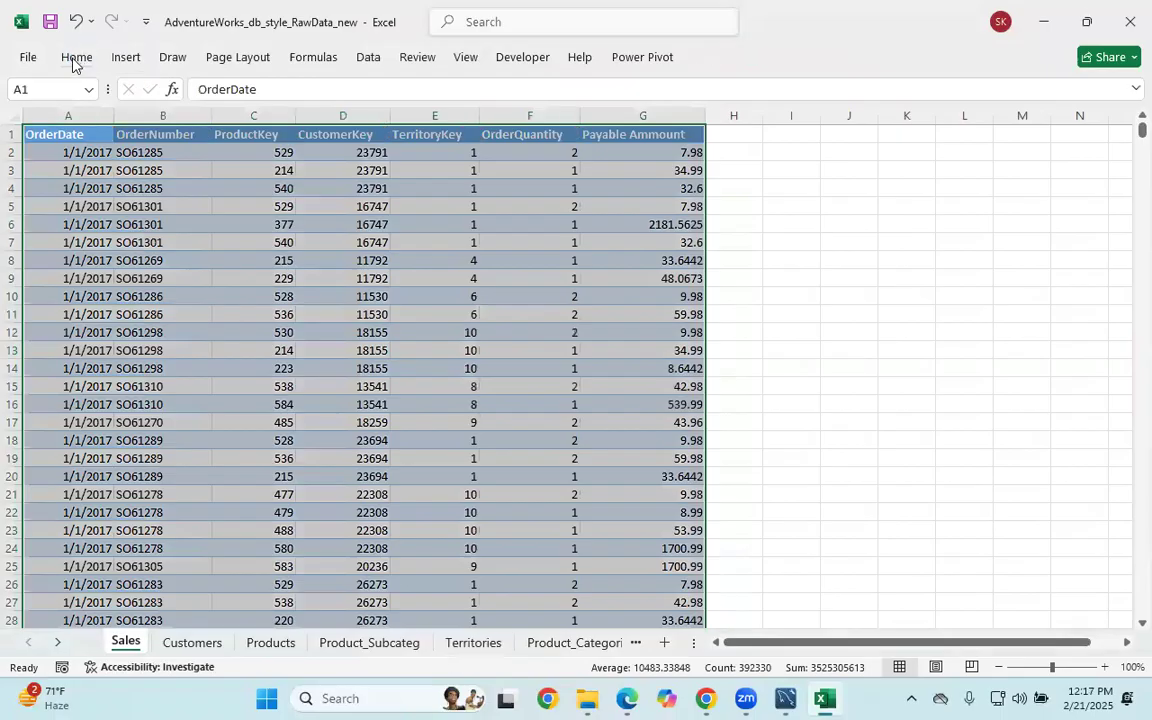
# Keep the ribbon permanently expanded and turn the Sales range $A$1:$G$56048 into a table with headers.
pyautogui.click(75, 60)
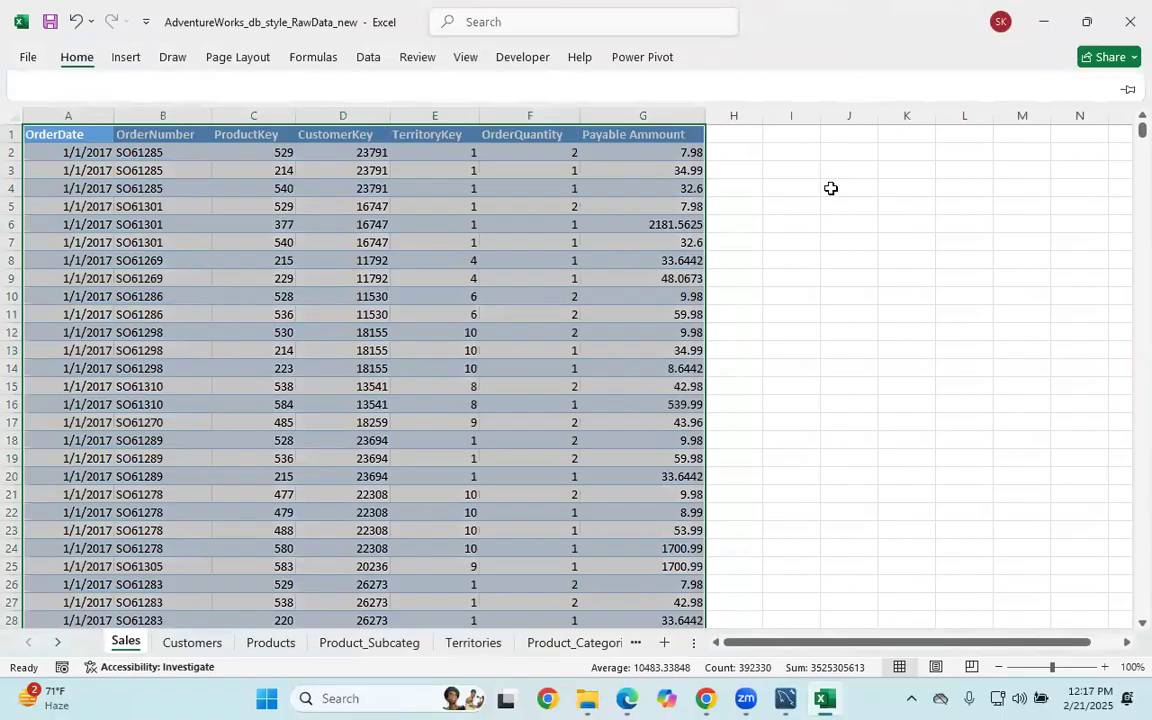
pyautogui.click(1127, 151)
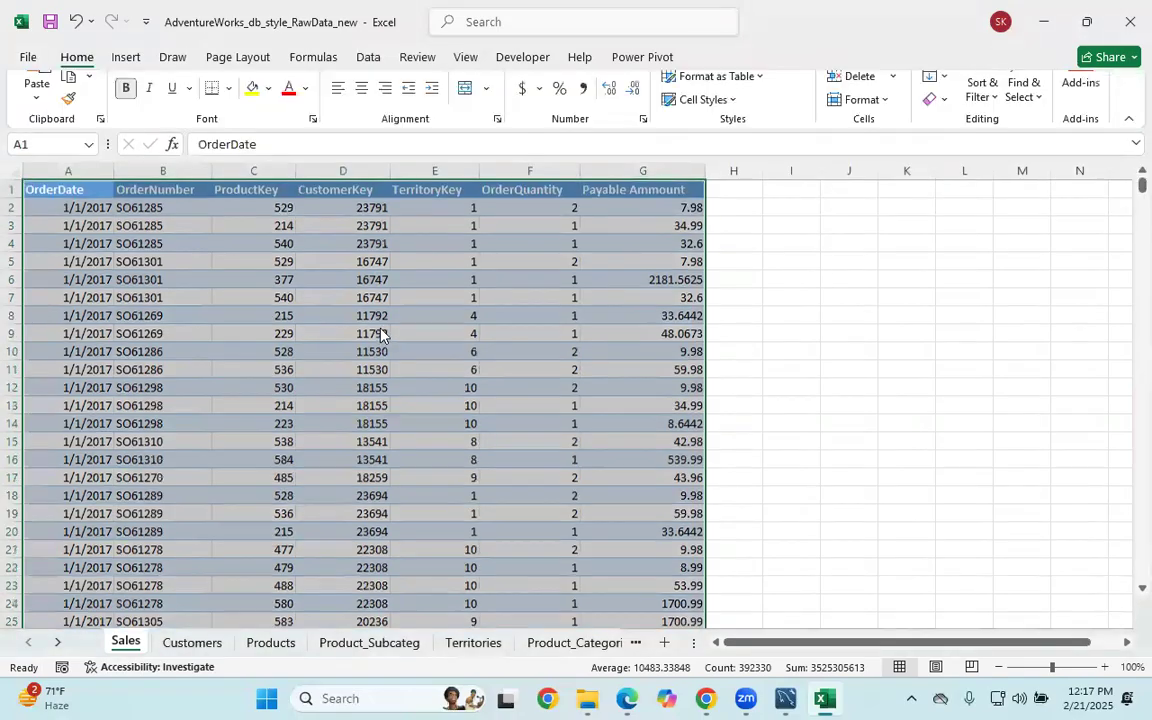
pyautogui.click(273, 321)
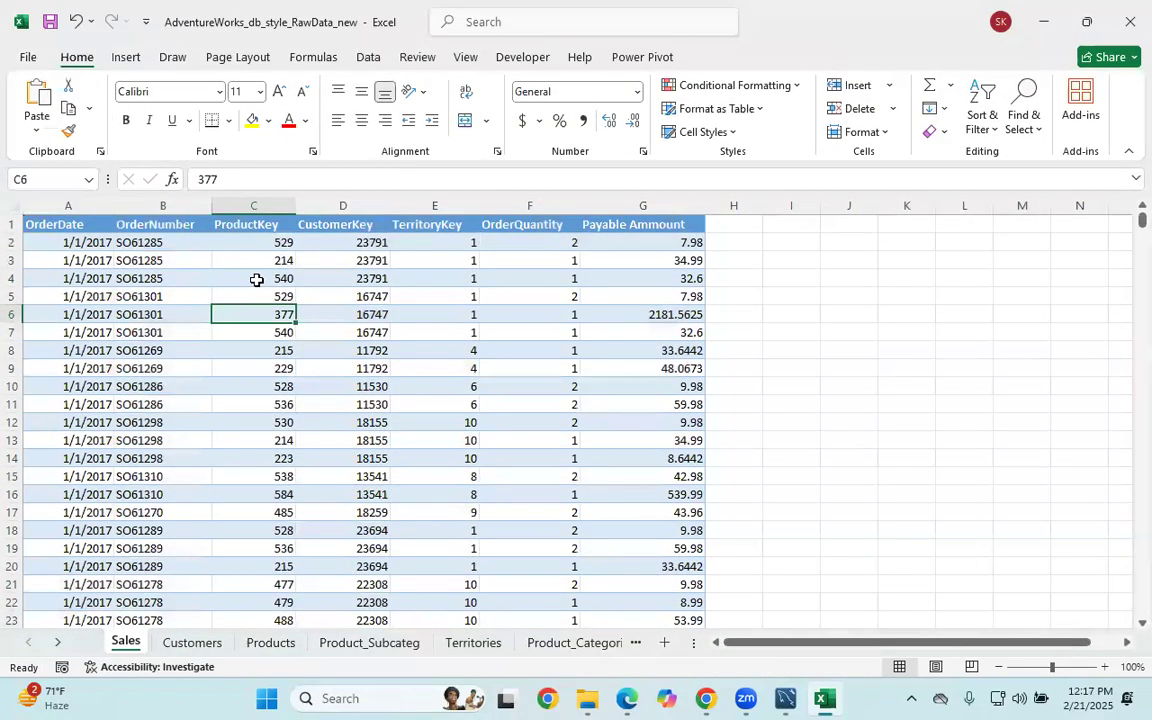
pyautogui.hotkey('ctrl', 't')
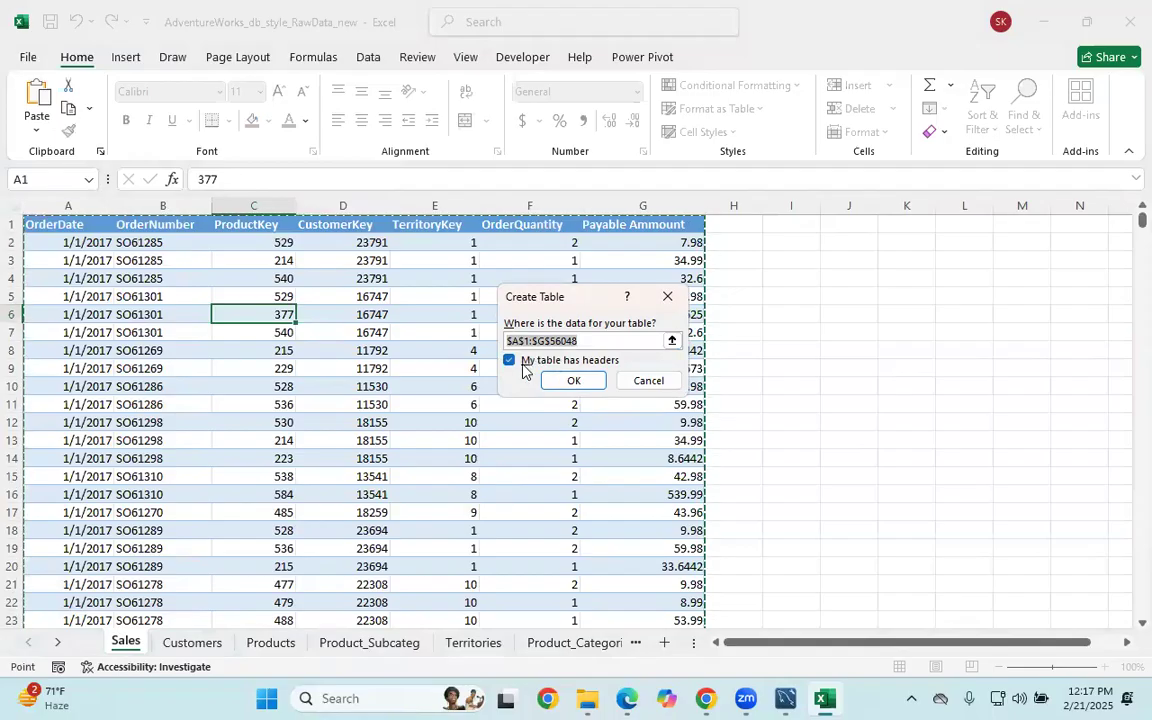
pyautogui.click(574, 381)
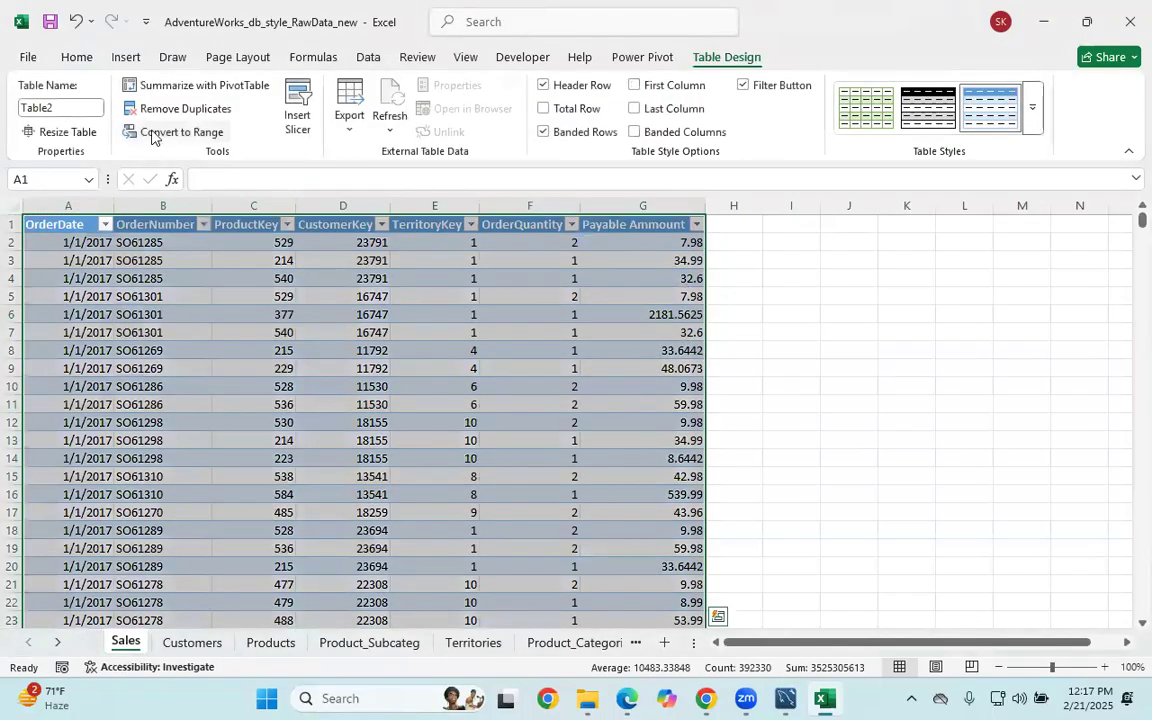
# Rename the table on the Sales sheet as Sales, with the workbook window restored to a smaller size.
pyautogui.click(70, 109)
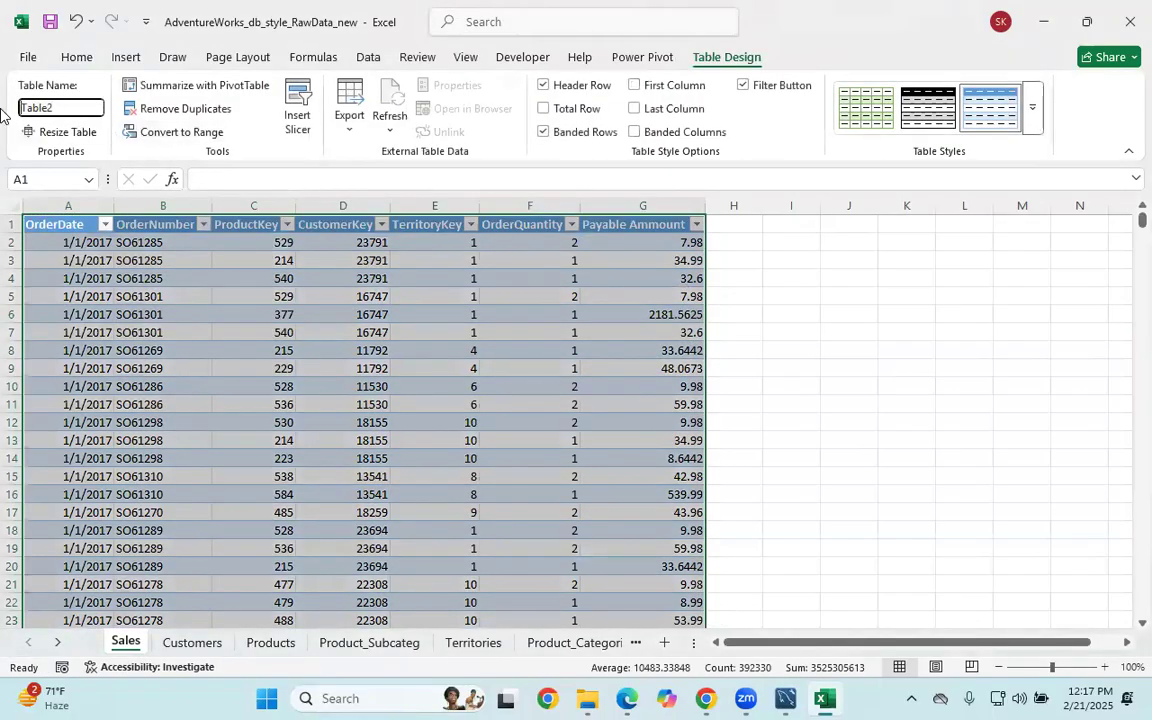
pyautogui.doubleClick(970, 18)
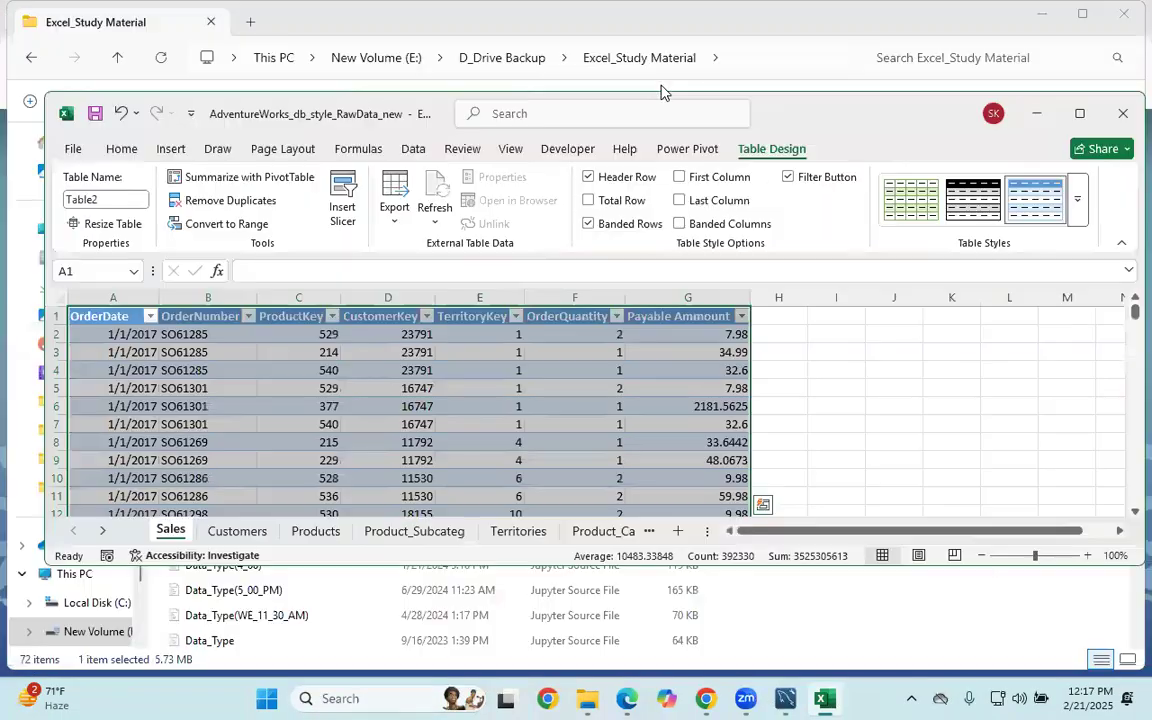
pyautogui.doubleClick(657, 90)
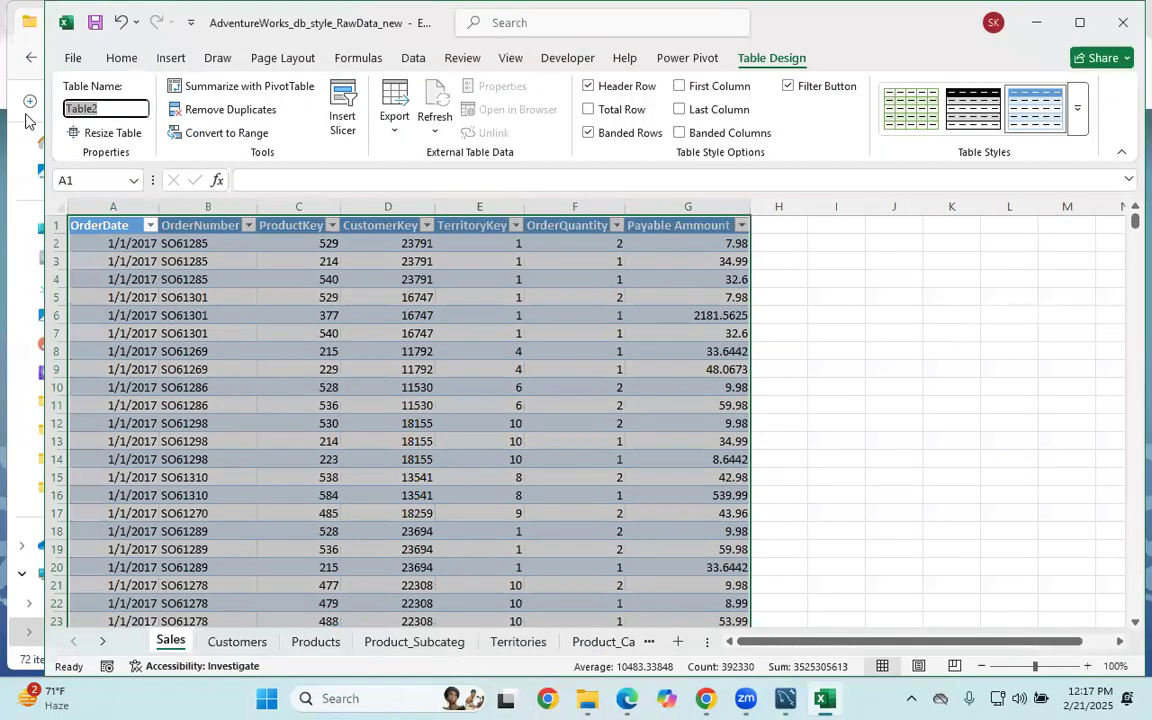
pyautogui.doubleClick(120, 110)
pyautogui.press('BackSpace')
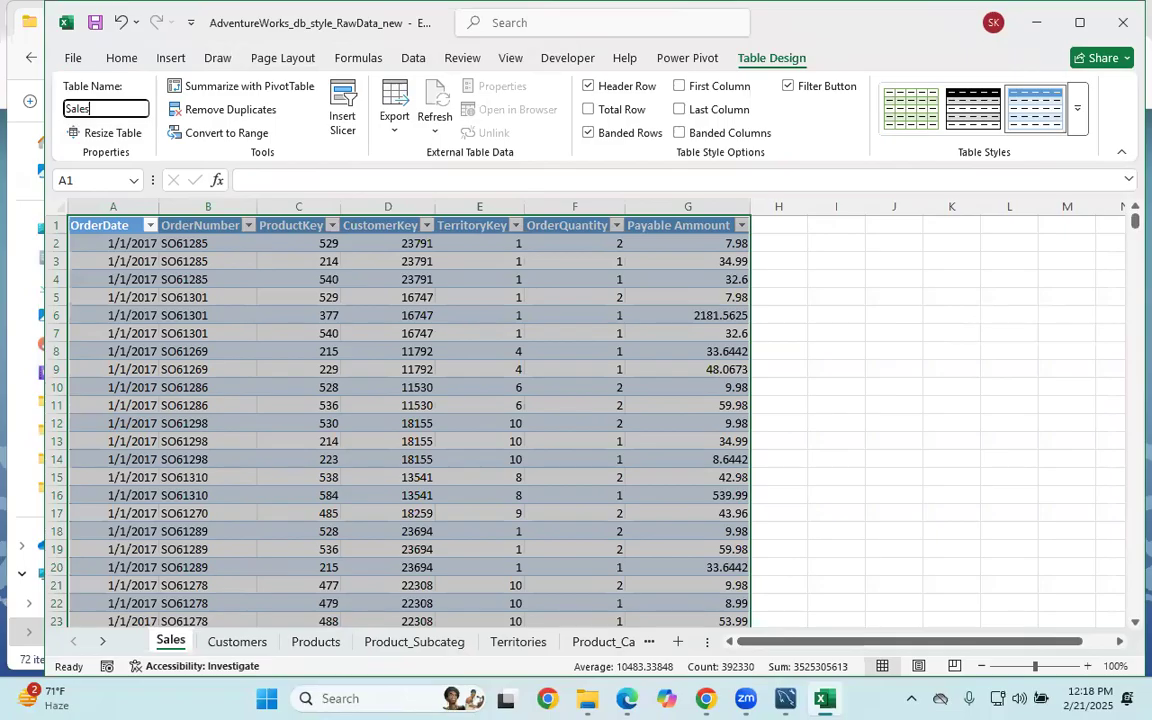
pyautogui.press('Return')
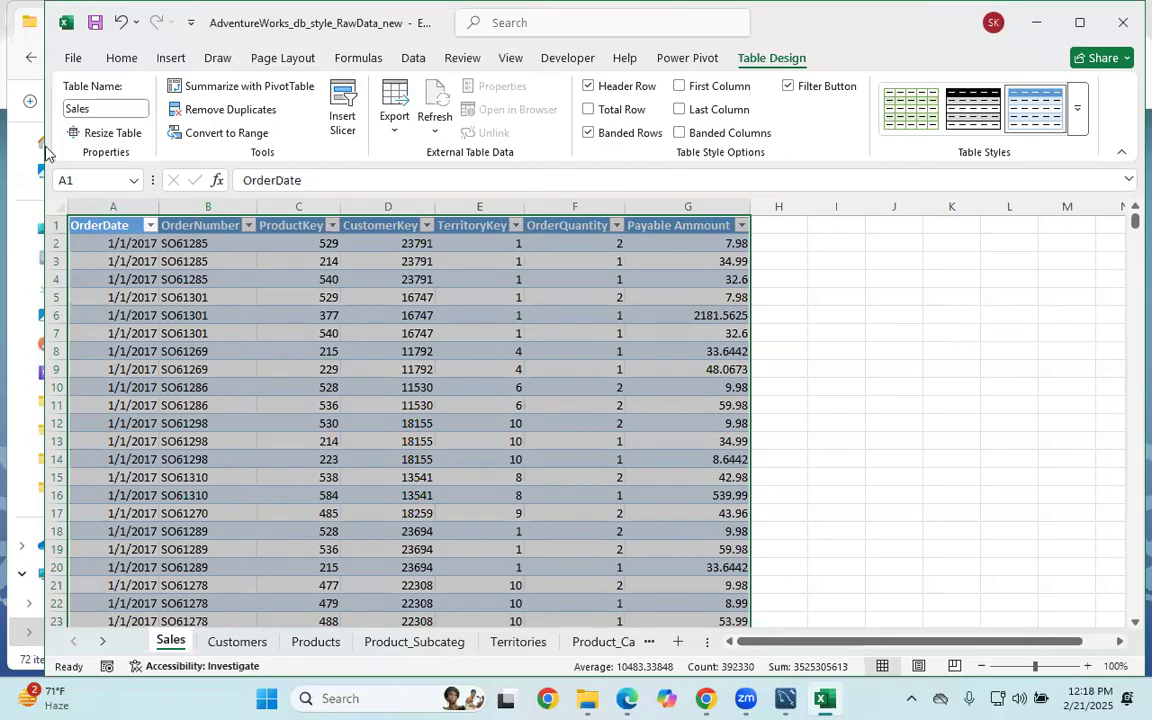
# Turn the Customers sheet's data range $A$1:$G$18149 into a table with headers and name it Customers.
pyautogui.click(237, 641)
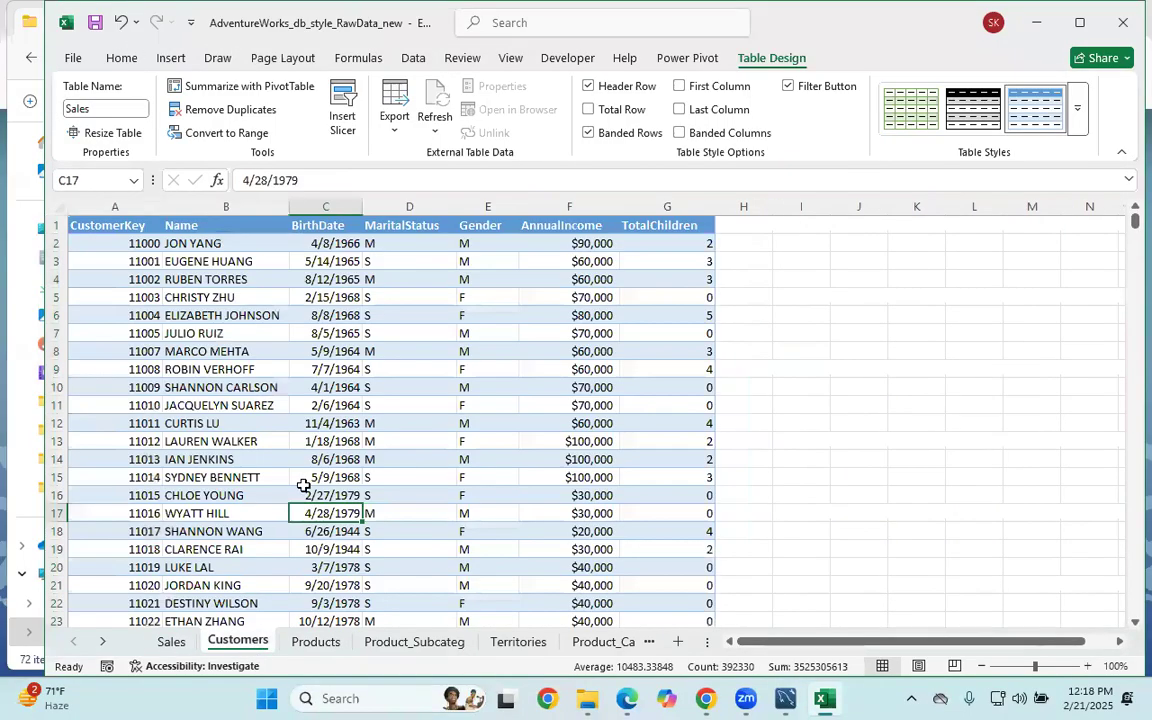
pyautogui.click(303, 478)
pyautogui.hotkey('ctrl', 't')
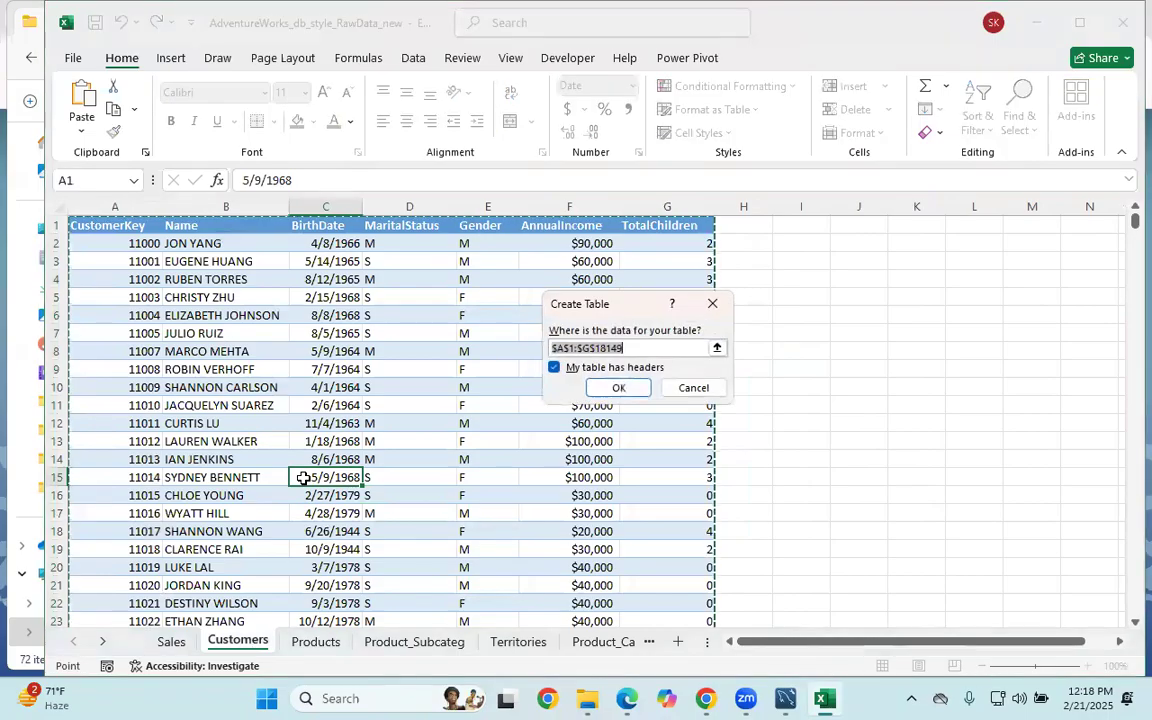
pyautogui.click(619, 388)
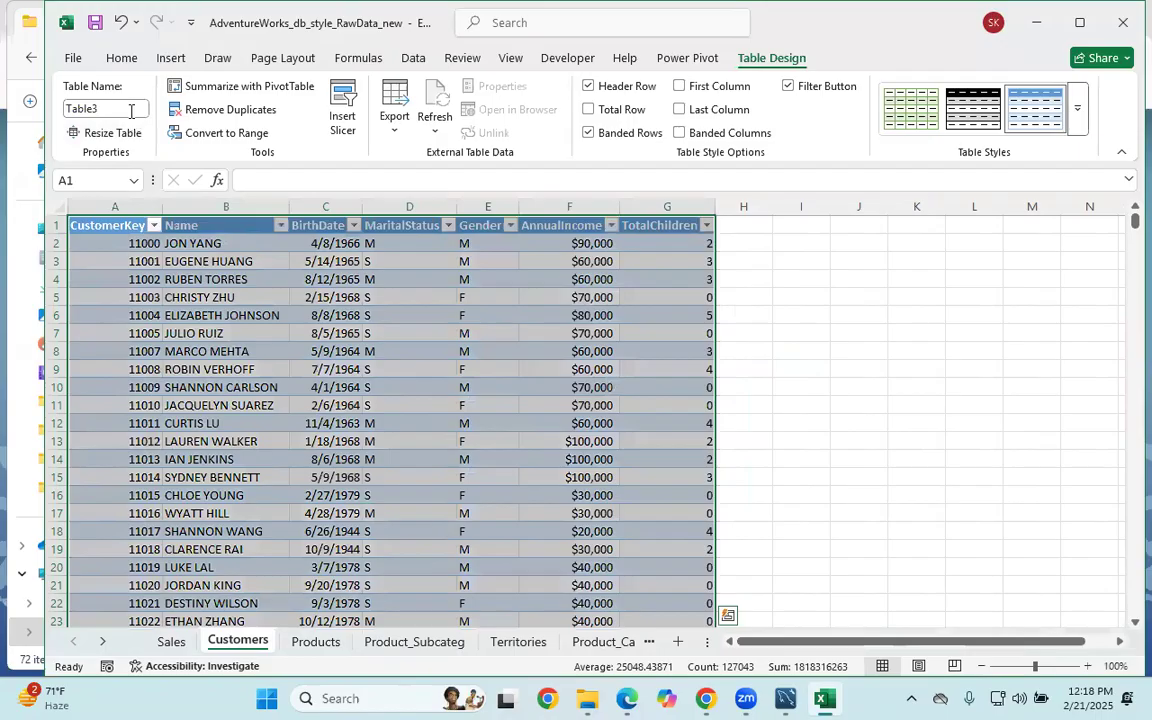
pyautogui.click(131, 111)
pyautogui.press('BackSpace')
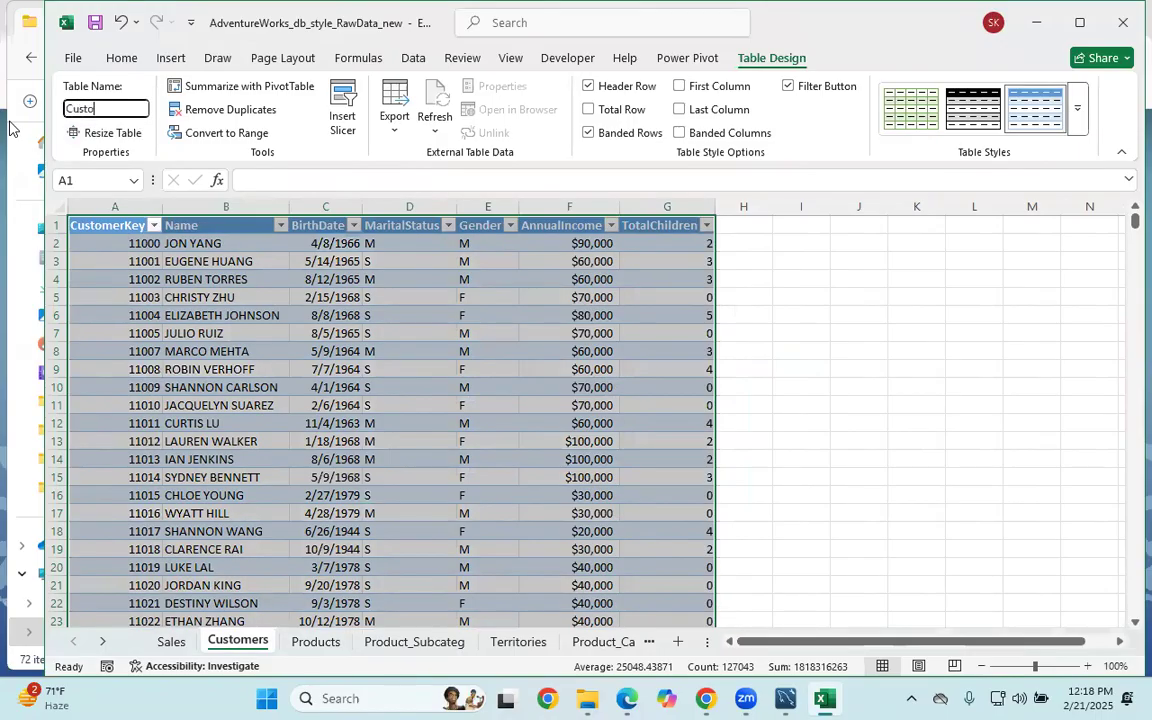
pyautogui.write('Customers')
pyautogui.press('Return')
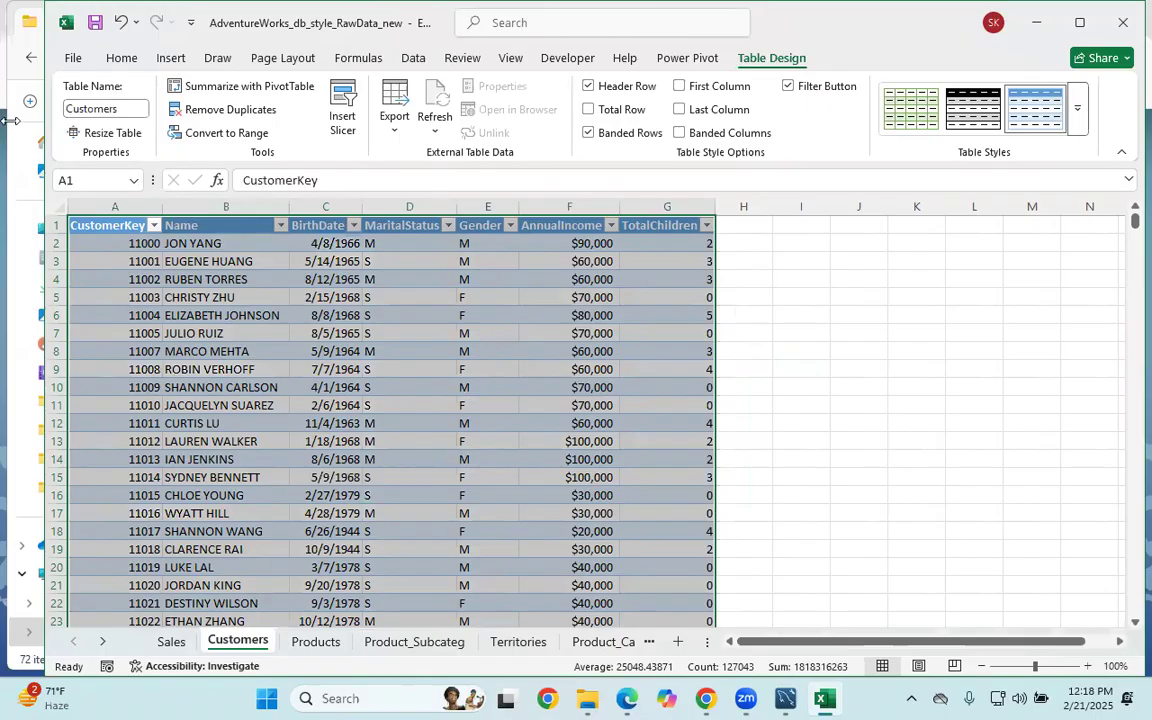
# Turn the Products sheet's data range $A$1:$H$294 into a table with headers and name it Products.
pyautogui.click(316, 642)
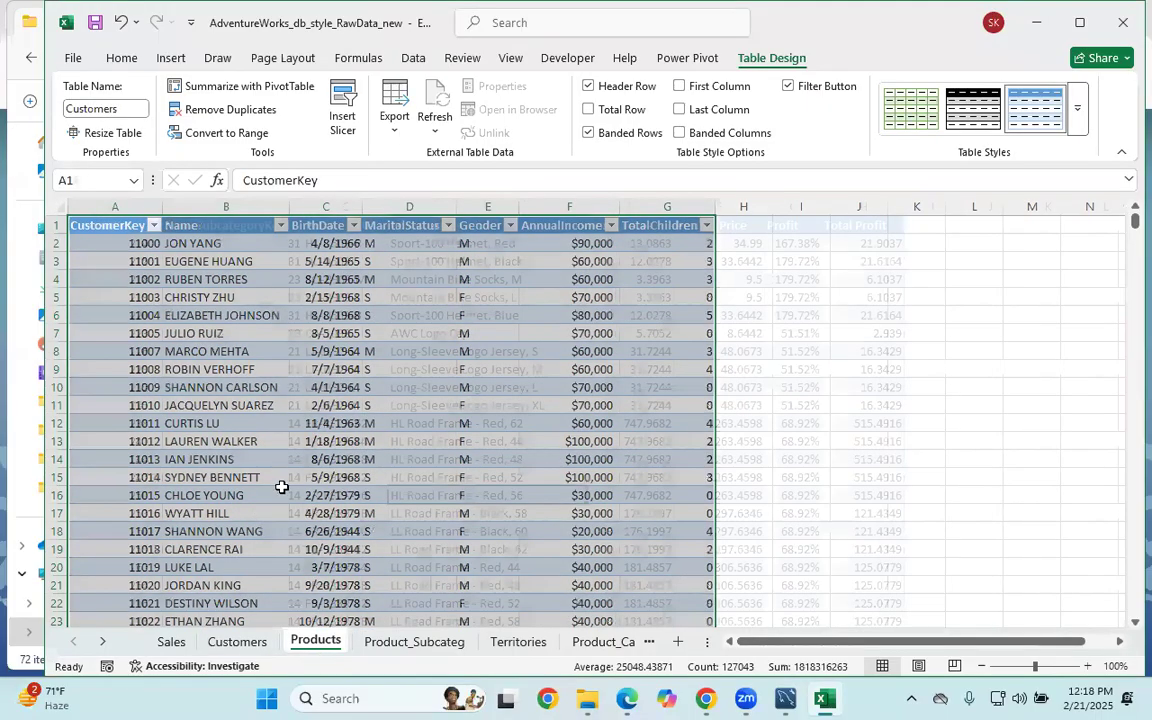
pyautogui.click(282, 485)
pyautogui.hotkey('ctrl', 't')
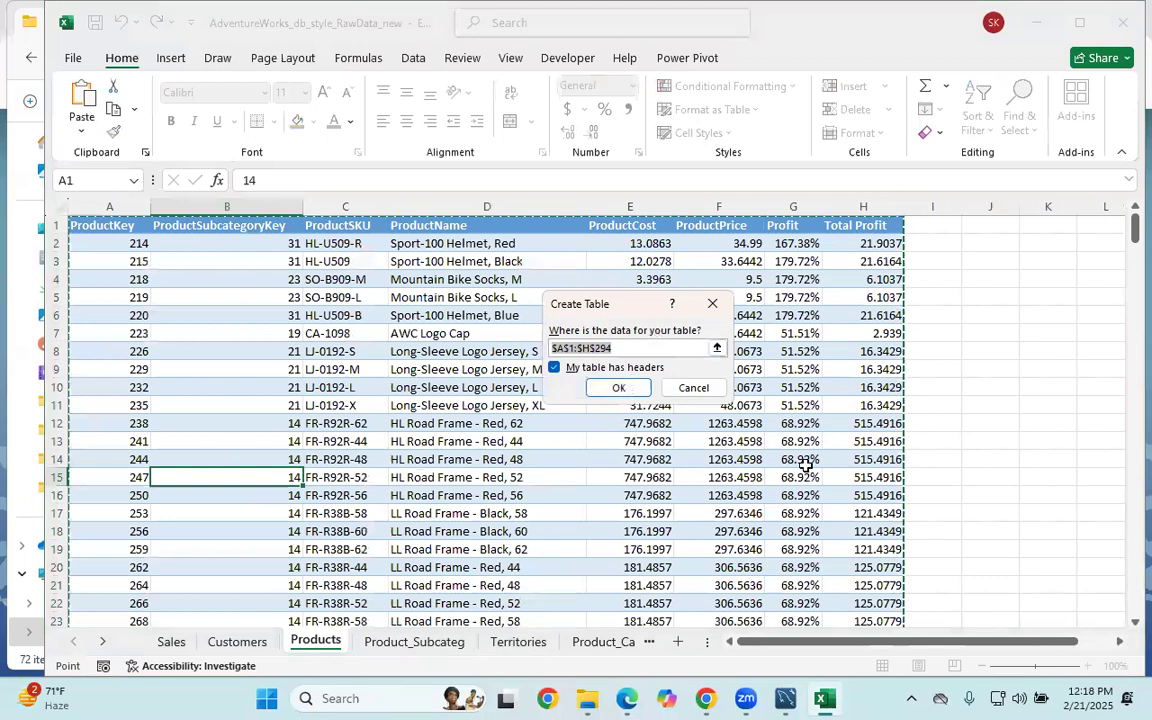
pyautogui.click(612, 388)
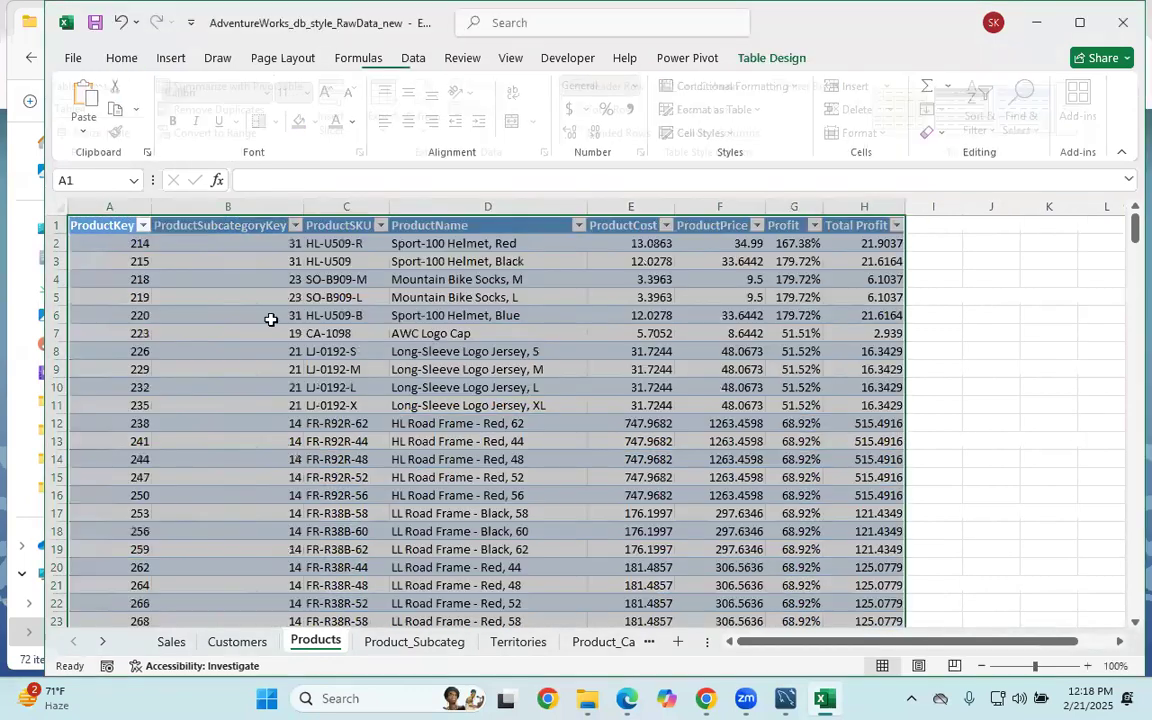
pyautogui.click(104, 115)
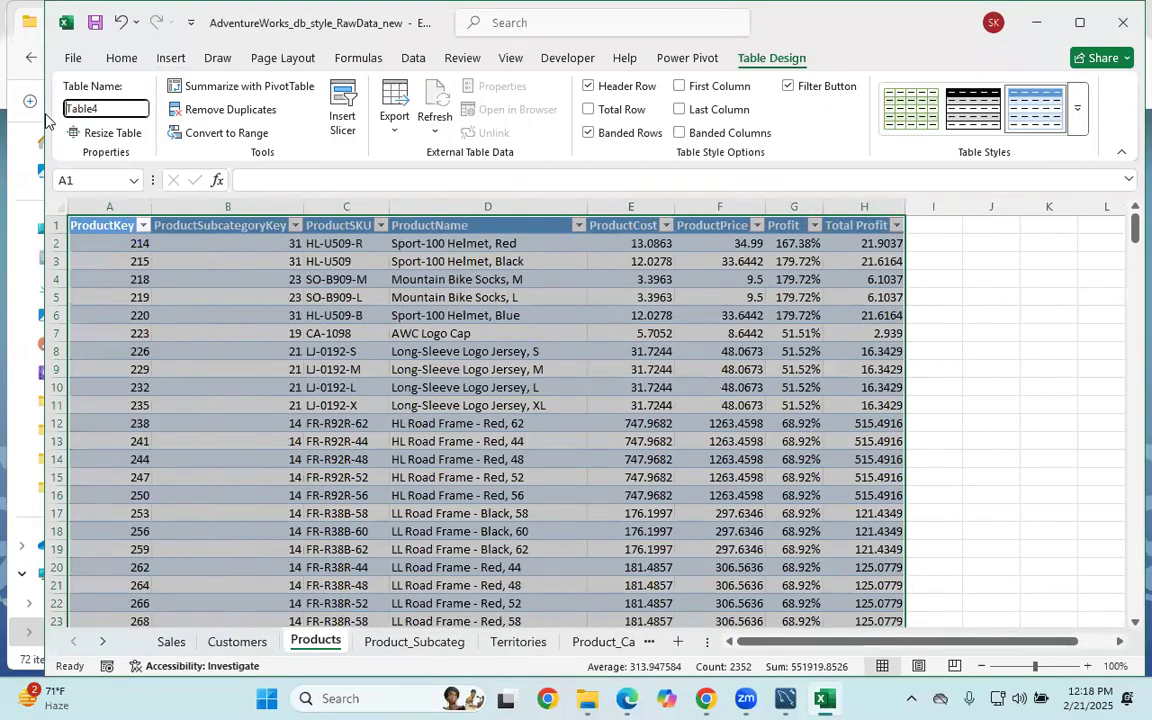
pyautogui.write('P')
pyautogui.press('Return')
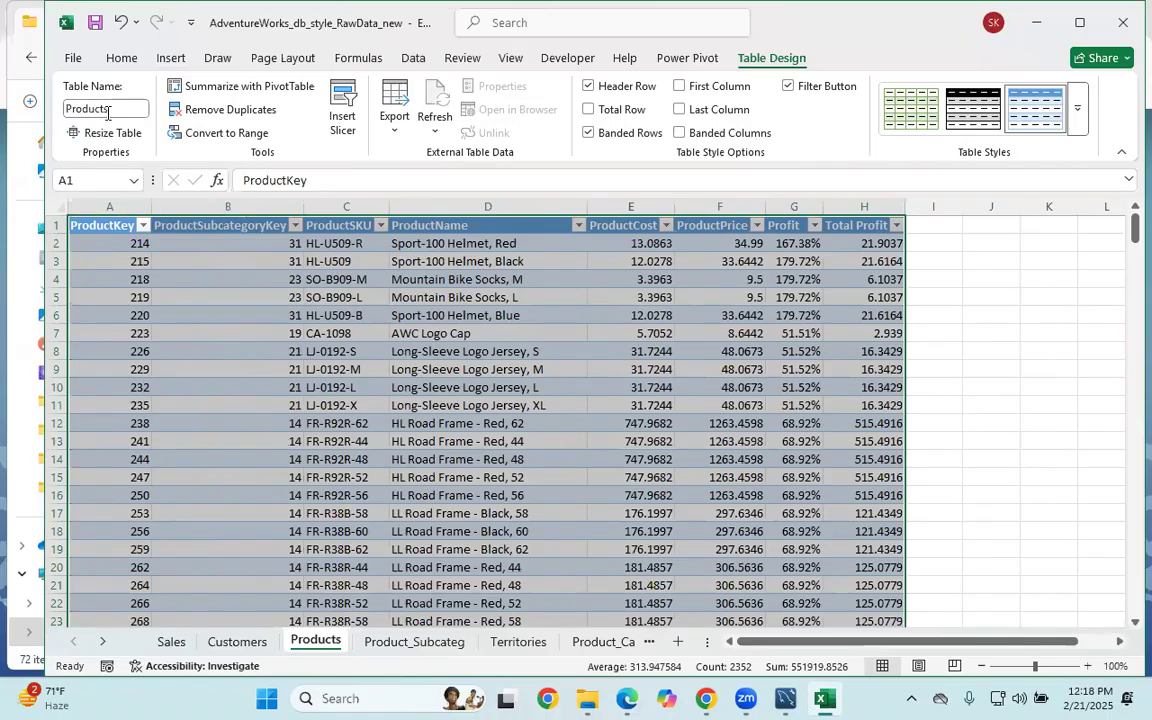
# Create a table with headers from the data range $A$1:$C$38 on the product subcategories sheet.
pyautogui.click(405, 642)
pyautogui.click(200, 350)
pyautogui.hotkey('ctrl', 't')
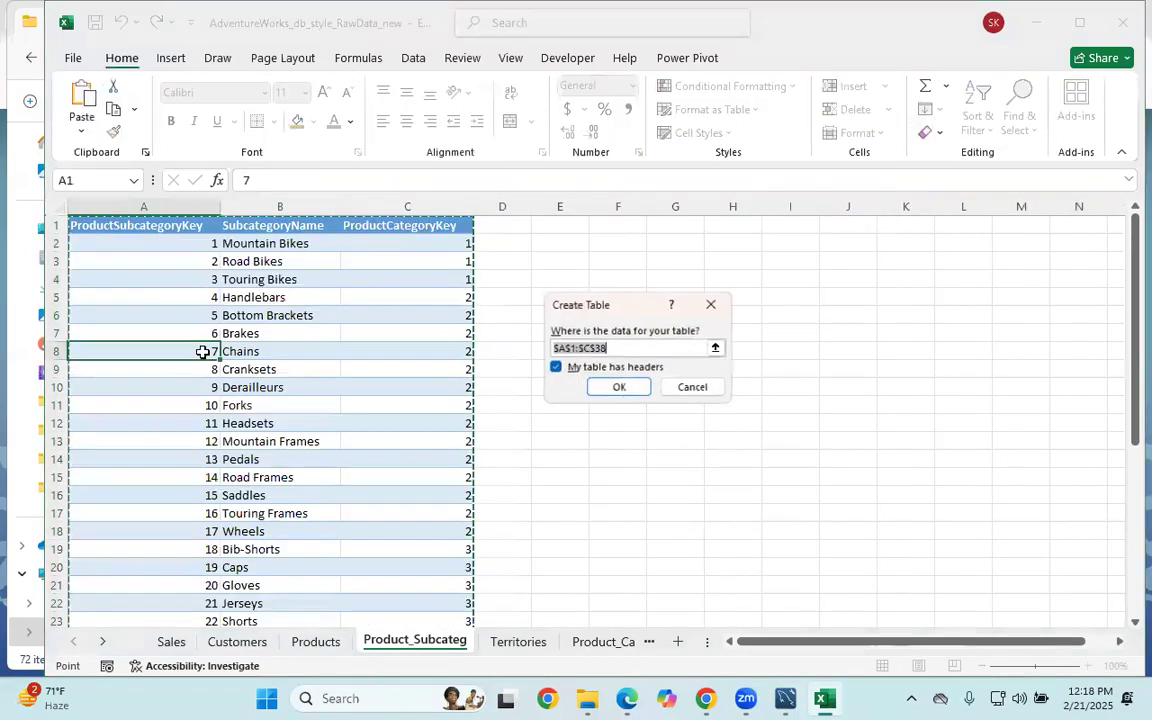
pyautogui.click(619, 388)
# Rename the new product subcategories table as Product_Subcategory.
pyautogui.click(105, 108)
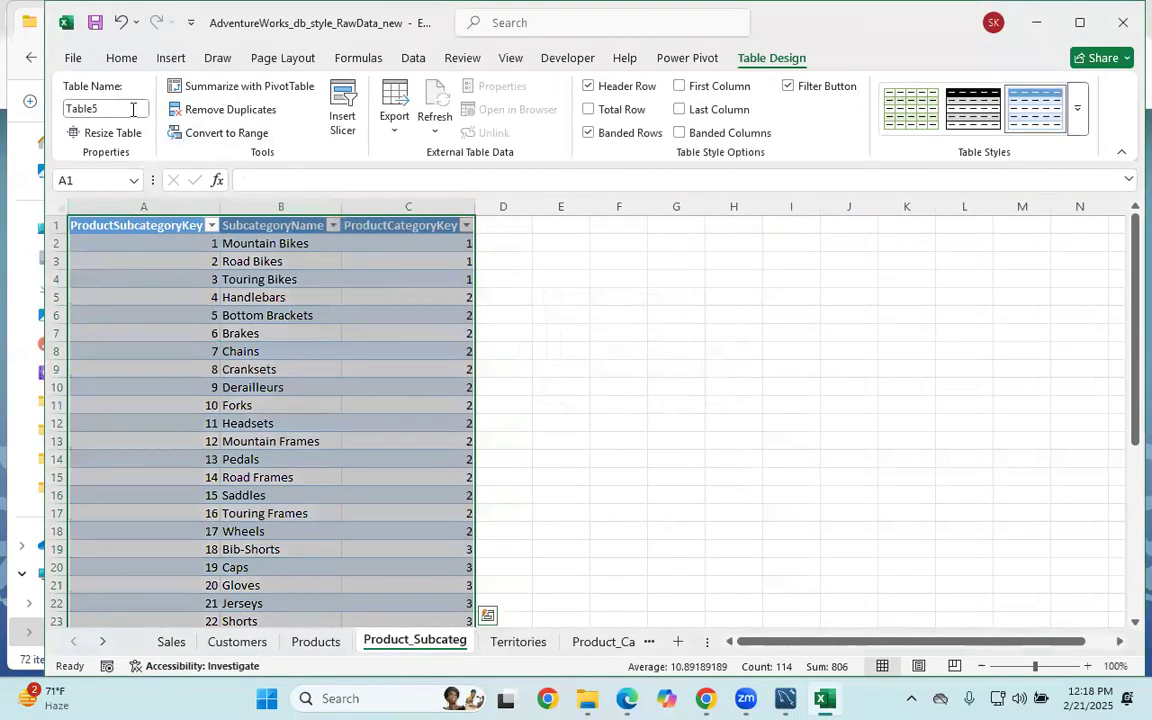
pyautogui.doubleClick(99, 109)
pyautogui.press('BackSpace')
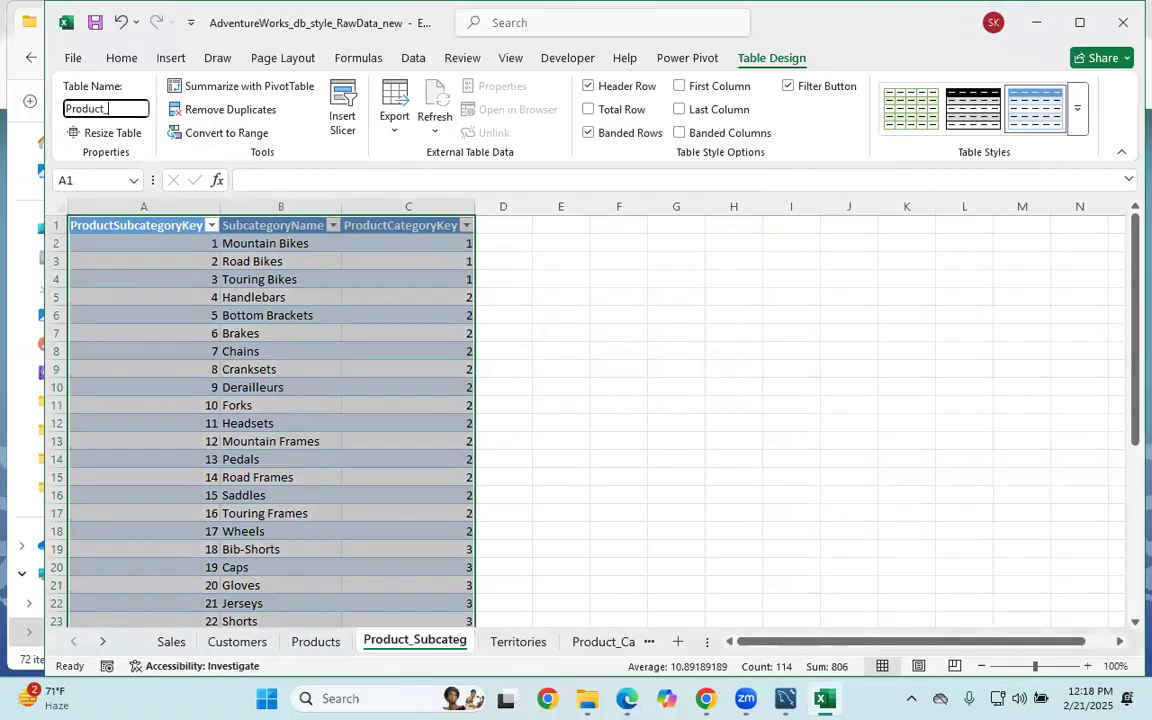
pyautogui.write('Product_Subcatego')
pyautogui.press('BackSpace')
pyautogui.press('BackSpace')
pyautogui.press('BackSpace')
pyautogui.write('egory')
pyautogui.press('Return')
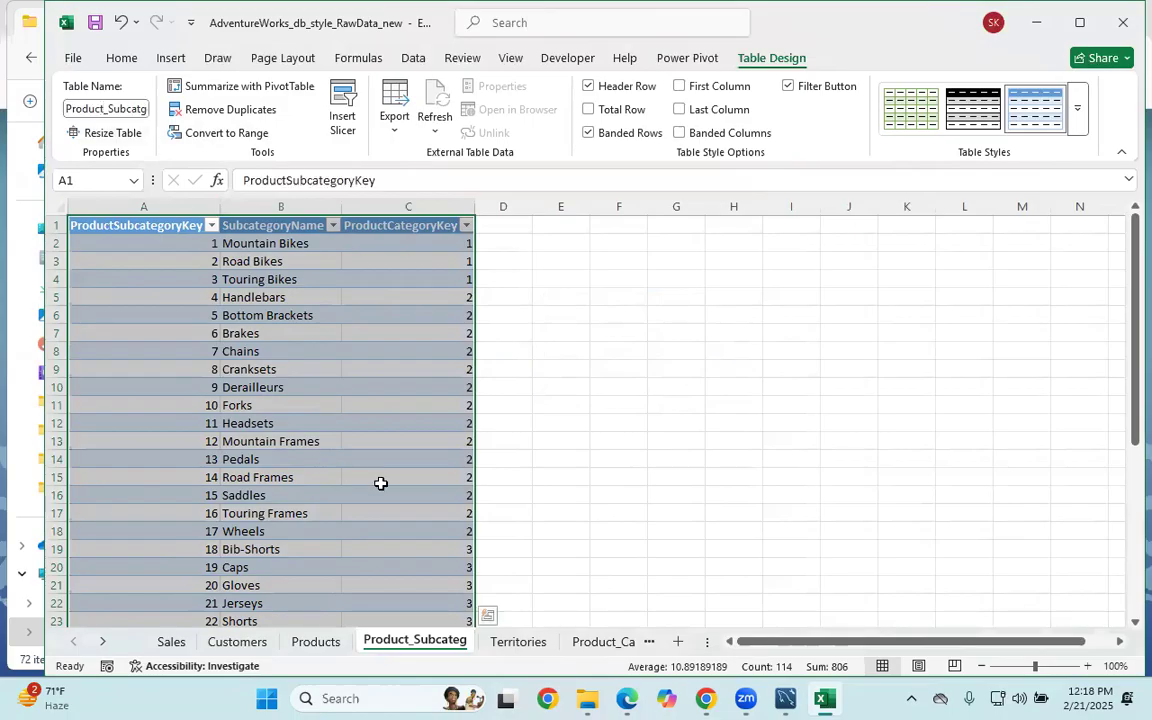
# Turn the Territories sheet's data in A1:D11 into a table with headers and name it Territories.
pyautogui.click(518, 641)
pyautogui.click(231, 368)
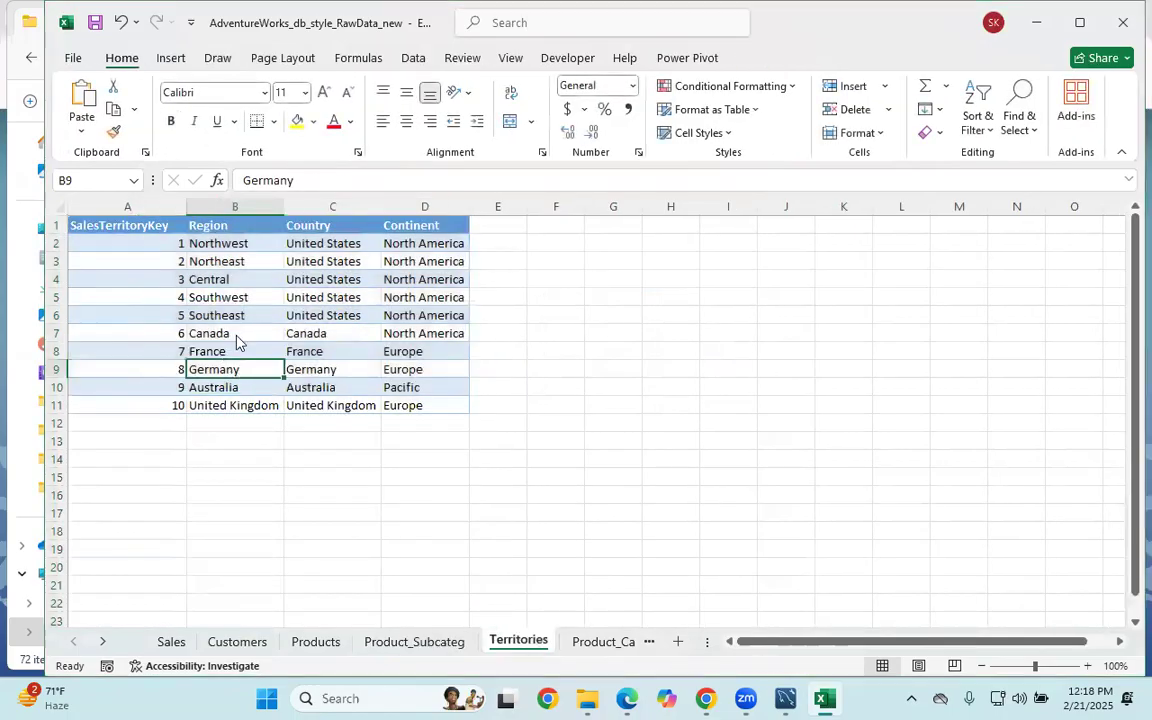
pyautogui.hotkey('ctrl', 't')
pyautogui.click(612, 388)
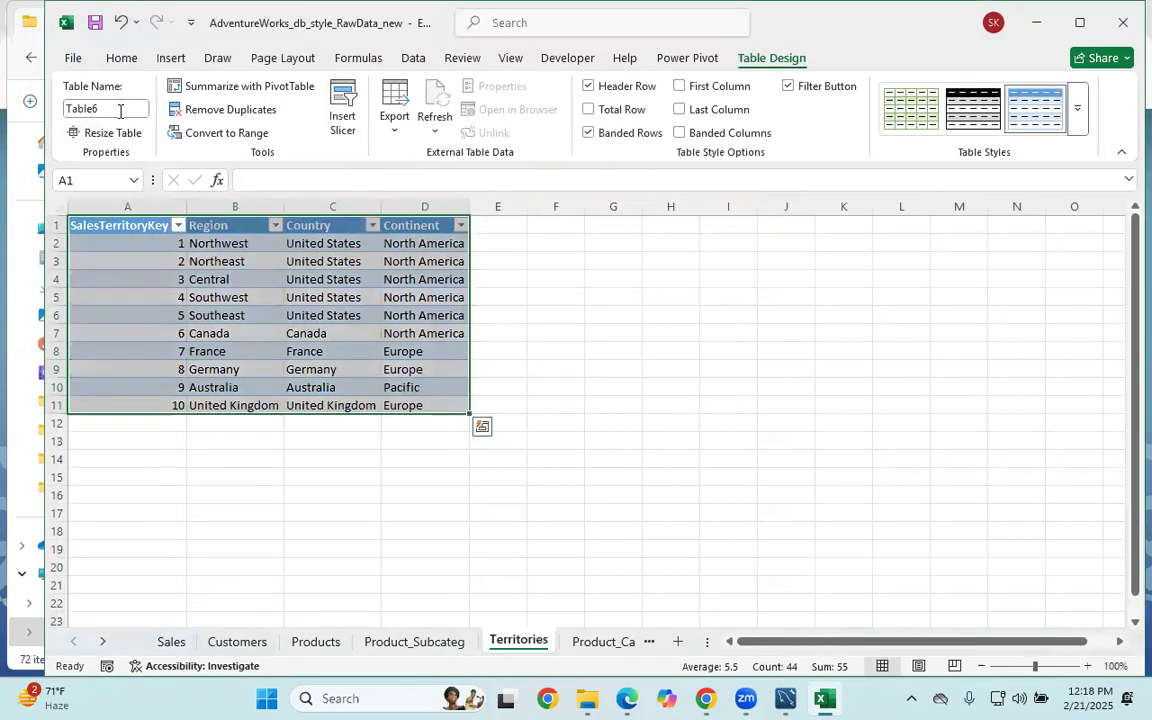
pyautogui.click(121, 108)
pyautogui.doubleClick(121, 106)
pyautogui.press('BackSpace')
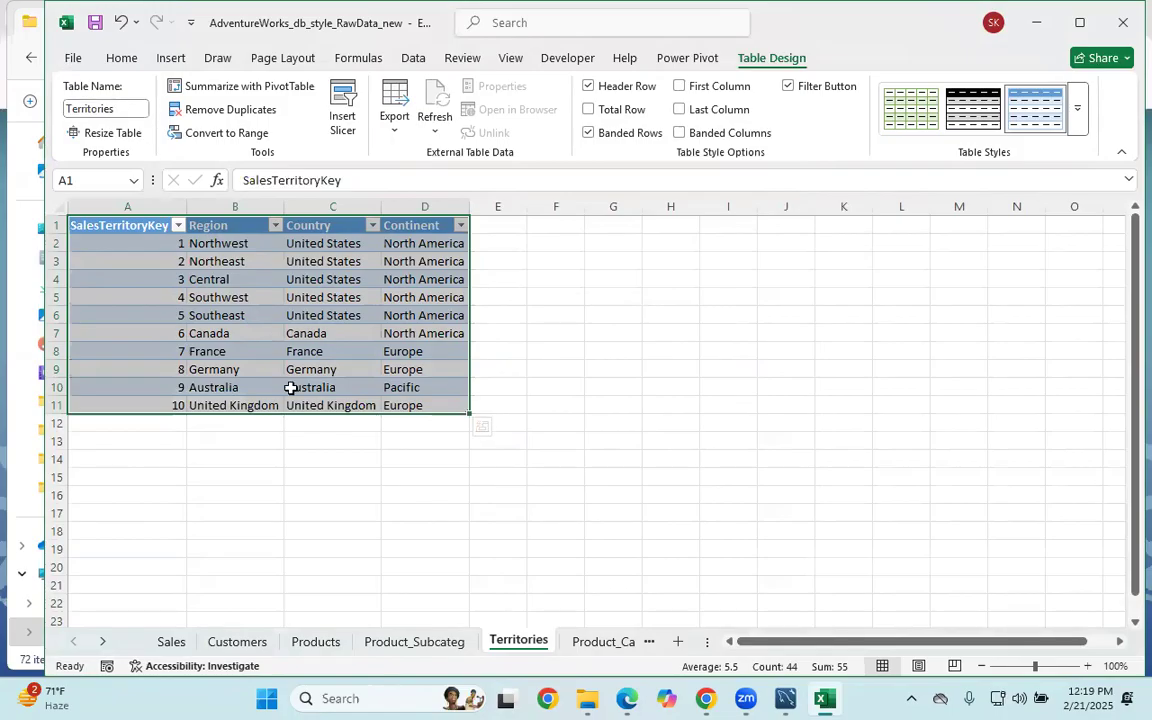
# Turn the product categories sheet's range $A$1:$B$5 into a table with headers and name it Product_category.
pyautogui.click(585, 643)
pyautogui.click(166, 276)
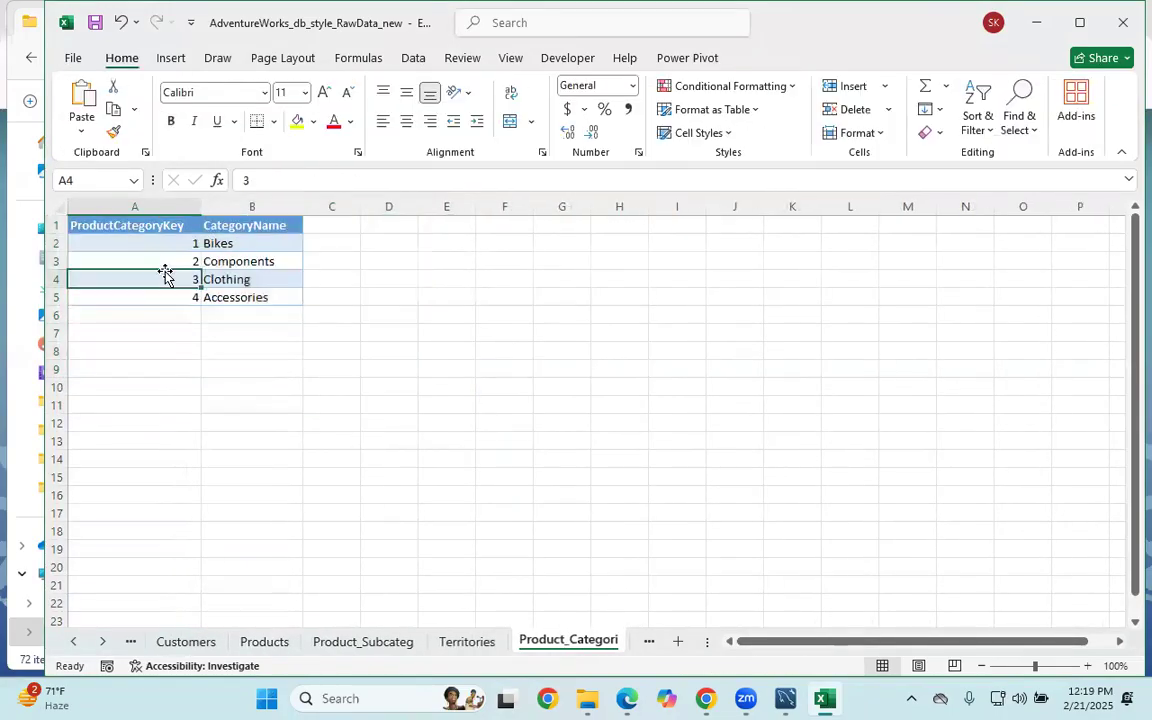
pyautogui.hotkey('ctrl', 't')
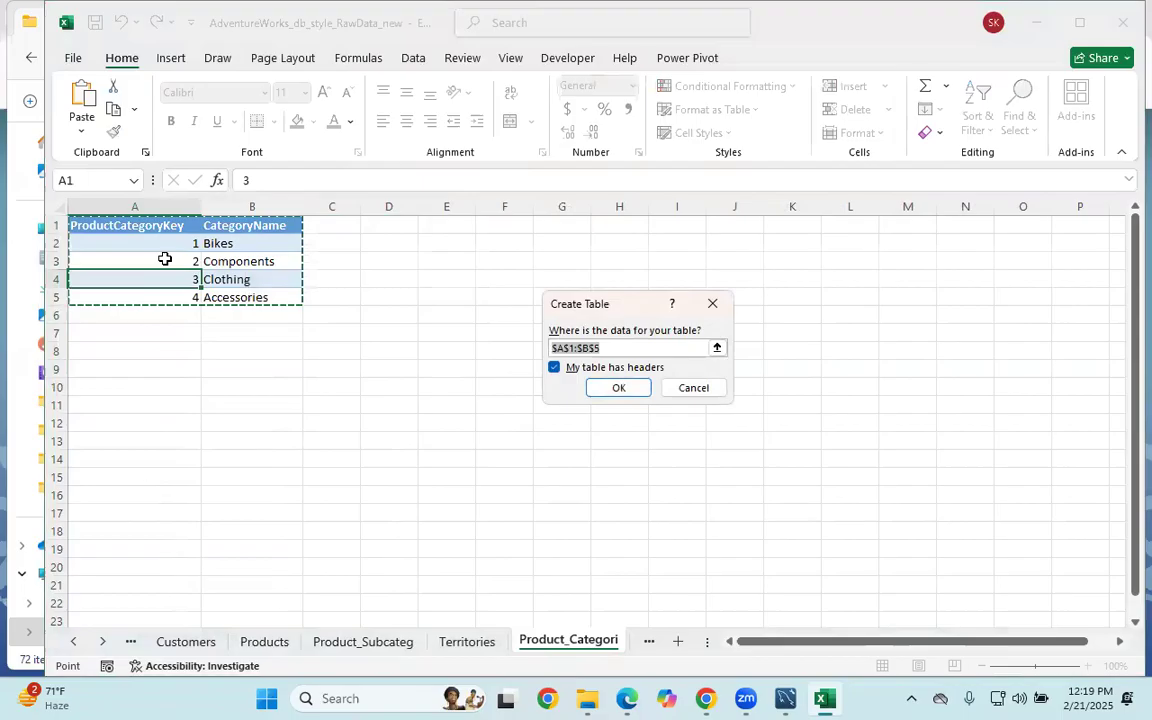
pyautogui.press('Return')
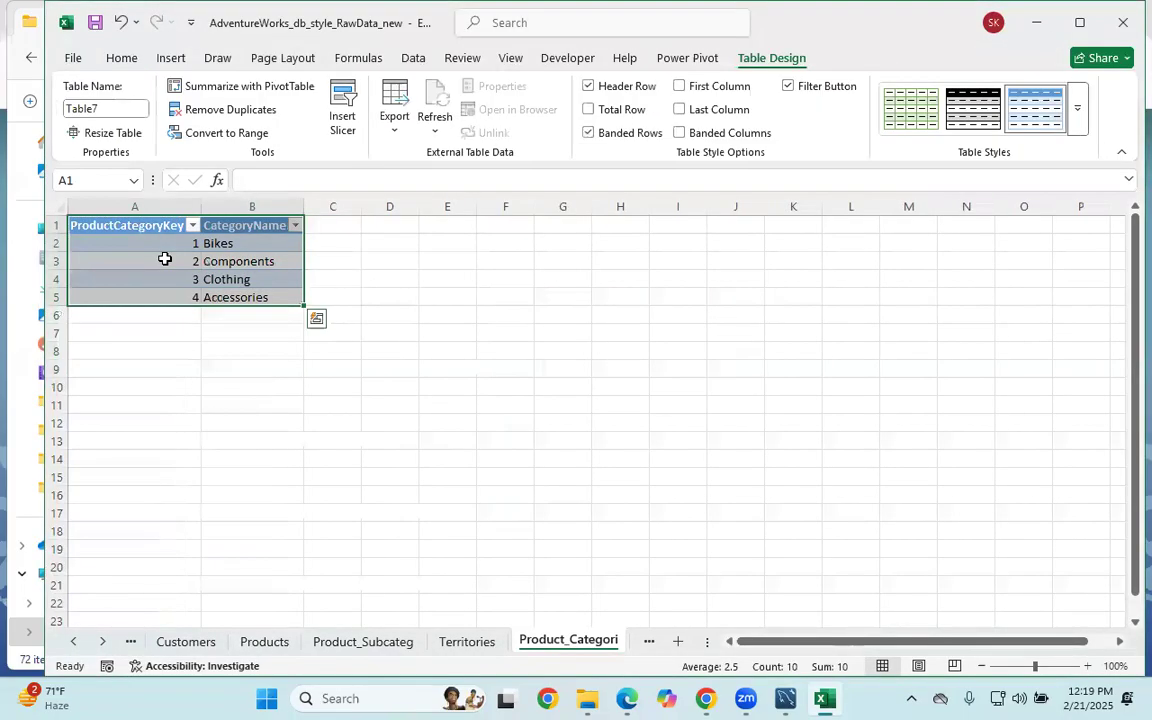
pyautogui.click(118, 109)
pyautogui.moveTo(118, 111); pyautogui.dragTo(30, 108)
pyautogui.press('BackSpace')
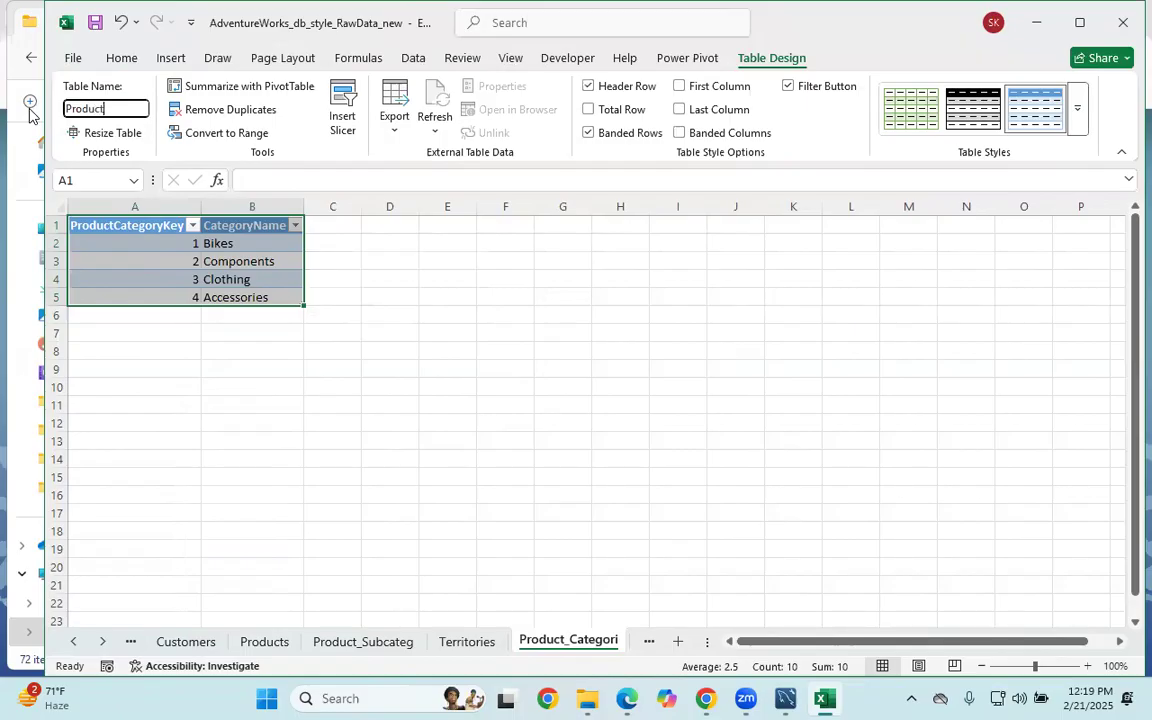
pyautogui.write('Product_category')
pyautogui.press('Return')
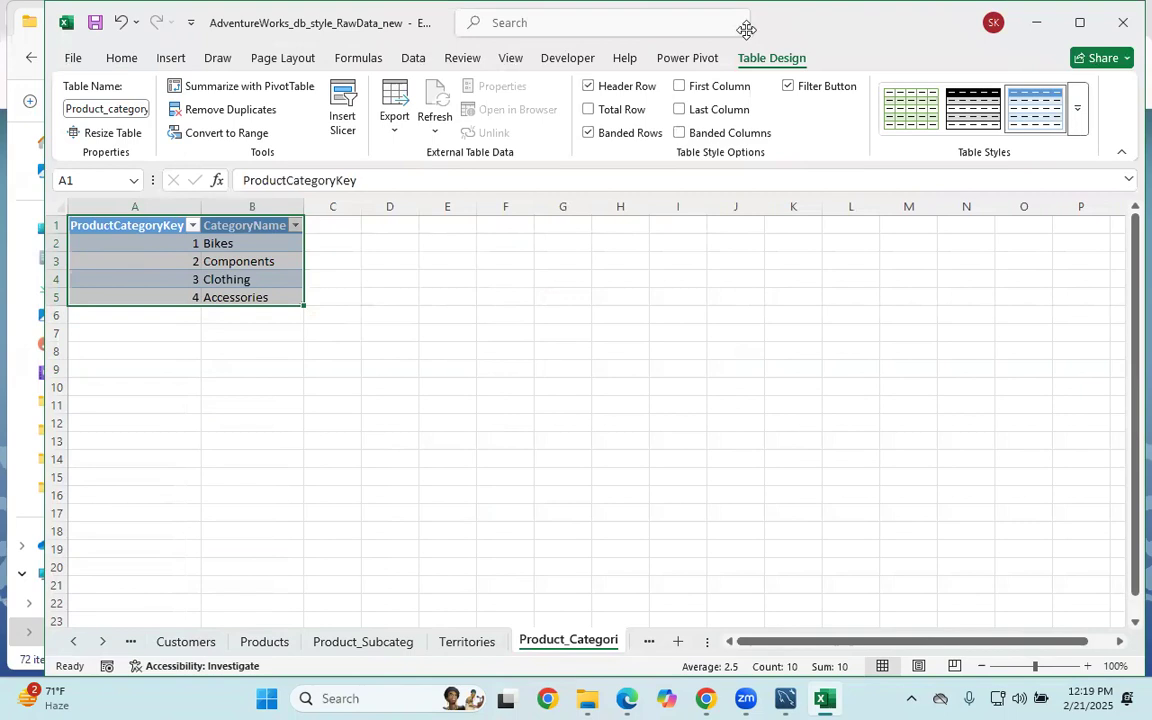
# Return to the Sales sheet and show the Power Pivot commands.
pyautogui.click(74, 647)
pyautogui.click(170, 641)
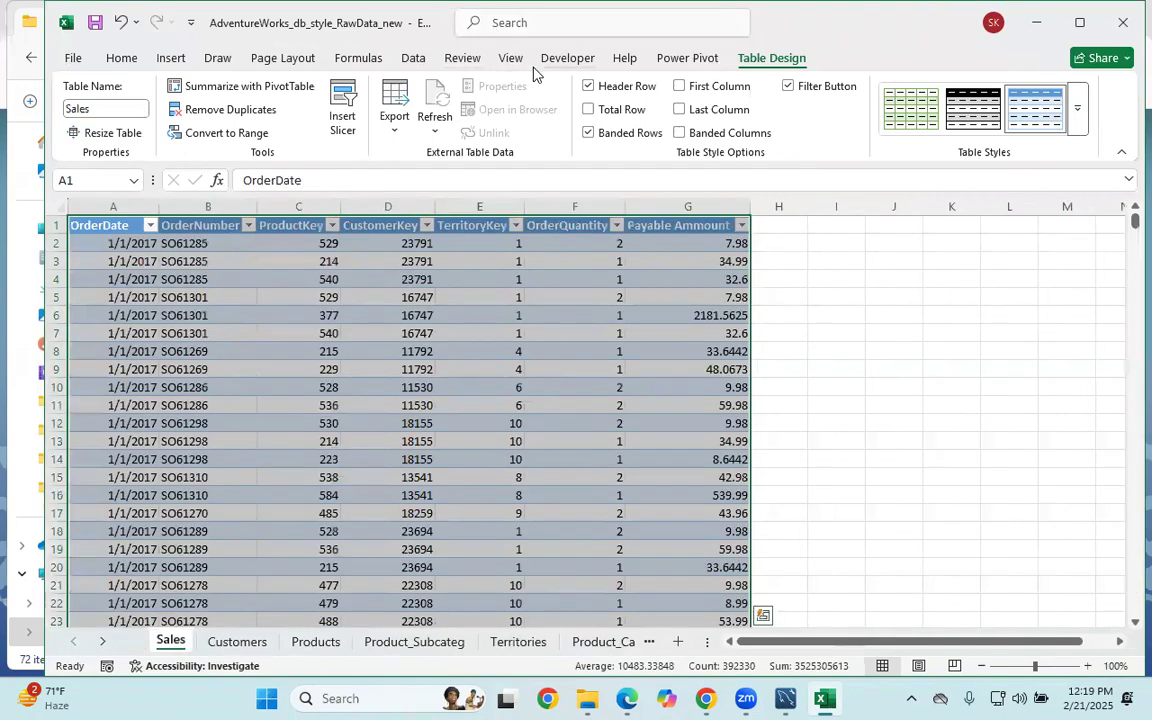
pyautogui.click(688, 60)
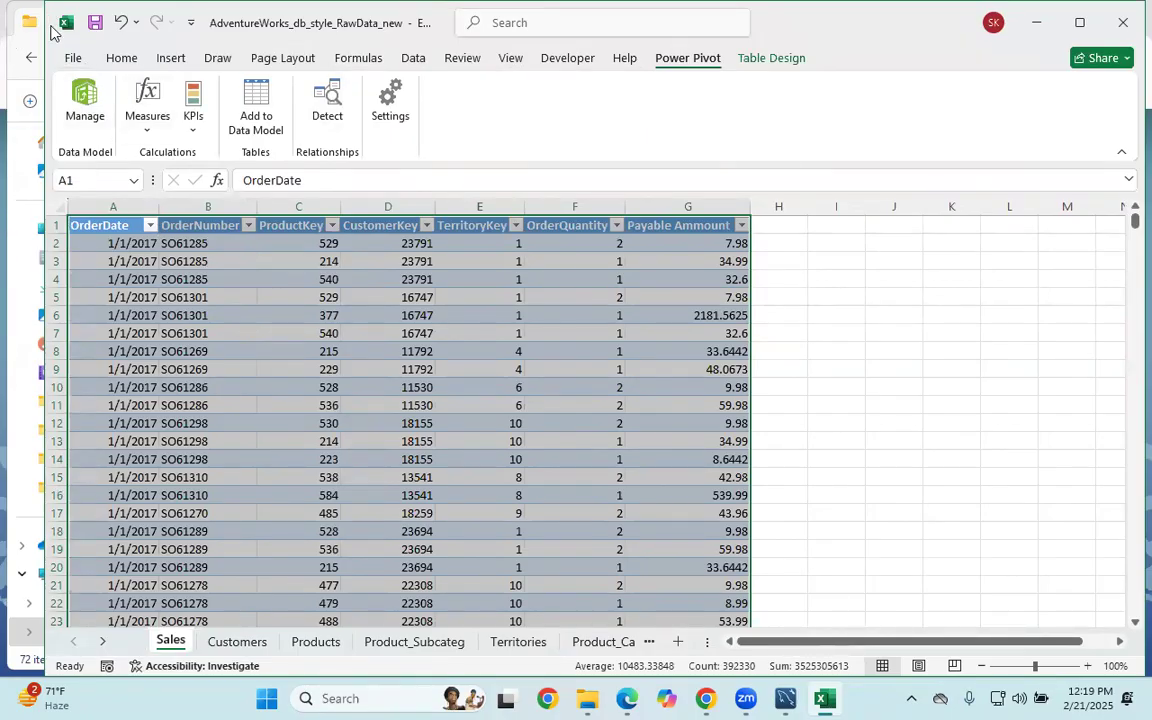
# Check in the Excel options' COM Add-ins list that Microsoft Power Pivot for Excel is enabled, and accept the list.
pyautogui.click(62, 57)
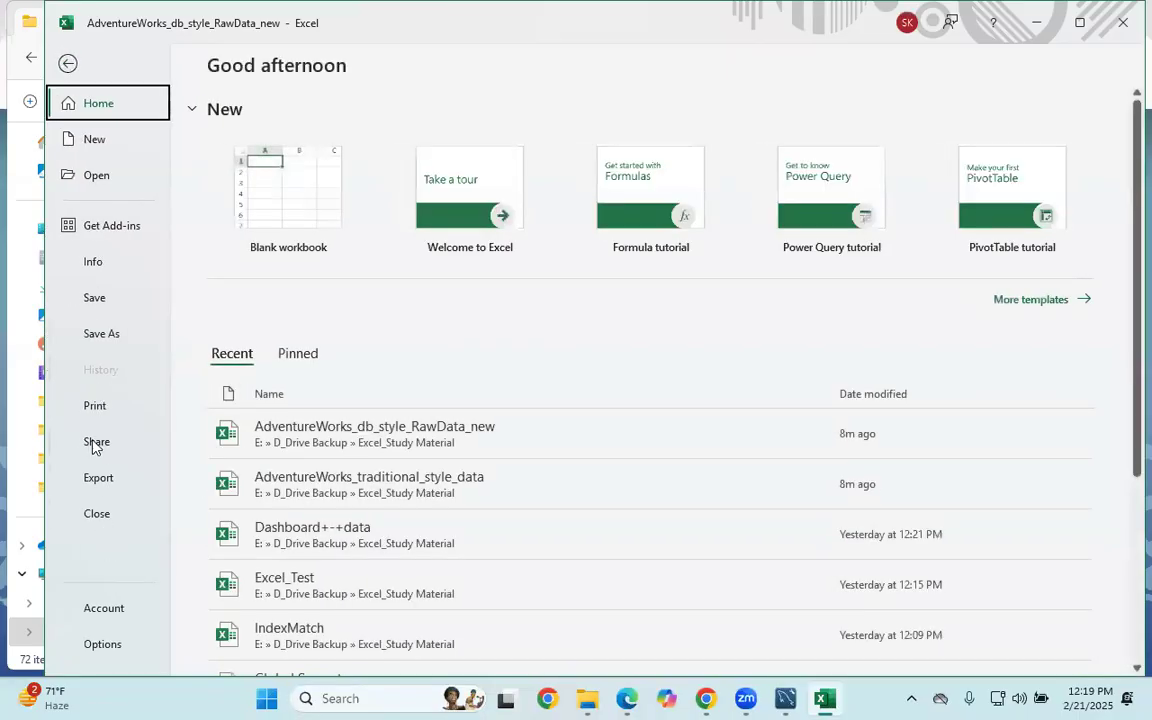
pyautogui.click(118, 647)
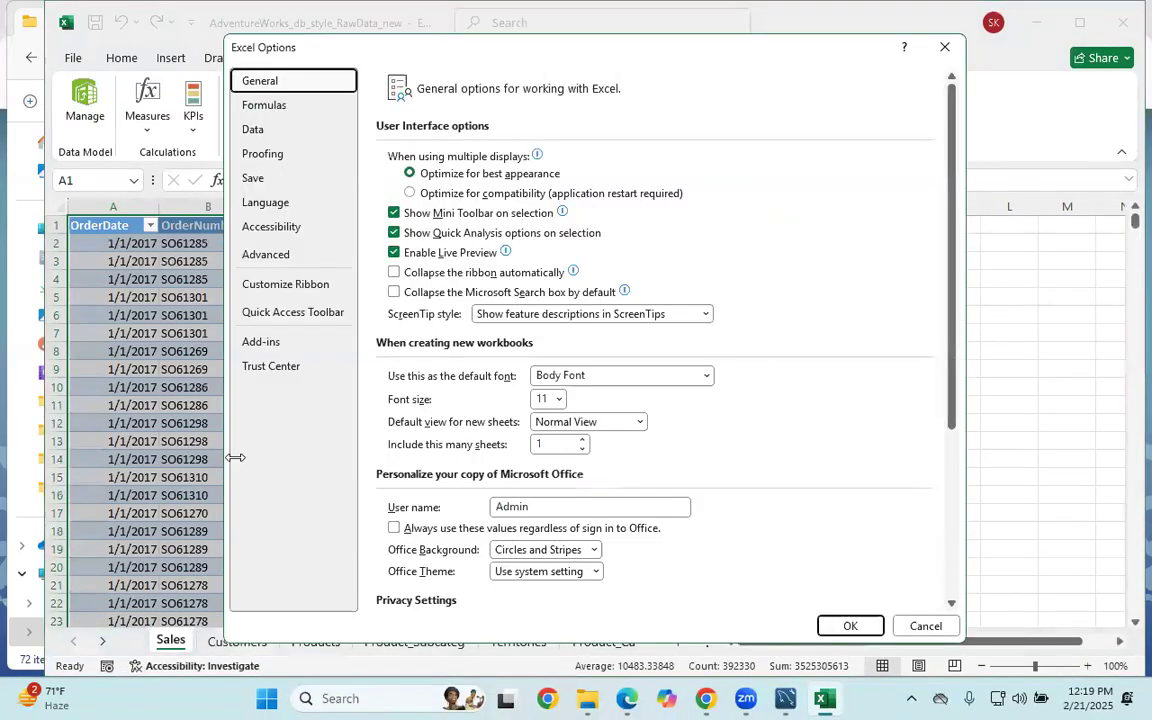
pyautogui.click(258, 342)
pyautogui.click(560, 588)
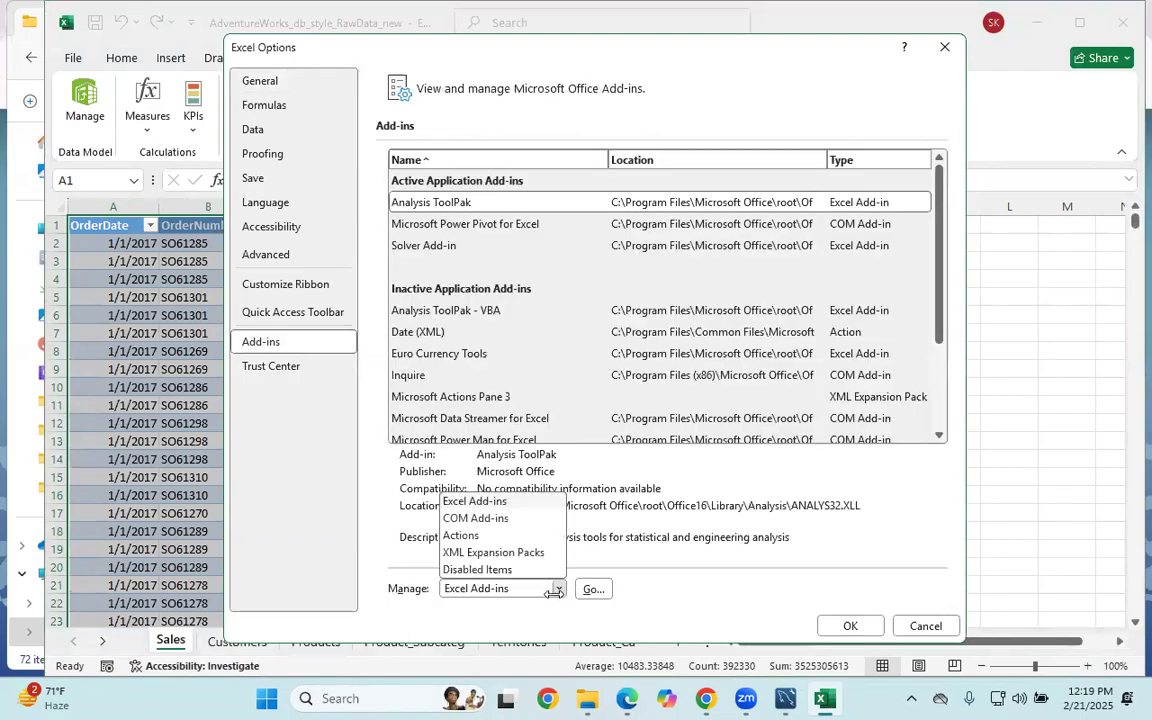
pyautogui.click(470, 467)
pyautogui.click(594, 588)
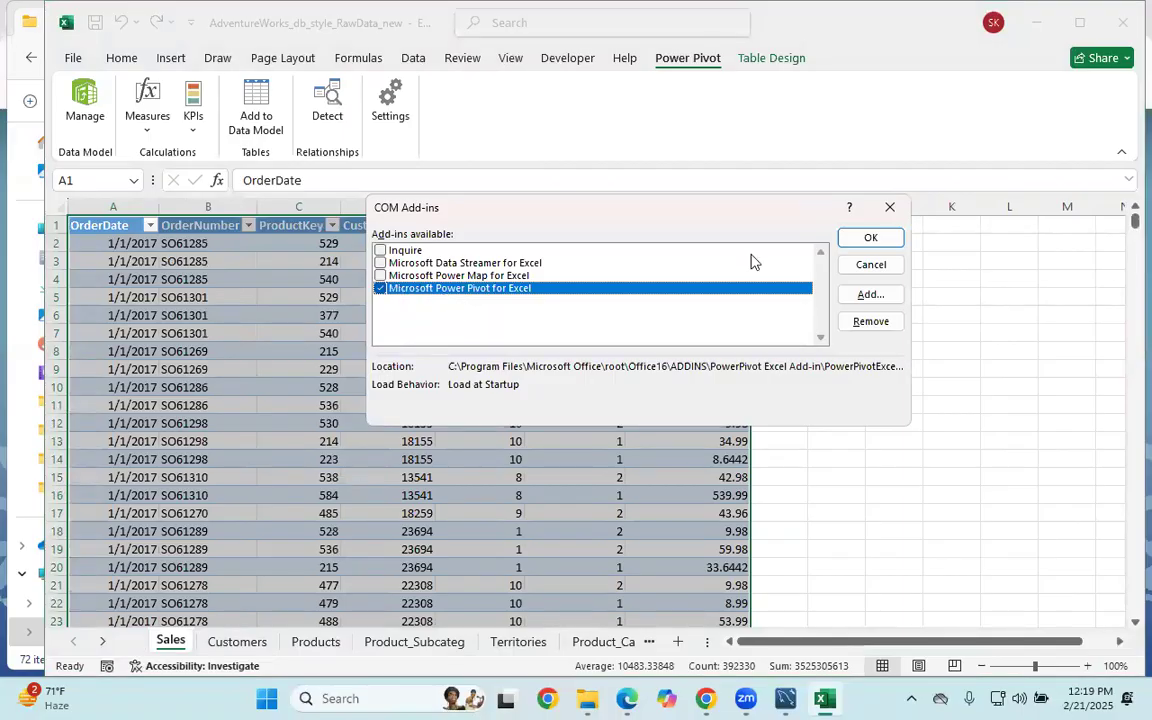
pyautogui.click(868, 239)
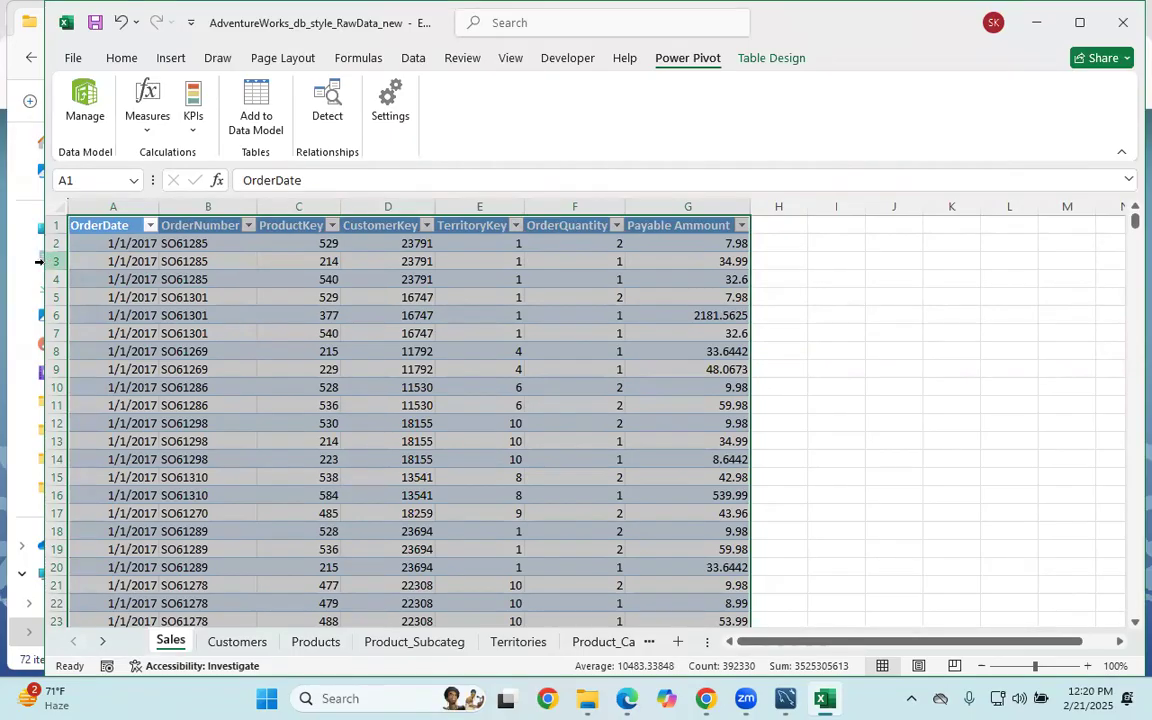
# Select the Sales sheet's table and add it to the Power Pivot data model.
pyautogui.click(236, 639)
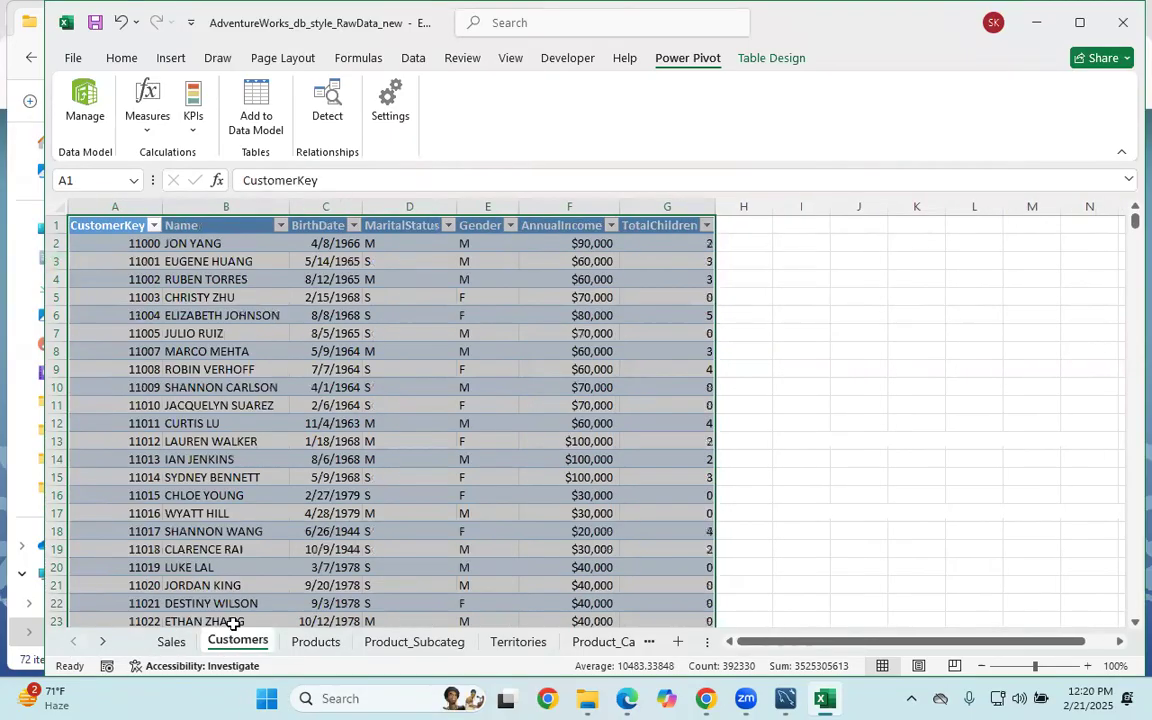
pyautogui.click(170, 641)
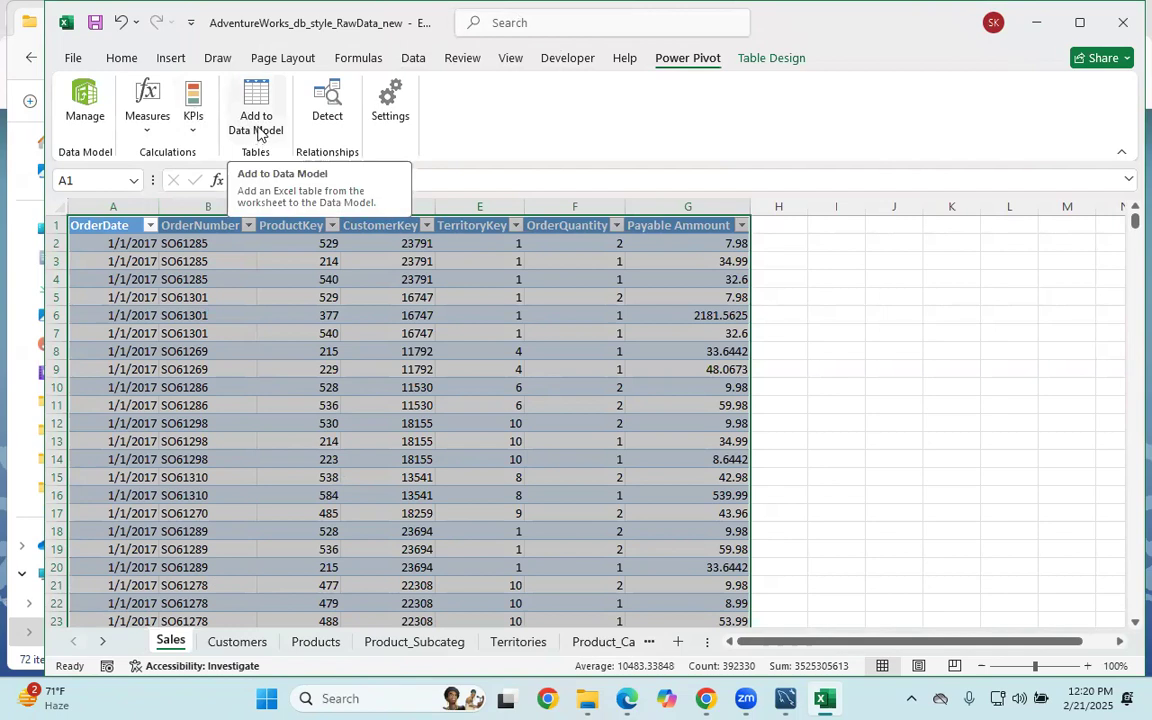
pyautogui.click(265, 333)
pyautogui.click(157, 441)
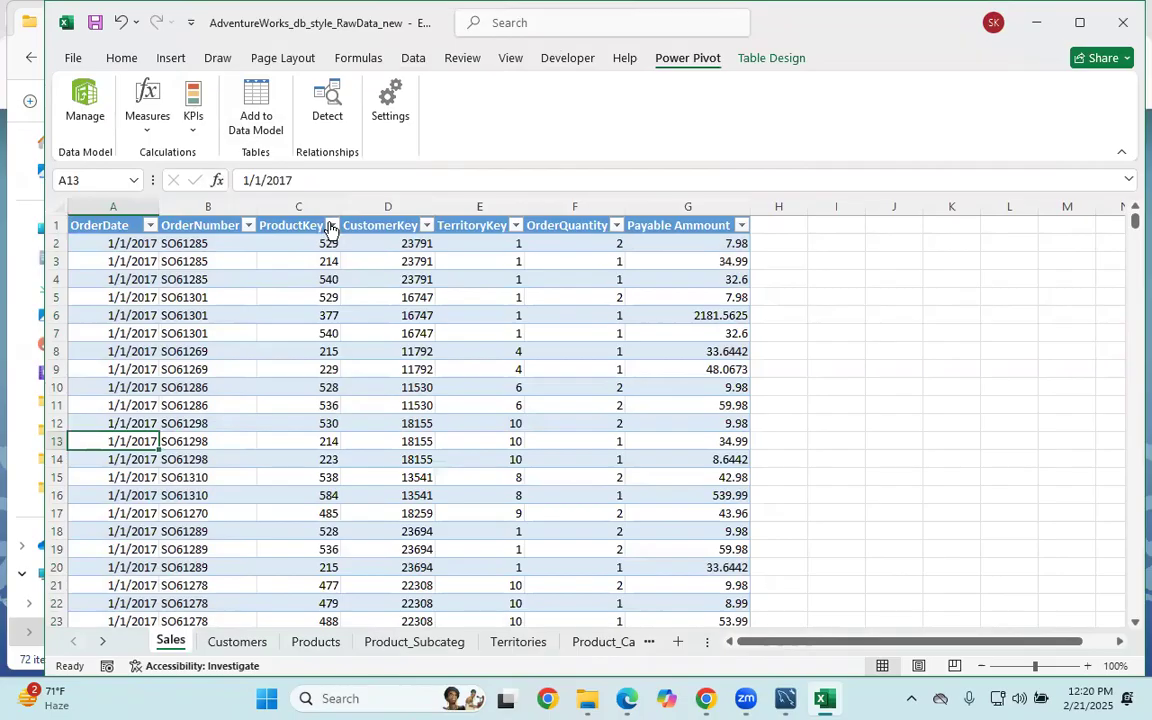
pyautogui.hotkey('ctrl', 'a')
pyautogui.click(260, 110)
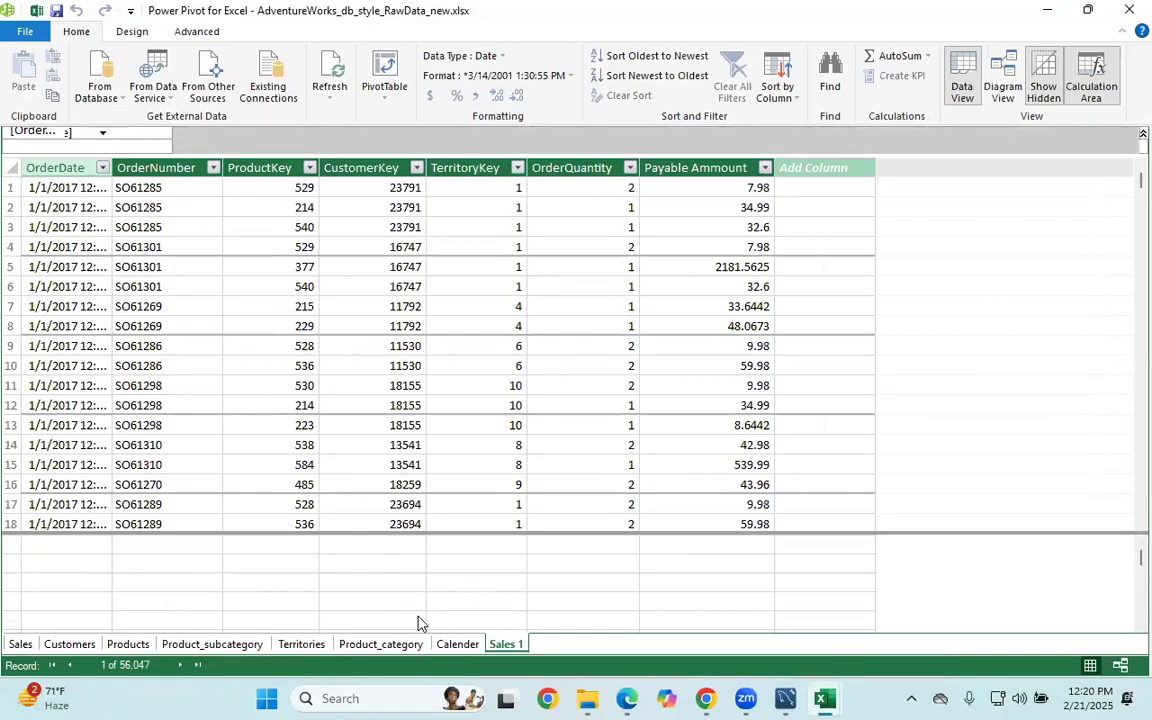
# Permanently delete the old Sales and Customers tables from the Power Pivot data model.
pyautogui.rightClick(22, 643)
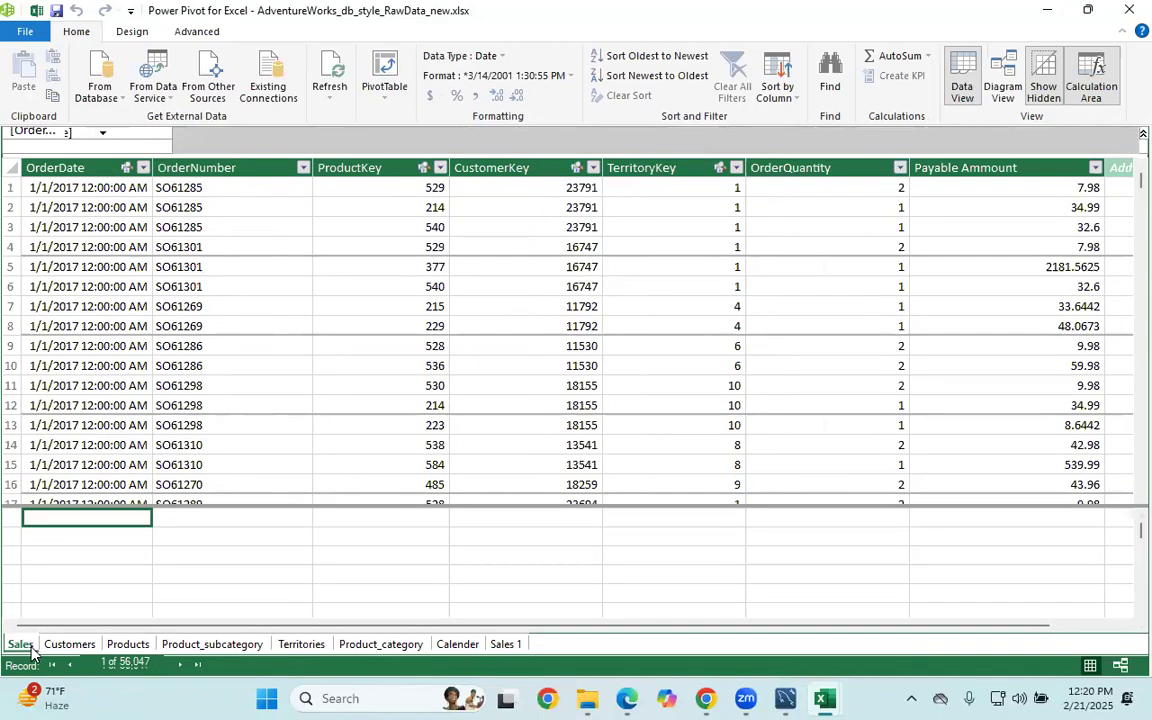
pyautogui.click(85, 533)
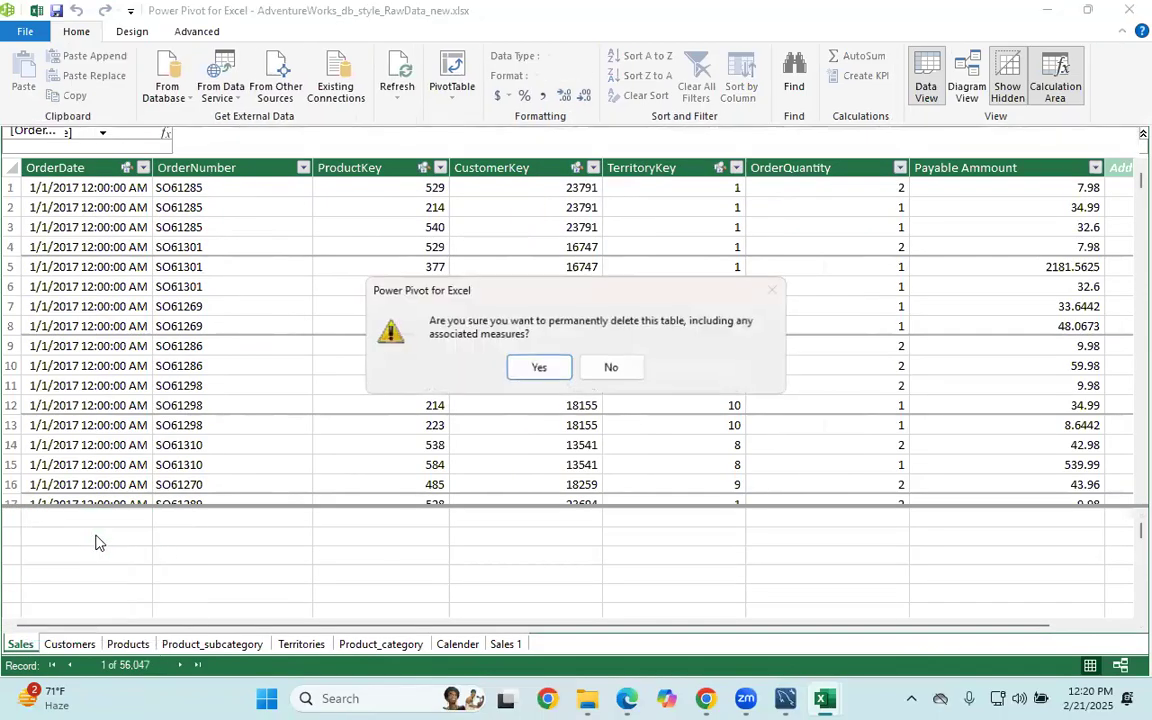
pyautogui.click(538, 367)
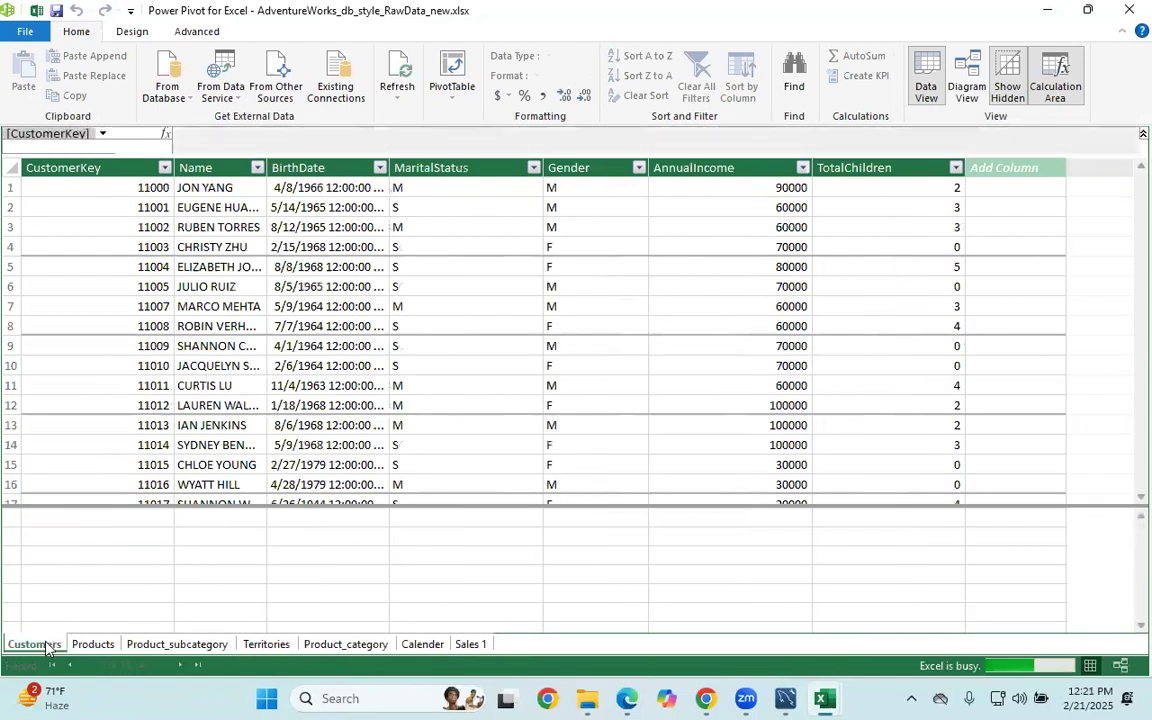
pyautogui.rightClick(46, 648)
pyautogui.click(85, 530)
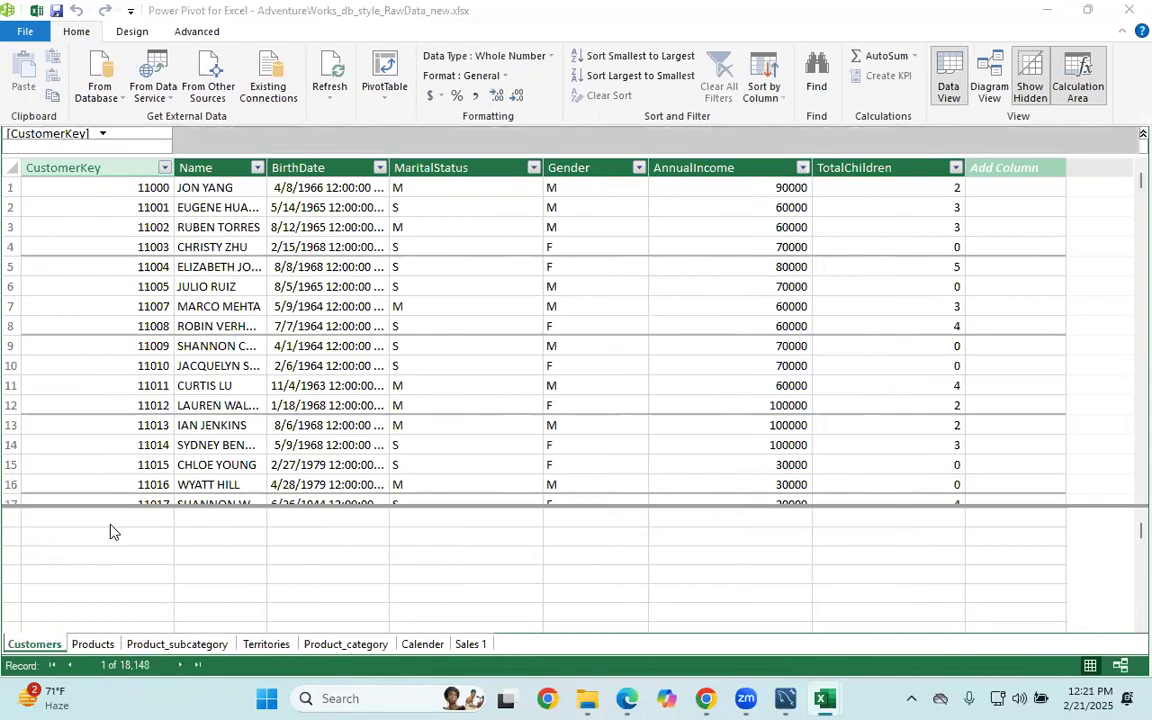
pyautogui.click(538, 367)
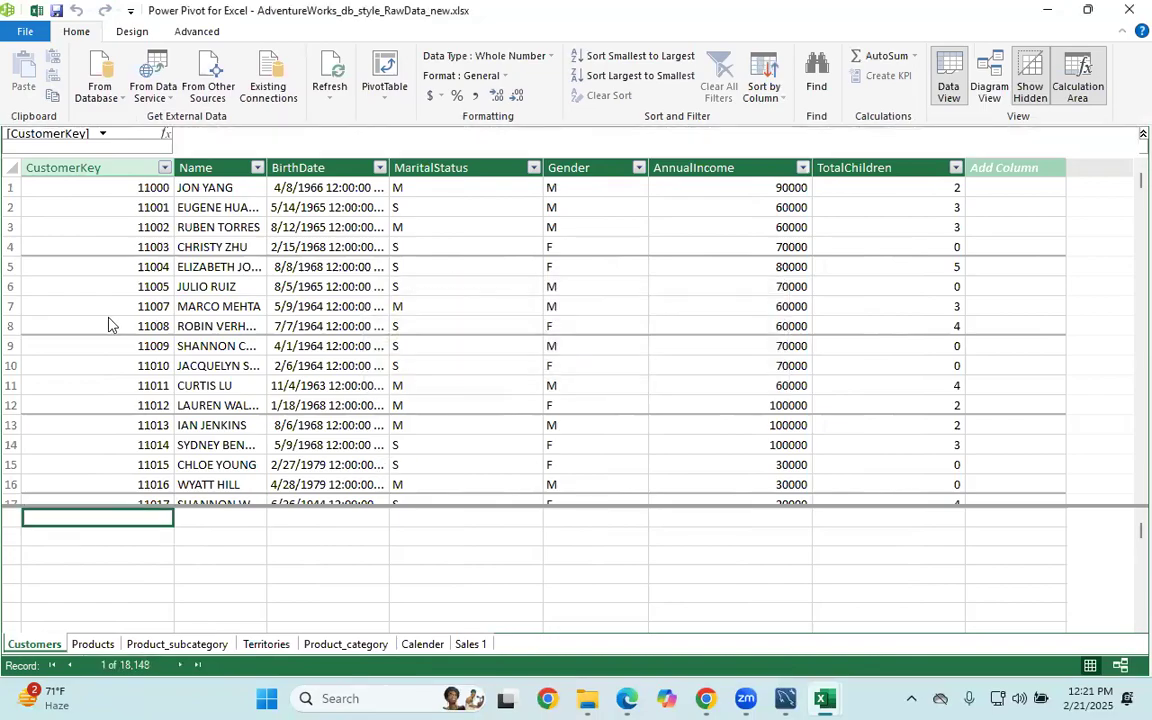
# Restore the Power Pivot window from full screen and widen it to show more of the Products table.
pyautogui.click(1086, 12)
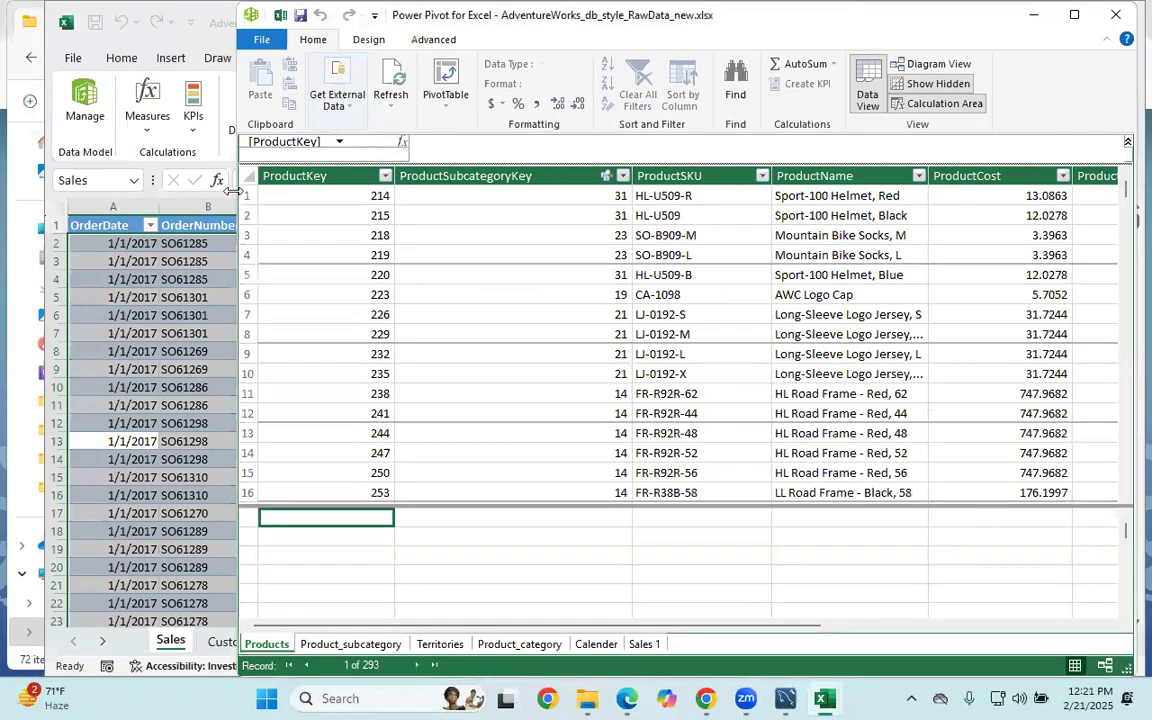
pyautogui.moveTo(233, 191); pyautogui.dragTo(168, 192)
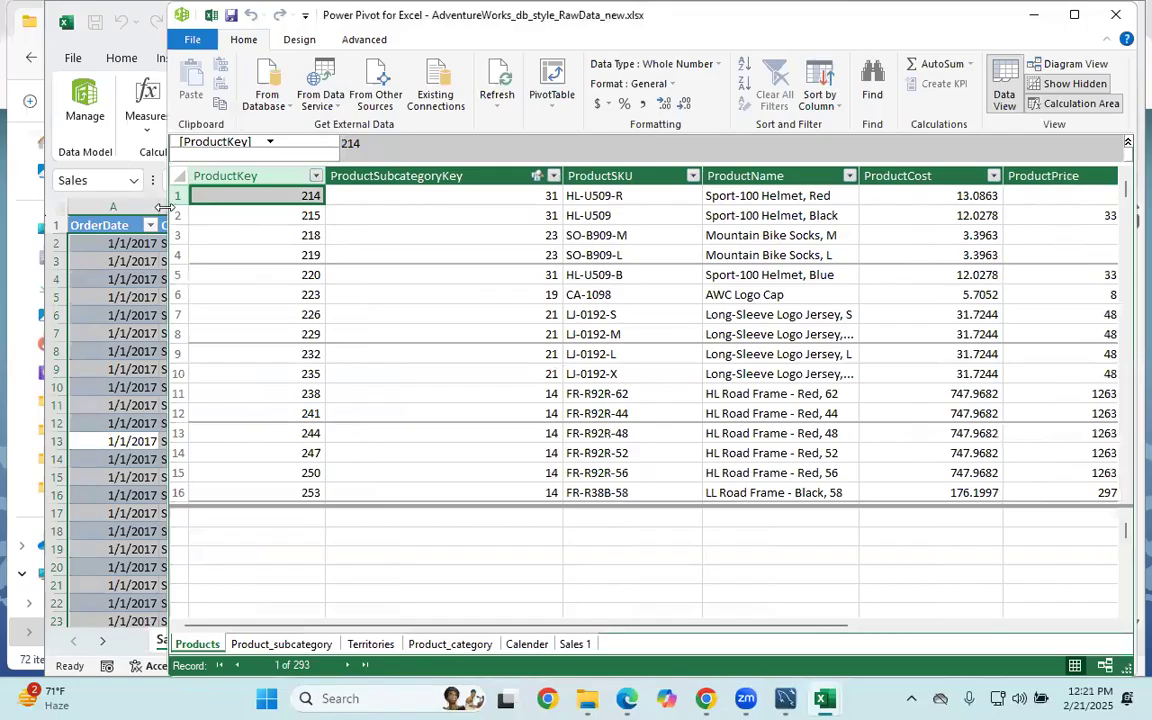
pyautogui.moveTo(163, 207); pyautogui.dragTo(18, 207)
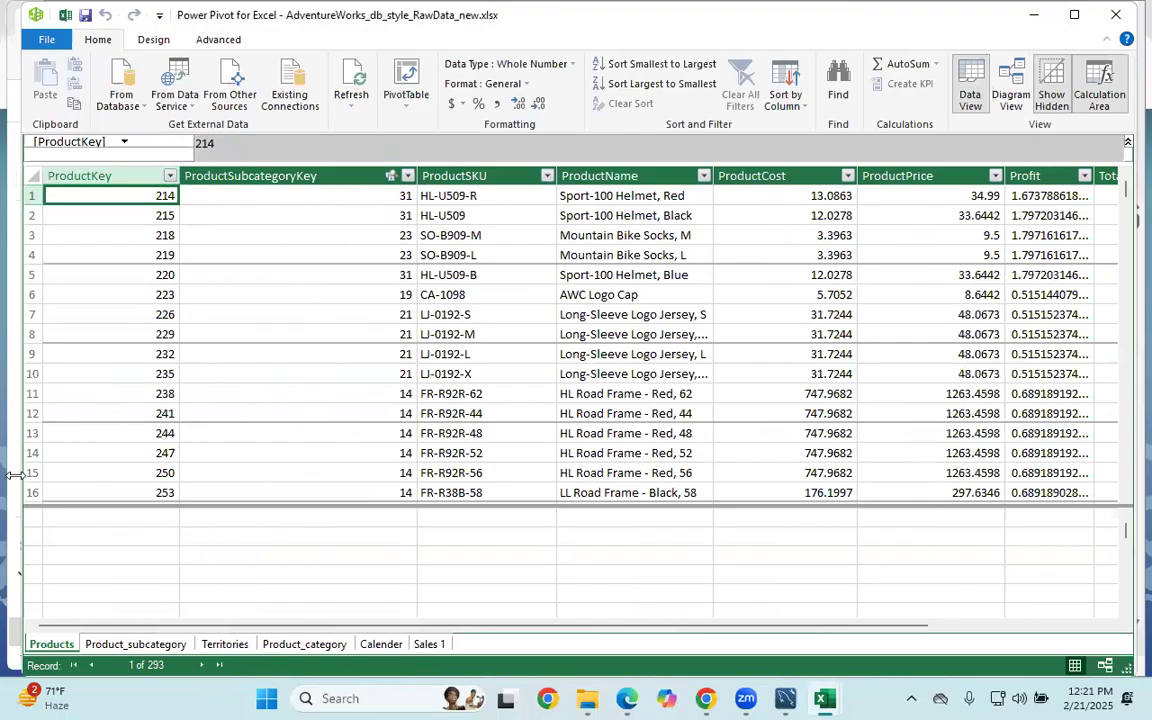
pyautogui.moveTo(14, 475); pyautogui.dragTo(51, 475)
# Permanently delete the old Products and Product_subcategory tables from the data model.
pyautogui.rightClick(86, 644)
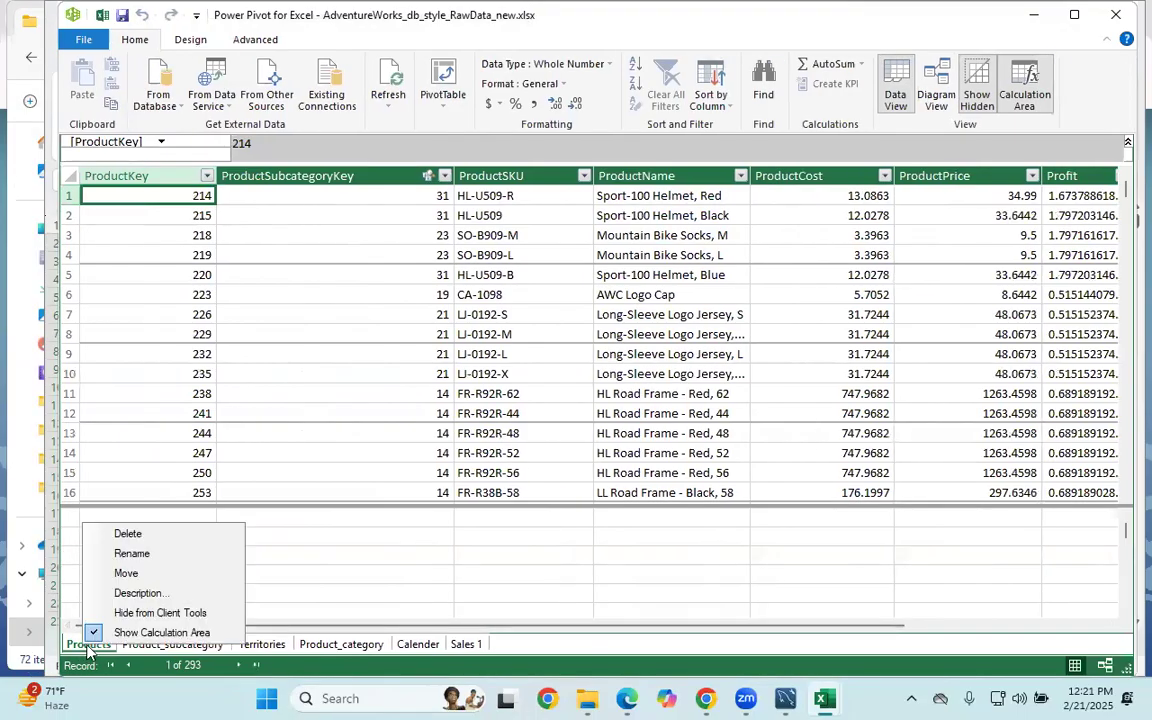
pyautogui.click(128, 534)
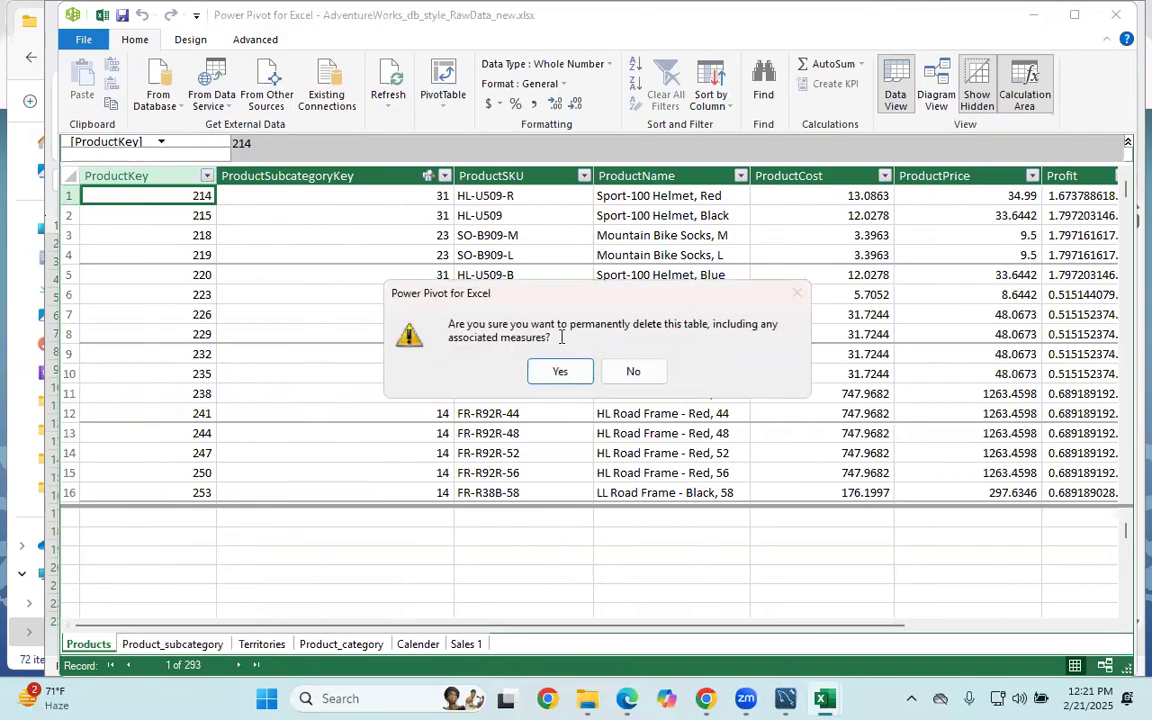
pyautogui.click(560, 373)
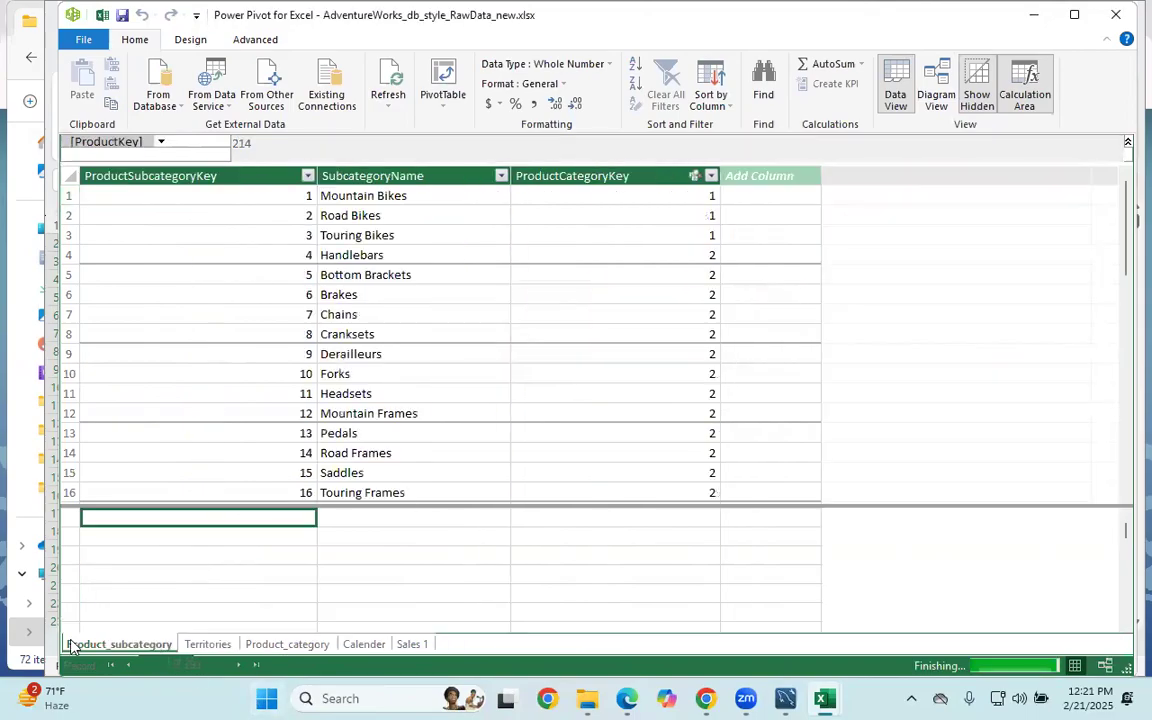
pyautogui.rightClick(95, 644)
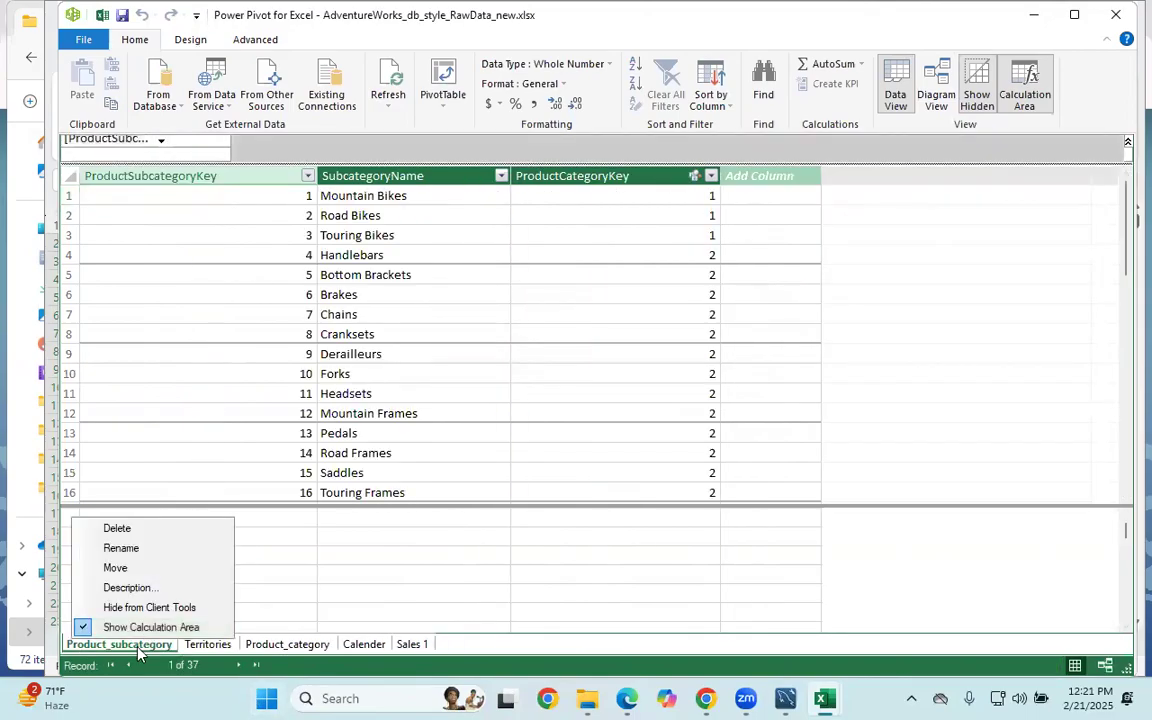
pyautogui.click(126, 536)
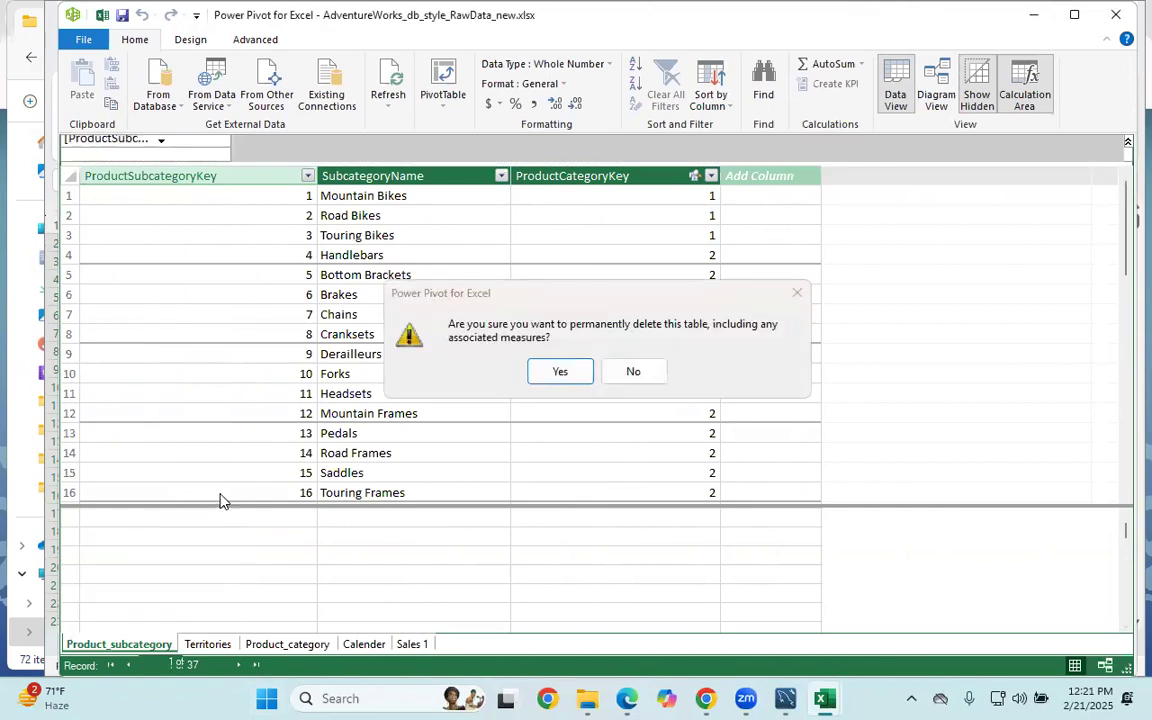
pyautogui.press('Escape')
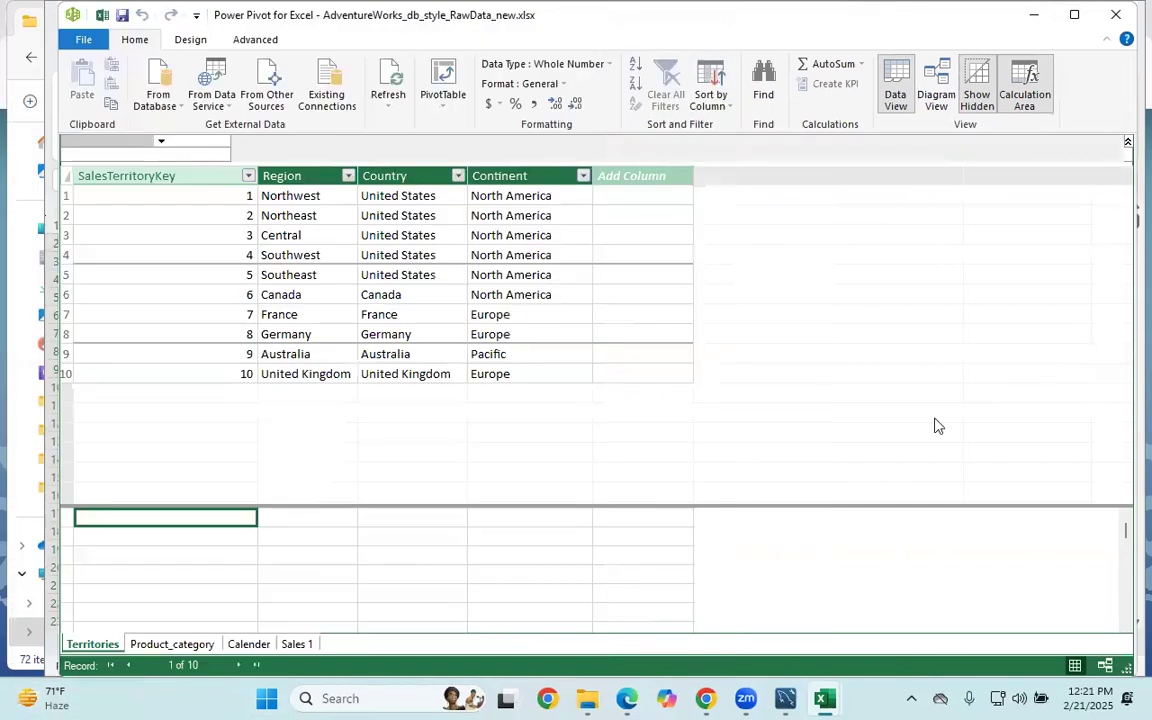
# Permanently delete the old Territories and Product_category tables from the data model.
pyautogui.rightClick(80, 644)
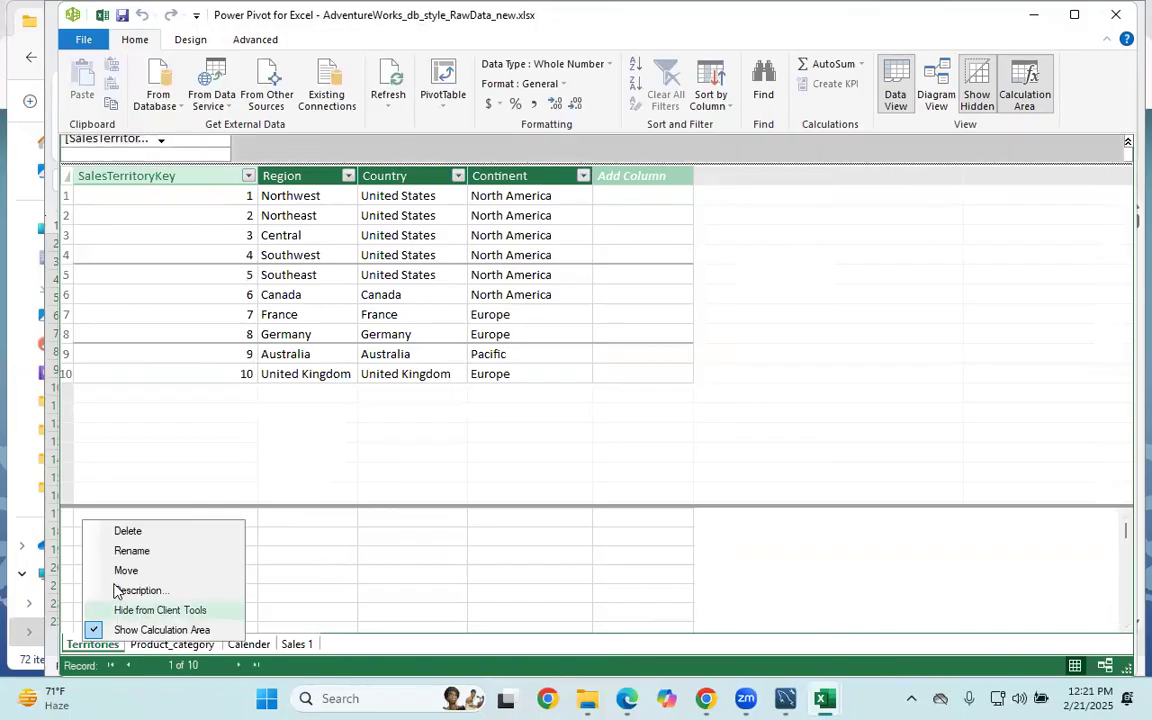
pyautogui.click(130, 531)
pyautogui.press('Return')
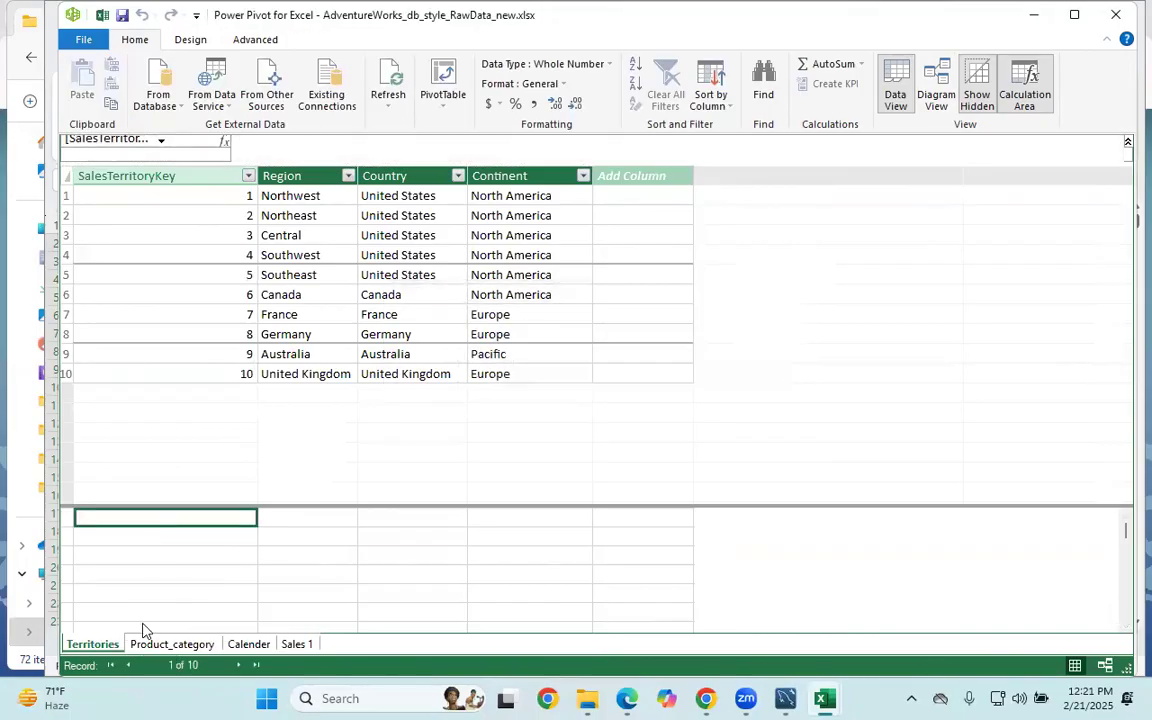
pyautogui.rightClick(108, 643)
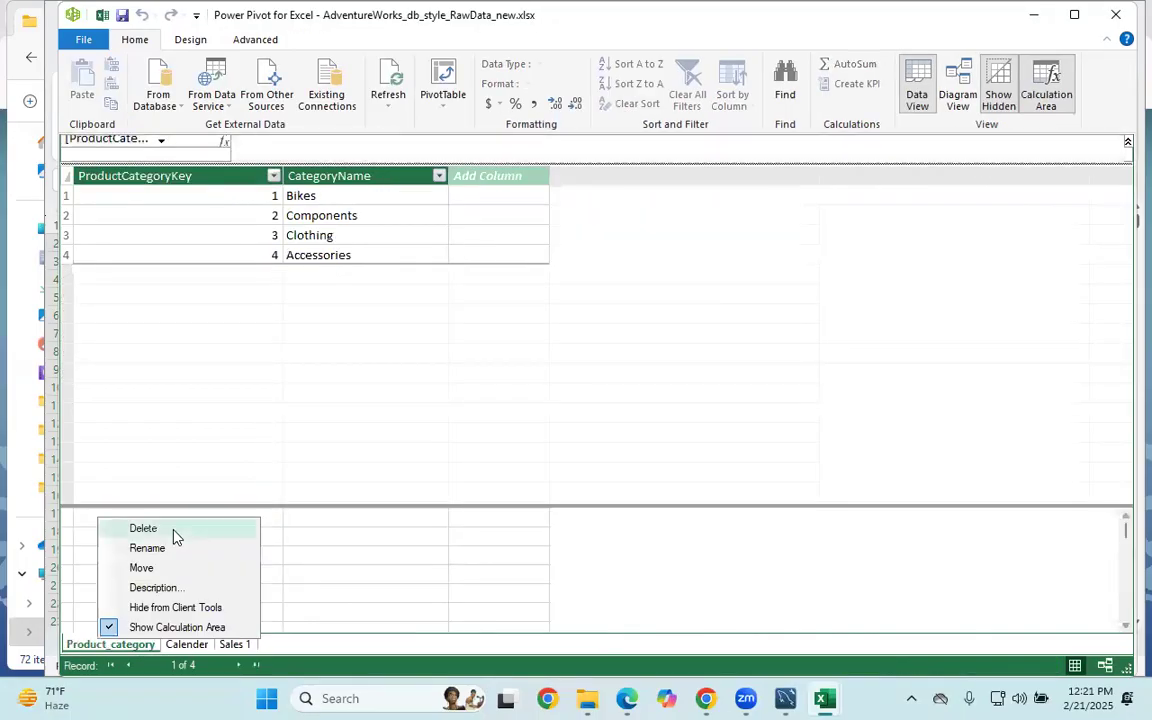
pyautogui.click(152, 529)
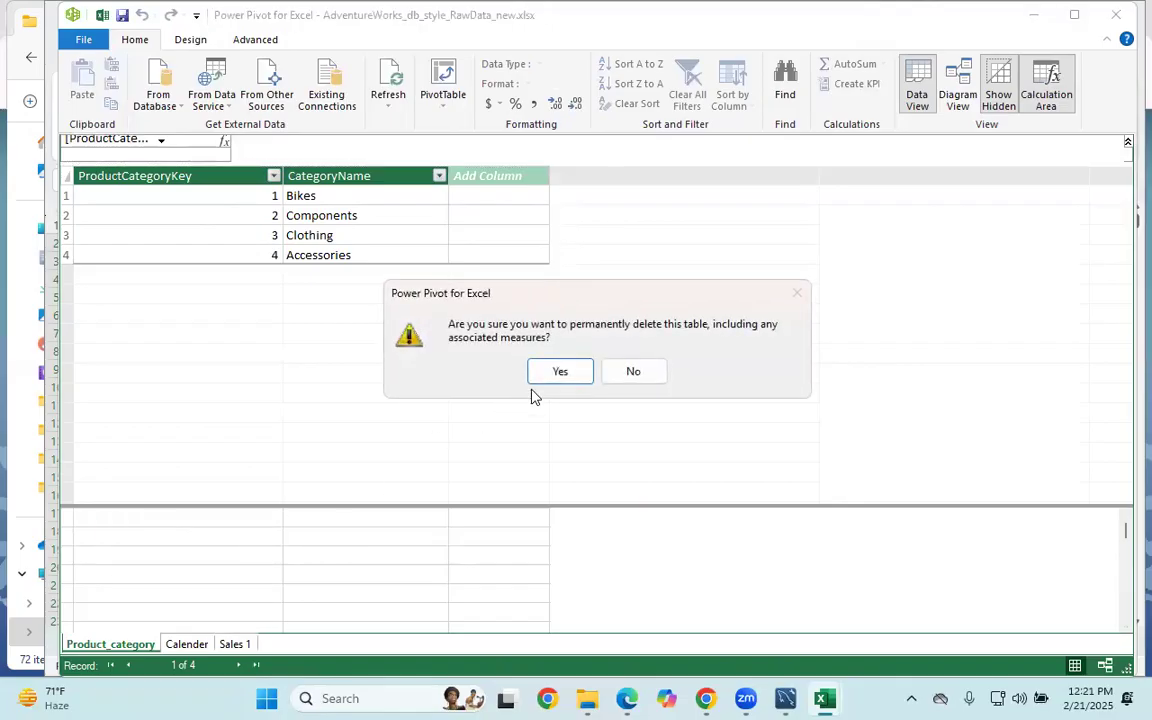
pyautogui.press('Return')
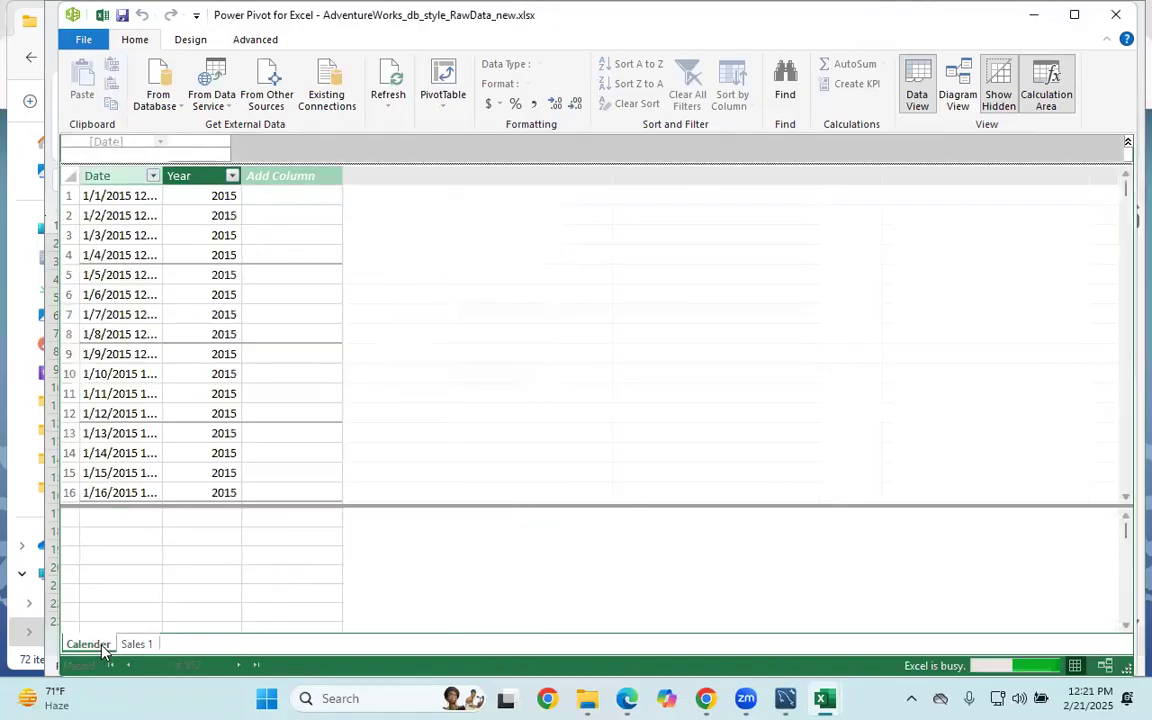
# Permanently delete the Calender table from the data model, leaving only Sales 1.
pyautogui.rightClick(96, 644)
pyautogui.click(154, 537)
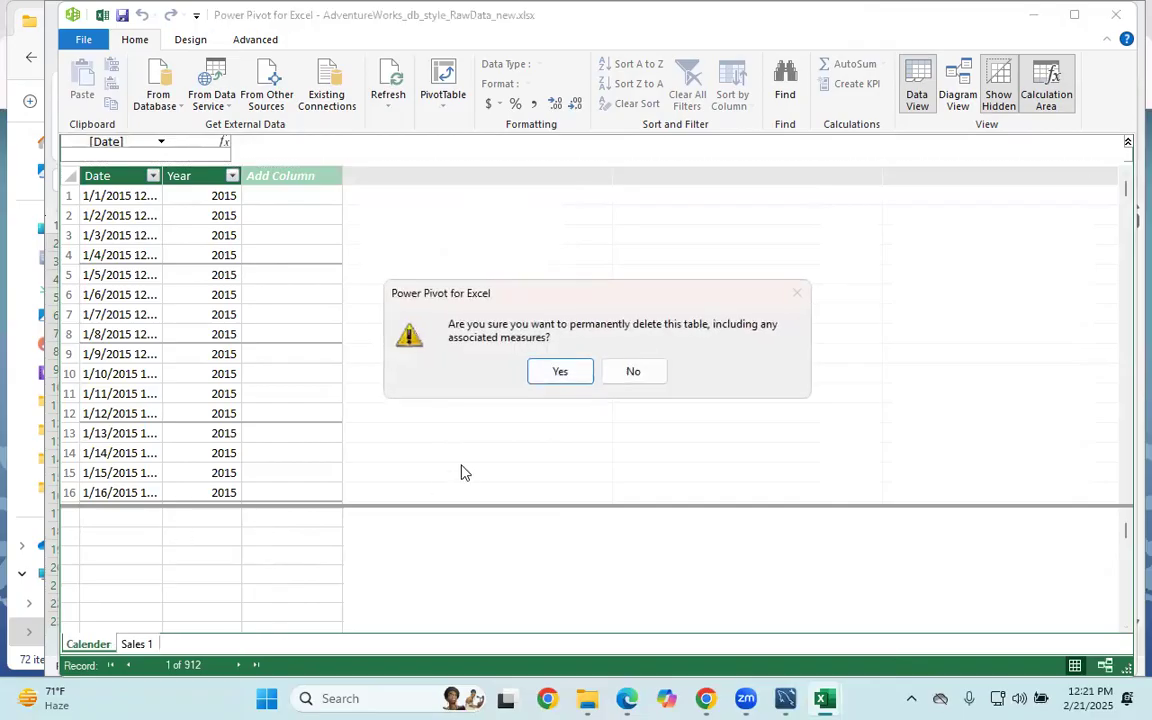
pyautogui.click(552, 376)
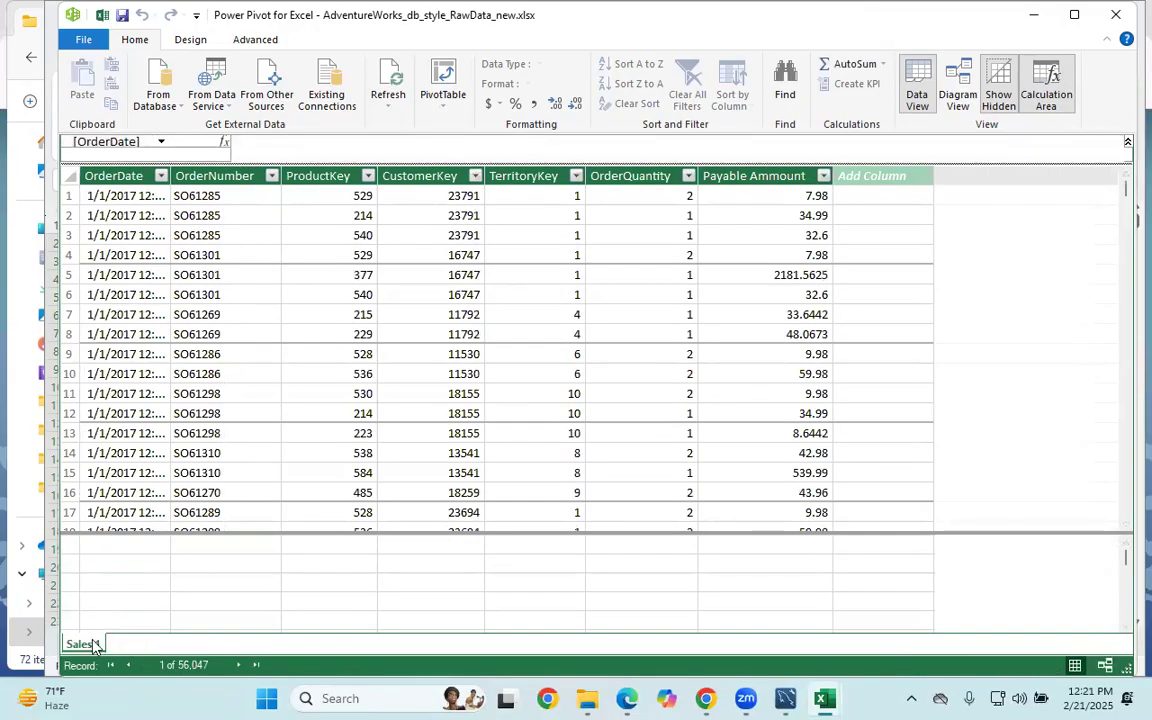
# Rename the data model table Sales 1 as Sales and close the Power Pivot window.
pyautogui.rightClick(93, 645)
pyautogui.click(147, 546)
pyautogui.click(96, 643)
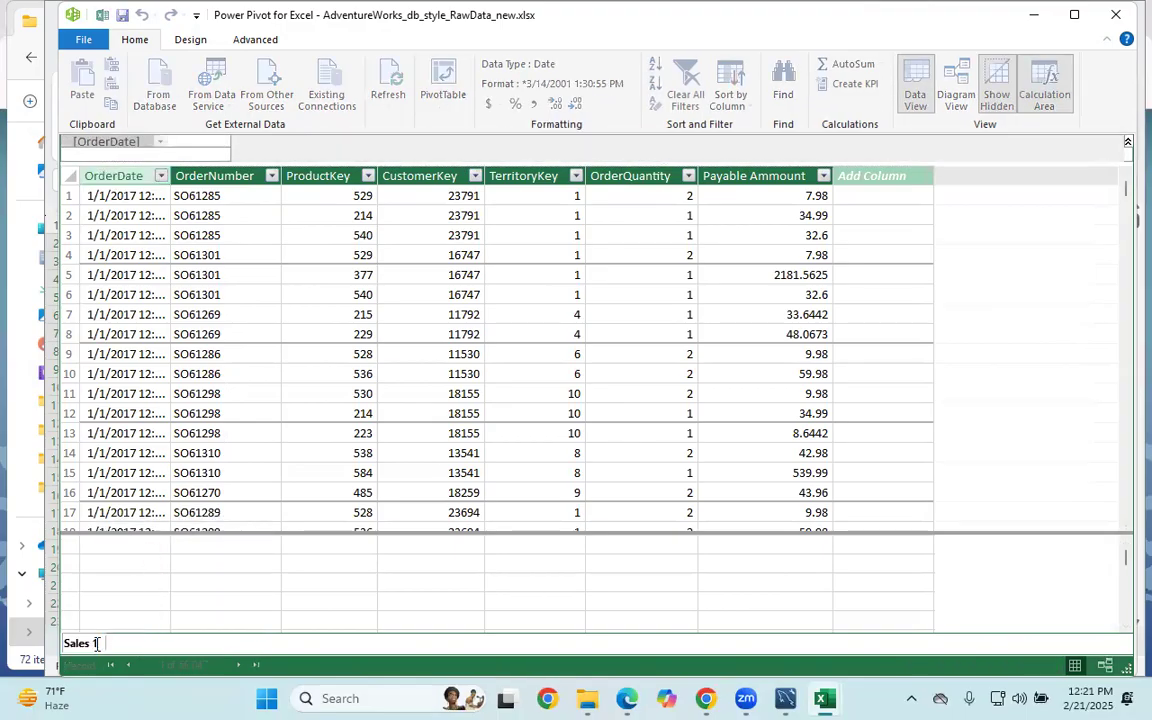
pyautogui.click(147, 651)
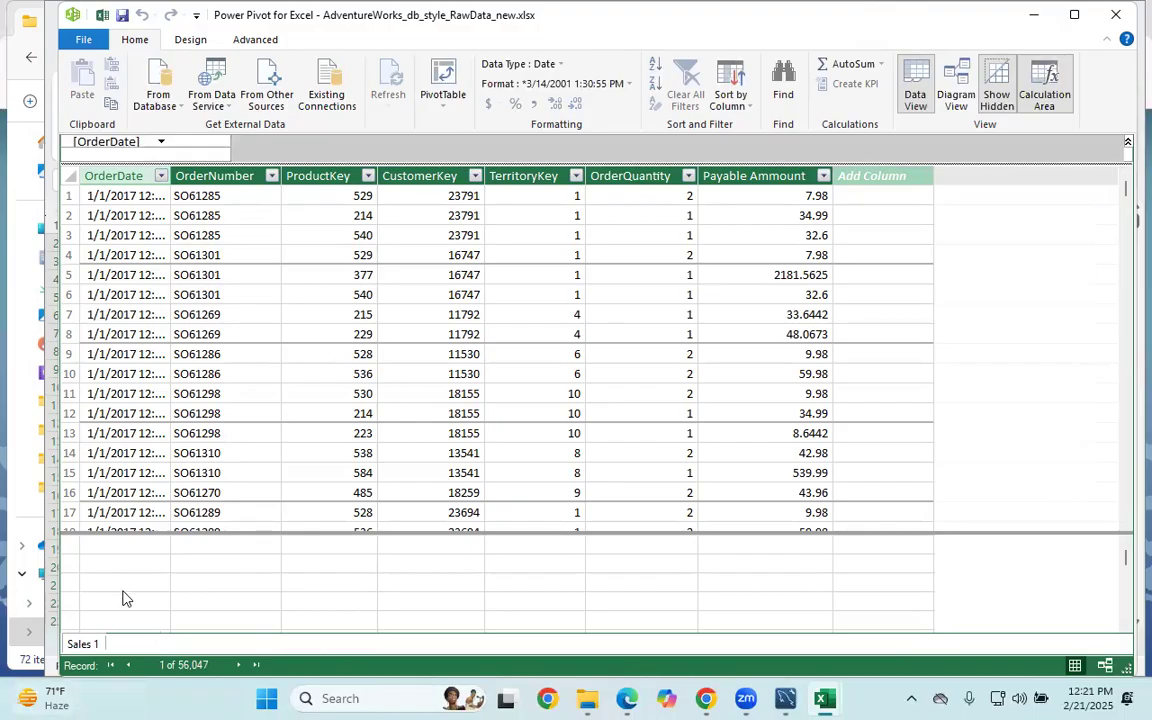
pyautogui.rightClick(88, 644)
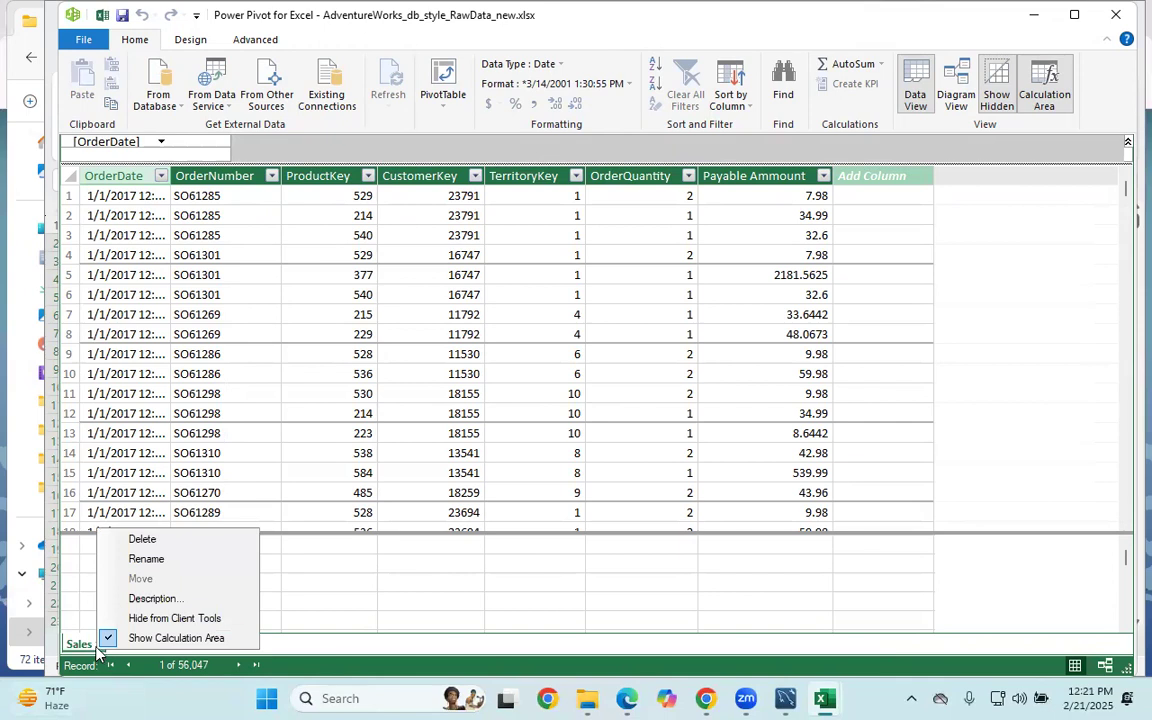
pyautogui.click(165, 558)
pyautogui.press('Right')
pyautogui.press('Return')
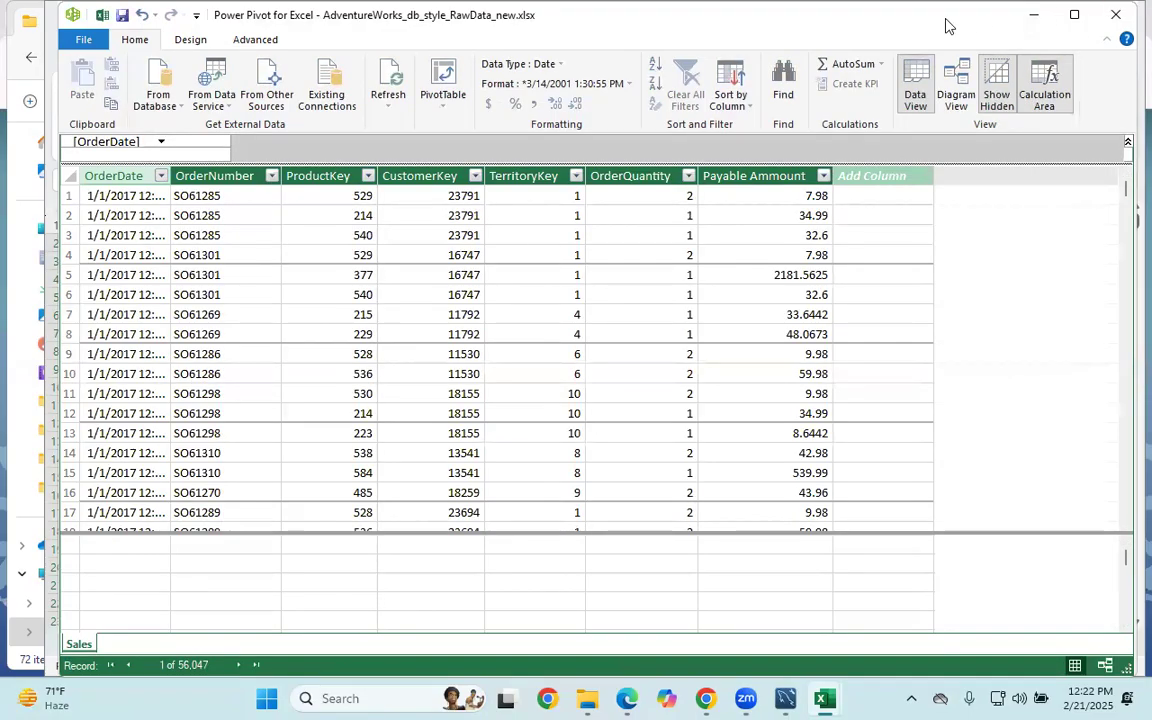
pyautogui.moveTo(941, 24); pyautogui.dragTo(861, 34)
pyautogui.click(1034, 29)
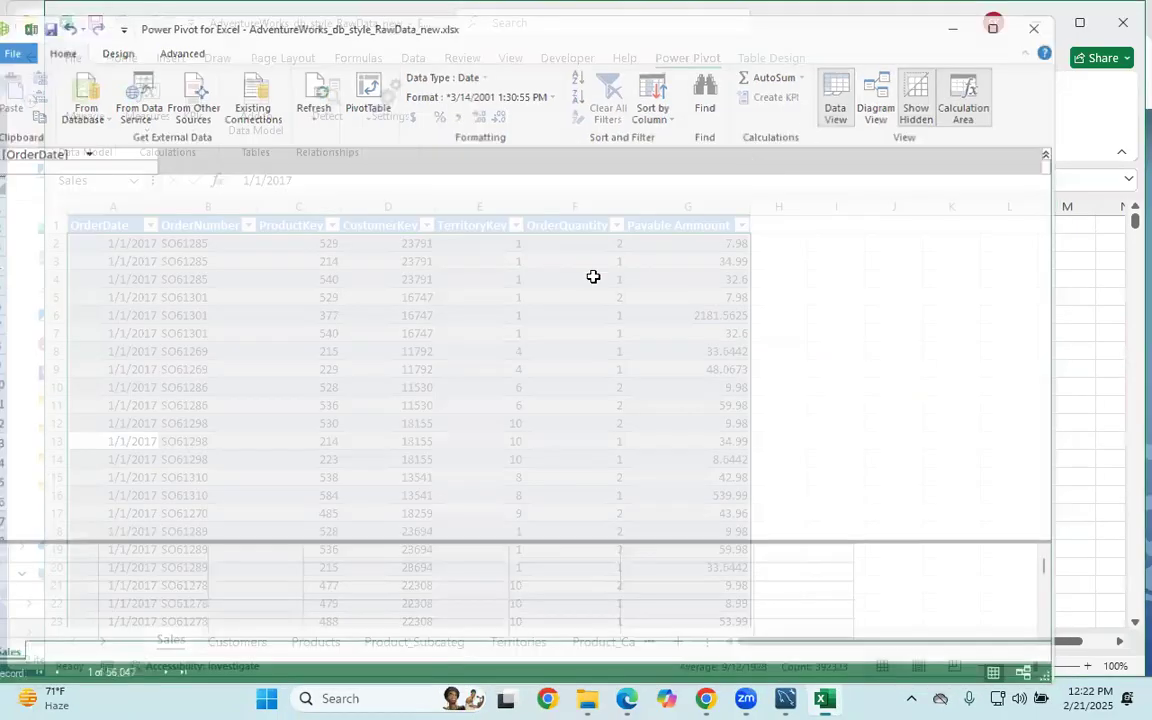
# Add the Customers sheet's table to the data model and close the Power Pivot window.
pyautogui.click(237, 642)
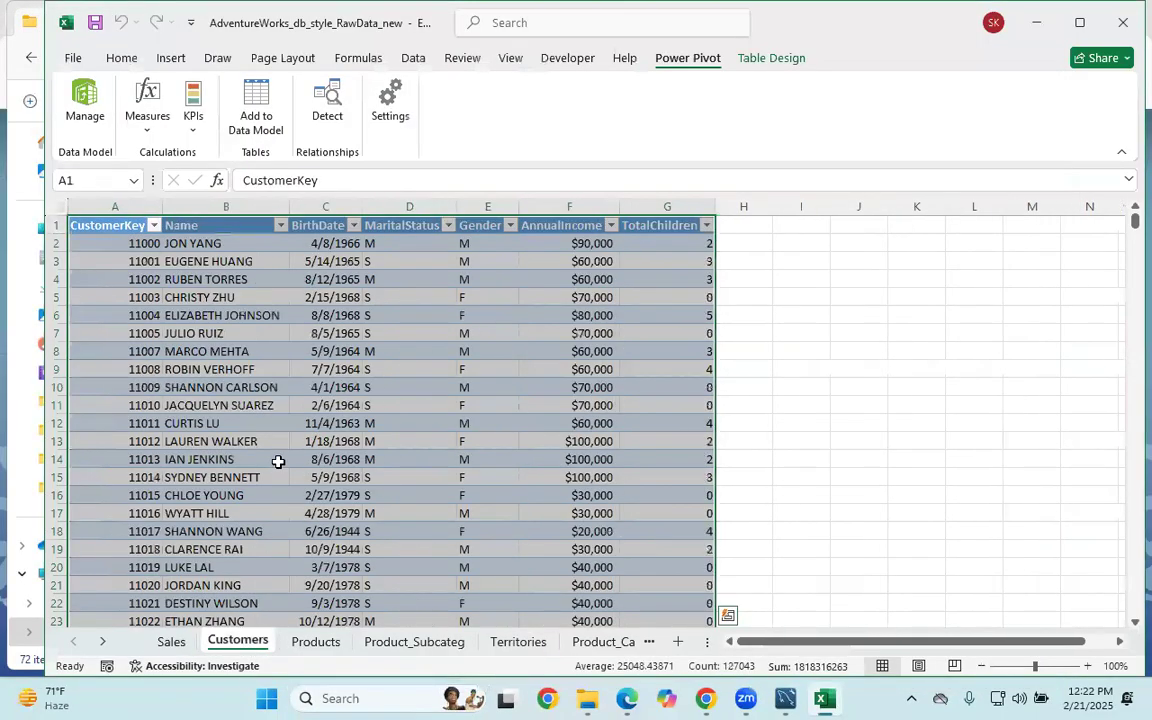
pyautogui.click(280, 459)
pyautogui.hotkey('ctrl', 'a')
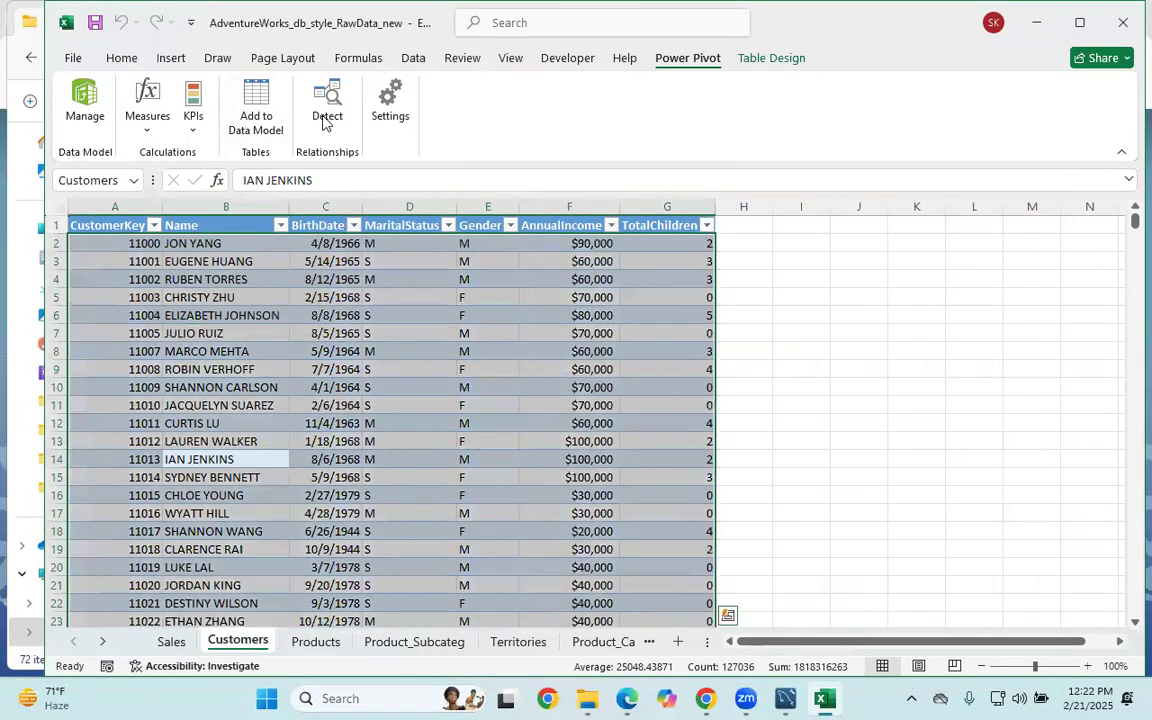
pyautogui.click(272, 120)
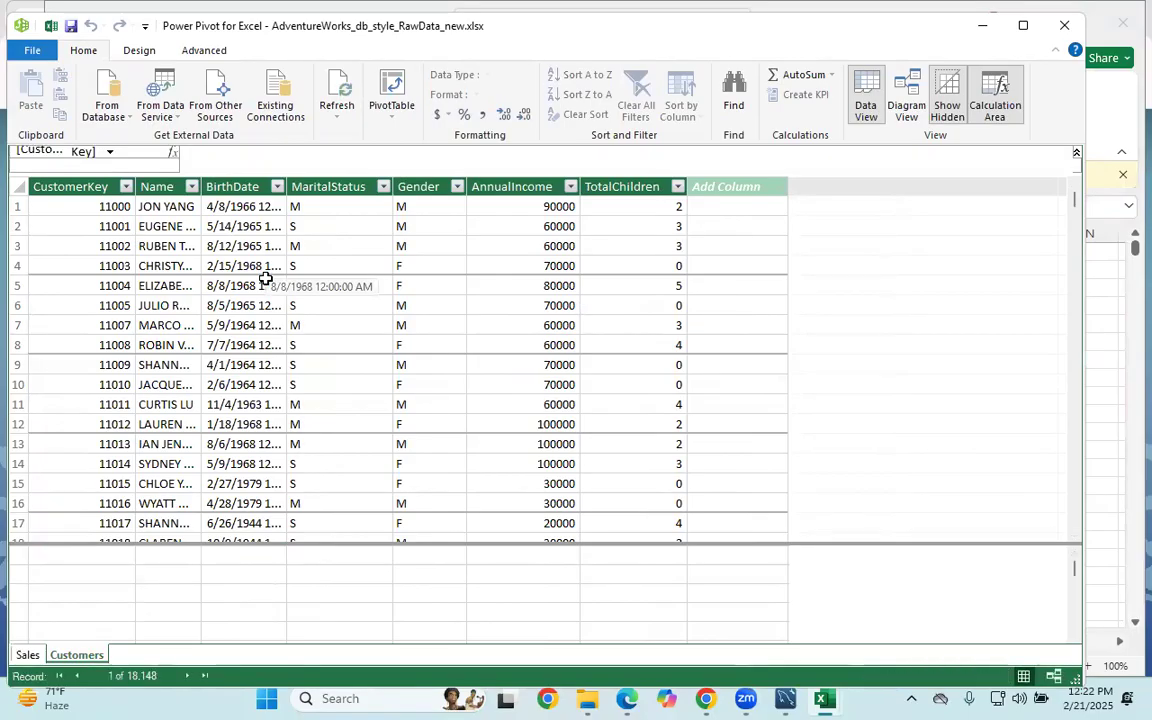
pyautogui.click(1068, 24)
# Add the Products sheet's table to the data model and close the Power Pivot window.
pyautogui.click(312, 644)
pyautogui.click(252, 140)
pyautogui.click(76, 655)
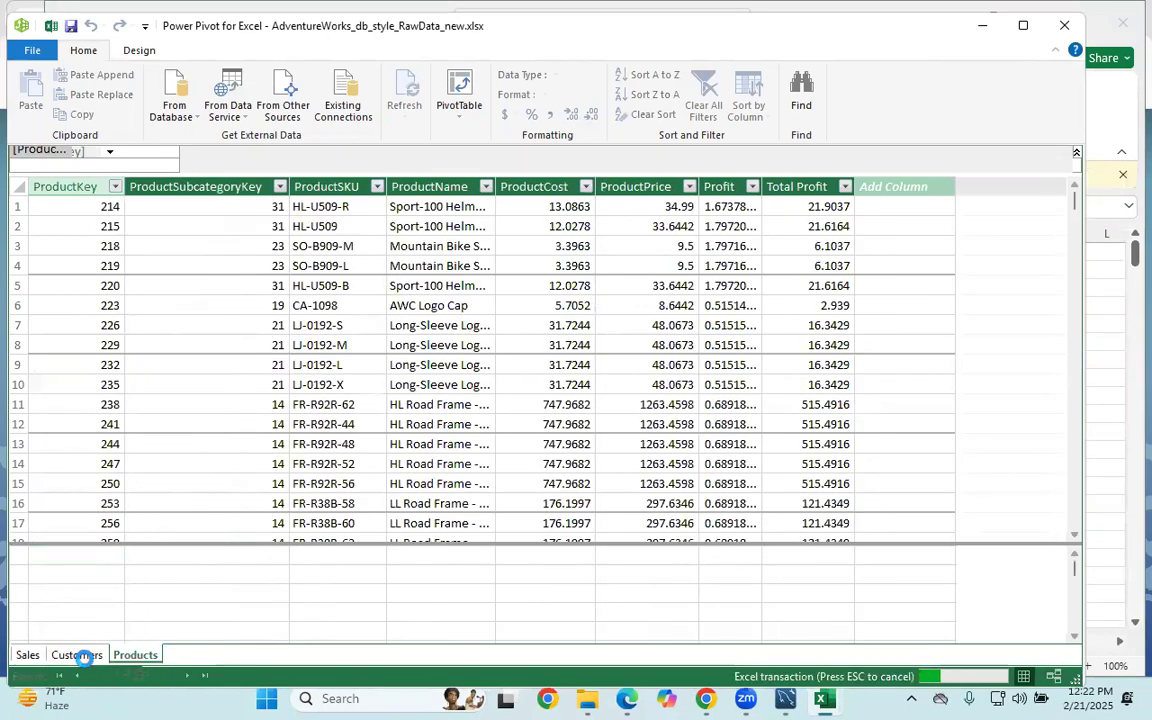
pyautogui.click(1065, 25)
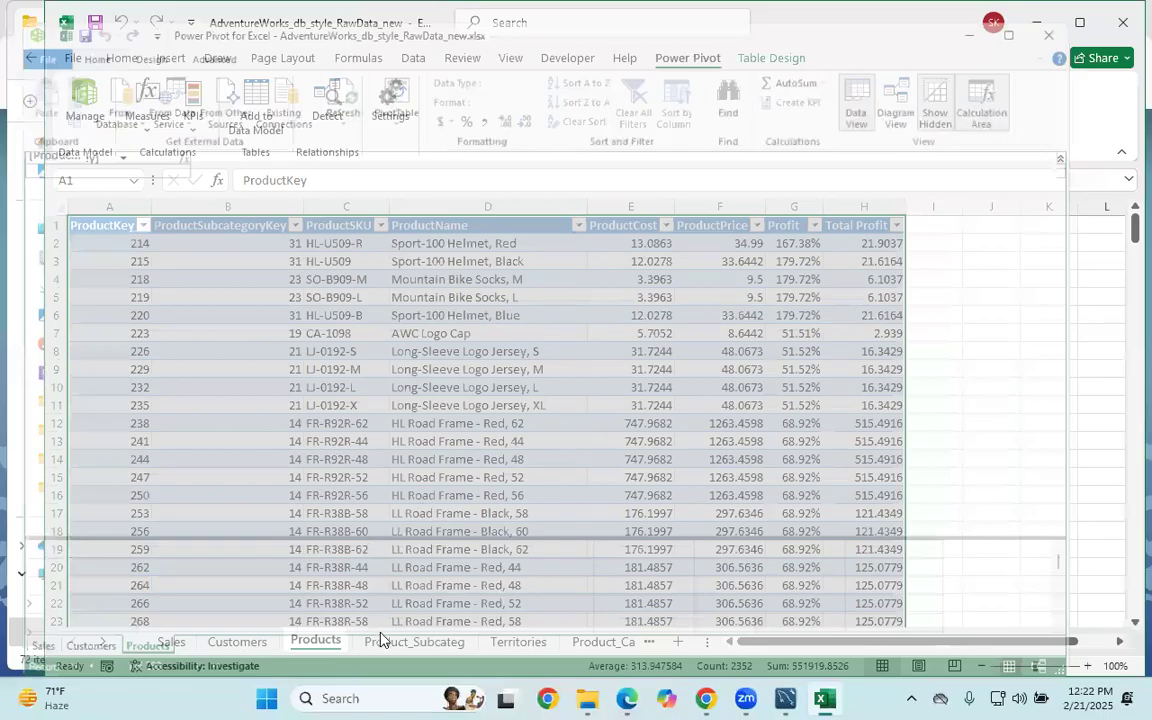
# Add the Product_Subcategory sheet's table to the data model and close the Power Pivot window.
pyautogui.click(390, 643)
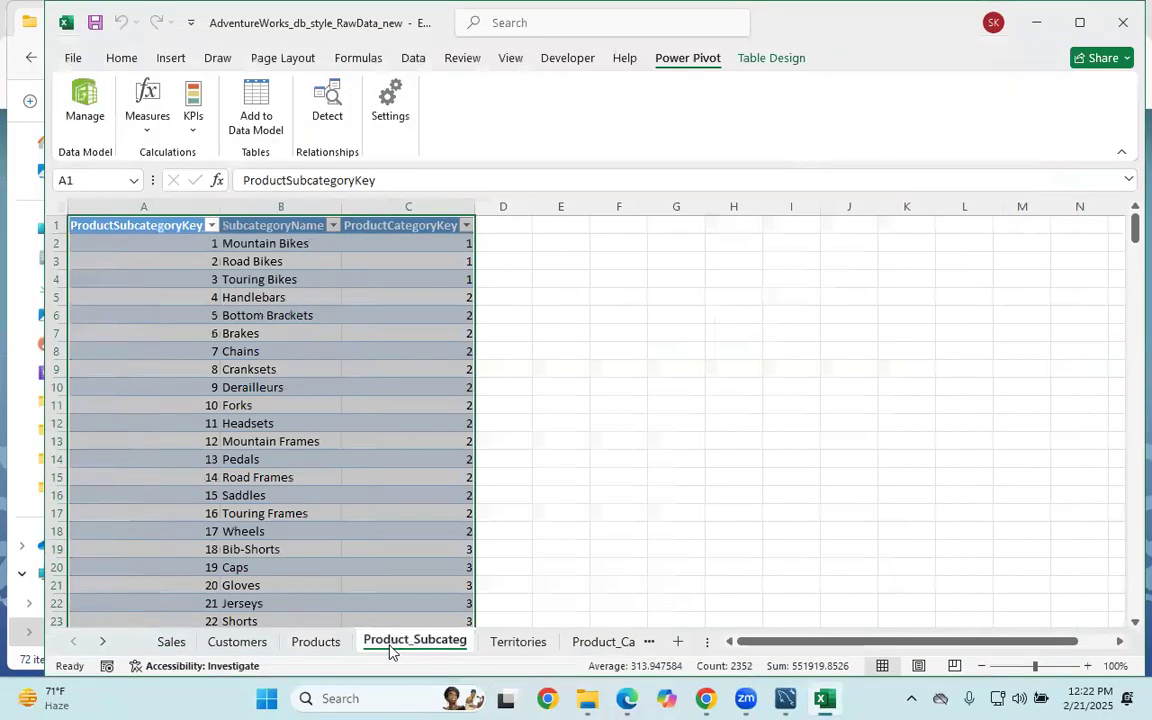
pyautogui.click(259, 133)
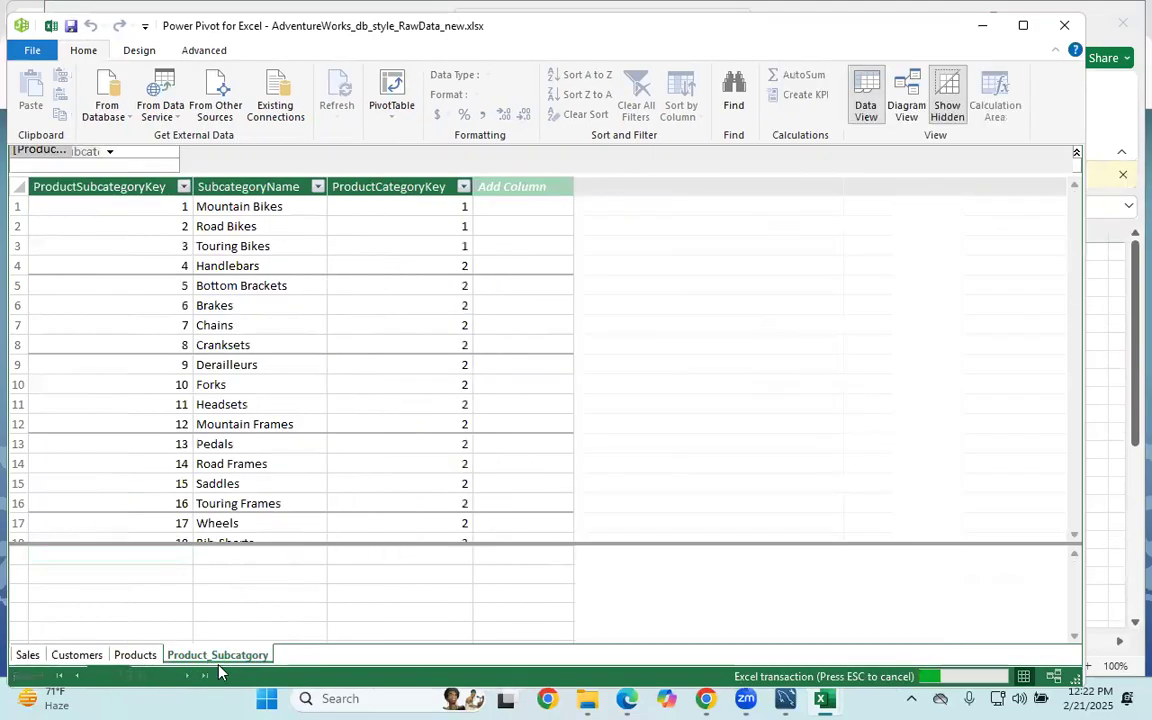
pyautogui.click(1062, 29)
# Add the Territories sheet's table to the data model and close the Power Pivot window.
pyautogui.click(526, 647)
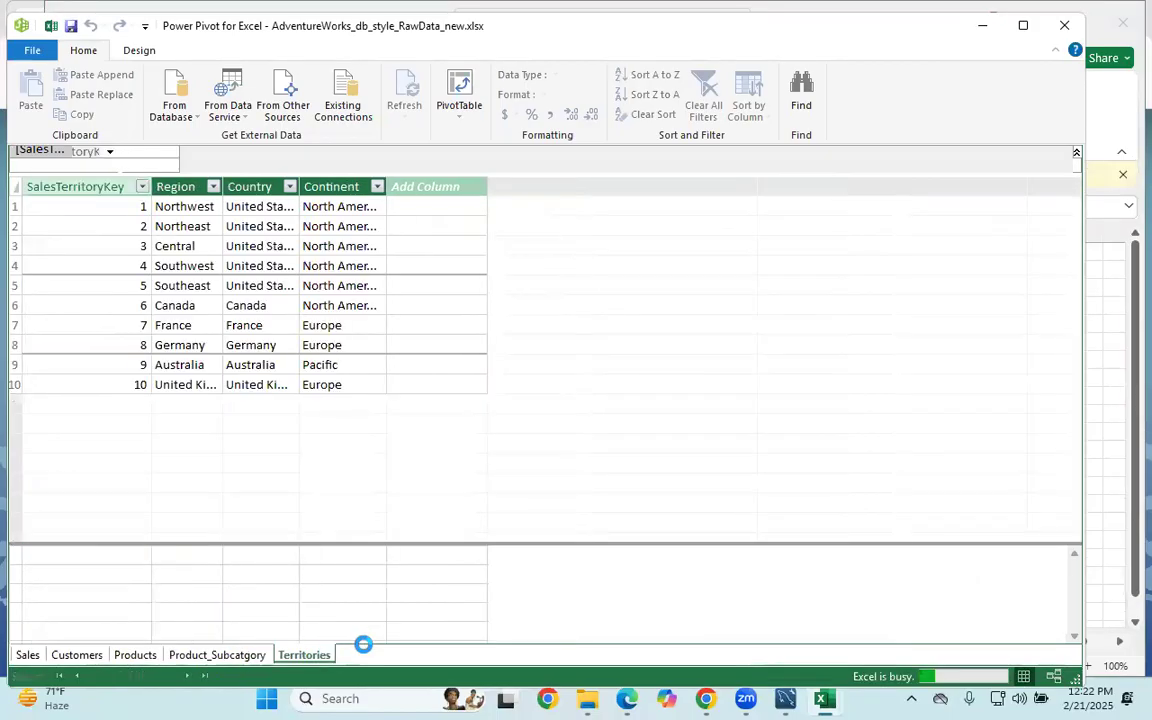
pyautogui.click(1064, 25)
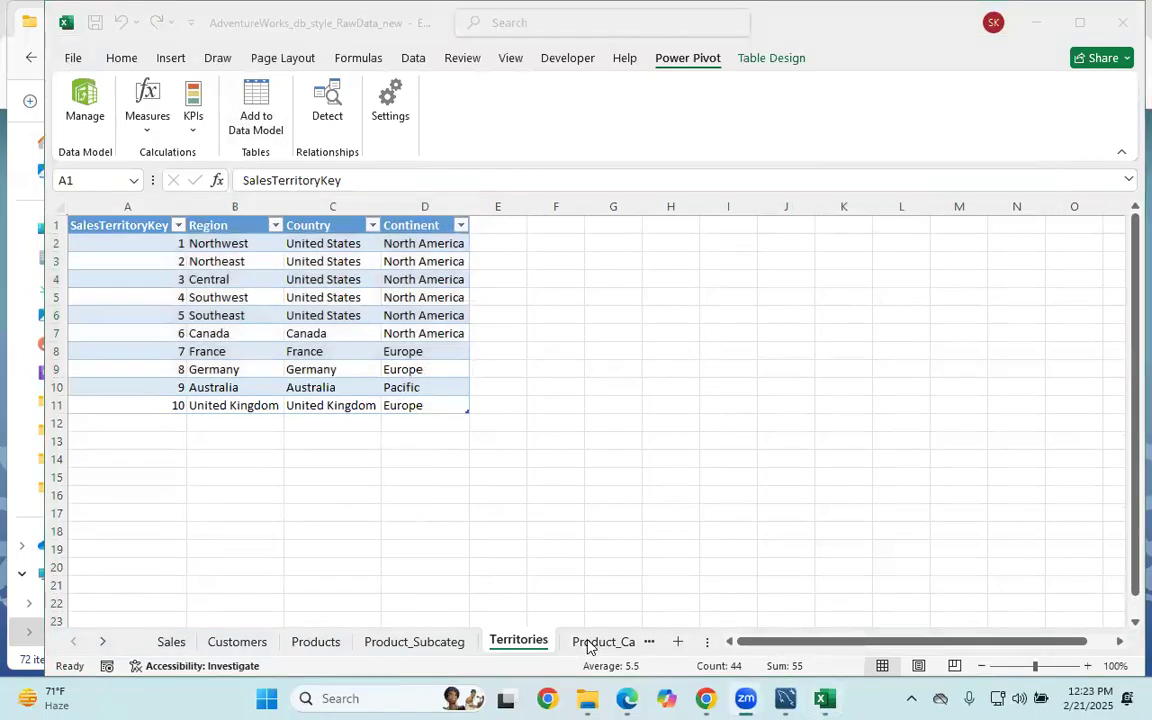
# Try to add the Territories table to the data model a second time and close the Power Pivot window.
pyautogui.click(338, 352)
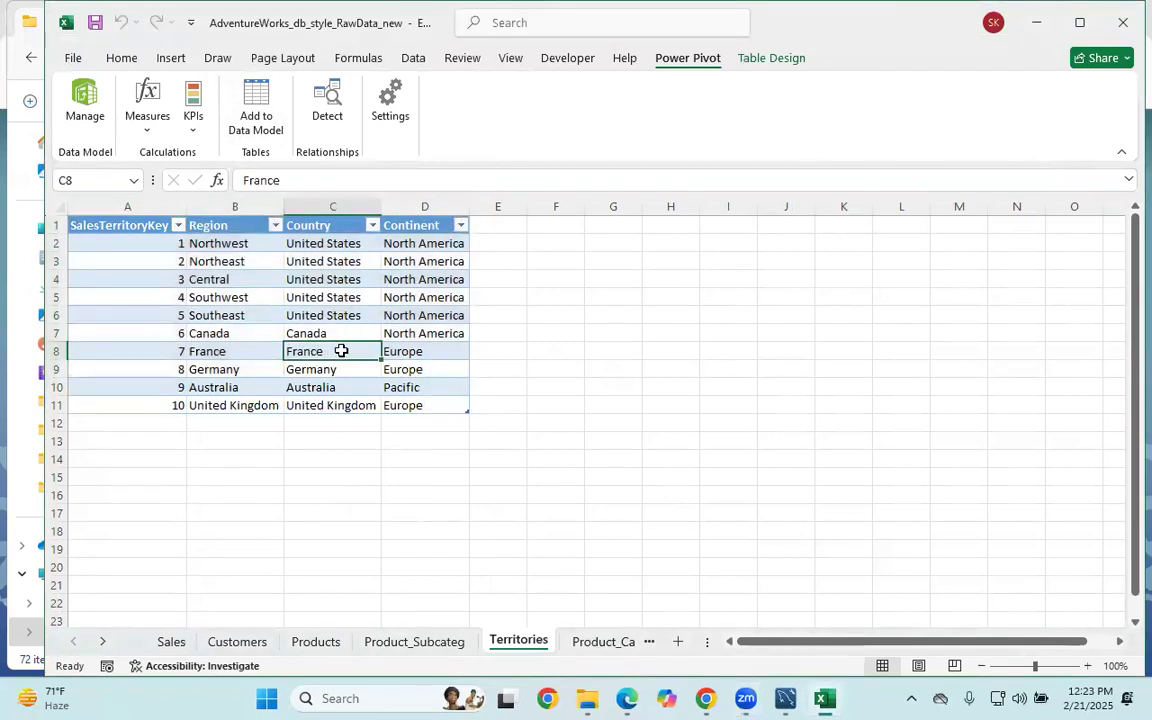
pyautogui.hotkey('ctrl', 'a')
pyautogui.click(257, 122)
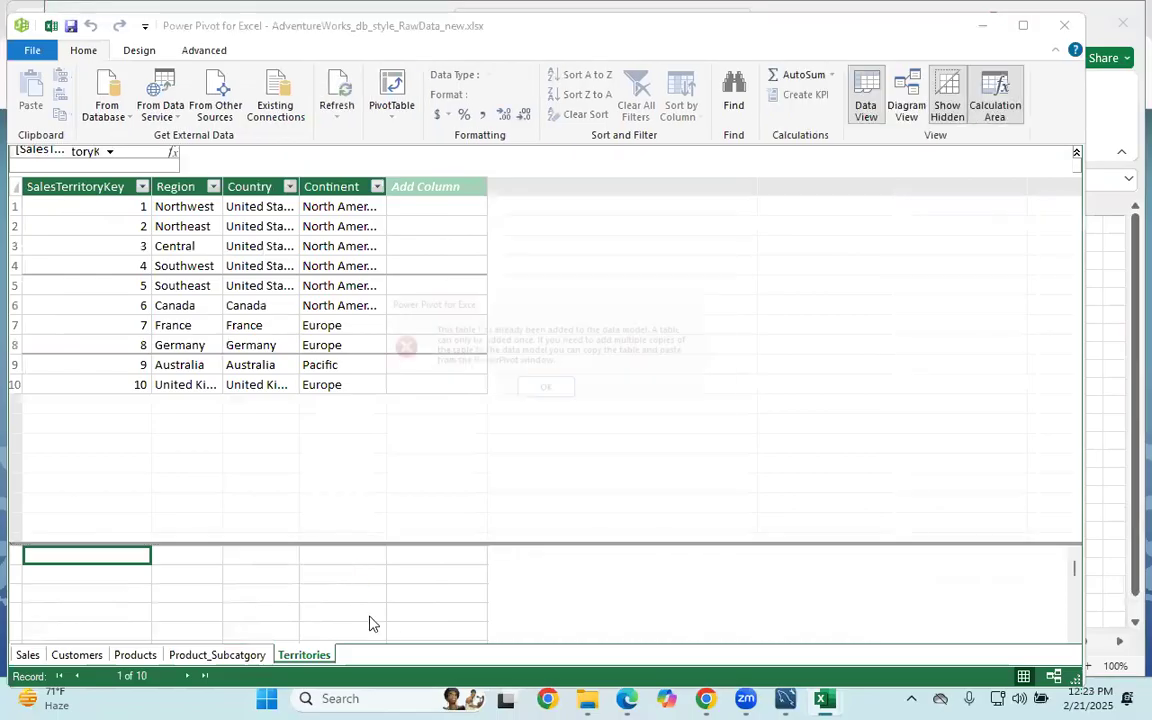
pyautogui.click(541, 398)
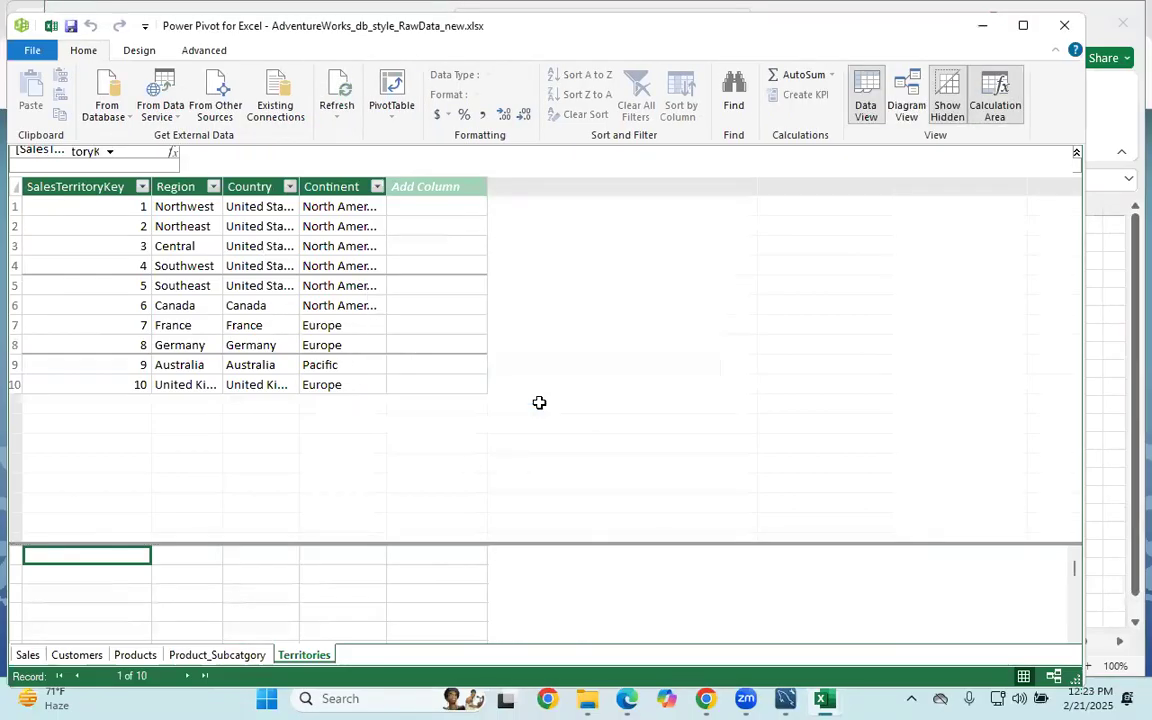
pyautogui.click(1064, 25)
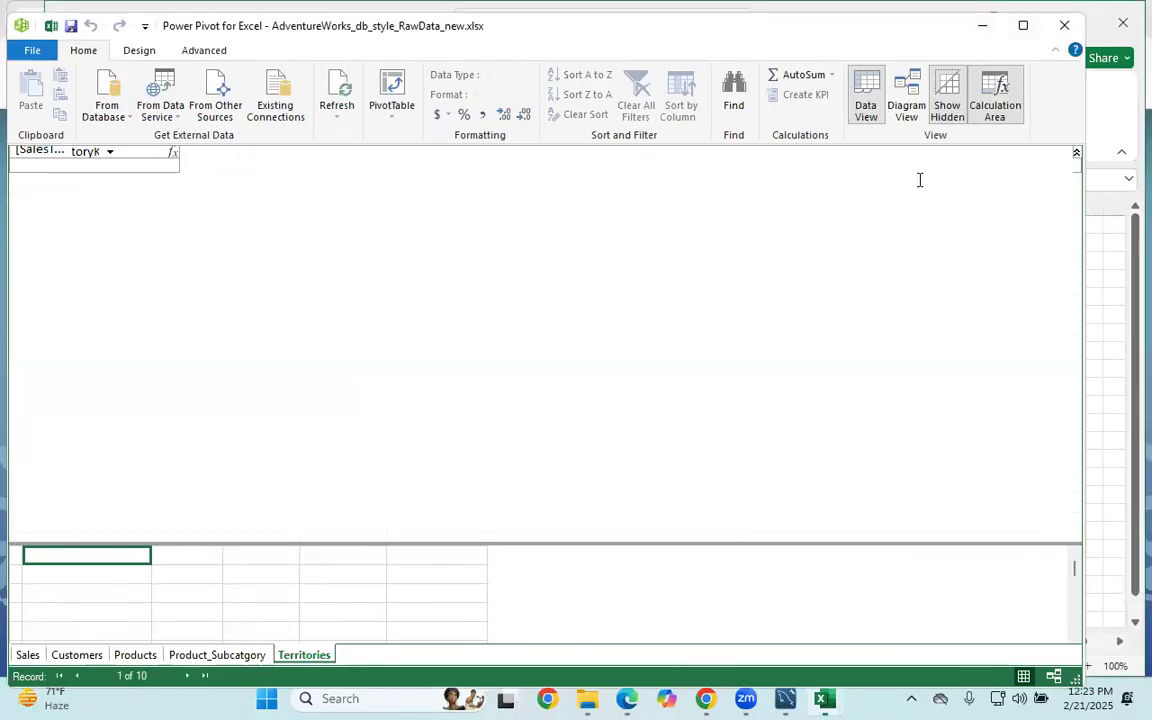
# Add the product categories sheet's table to the data model and switch to the Calendar sheet.
pyautogui.click(585, 642)
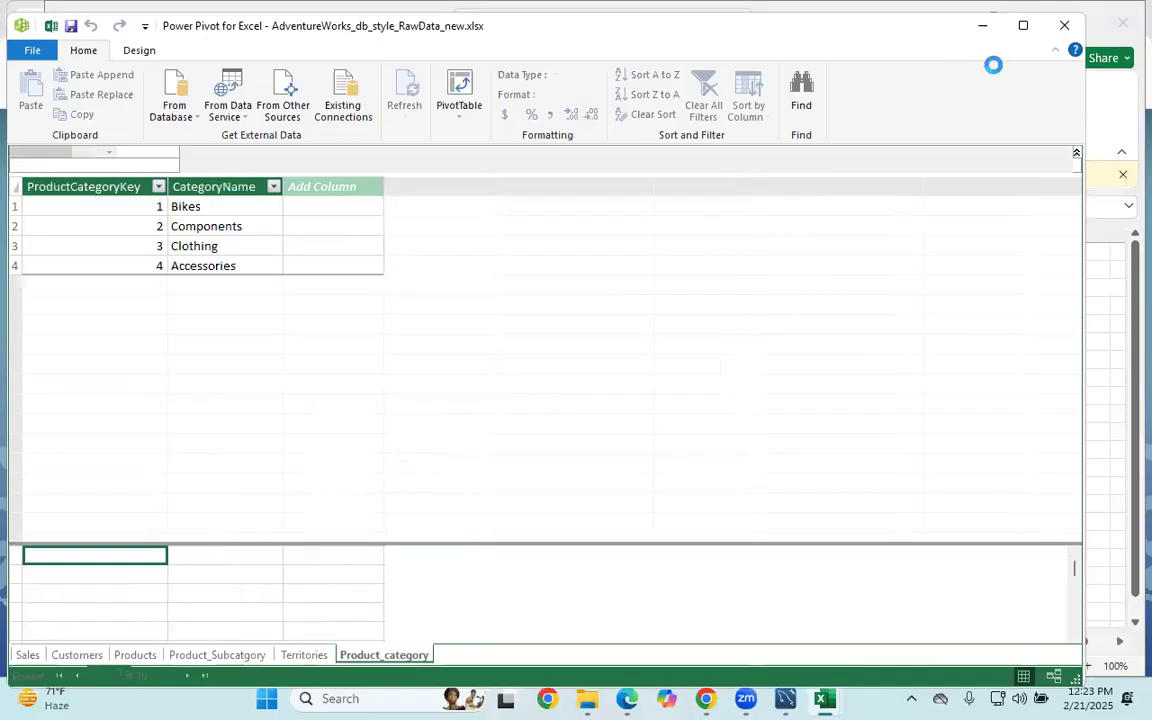
pyautogui.click(1064, 25)
pyautogui.click(648, 641)
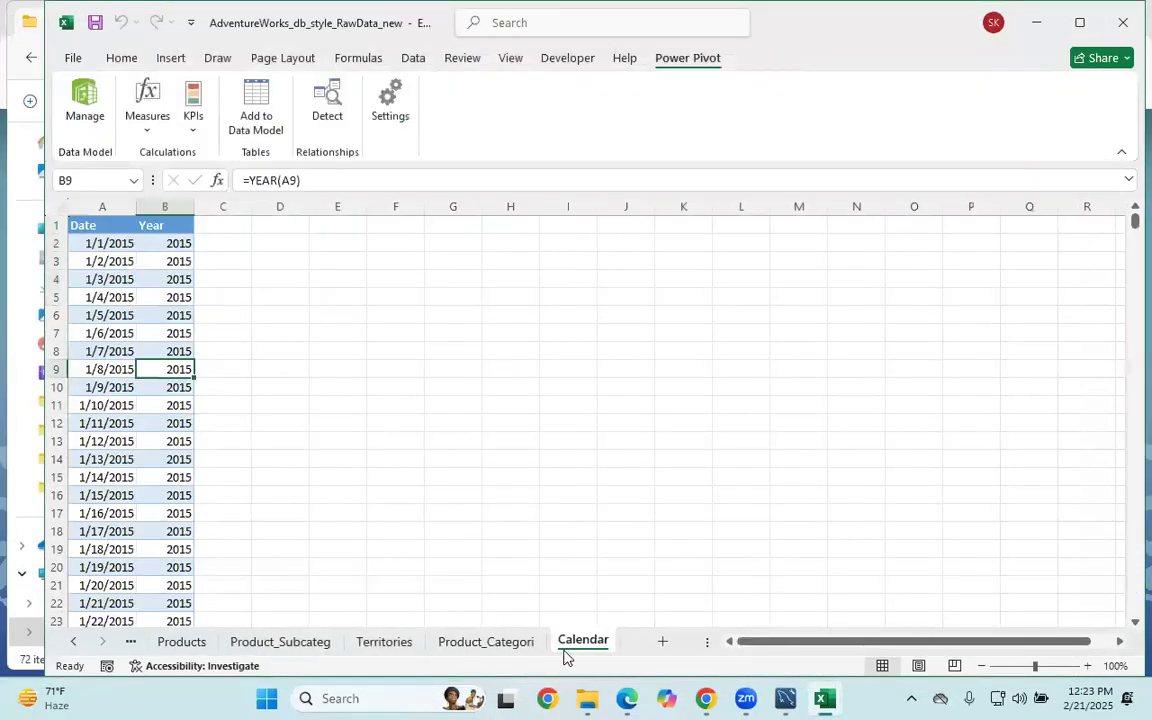
pyautogui.click(141, 332)
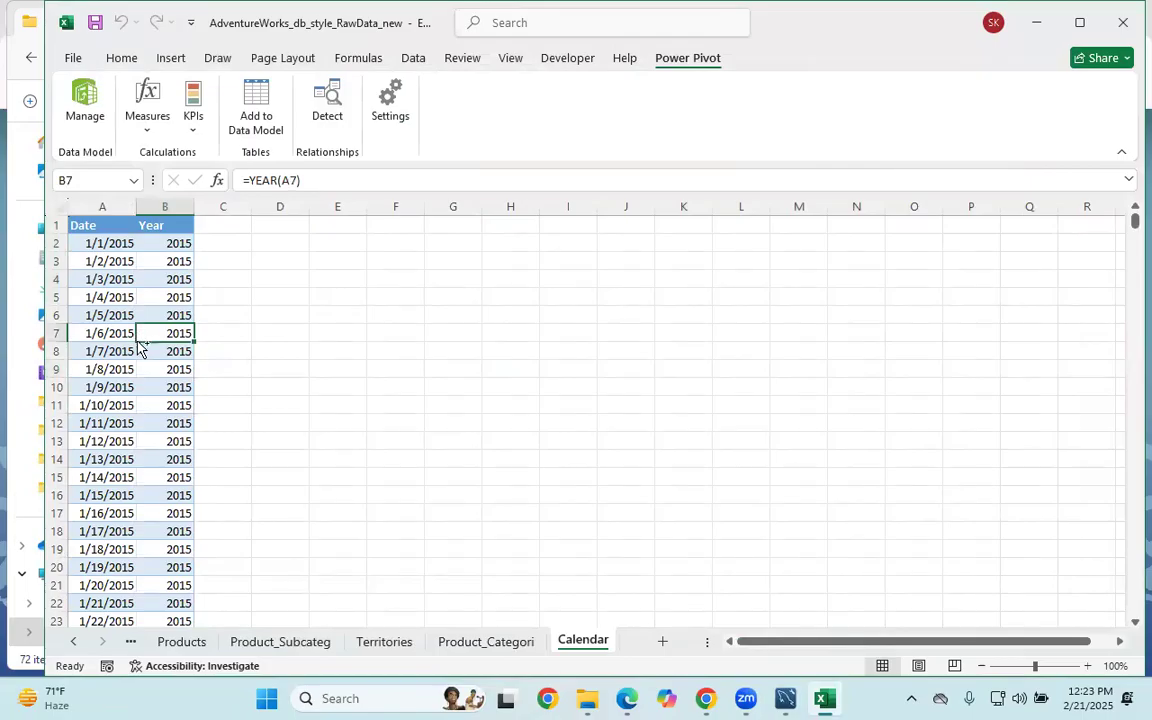
pyautogui.hotkey('ctrl', 'a')
pyautogui.click(262, 133)
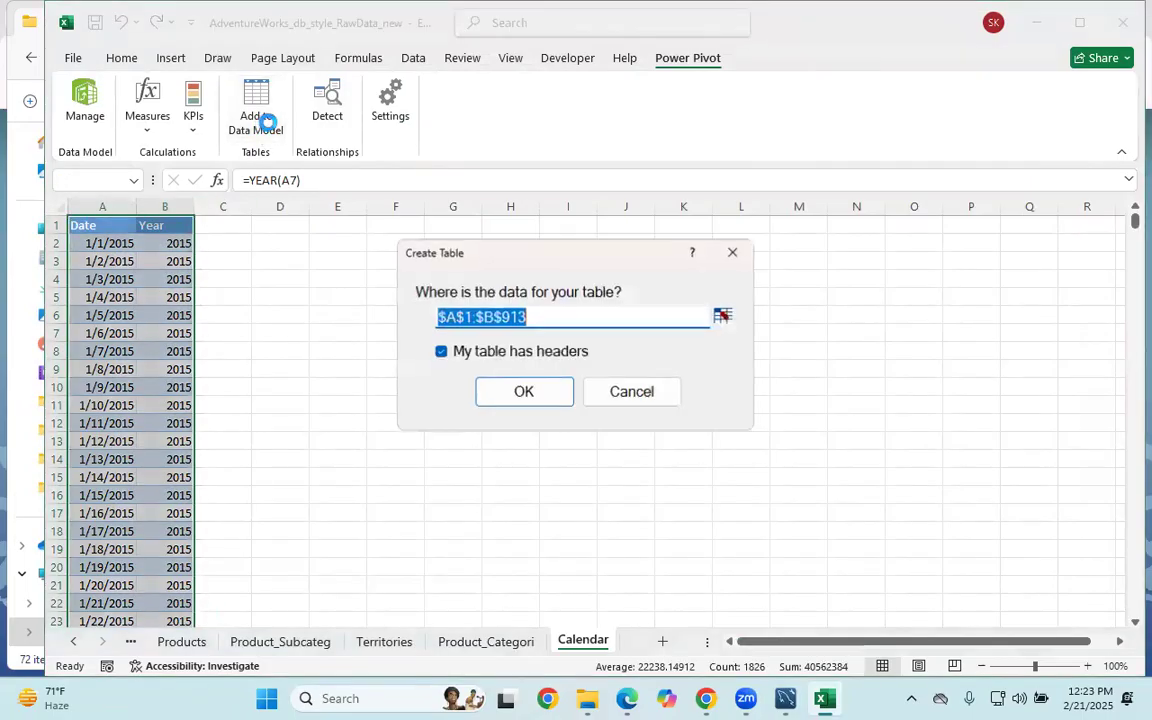
pyautogui.click(622, 396)
# Convert the Calendar sheet's range A1:B913 into a table with headers and name it Calender.
pyautogui.click(180, 352)
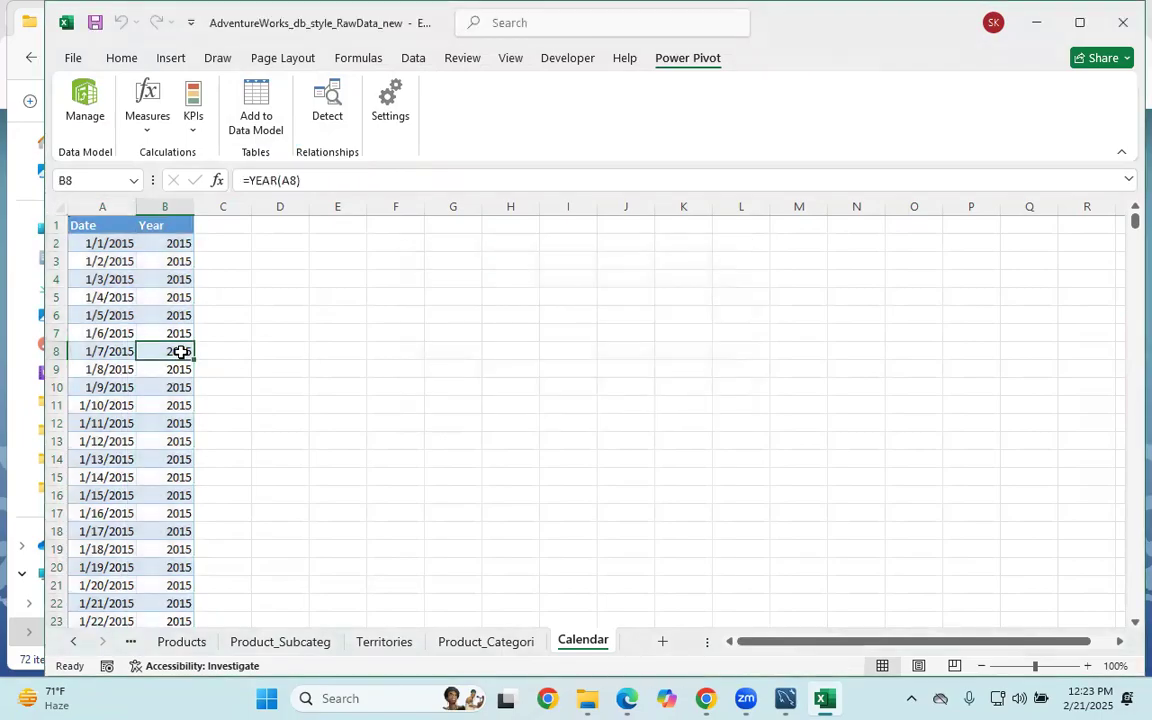
pyautogui.hotkey('ctrl', 't')
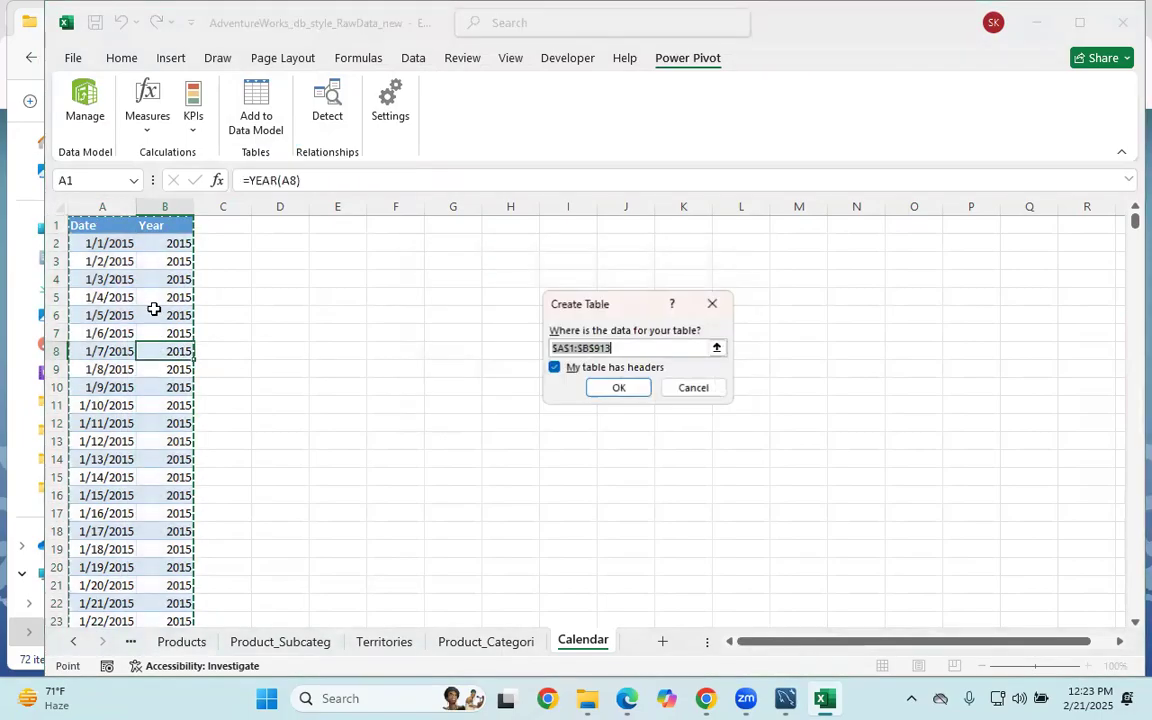
pyautogui.press('Return')
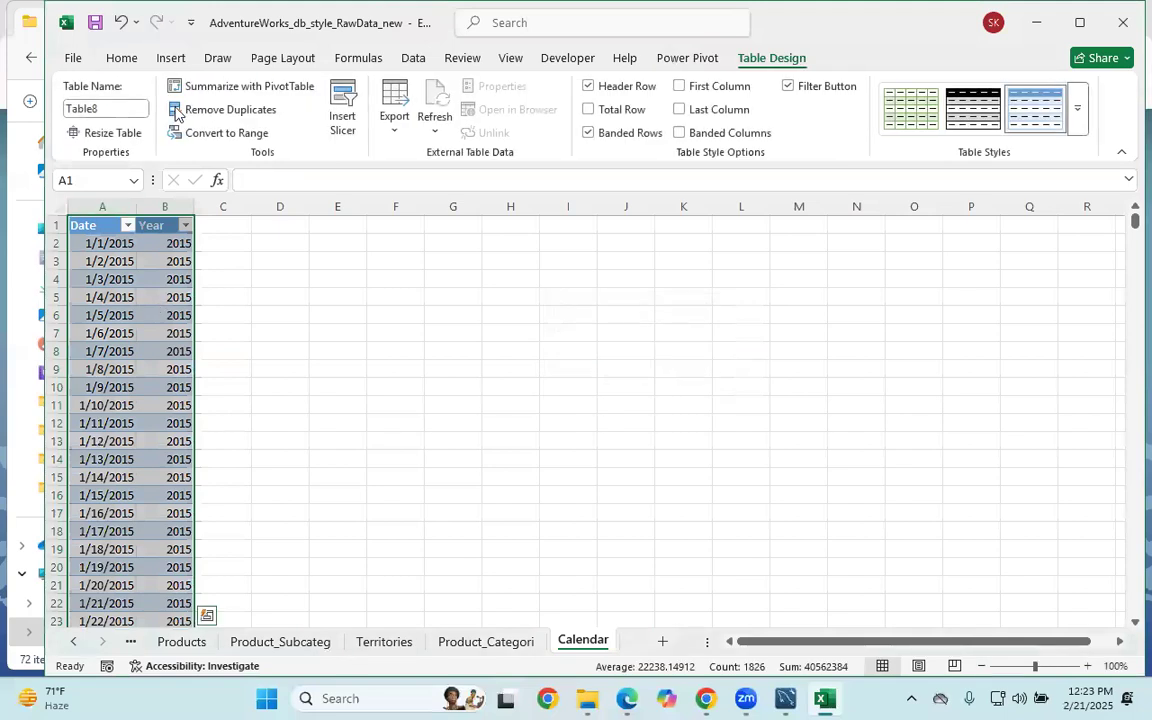
pyautogui.click(128, 112)
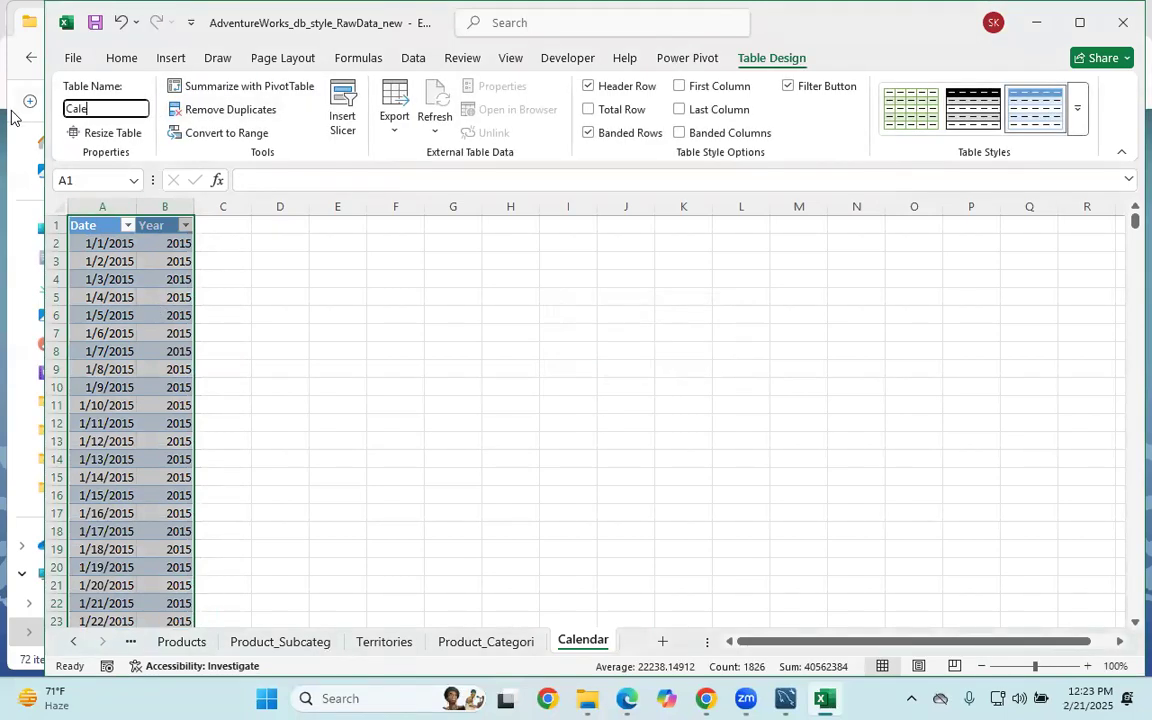
pyautogui.press('Return')
pyautogui.write("'")
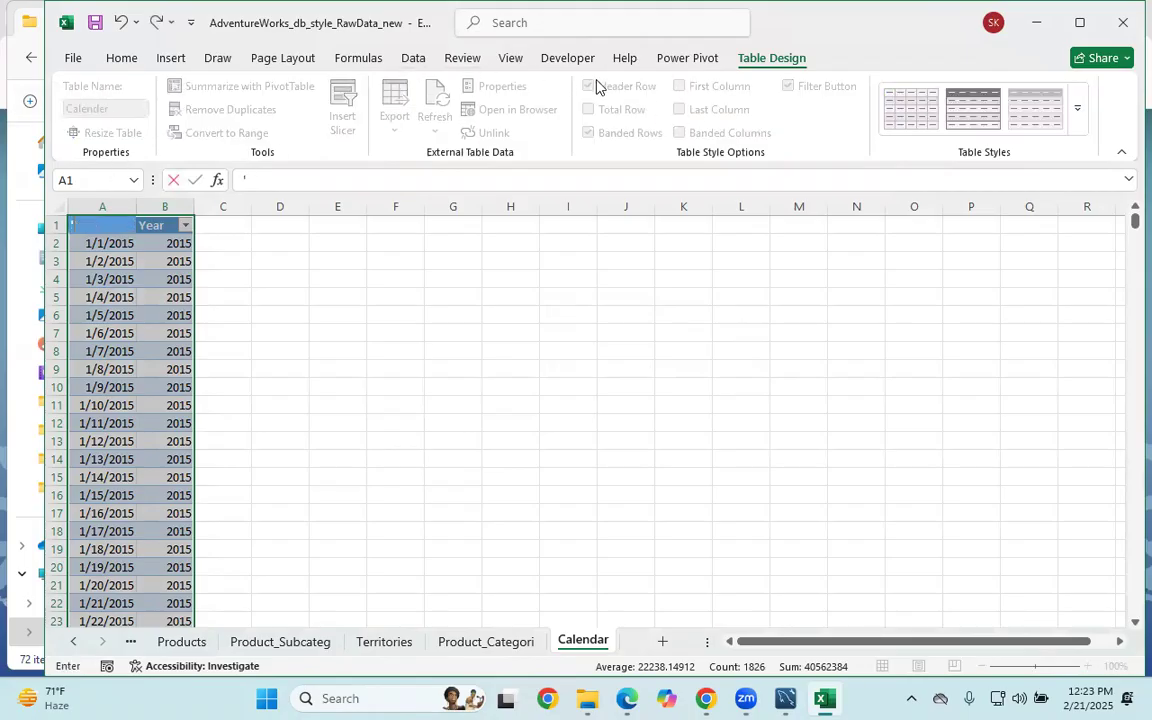
# Add the Calender table to the data model.
pyautogui.click(174, 325)
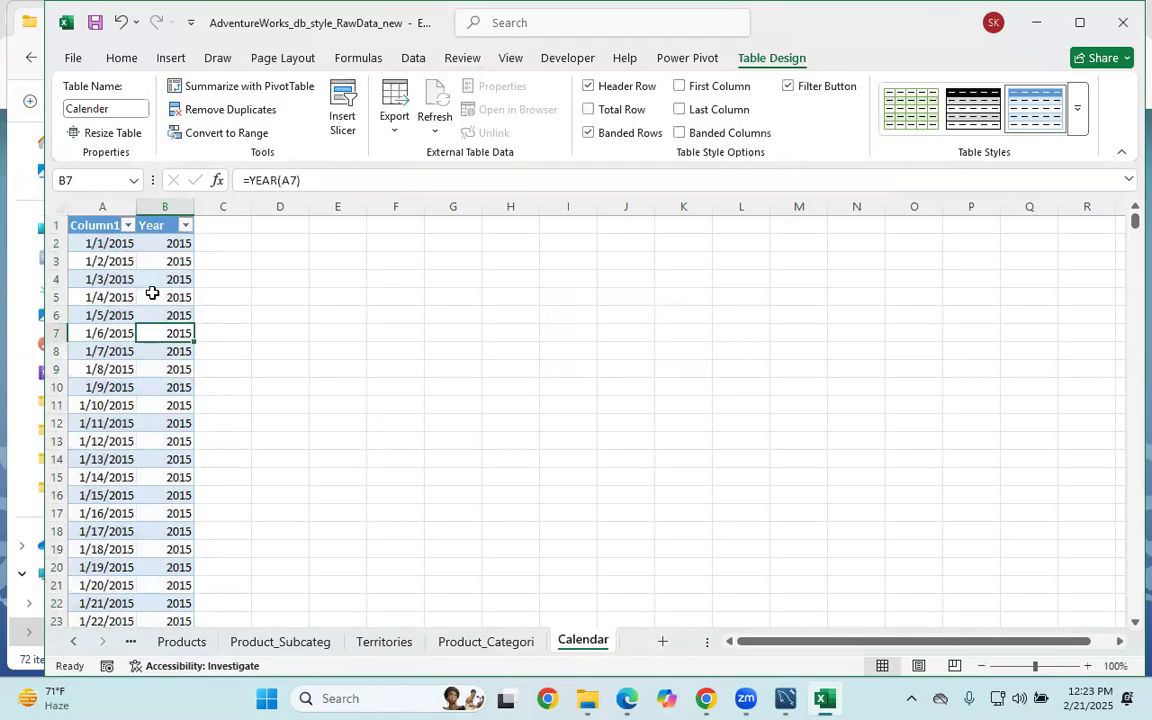
pyautogui.hotkey('ctrl', 'a')
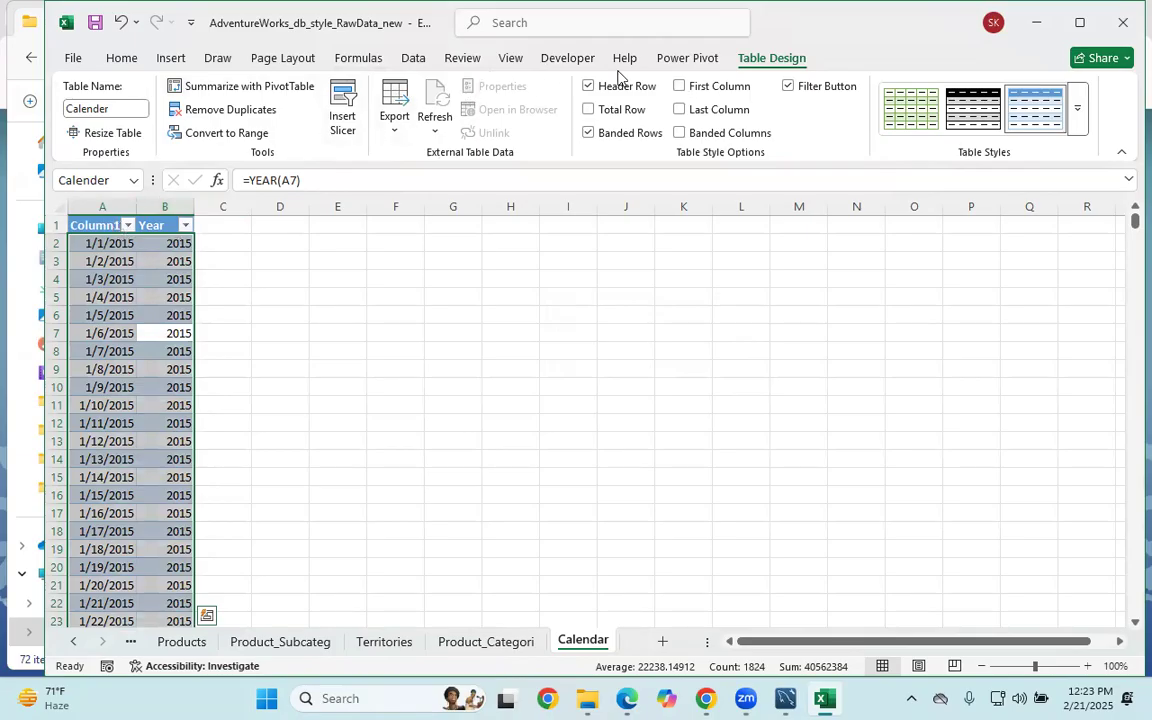
pyautogui.click(688, 62)
pyautogui.click(272, 108)
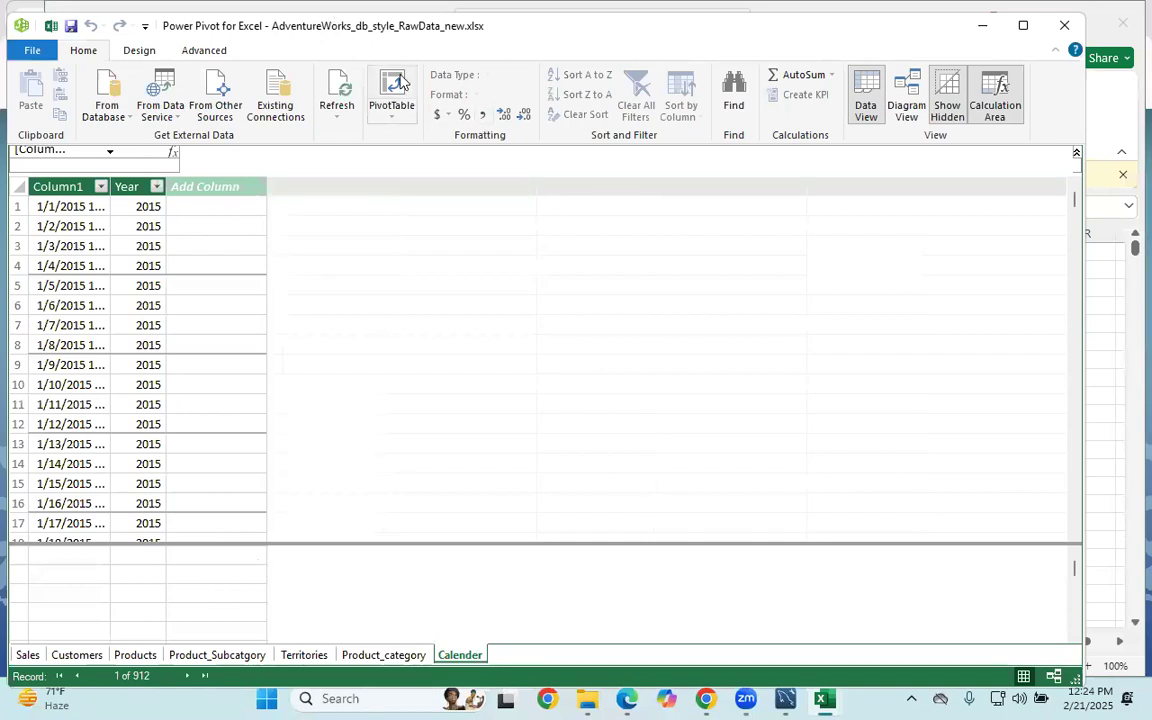
# Switch the model to diagram view and group Customers, Products and Product_Subcatgory closely around the Sales table.
pyautogui.click(898, 113)
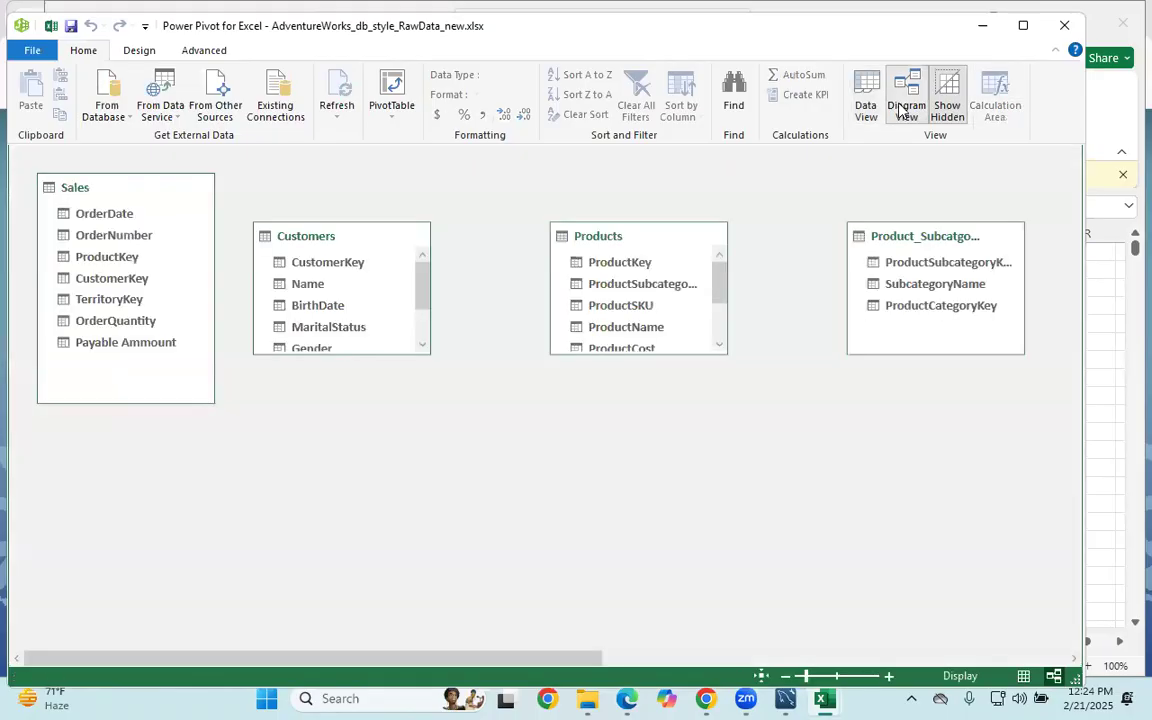
pyautogui.moveTo(337, 236); pyautogui.dragTo(384, 189)
pyautogui.moveTo(575, 240); pyautogui.dragTo(64, 470)
pyautogui.moveTo(965, 245); pyautogui.dragTo(417, 448)
# Bring the distant Territories, Product_category and Calender tables in beside the other tables of the diagram.
pyautogui.moveTo(391, 660); pyautogui.dragTo(635, 660)
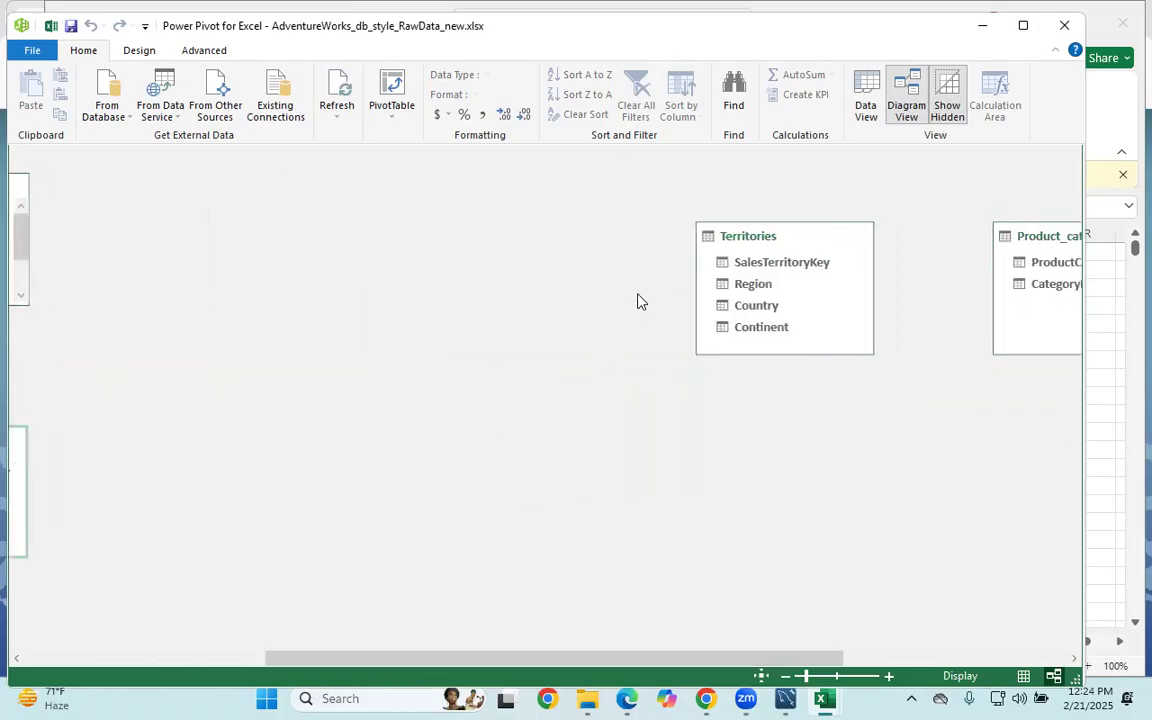
pyautogui.moveTo(735, 243); pyautogui.dragTo(281, 346)
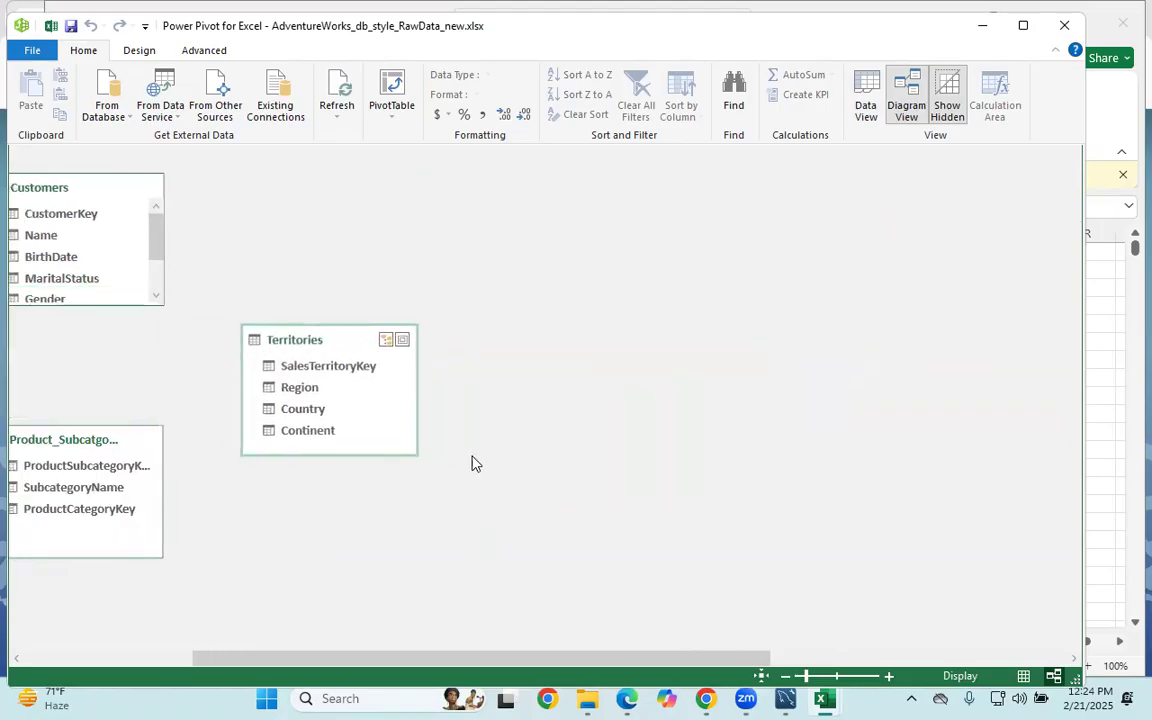
pyautogui.moveTo(633, 658); pyautogui.dragTo(865, 658)
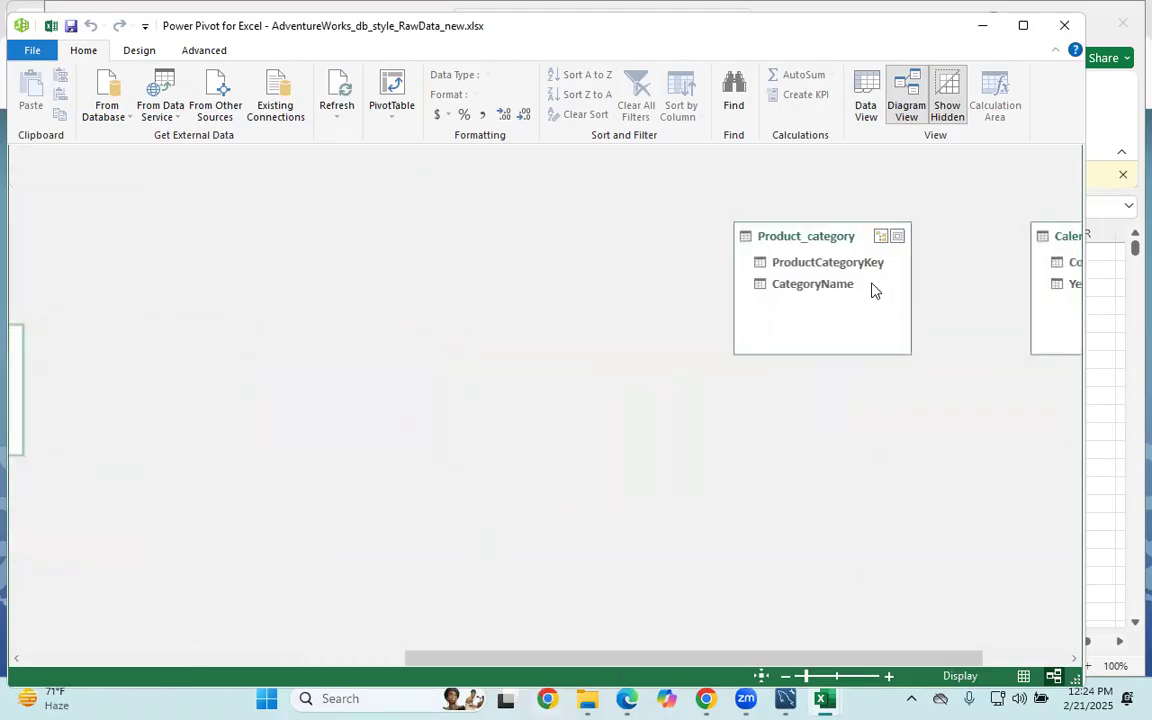
pyautogui.moveTo(843, 237); pyautogui.dragTo(218, 231)
pyautogui.moveTo(833, 658); pyautogui.dragTo(885, 658)
pyautogui.moveTo(975, 242); pyautogui.dragTo(182, 431)
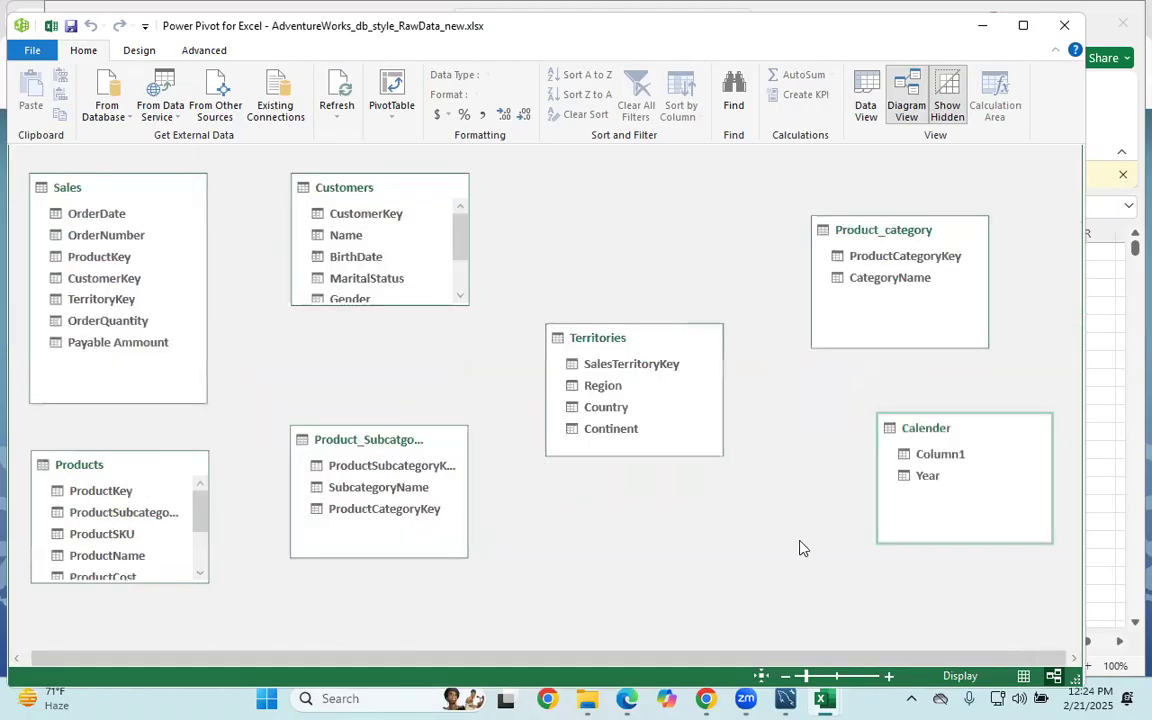
# Stack Product_category, Territories and Calender in a loose column on the far side of the diagram from Sales.
pyautogui.moveTo(857, 222); pyautogui.dragTo(637, 168)
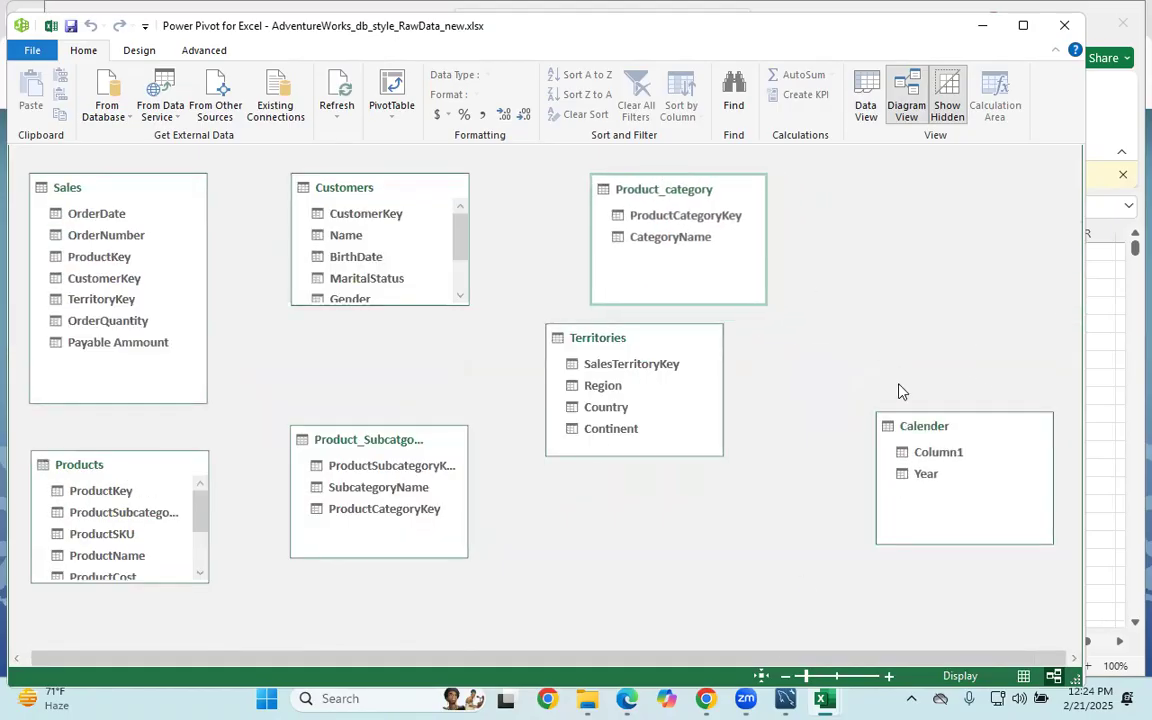
pyautogui.moveTo(973, 441); pyautogui.dragTo(681, 538)
pyautogui.moveTo(627, 340); pyautogui.dragTo(742, 357)
pyautogui.moveTo(715, 535); pyautogui.dragTo(825, 547)
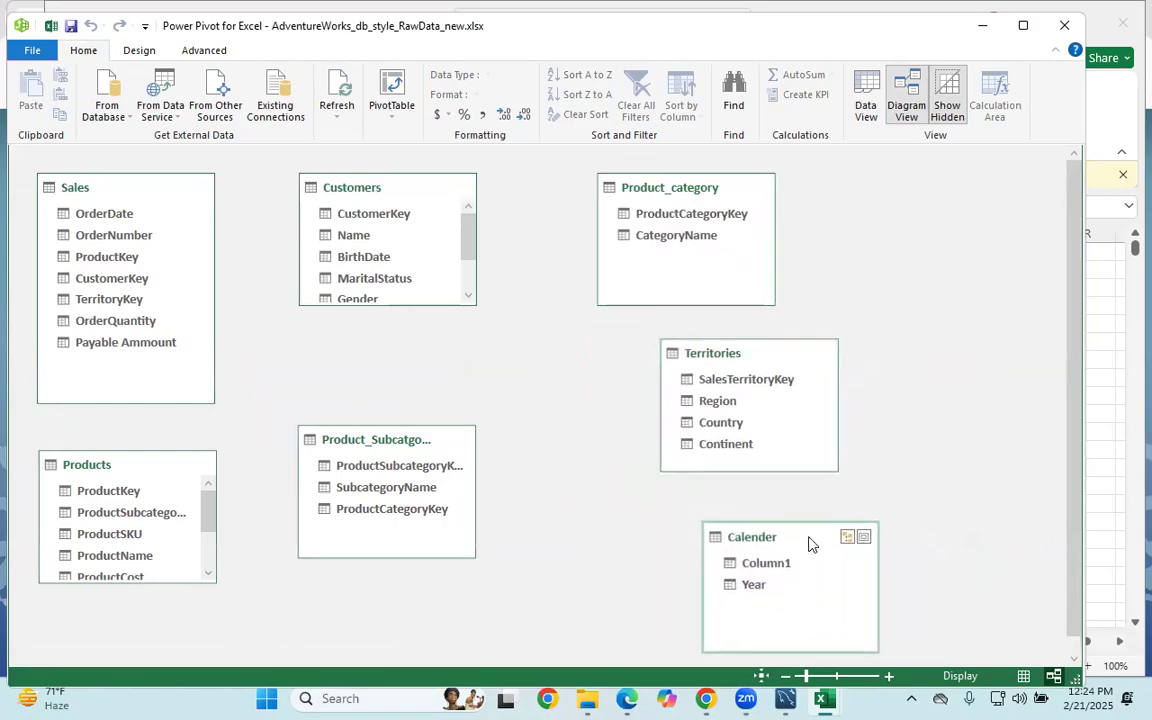
pyautogui.moveTo(692, 188); pyautogui.dragTo(806, 190)
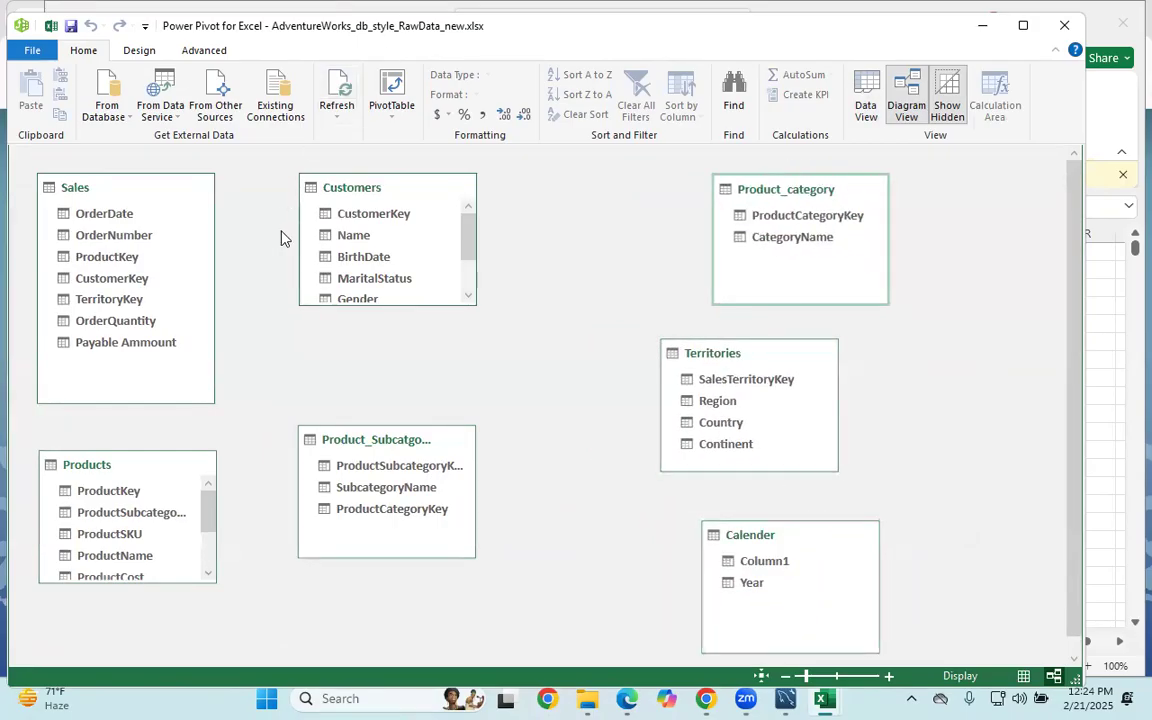
# Move Sales into the middle of the diagram, with Customers in the upper corner and Product_Subcatgory beside Customers.
pyautogui.moveTo(362, 193); pyautogui.dragTo(274, 204)
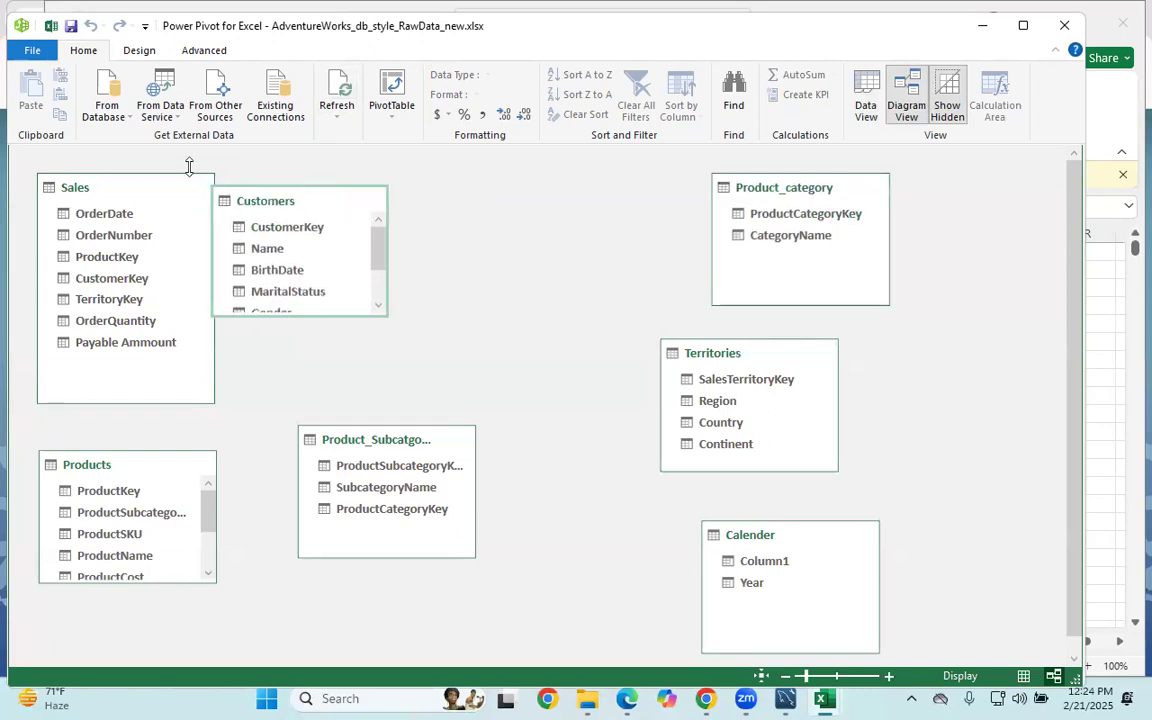
pyautogui.moveTo(97, 186); pyautogui.dragTo(538, 187)
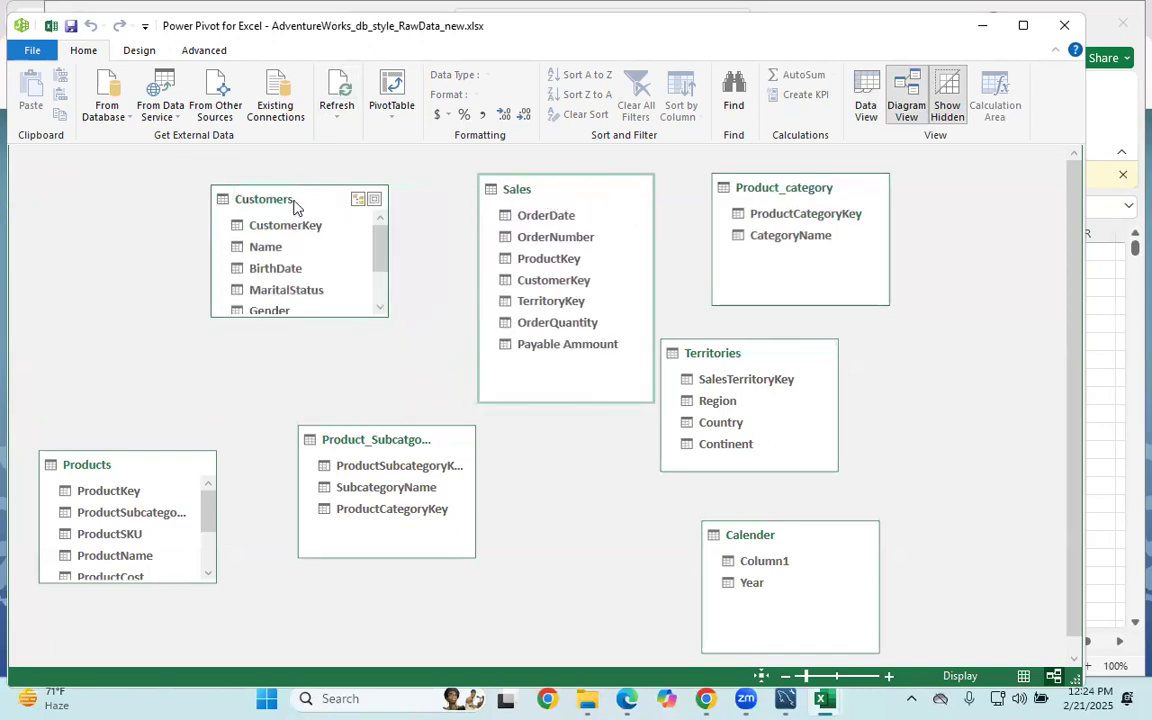
pyautogui.moveTo(296, 200); pyautogui.dragTo(137, 188)
pyautogui.moveTo(411, 441); pyautogui.dragTo(344, 199)
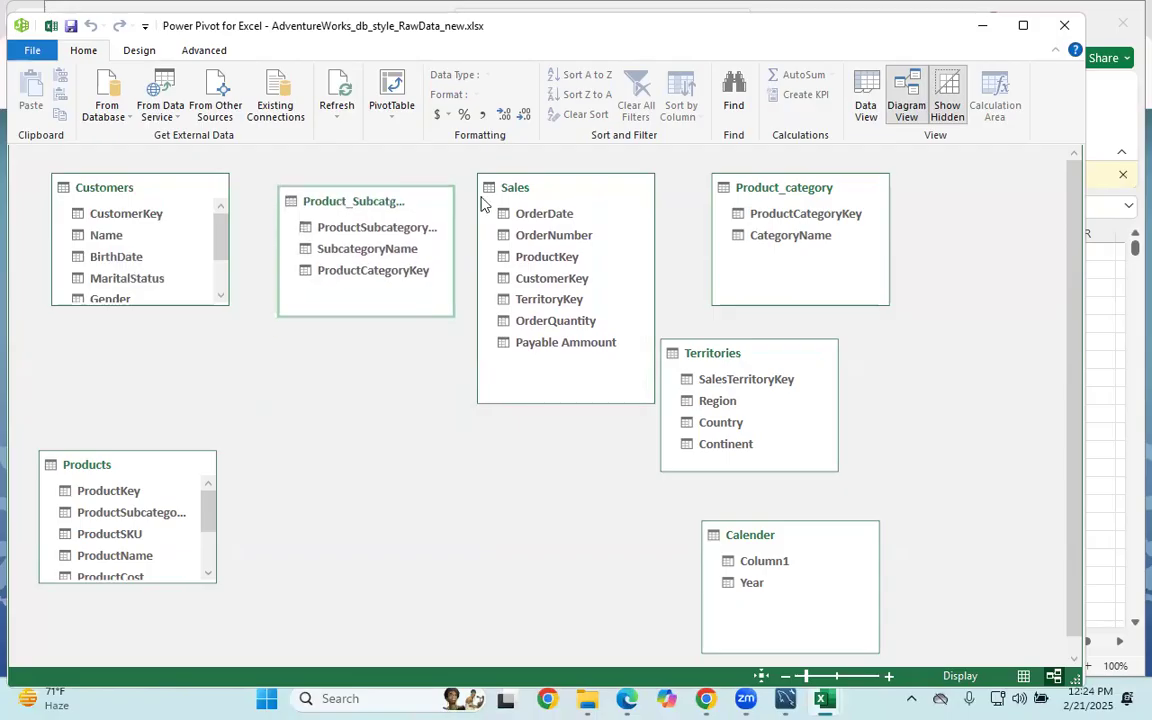
pyautogui.moveTo(585, 186); pyautogui.dragTo(443, 380)
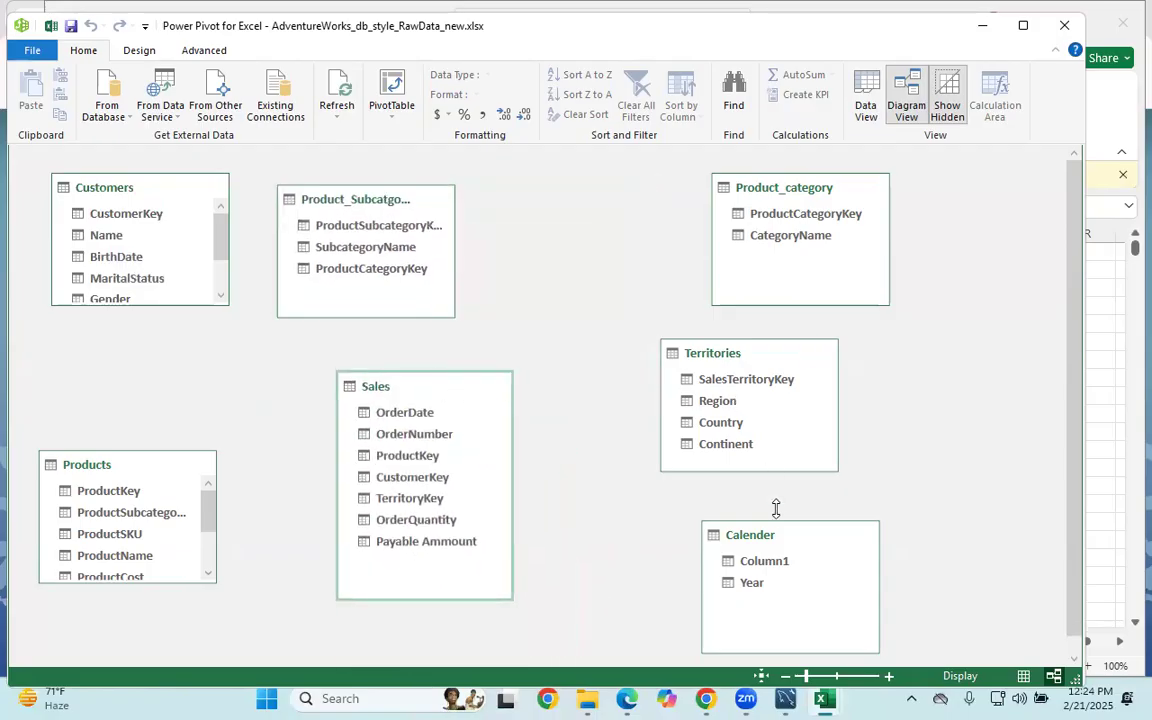
# Place Products beneath Customers, enlarge it to show all its fields, and move Product_Subcatgory midway between Customers and Product_category.
pyautogui.moveTo(116, 466); pyautogui.dragTo(136, 388)
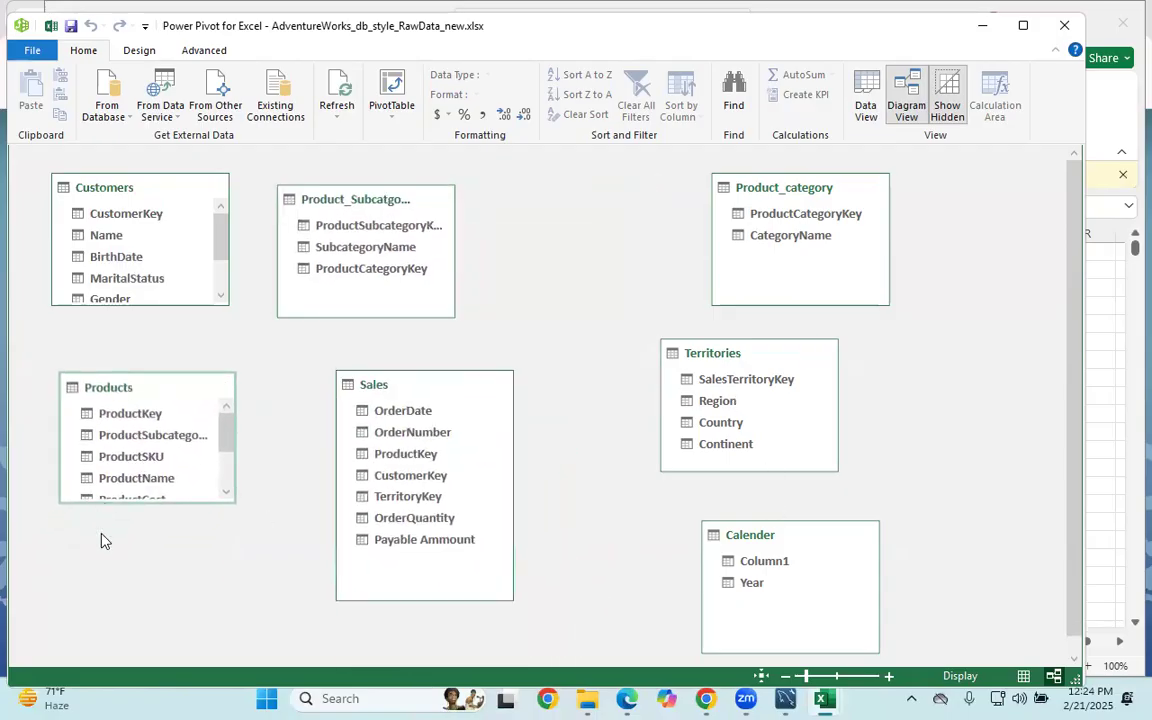
pyautogui.moveTo(133, 506); pyautogui.dragTo(136, 610)
pyautogui.moveTo(147, 387); pyautogui.dragTo(140, 406)
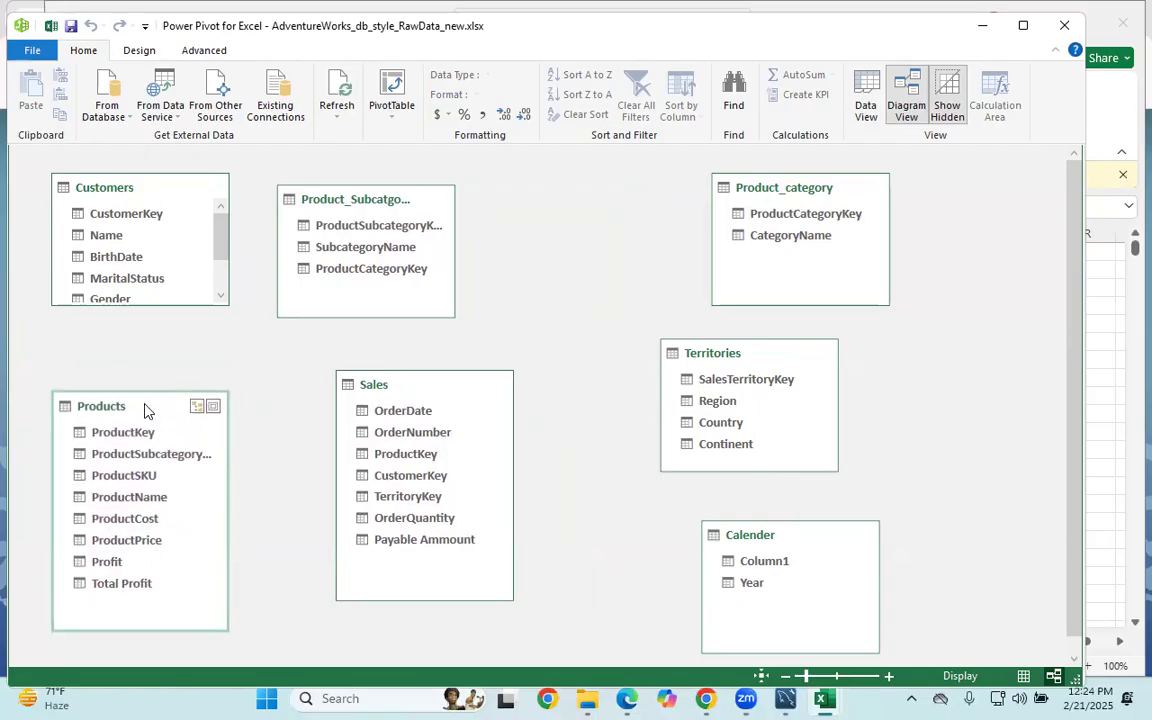
pyautogui.moveTo(338, 200); pyautogui.dragTo(443, 190)
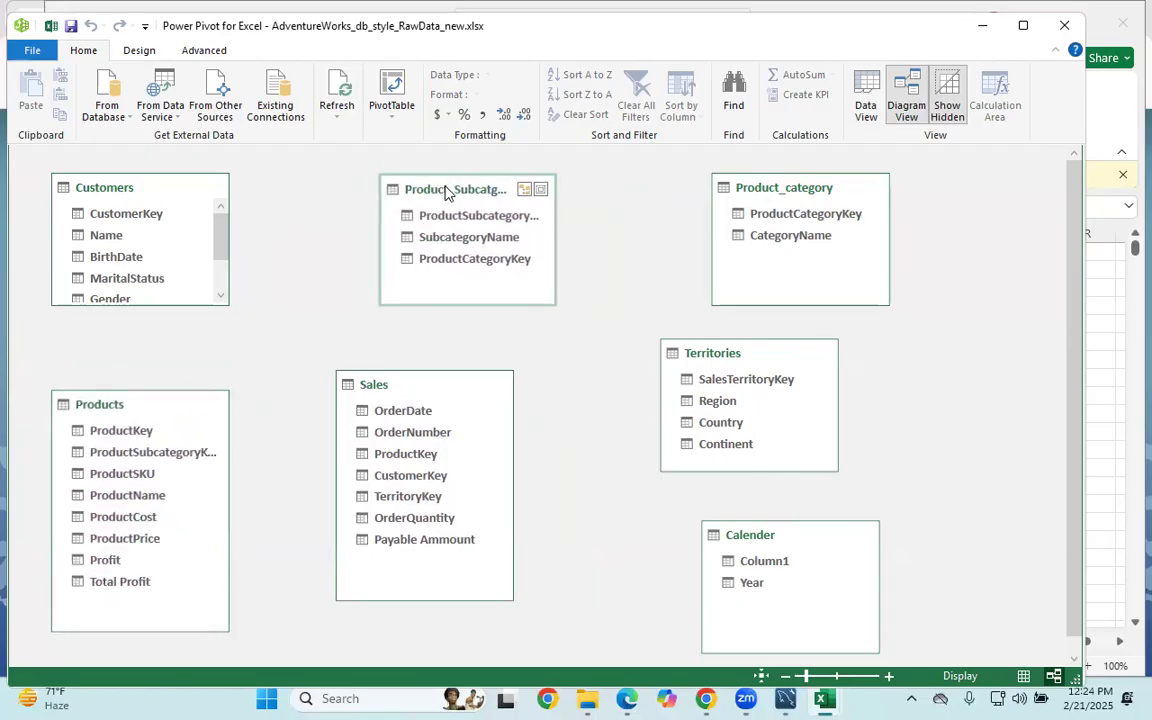
# Align Sales beneath a slightly taller Product_Subcatgory table, and line up Territories and Calender beneath Product_category.
pyautogui.moveTo(400, 393); pyautogui.dragTo(442, 413)
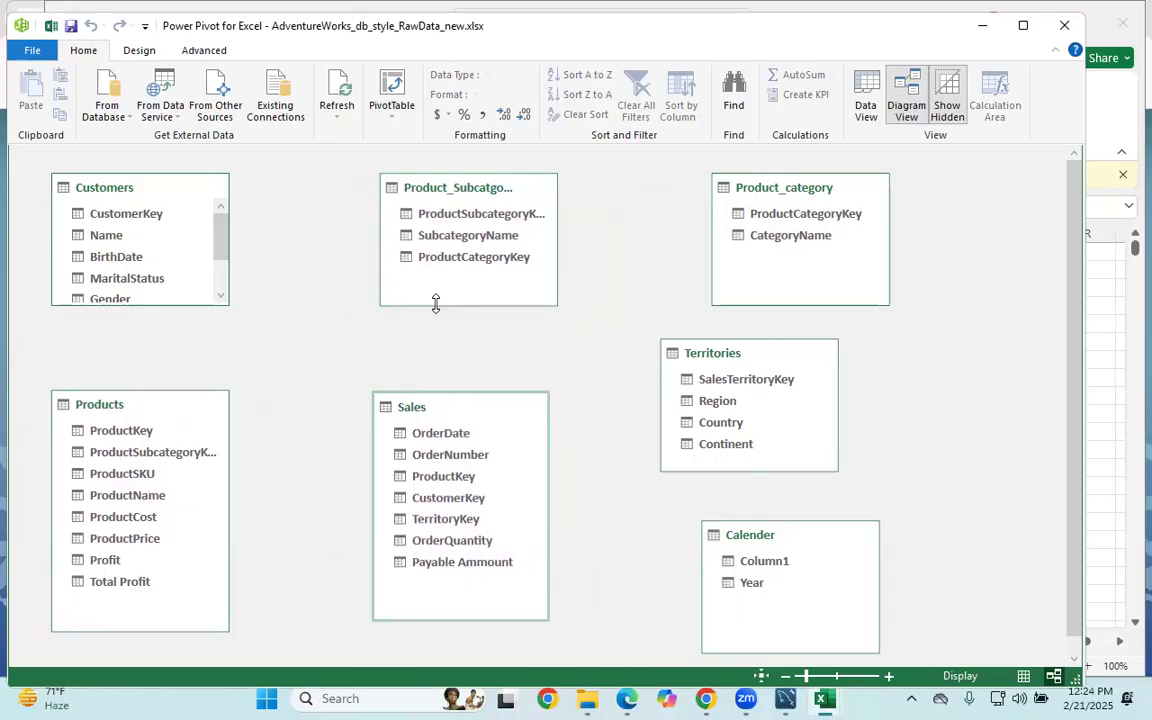
pyautogui.moveTo(435, 303); pyautogui.dragTo(435, 324)
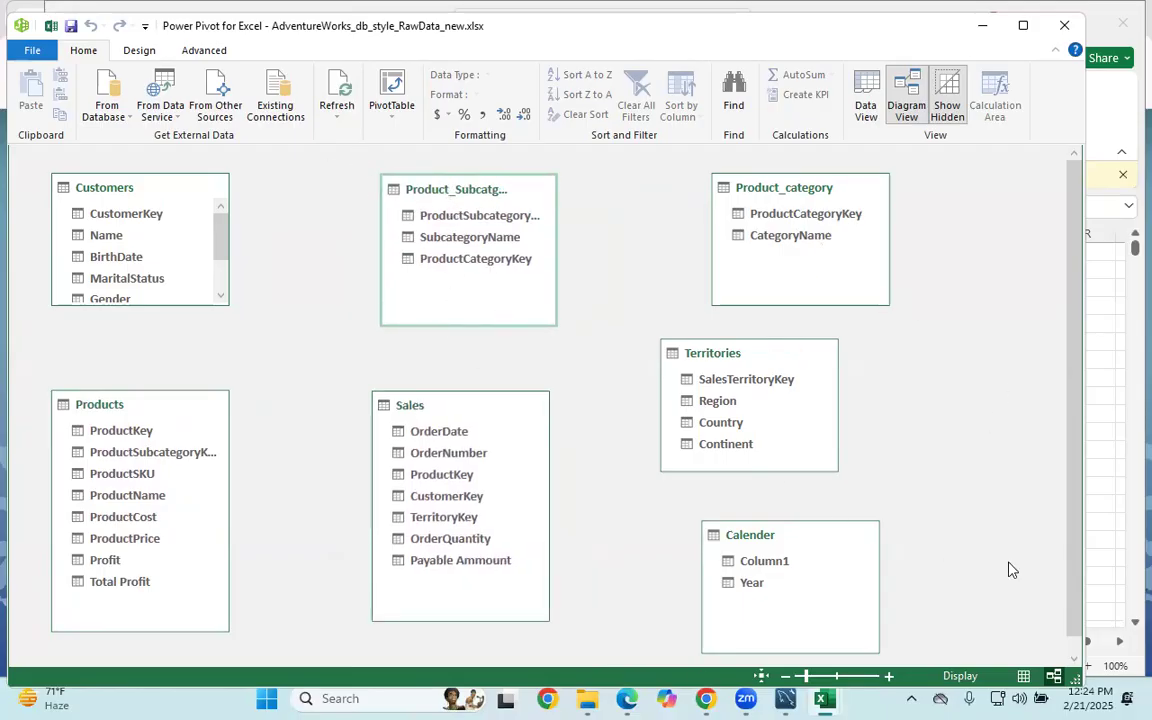
pyautogui.moveTo(746, 366); pyautogui.dragTo(797, 374)
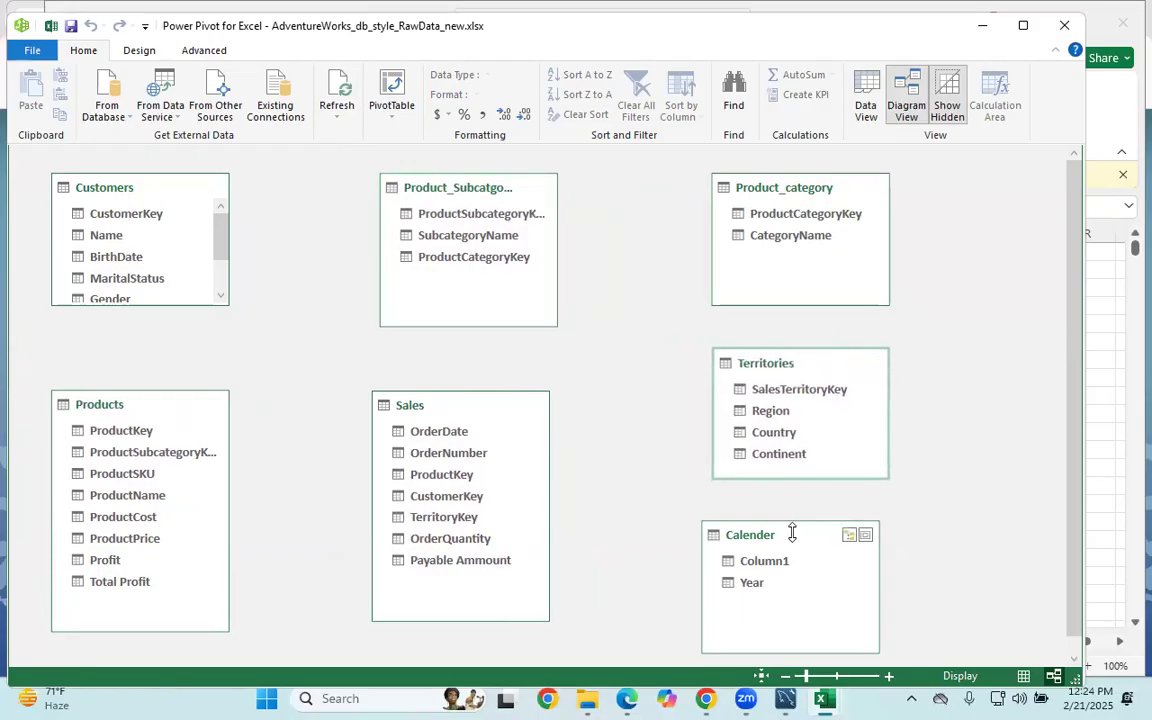
pyautogui.moveTo(797, 540); pyautogui.dragTo(812, 519)
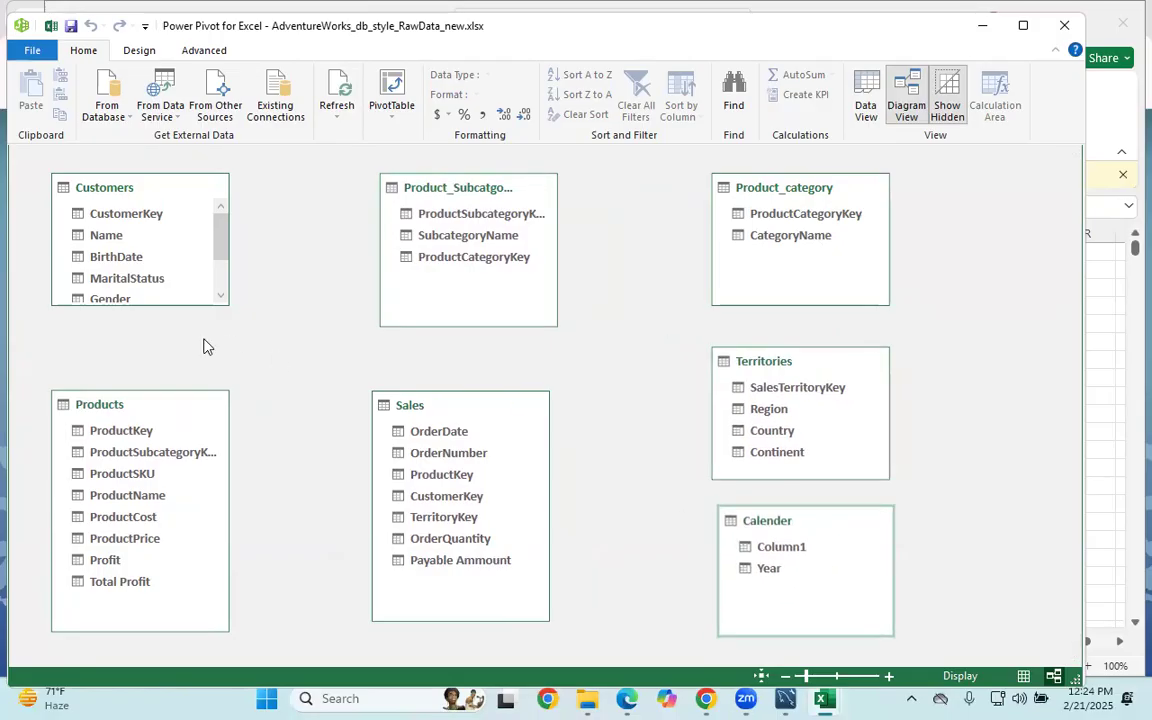
# Enlarge Customers to show all its fields, and swap the positions of the Sales and Product_Subcatgory tables.
pyautogui.moveTo(145, 304); pyautogui.dragTo(144, 352)
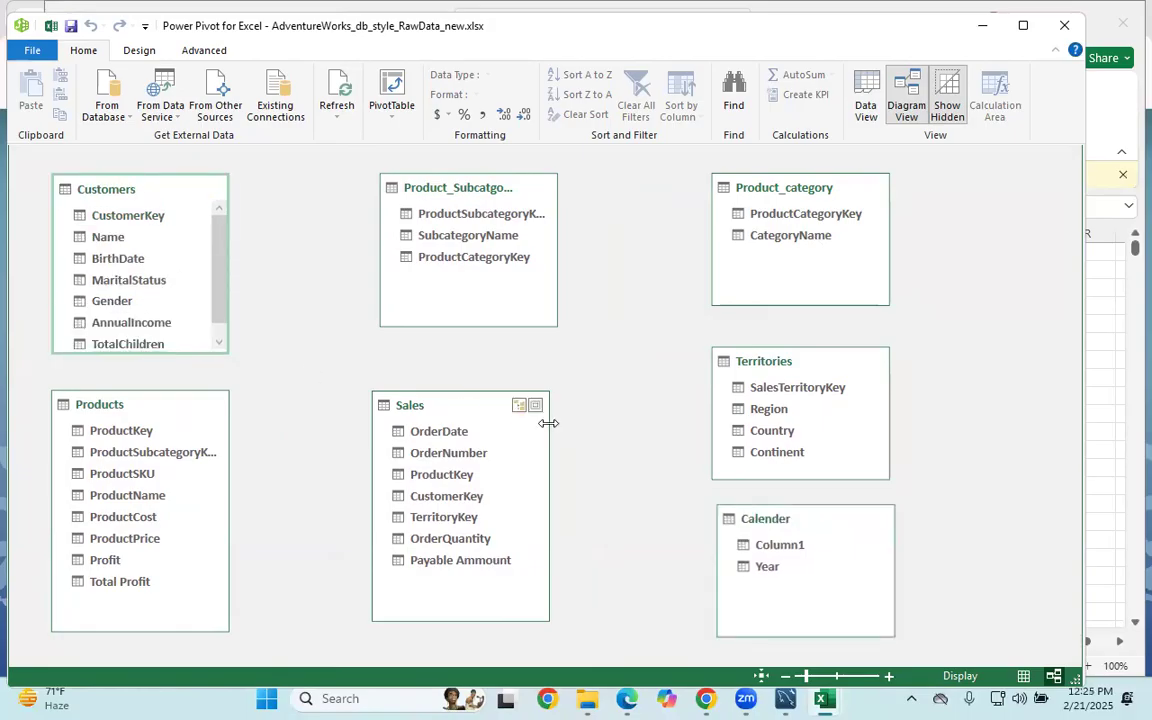
pyautogui.moveTo(479, 402); pyautogui.dragTo(482, 385)
pyautogui.moveTo(455, 195); pyautogui.dragTo(417, 513)
pyautogui.moveTo(465, 391); pyautogui.dragTo(451, 193)
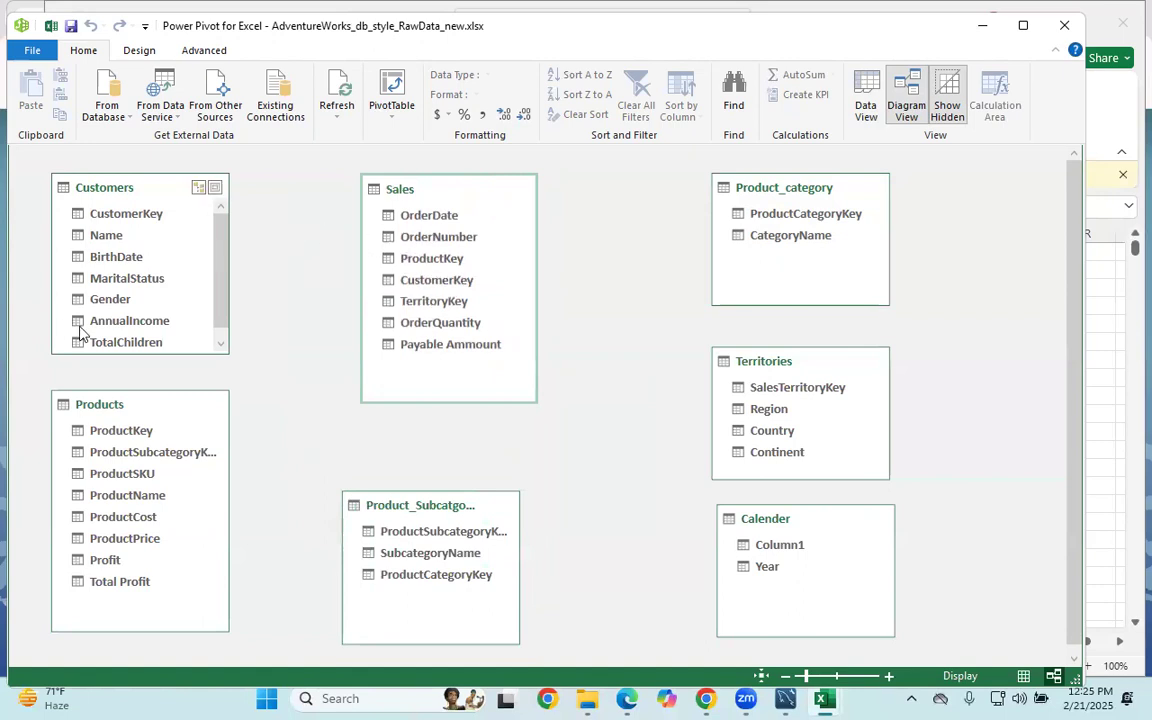
pyautogui.moveTo(110, 355); pyautogui.dragTo(113, 372)
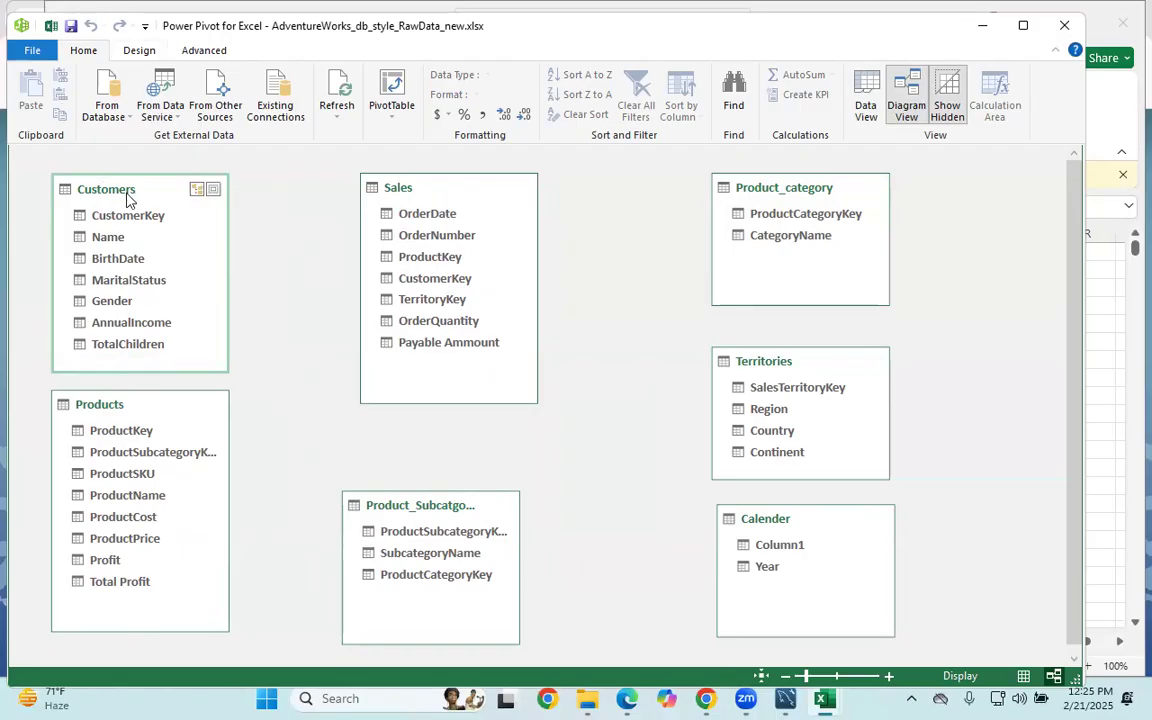
# Relate Customers to Sales on CustomerKey, and Products to Sales on ProductKey, with Products set slightly lower.
pyautogui.moveTo(138, 220); pyautogui.dragTo(450, 288)
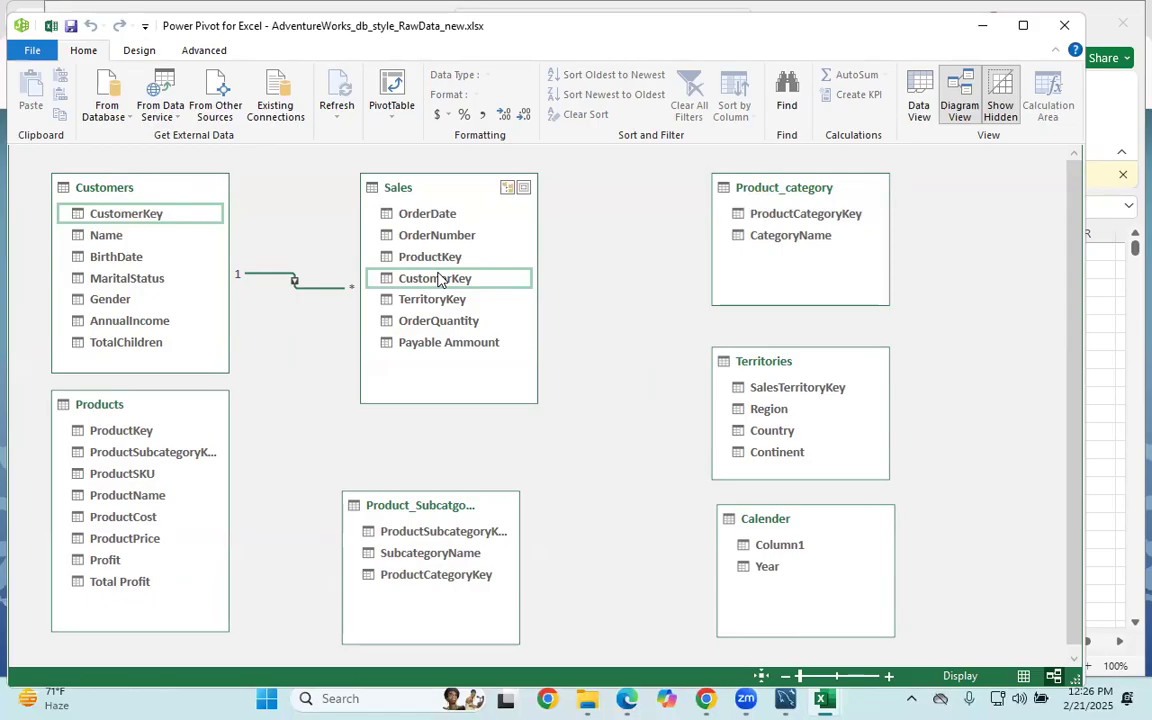
pyautogui.moveTo(165, 413); pyautogui.dragTo(158, 440)
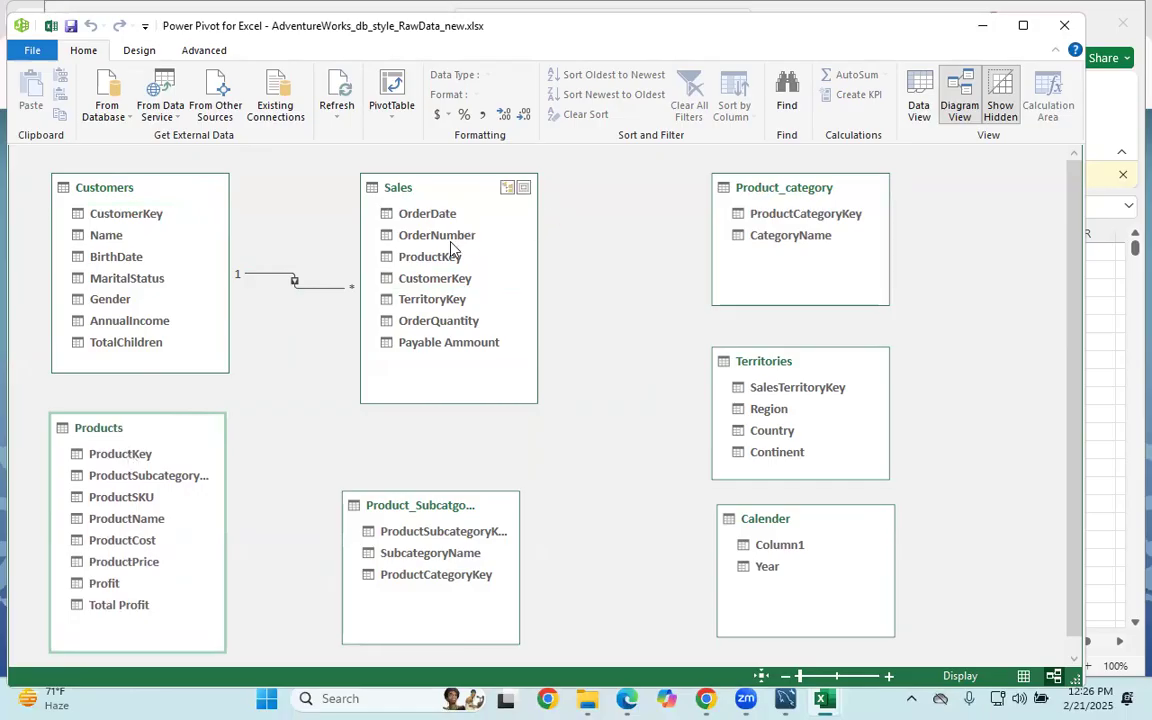
pyautogui.moveTo(127, 458); pyautogui.dragTo(426, 257)
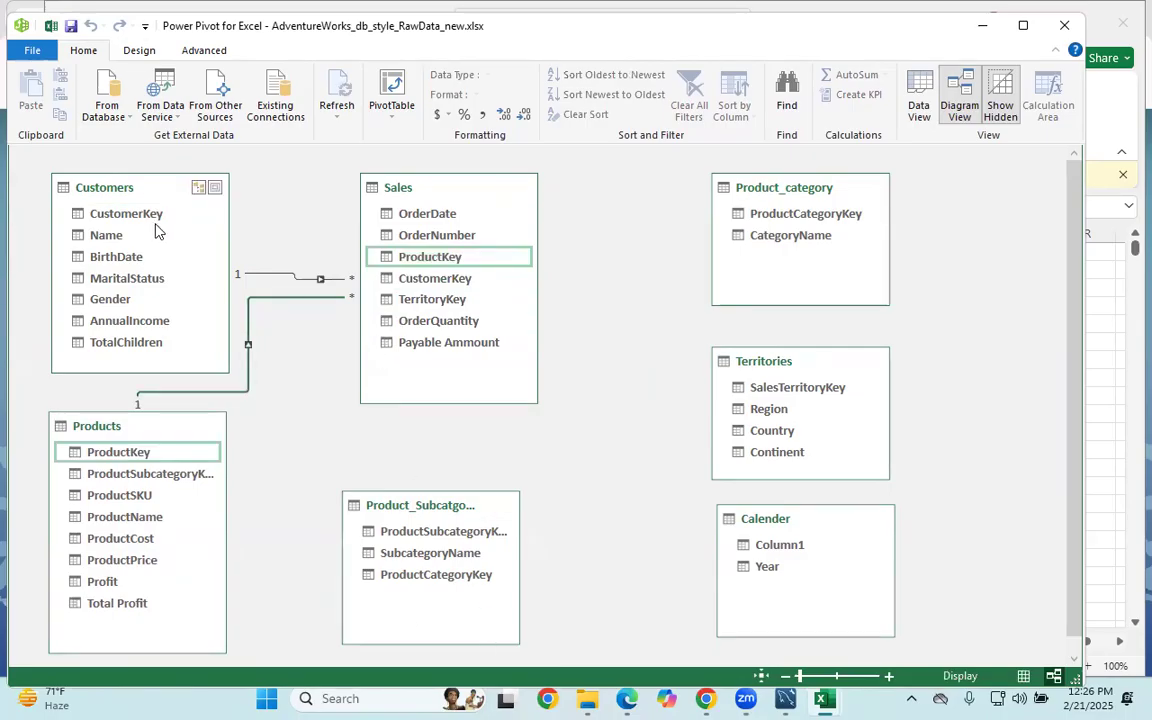
pyautogui.click(601, 293)
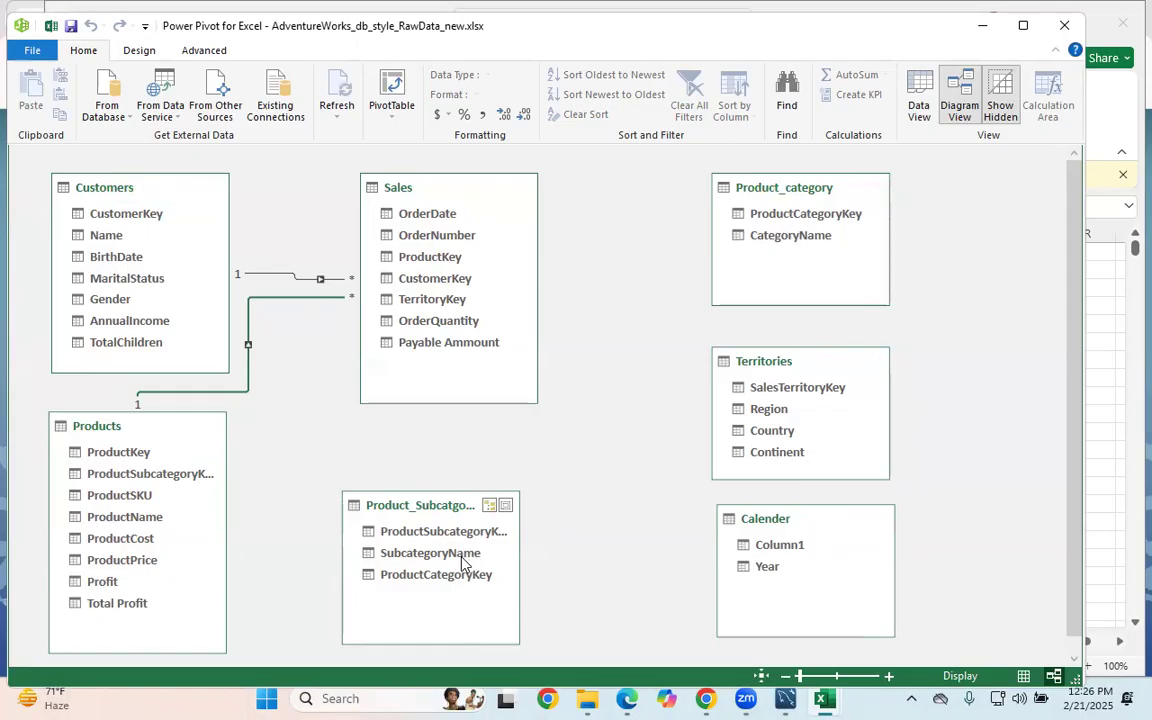
# Relate Product_Subcatgory to Product_category on ProductCategoryKey, and swap the positions of Product_Subcatgory and Calender.
pyautogui.moveTo(463, 580); pyautogui.dragTo(740, 215)
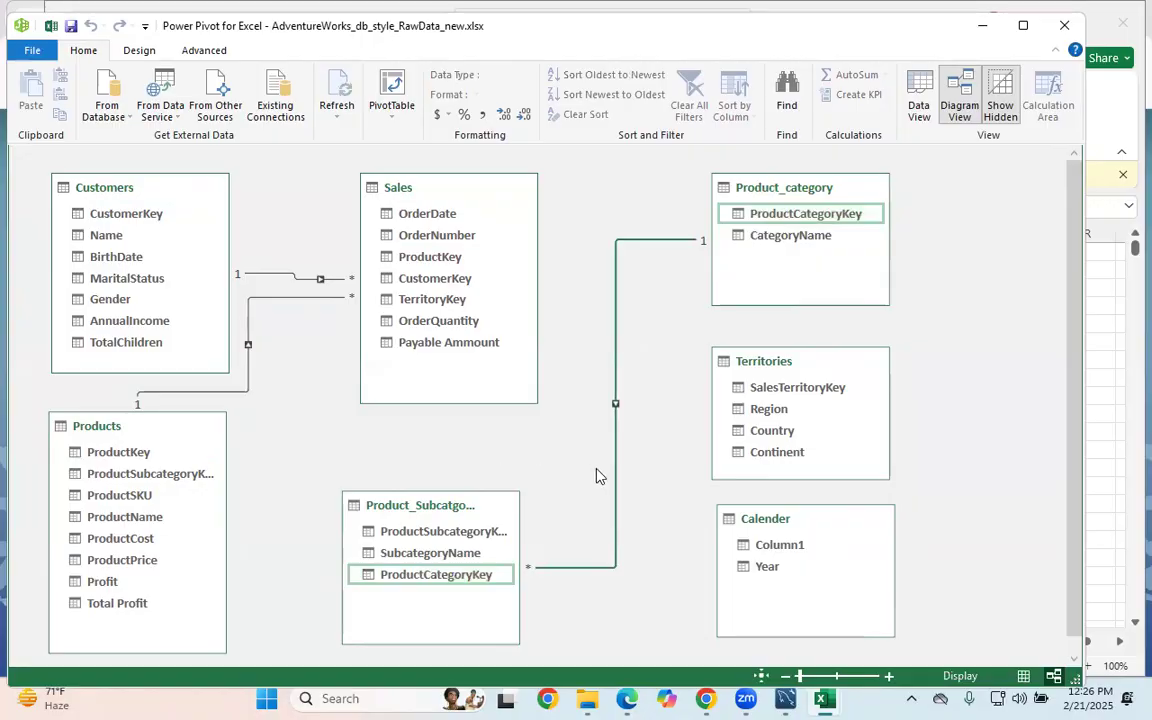
pyautogui.moveTo(810, 528); pyautogui.dragTo(362, 546)
pyautogui.moveTo(447, 511); pyautogui.dragTo(775, 512)
# Relate the OrderDate field of Sales to Column1 of the Calender table.
pyautogui.moveTo(447, 214); pyautogui.dragTo(363, 584)
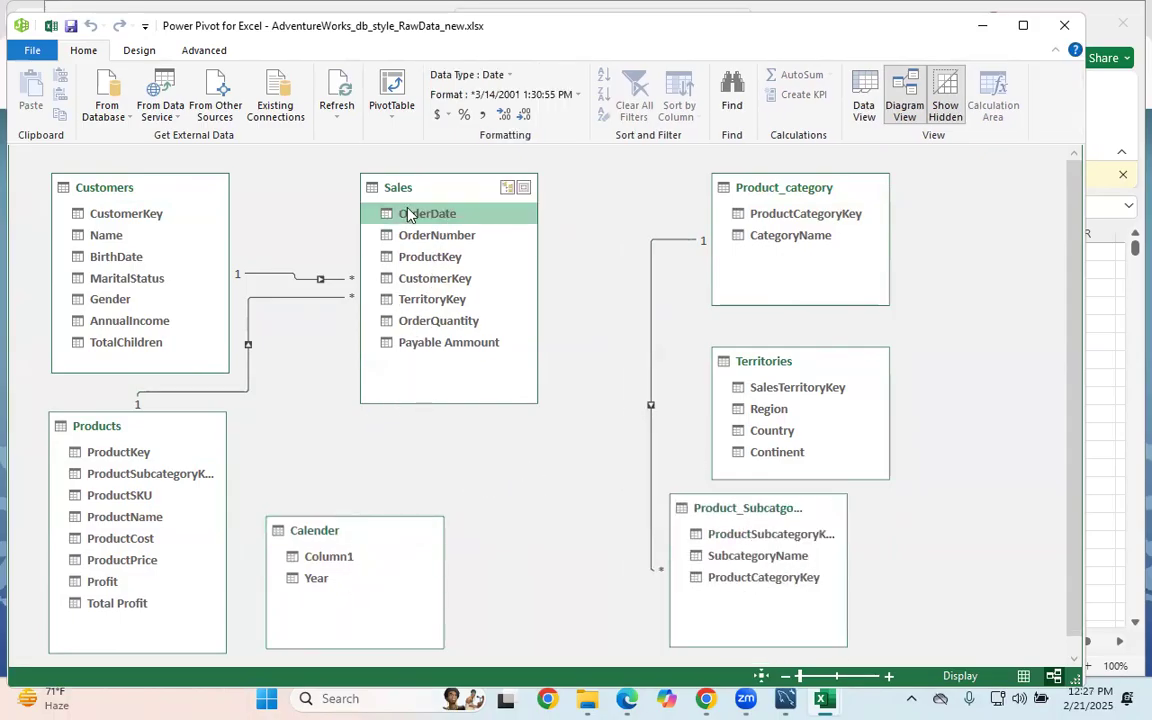
pyautogui.moveTo(427, 230); pyautogui.dragTo(330, 585)
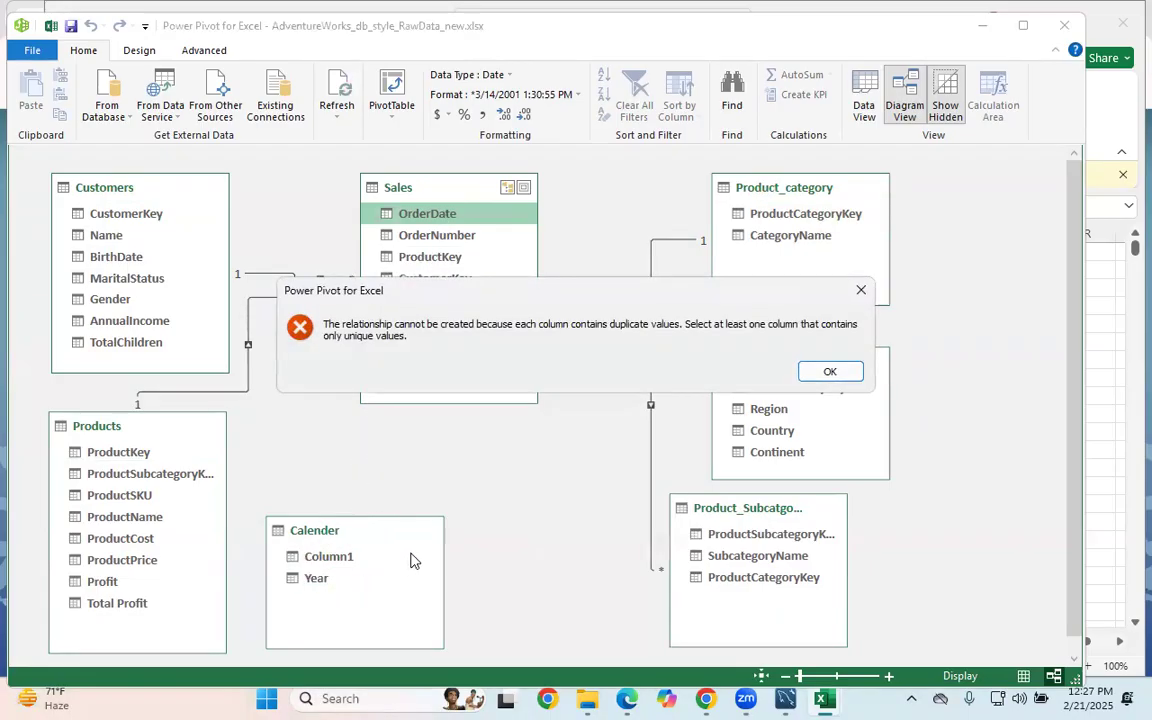
pyautogui.click(830, 372)
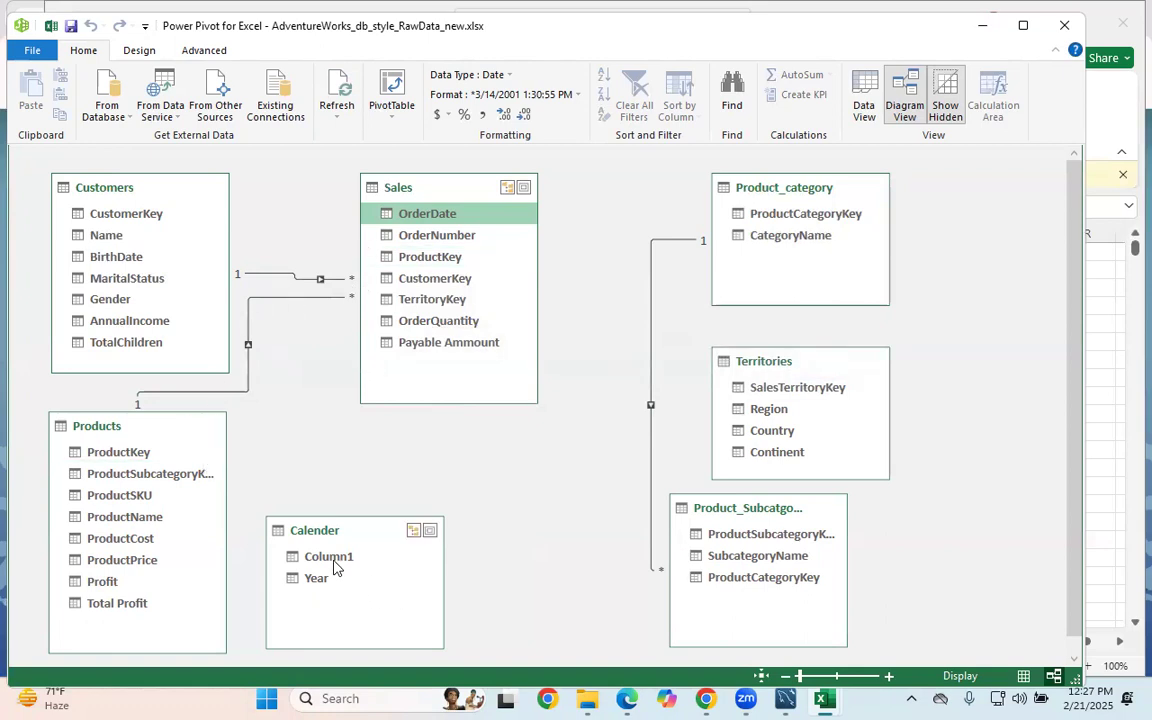
pyautogui.moveTo(432, 213); pyautogui.dragTo(345, 557)
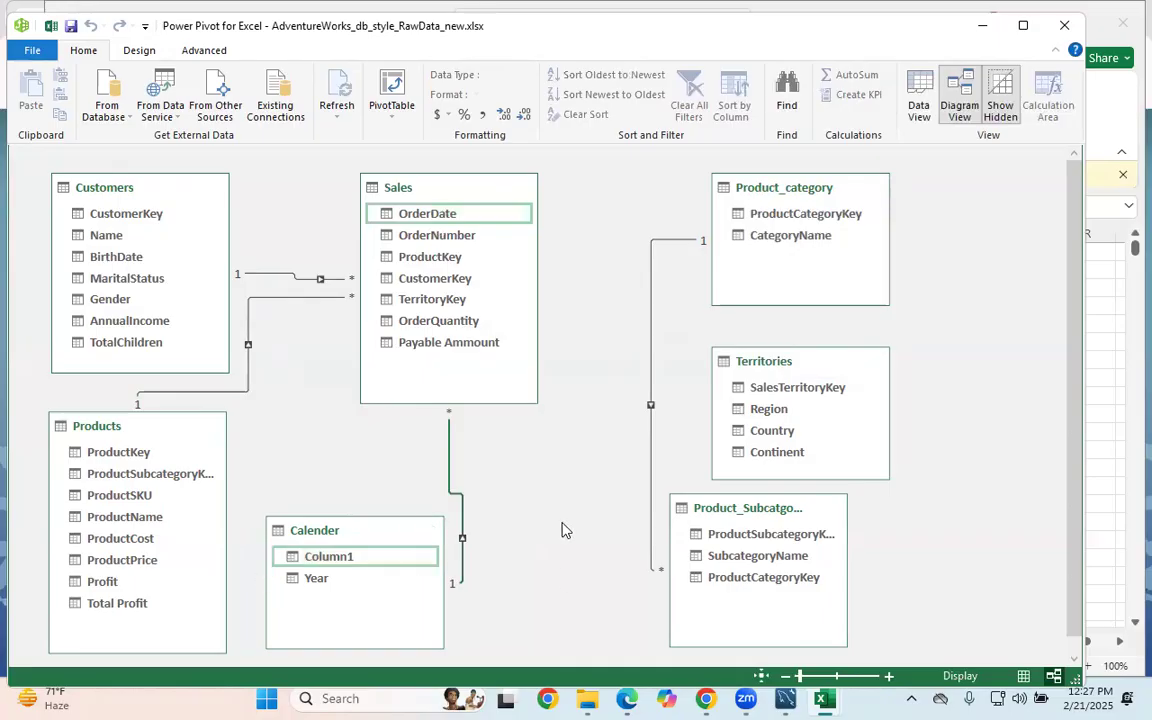
# Place Territories beside Sales and Product_Subcatgory below Product_category, and relate TerritoryKey in Sales to SalesTerritoryKey in Territories.
pyautogui.moveTo(775, 364); pyautogui.dragTo(605, 430)
pyautogui.moveTo(775, 508); pyautogui.dragTo(875, 471)
pyautogui.moveTo(638, 442); pyautogui.dragTo(676, 400)
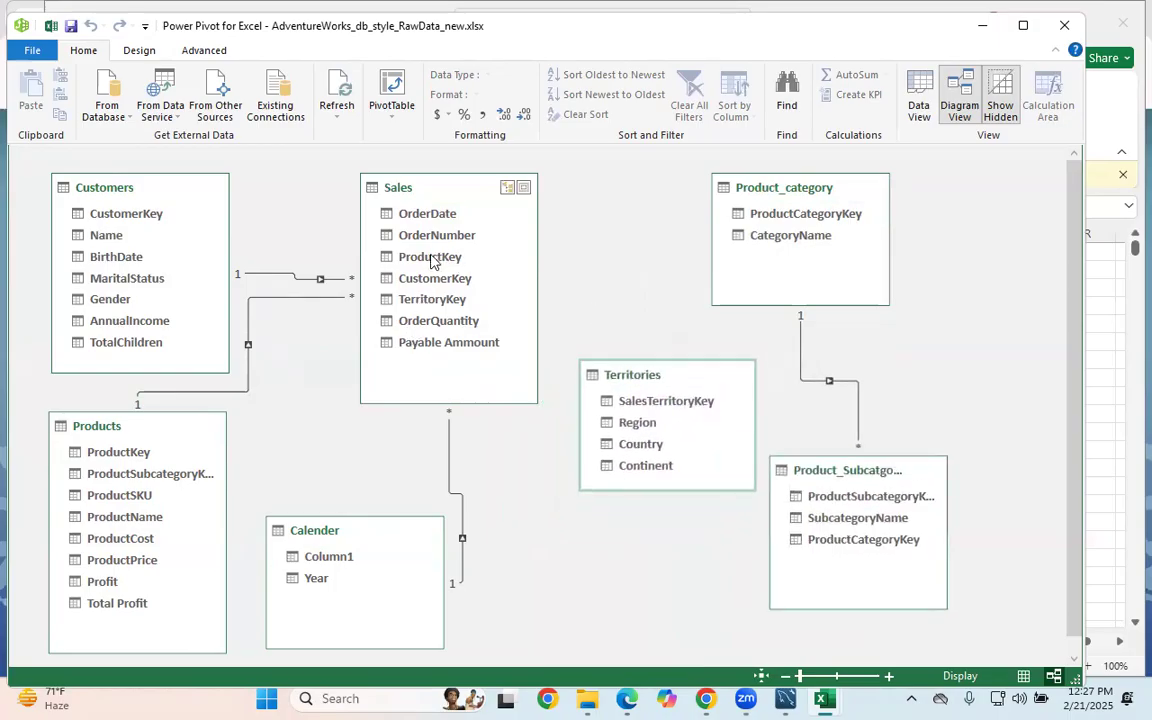
pyautogui.moveTo(424, 300); pyautogui.dragTo(655, 405)
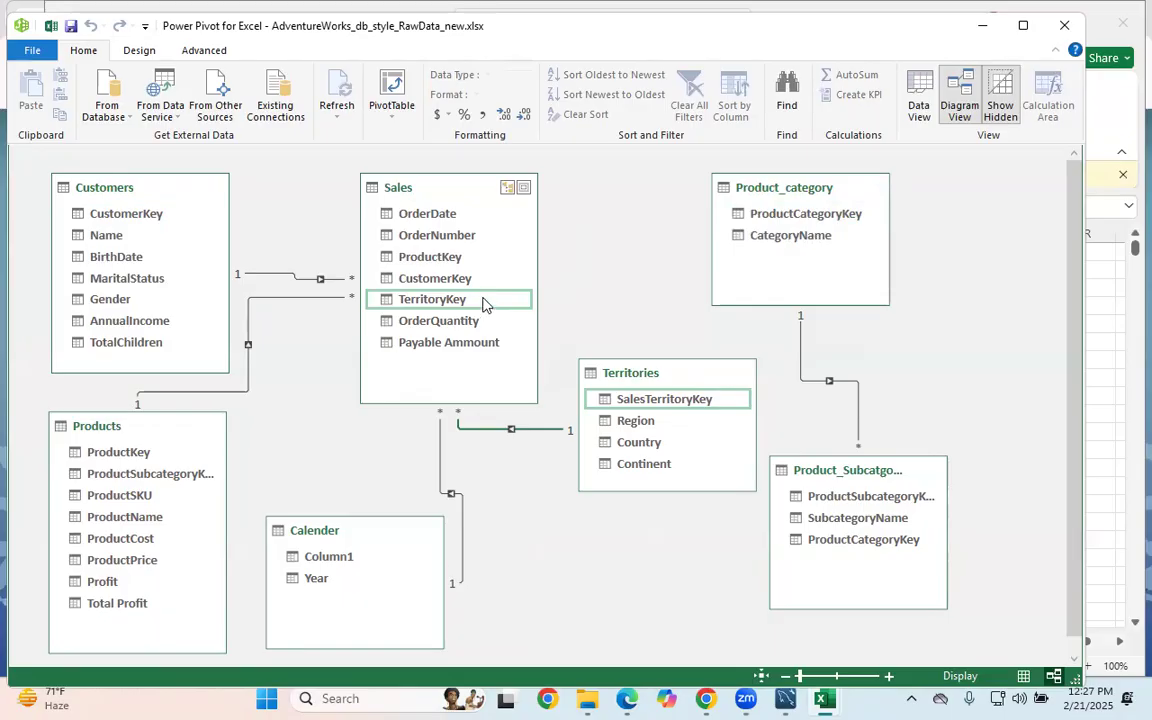
# Swap the positions of Products and Territories, and place Calender between them beneath Sales.
pyautogui.click(436, 259)
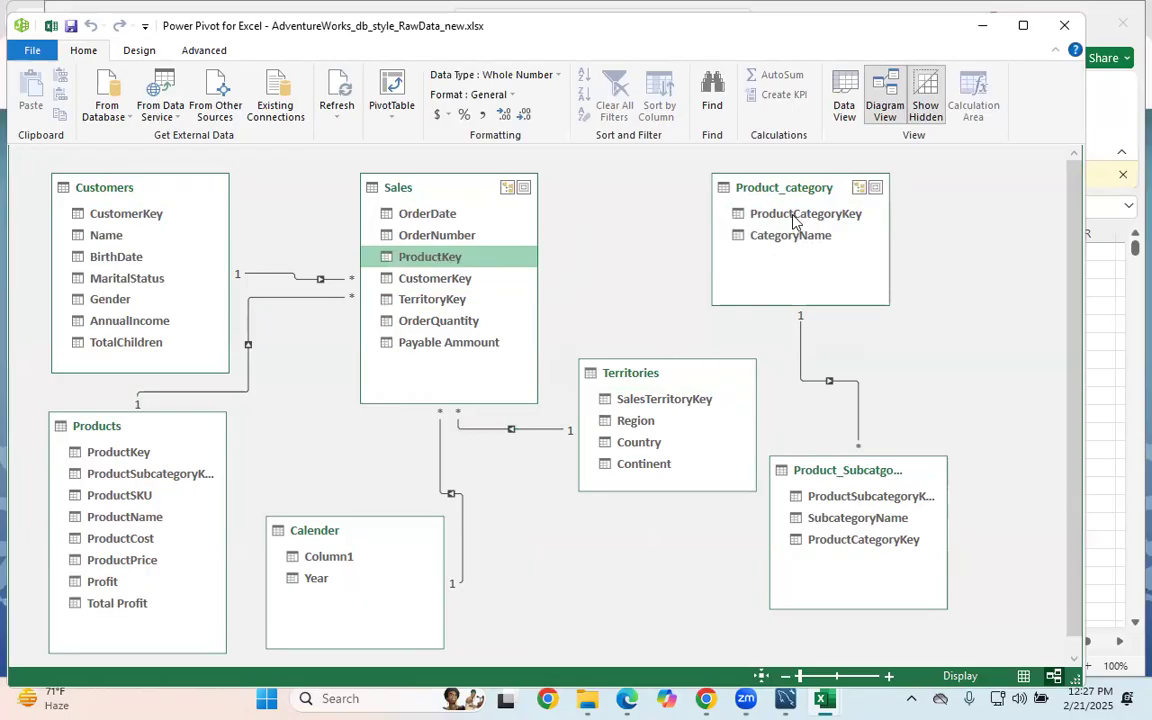
pyautogui.moveTo(123, 432); pyautogui.dragTo(624, 493)
pyautogui.moveTo(373, 537); pyautogui.dragTo(380, 576)
pyautogui.moveTo(659, 376); pyautogui.dragTo(124, 445)
pyautogui.moveTo(325, 571); pyautogui.dragTo(382, 529)
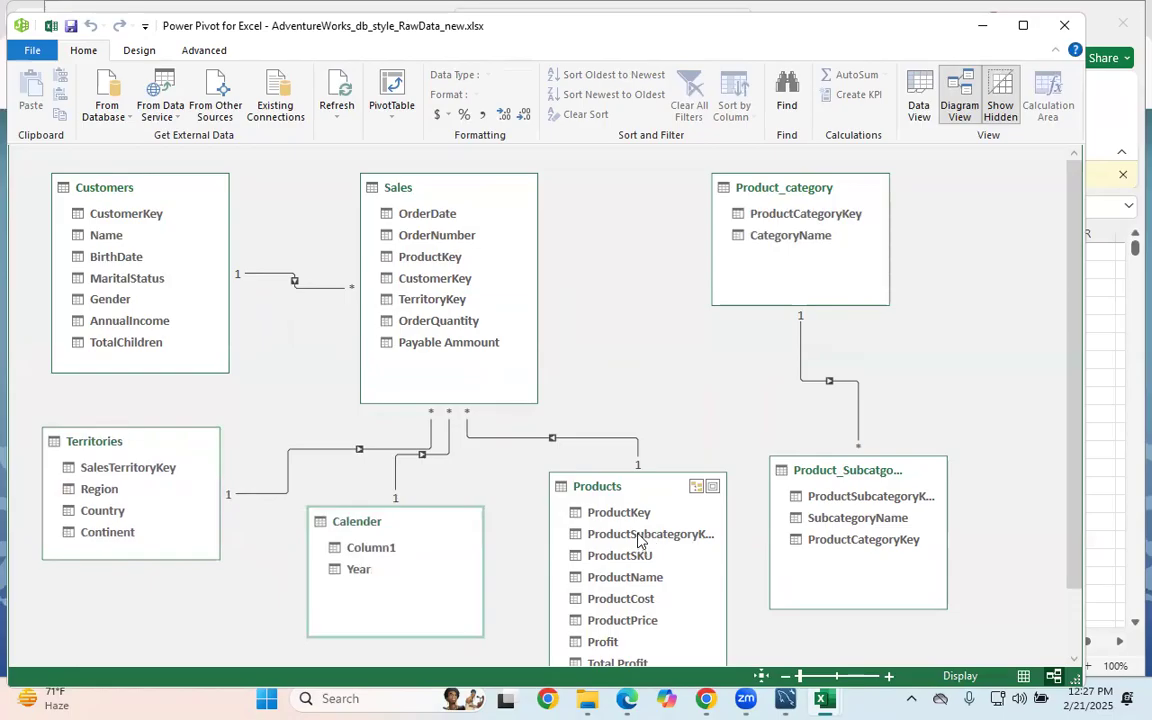
# Relate Product_Subcatgory to Products on the product subcategory key, and line up Product_category and Product_Subcatgory in the same row as Sales.
pyautogui.moveTo(890, 497); pyautogui.dragTo(672, 537)
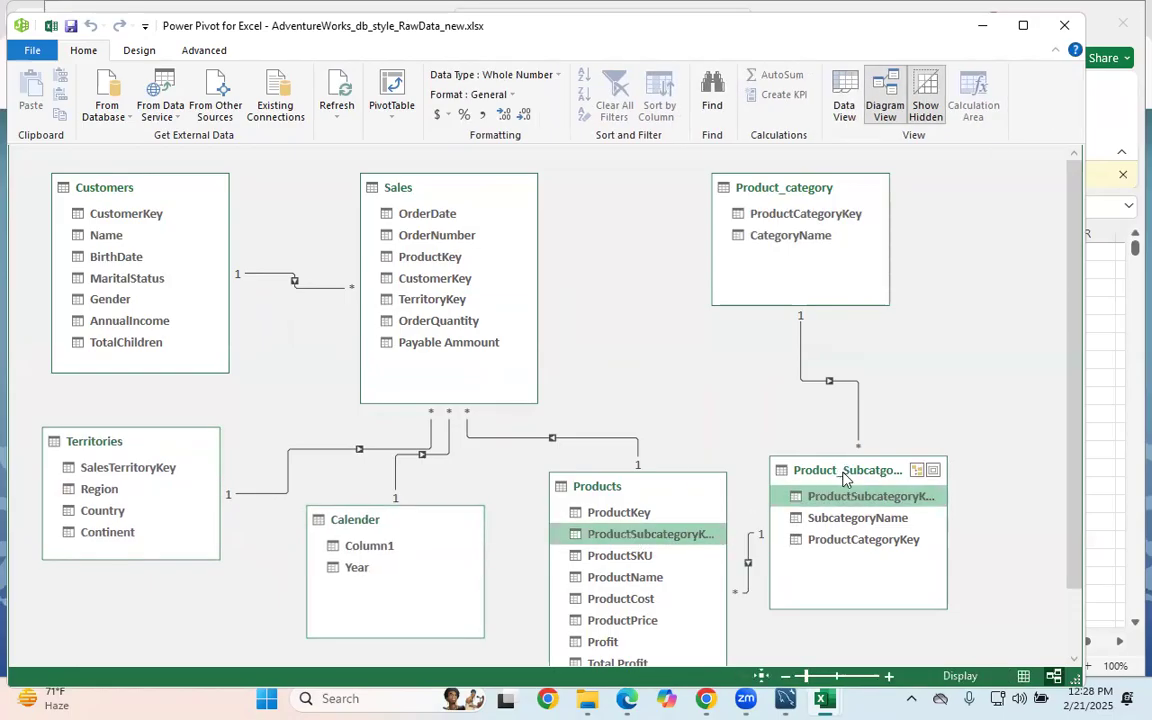
pyautogui.moveTo(805, 189); pyautogui.dragTo(617, 203)
pyautogui.moveTo(877, 468); pyautogui.dragTo(988, 187)
pyautogui.moveTo(673, 190); pyautogui.dragTo(730, 183)
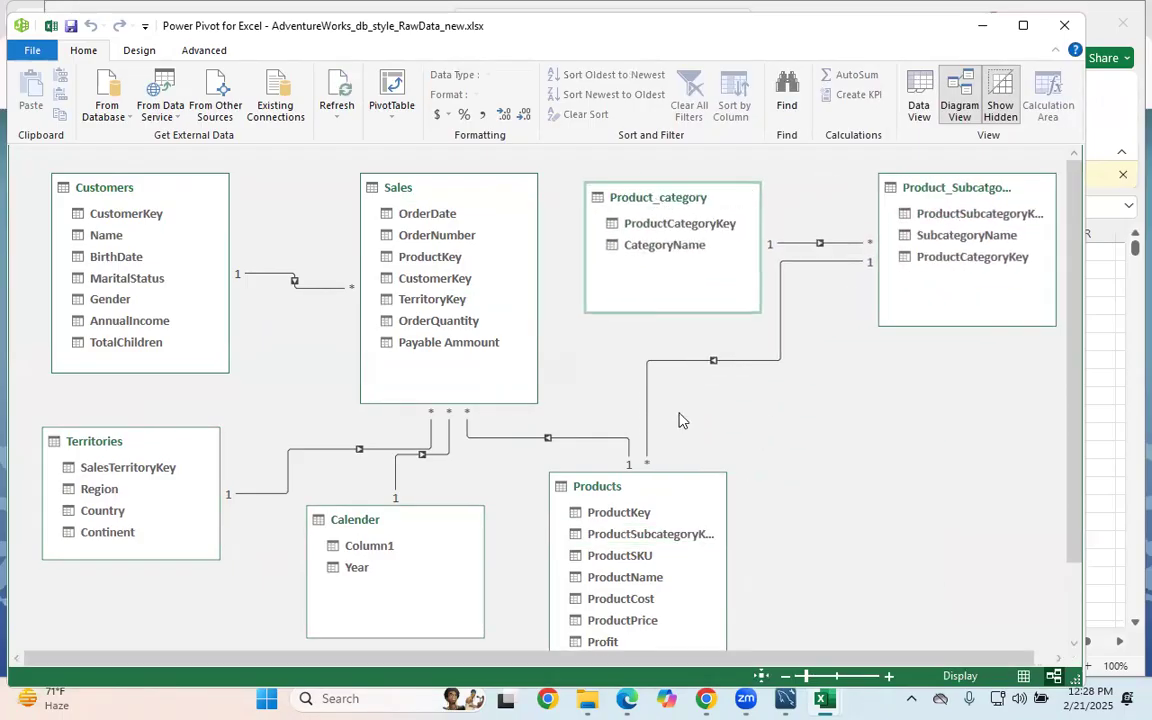
# Move Products beneath Product_Subcatgory and reduce its height.
pyautogui.moveTo(664, 496); pyautogui.dragTo(876, 516)
pyautogui.scroll(-1, 645, 486)
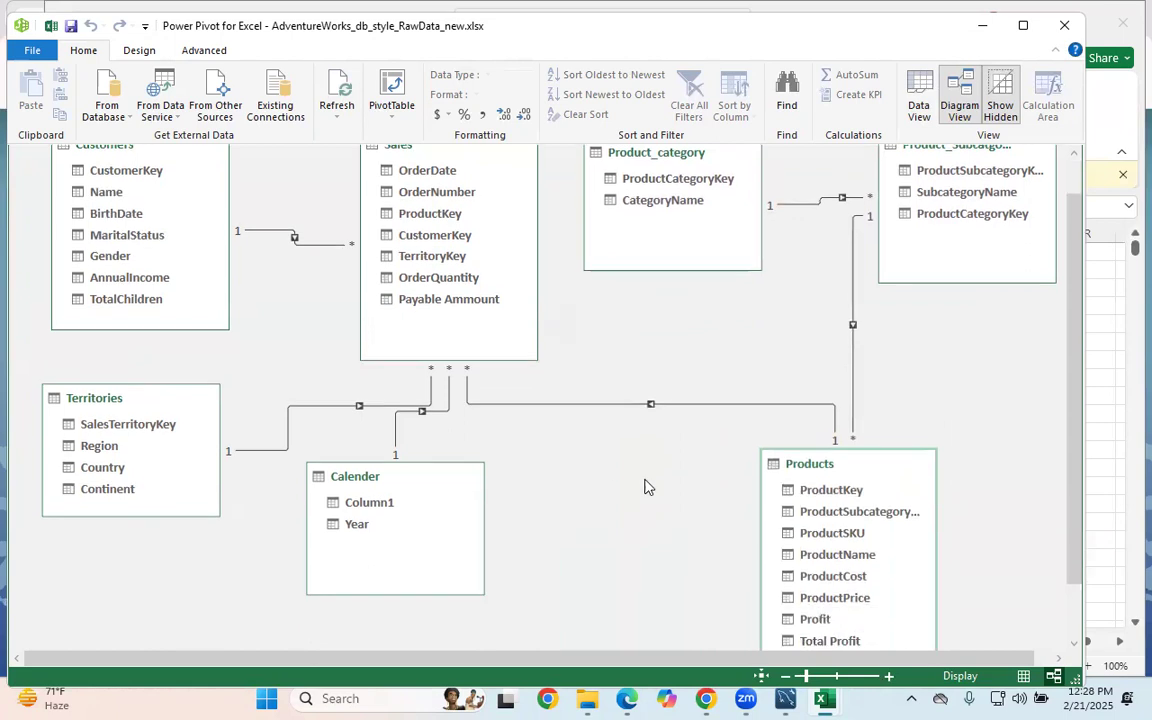
pyautogui.moveTo(820, 484); pyautogui.dragTo(870, 467)
pyautogui.scroll(-1, 685, 489)
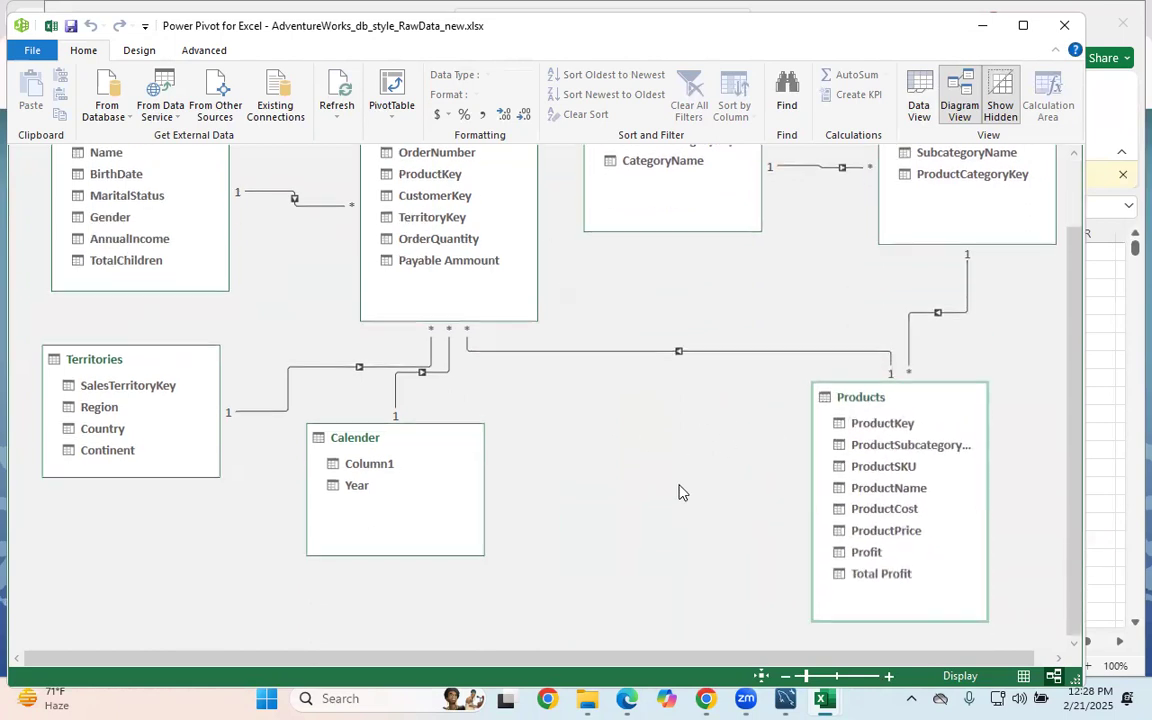
pyautogui.moveTo(866, 622); pyautogui.dragTo(864, 556)
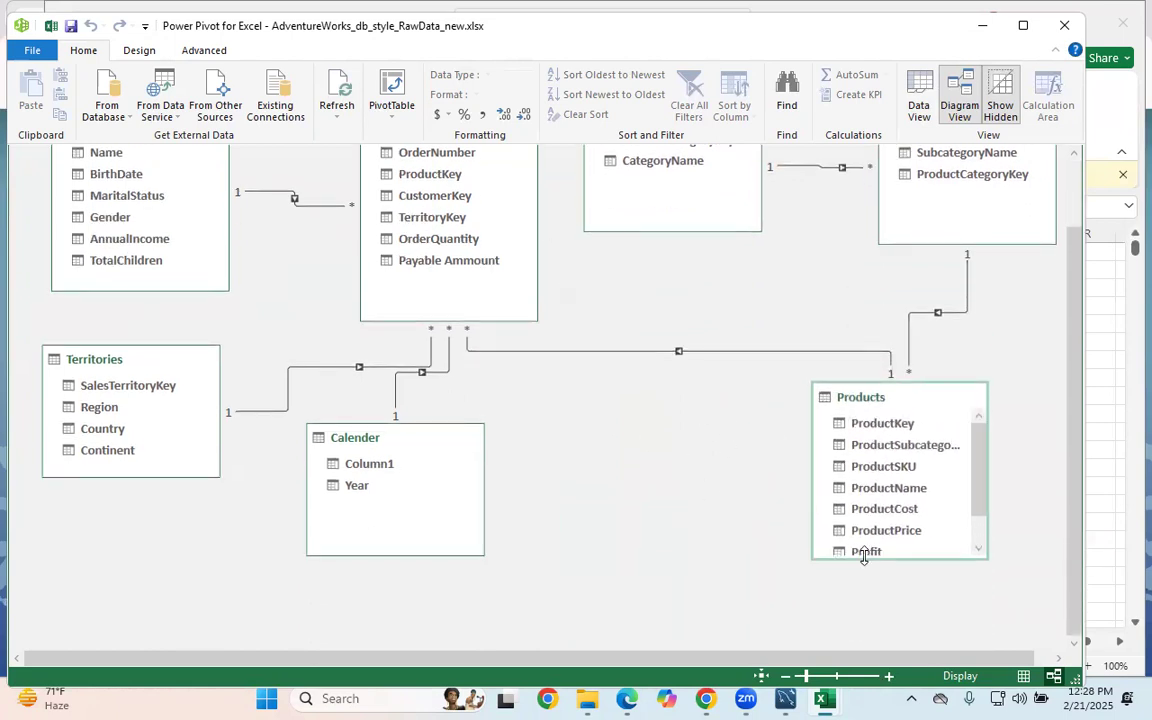
pyautogui.scroll(2, 621, 497)
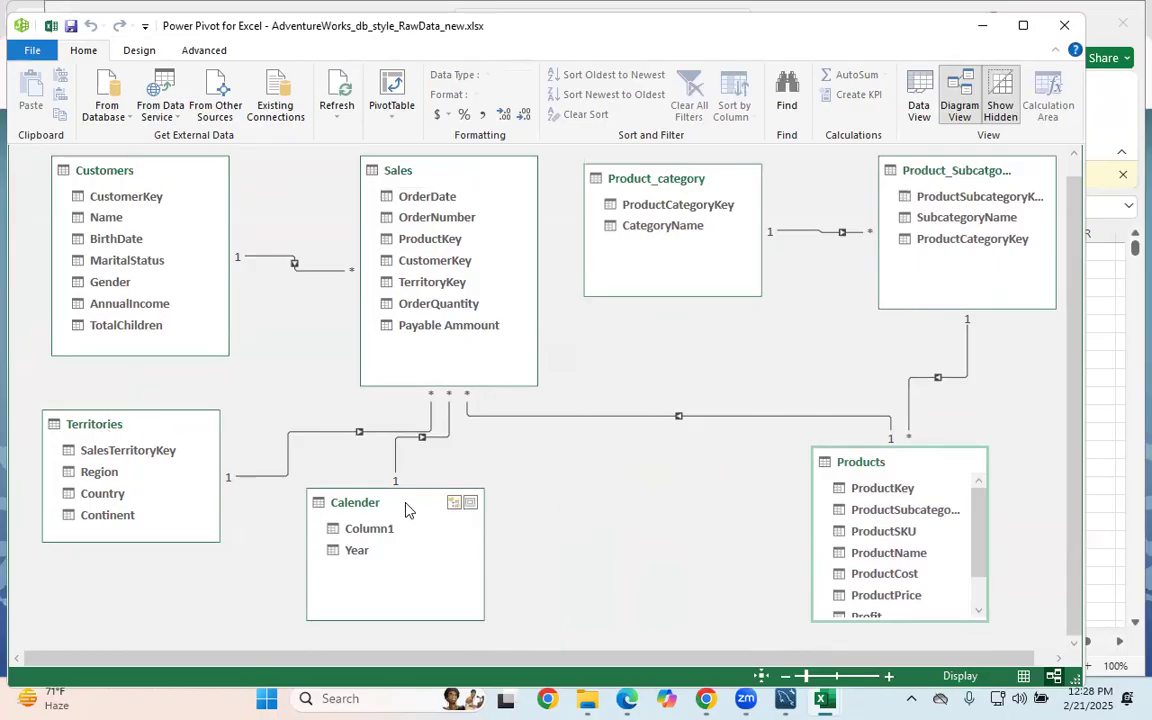
# Place Calender midway between Territories and Products, and keep Territories just beneath Customers.
pyautogui.moveTo(405, 504); pyautogui.dragTo(582, 514)
pyautogui.moveTo(128, 360); pyautogui.dragTo(226, 439)
pyautogui.scroll(2, 363, 465)
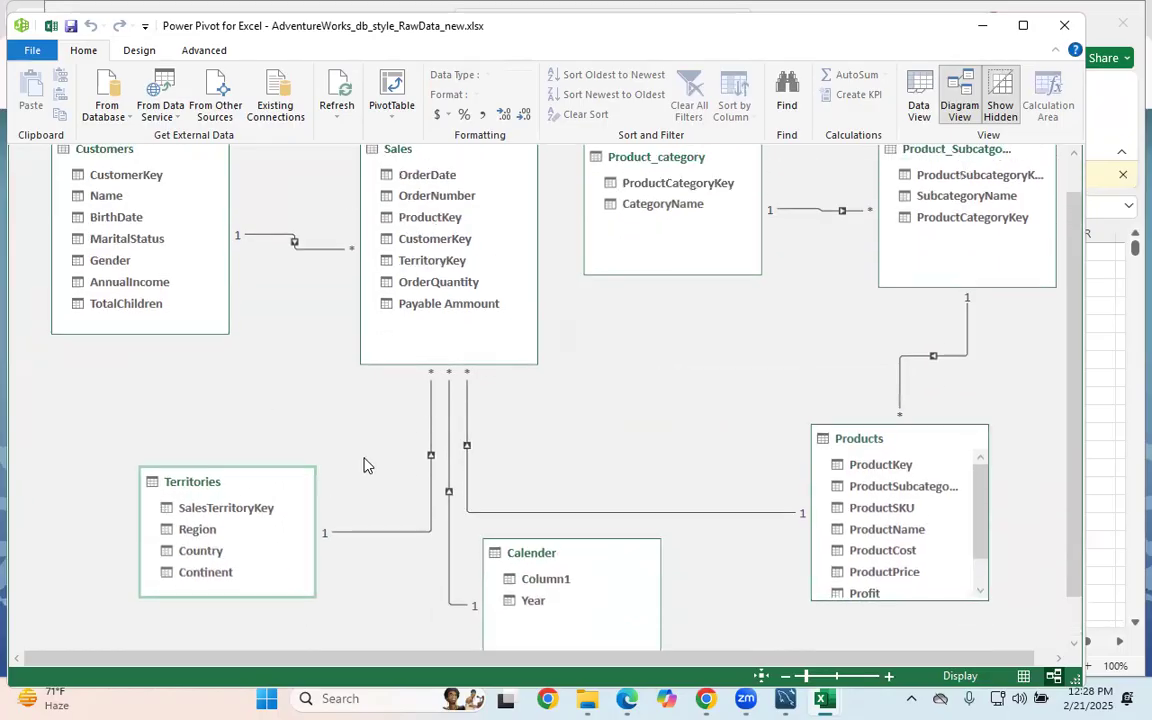
pyautogui.moveTo(190, 520); pyautogui.dragTo(90, 457)
pyautogui.moveTo(537, 593); pyautogui.dragTo(504, 510)
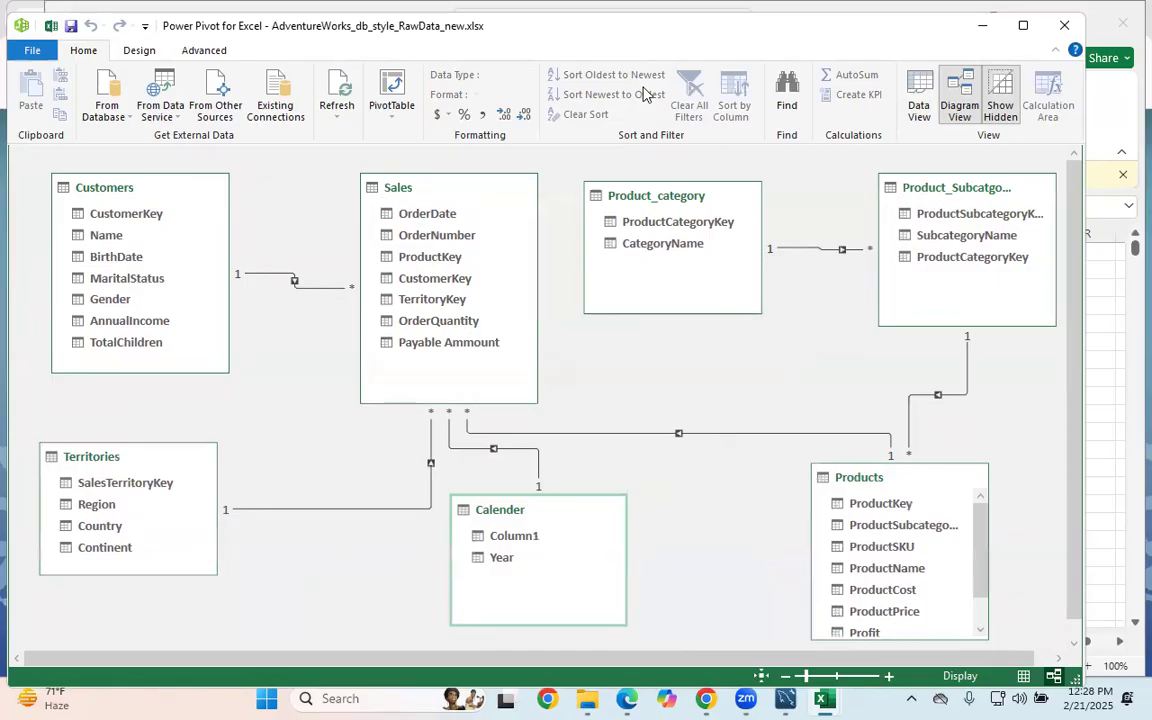
# Enlarge the data model window and create a PivotTable from the model on a new worksheet.
pyautogui.click(1023, 25)
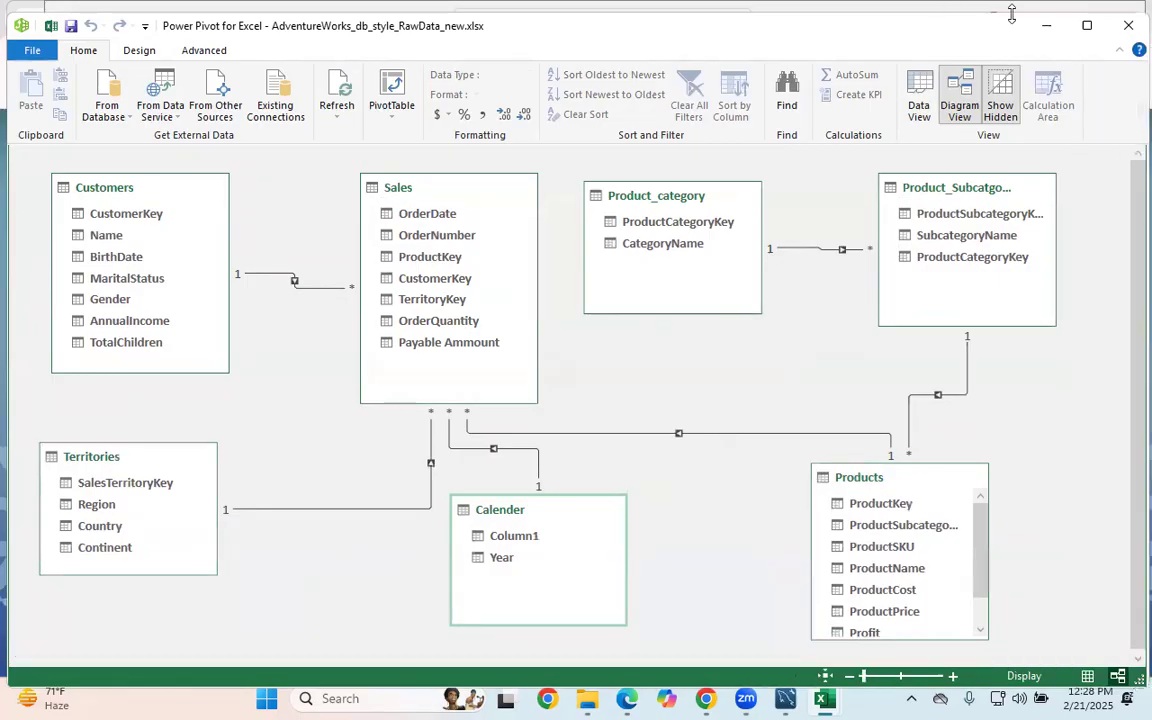
pyautogui.click(397, 107)
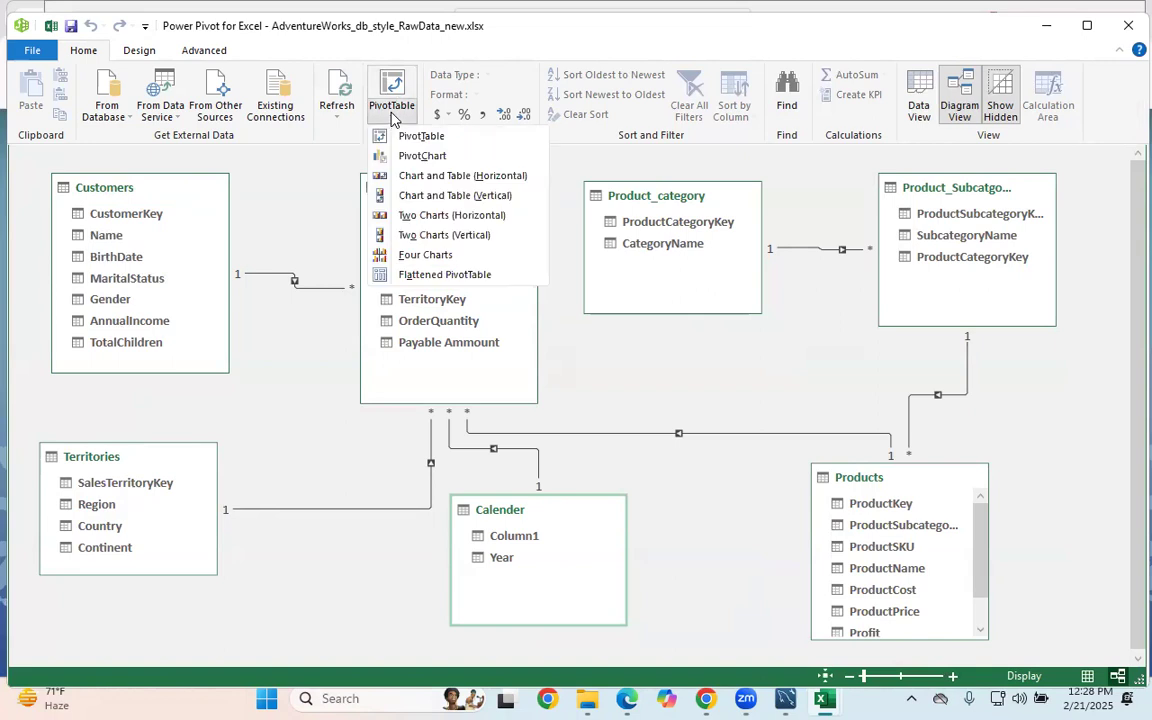
pyautogui.click(445, 142)
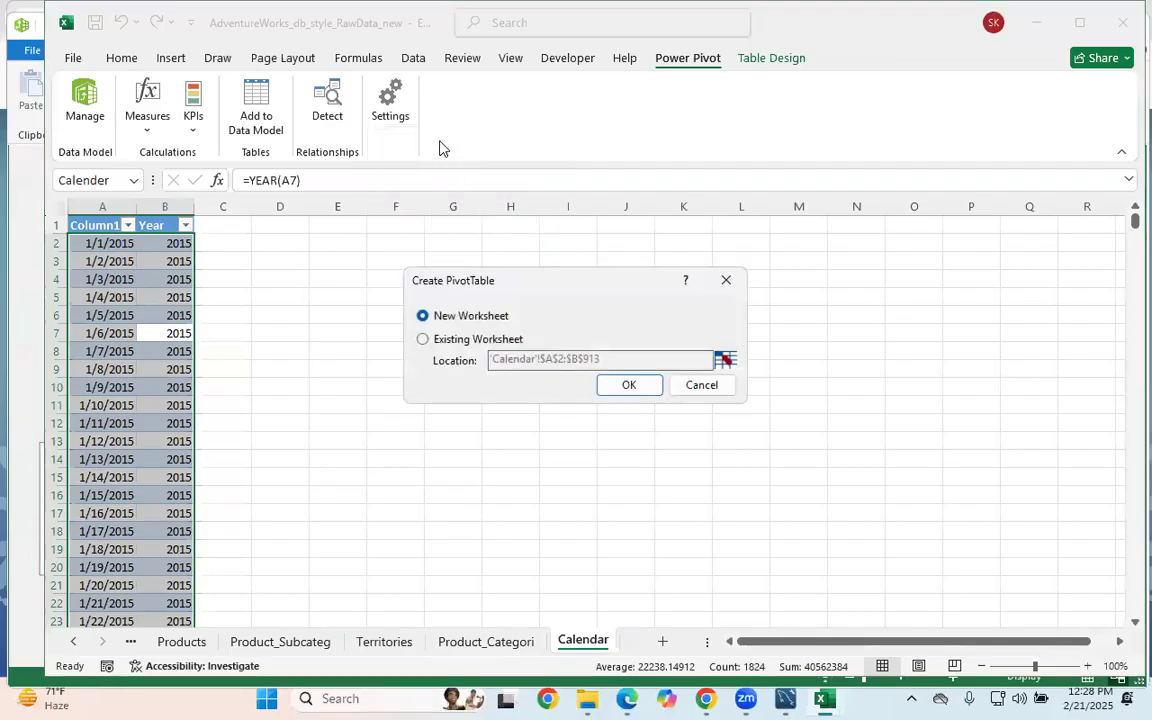
pyautogui.click(628, 386)
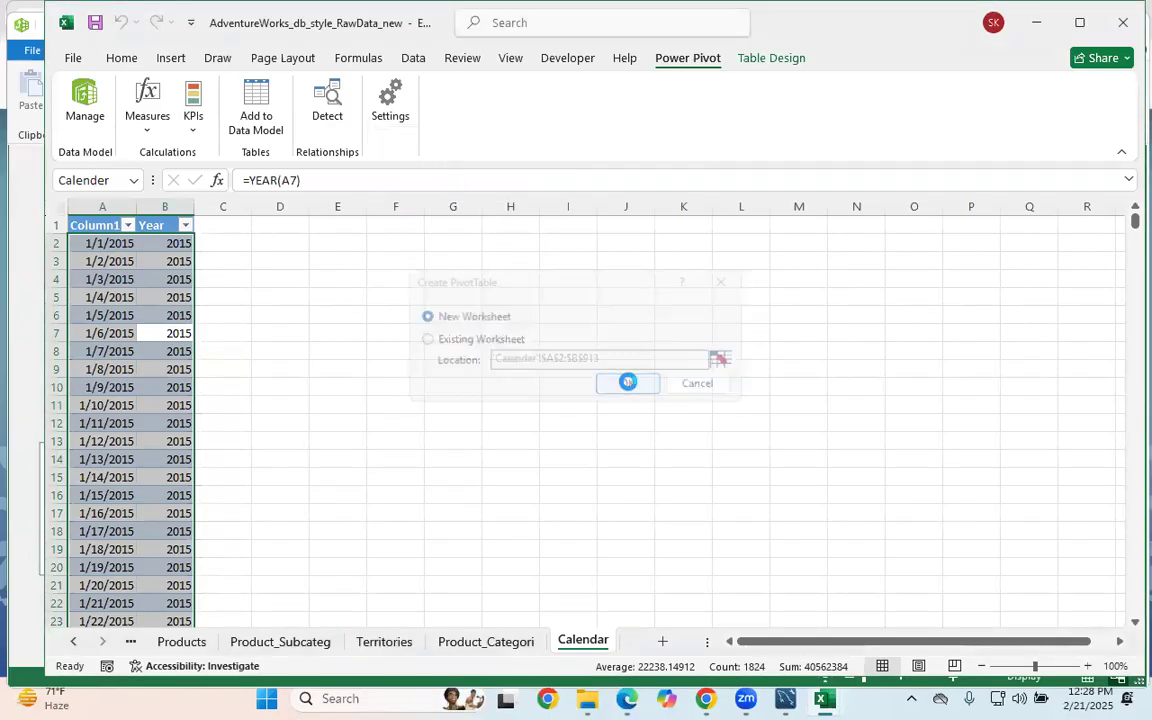
# Delete the two empty rows at the top of Sheet1, above the PivotTable.
pyautogui.moveTo(57, 225); pyautogui.dragTo(61, 244)
pyautogui.rightClick(61, 244)
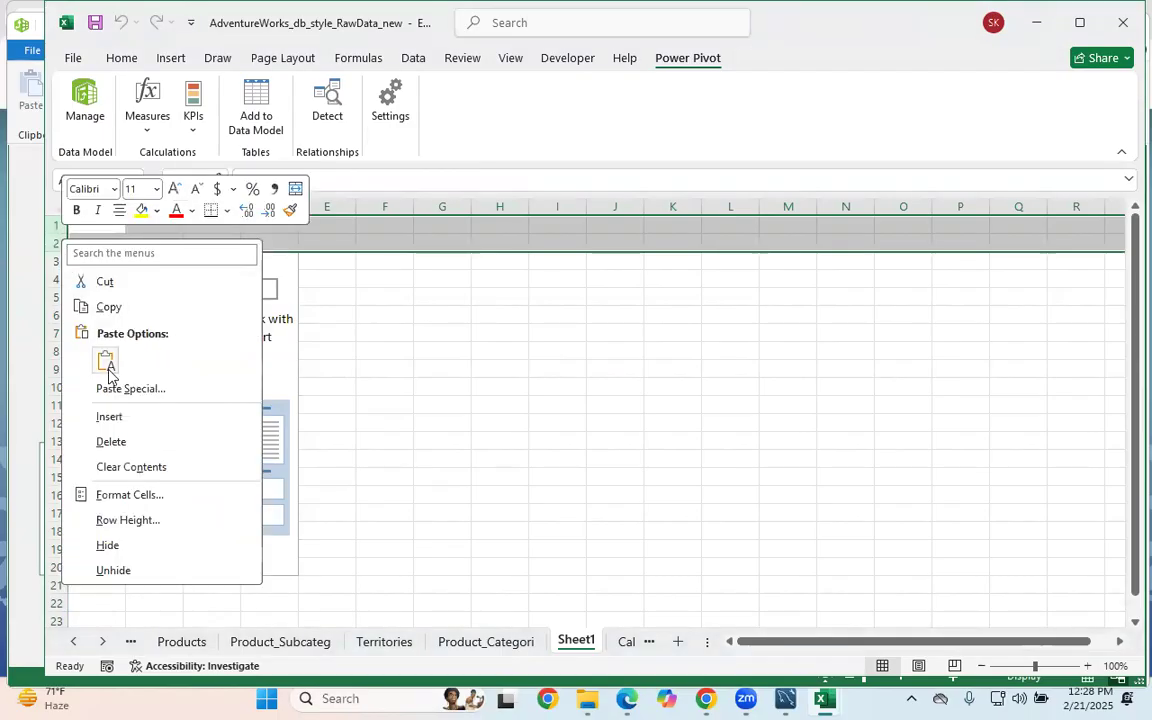
pyautogui.click(112, 443)
pyautogui.rightClick(90, 218)
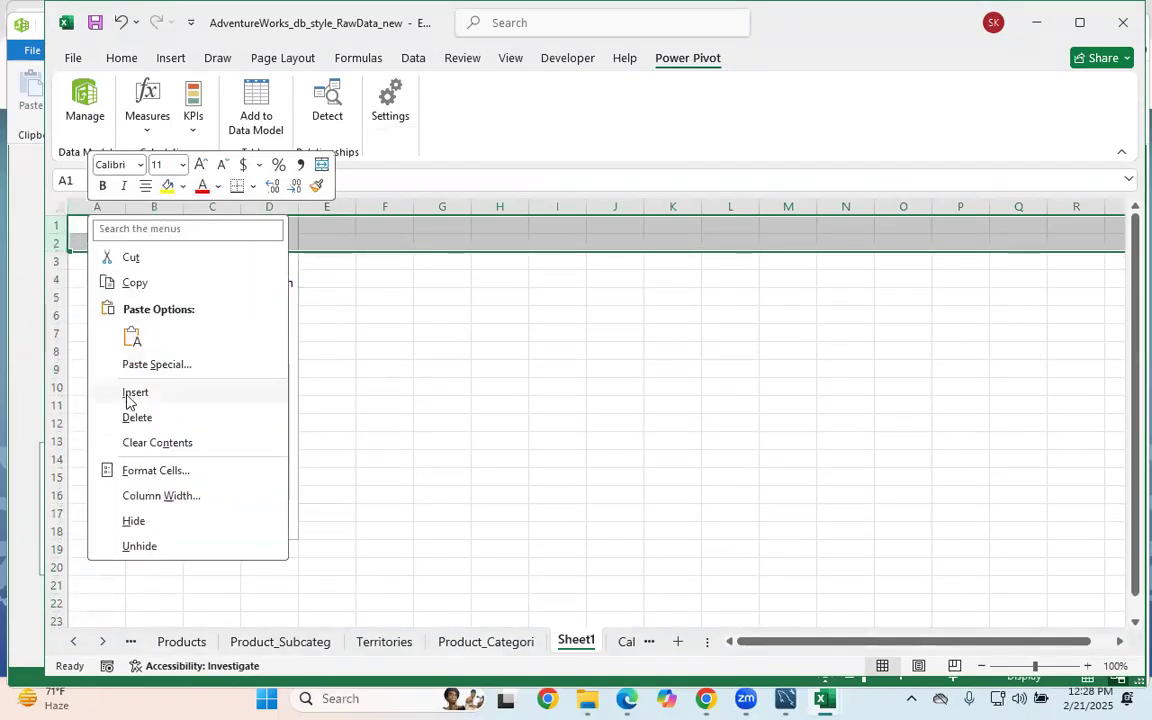
pyautogui.click(138, 418)
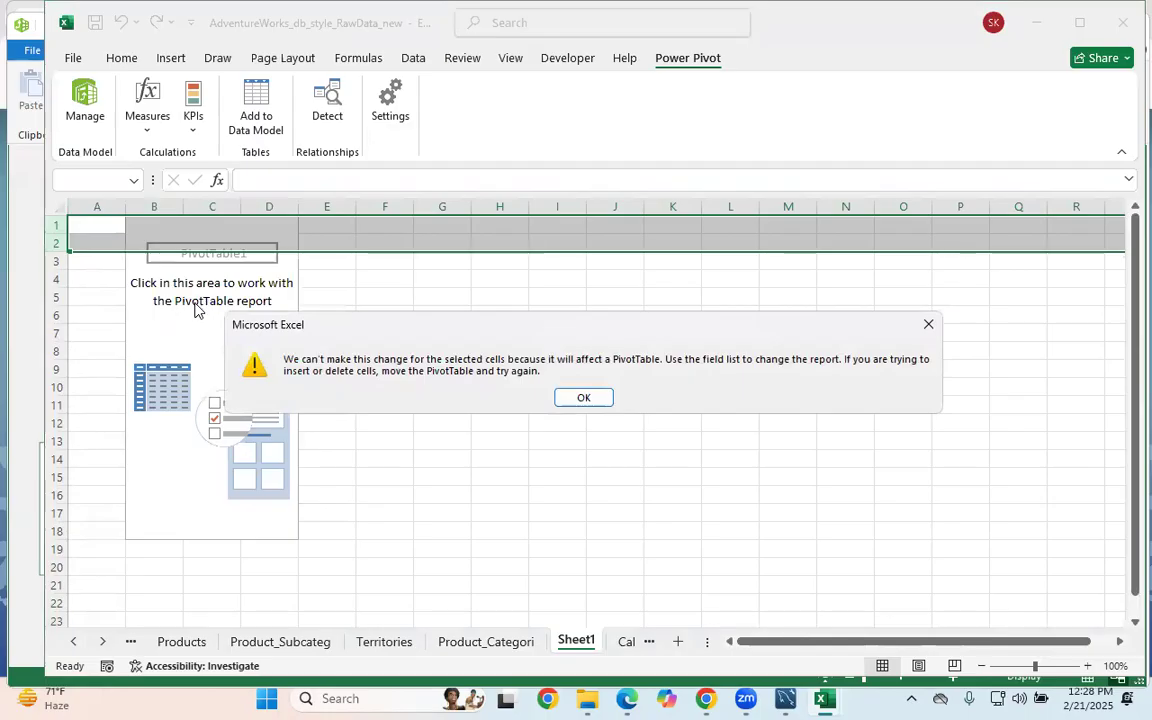
pyautogui.click(584, 396)
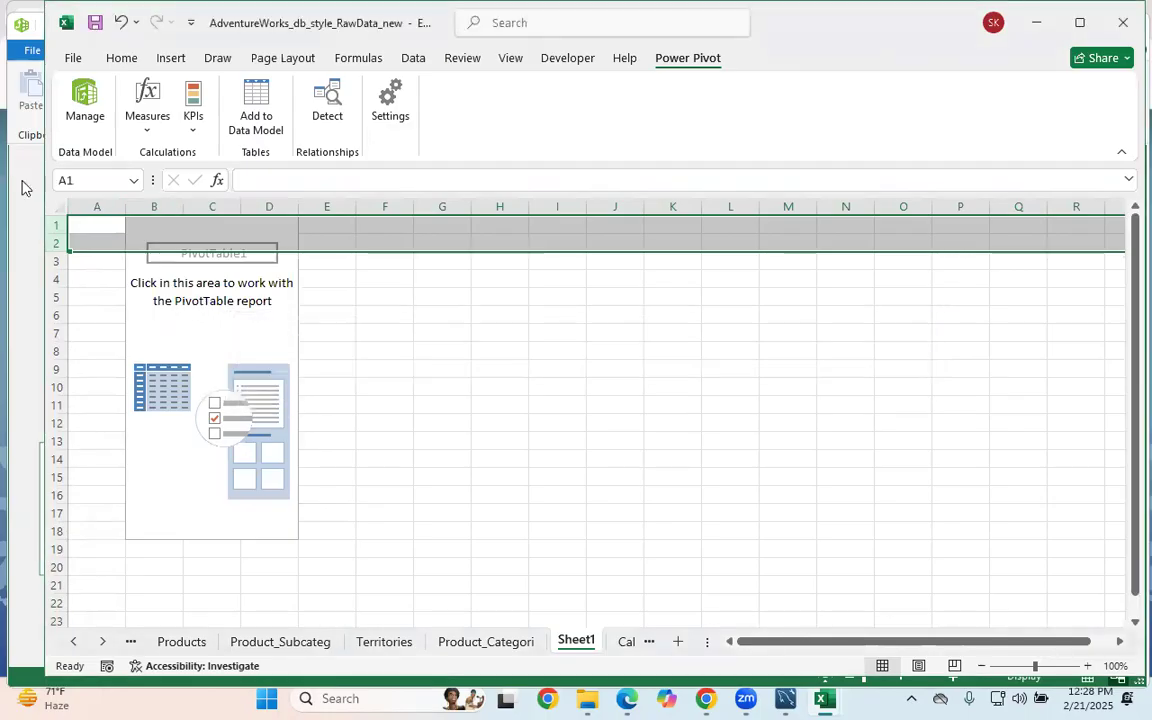
# Delete the empty column A so that the PivotTable starts in the first column of Sheet1.
pyautogui.click(96, 206)
pyautogui.rightClick(95, 206)
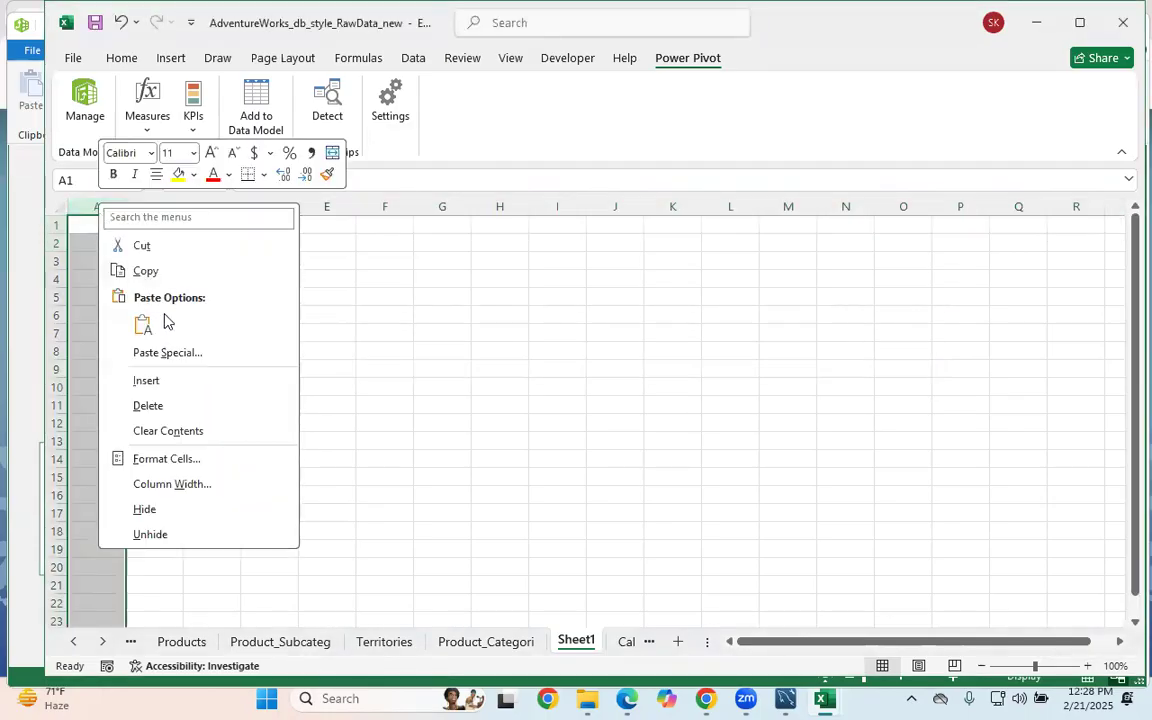
pyautogui.click(138, 408)
# Select a cell inside the PivotTable and look through its analysis and design options for the field list setting.
pyautogui.click(224, 222)
pyautogui.click(141, 240)
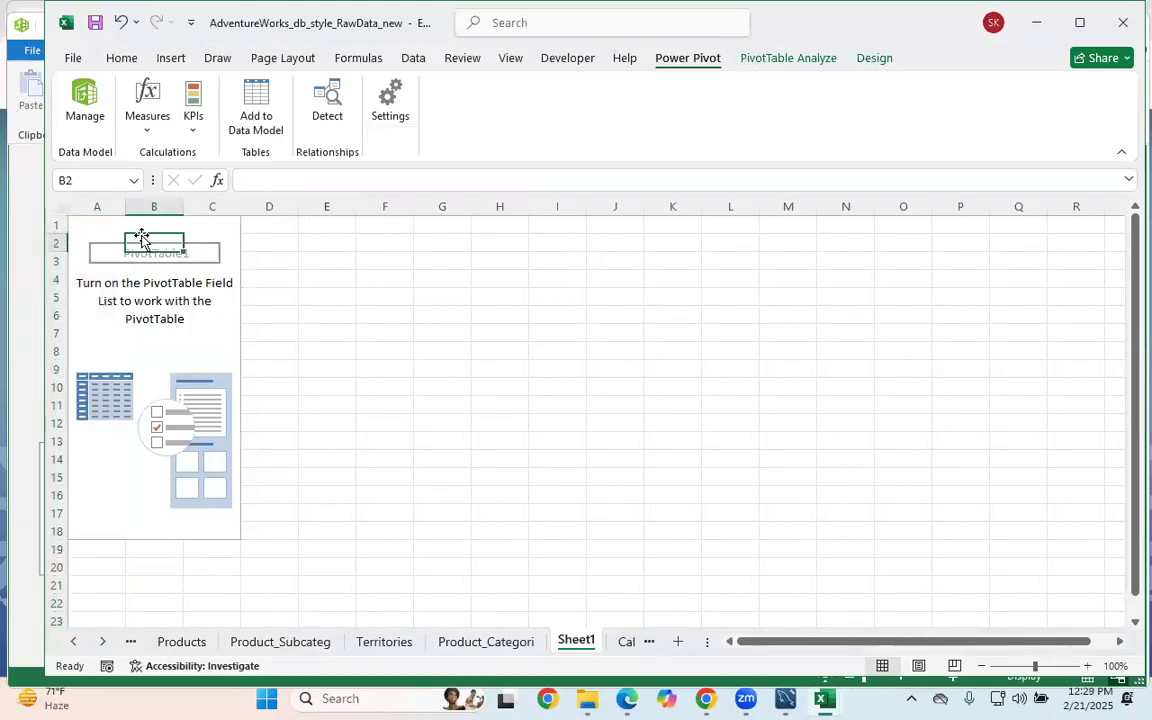
pyautogui.click(813, 60)
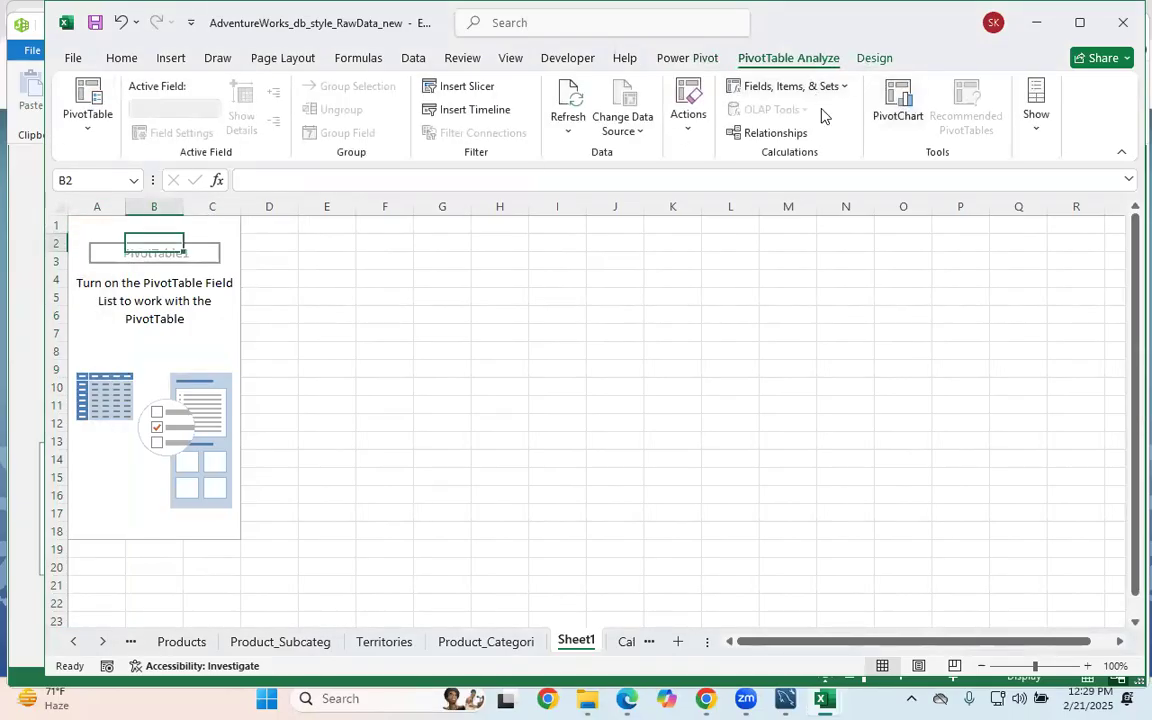
pyautogui.click(875, 60)
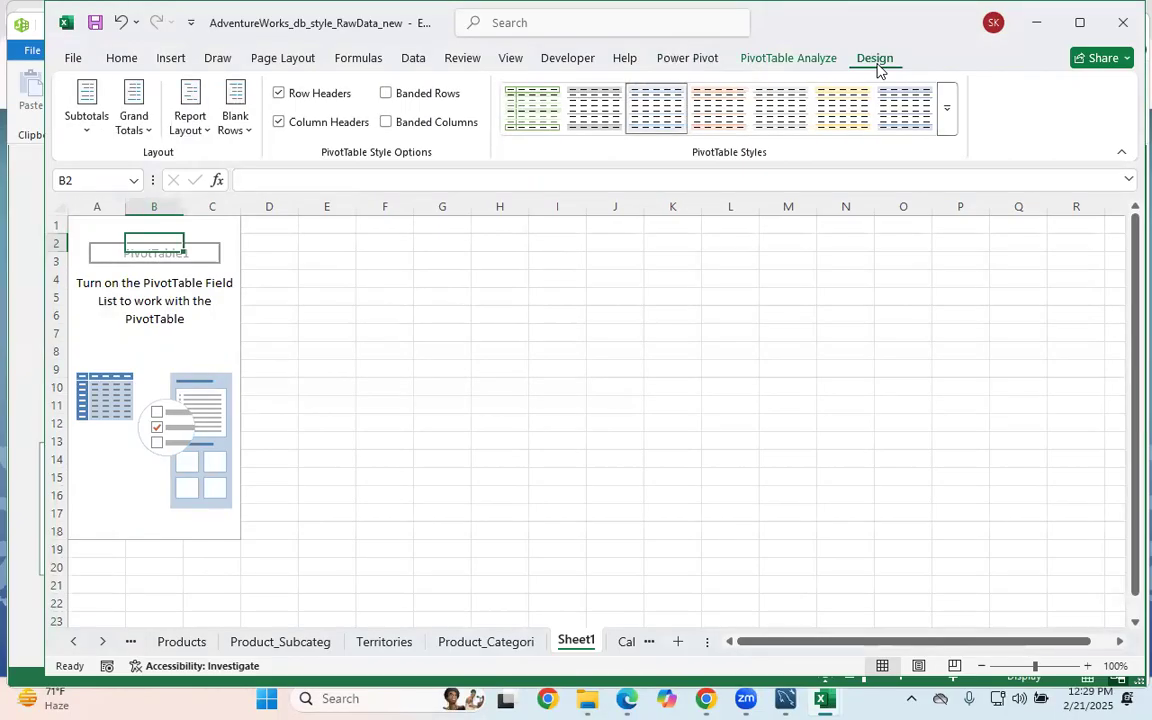
pyautogui.click(748, 60)
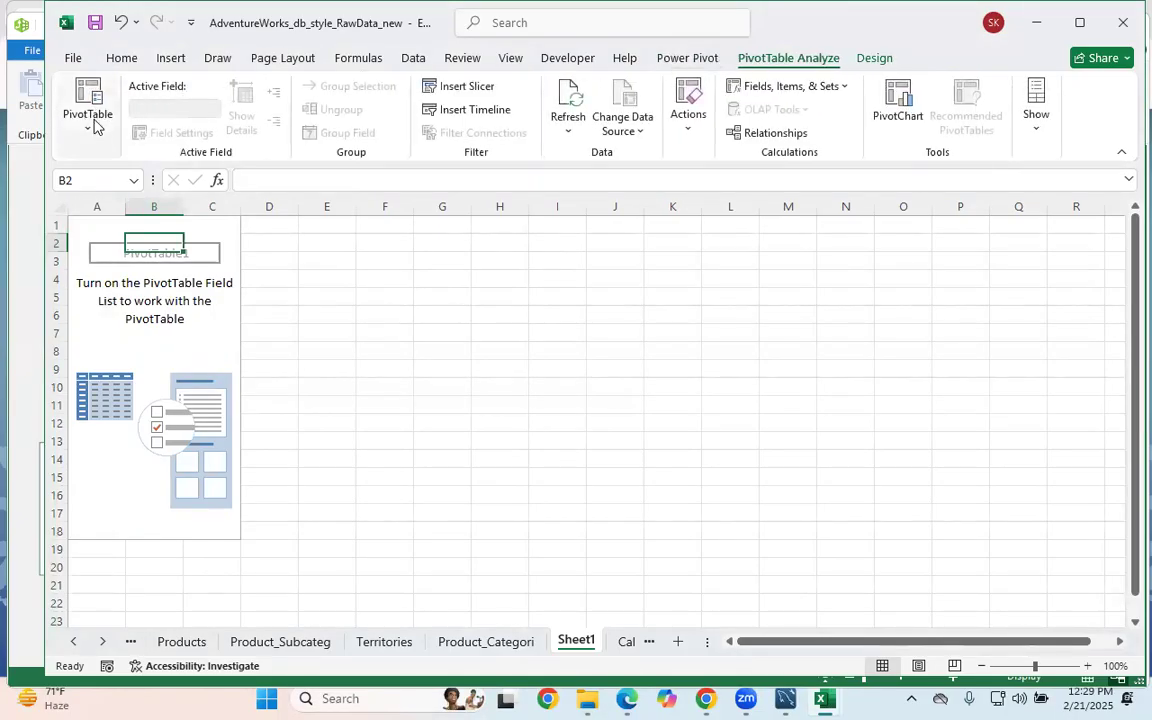
pyautogui.click(130, 367)
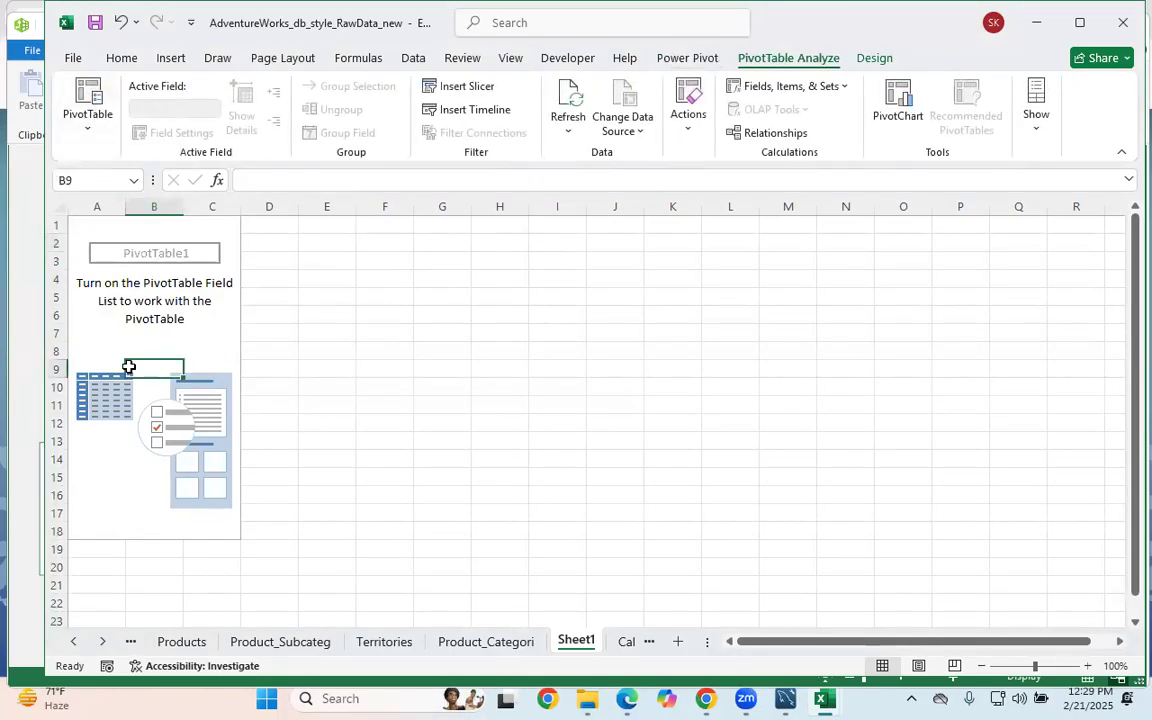
pyautogui.click(690, 57)
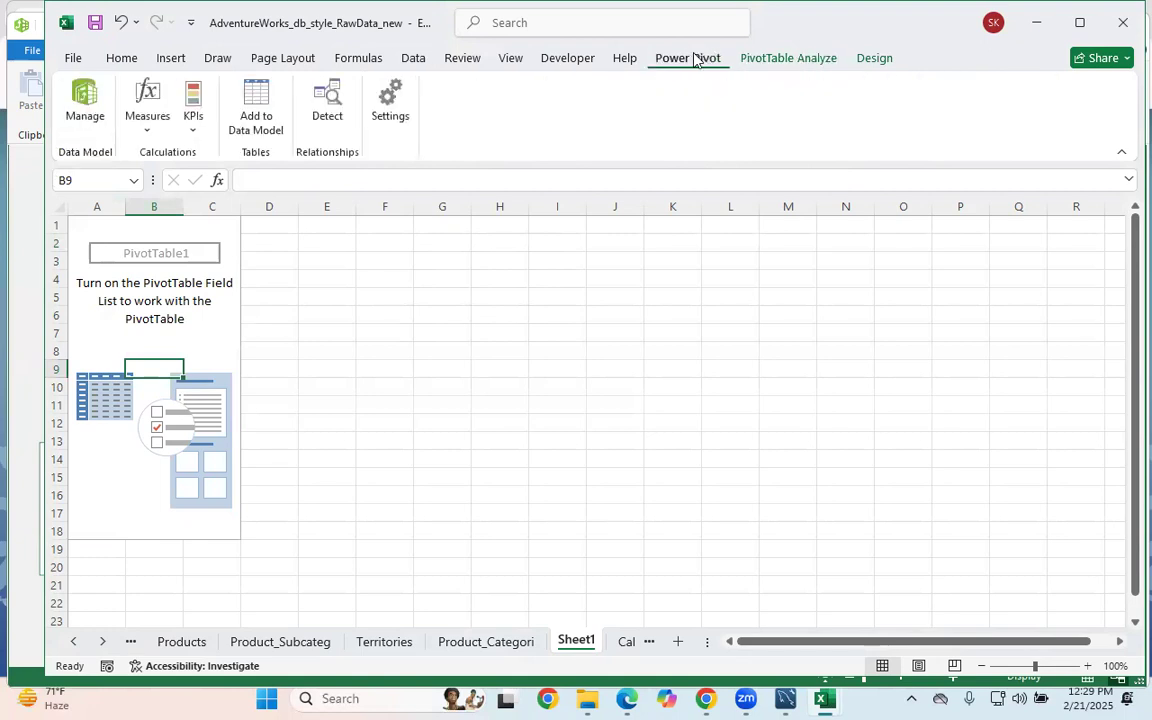
pyautogui.click(568, 57)
pyautogui.click(515, 58)
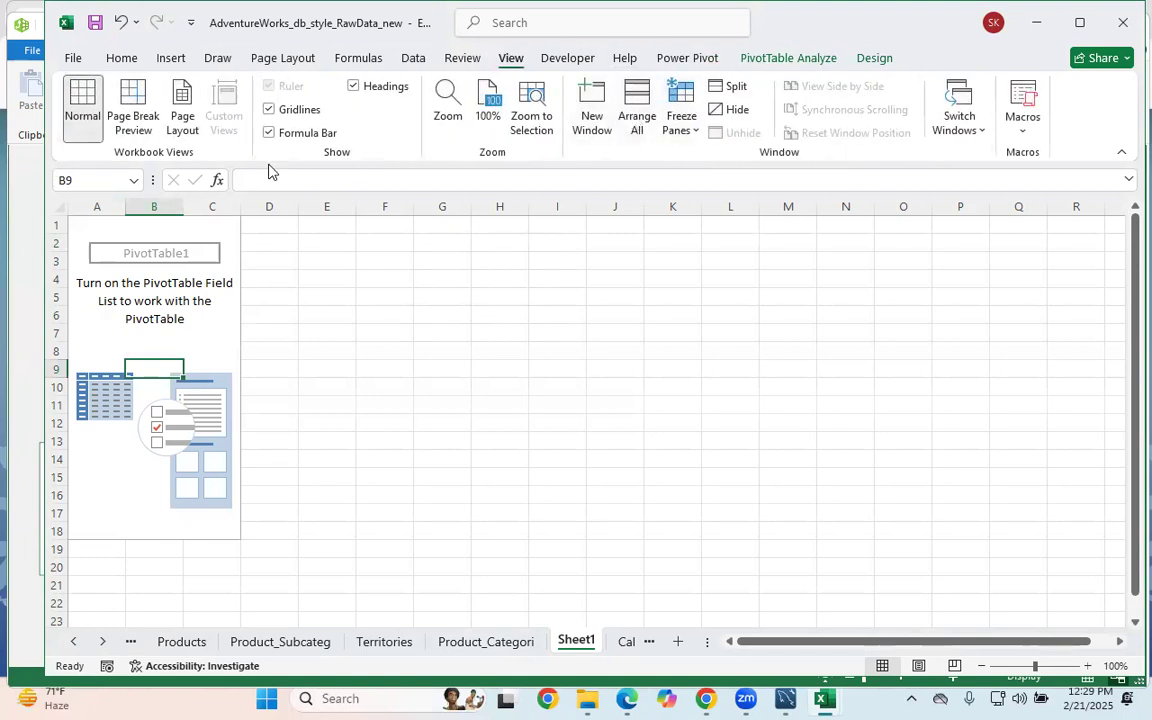
pyautogui.moveTo(148, 317); pyautogui.dragTo(158, 305)
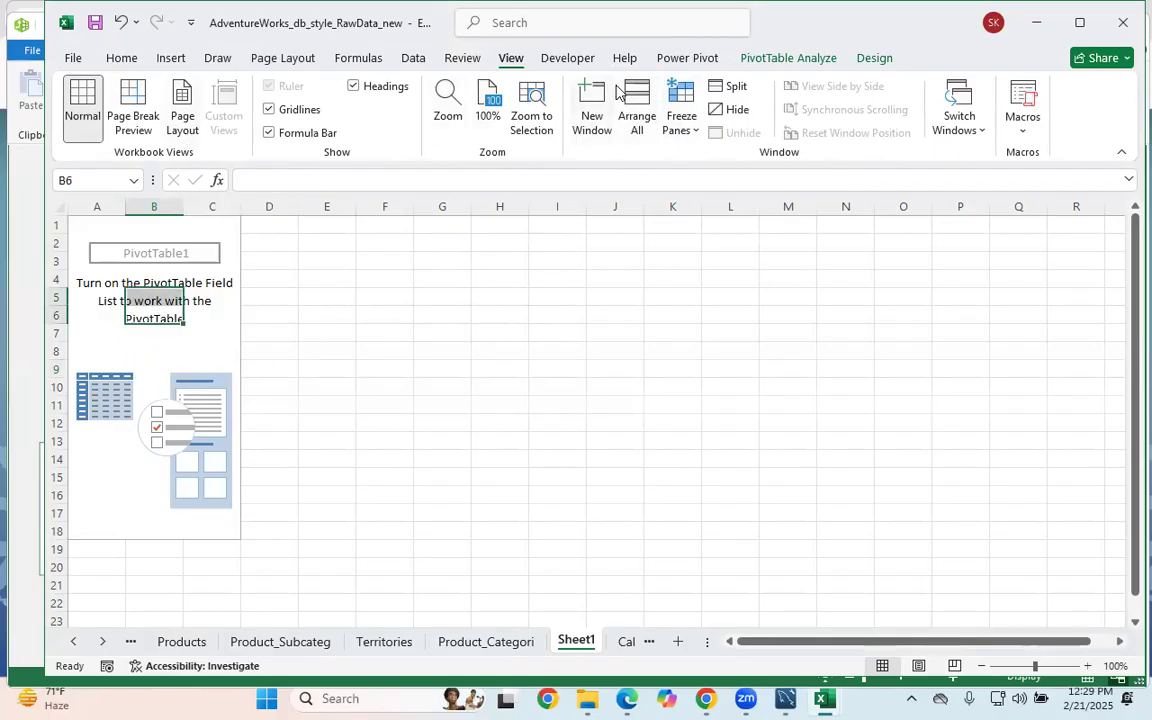
pyautogui.click(568, 57)
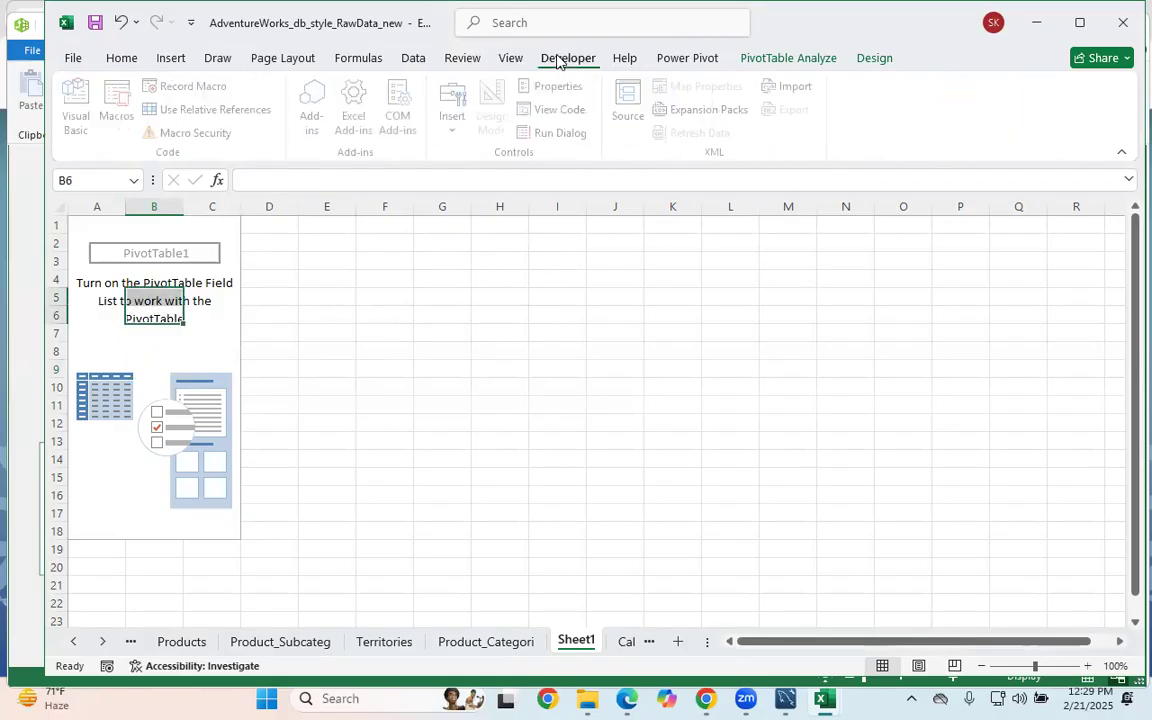
# Turn on the field list for the empty pivot table on Sheet1 and collapse the ribbon.
pyautogui.click(789, 62)
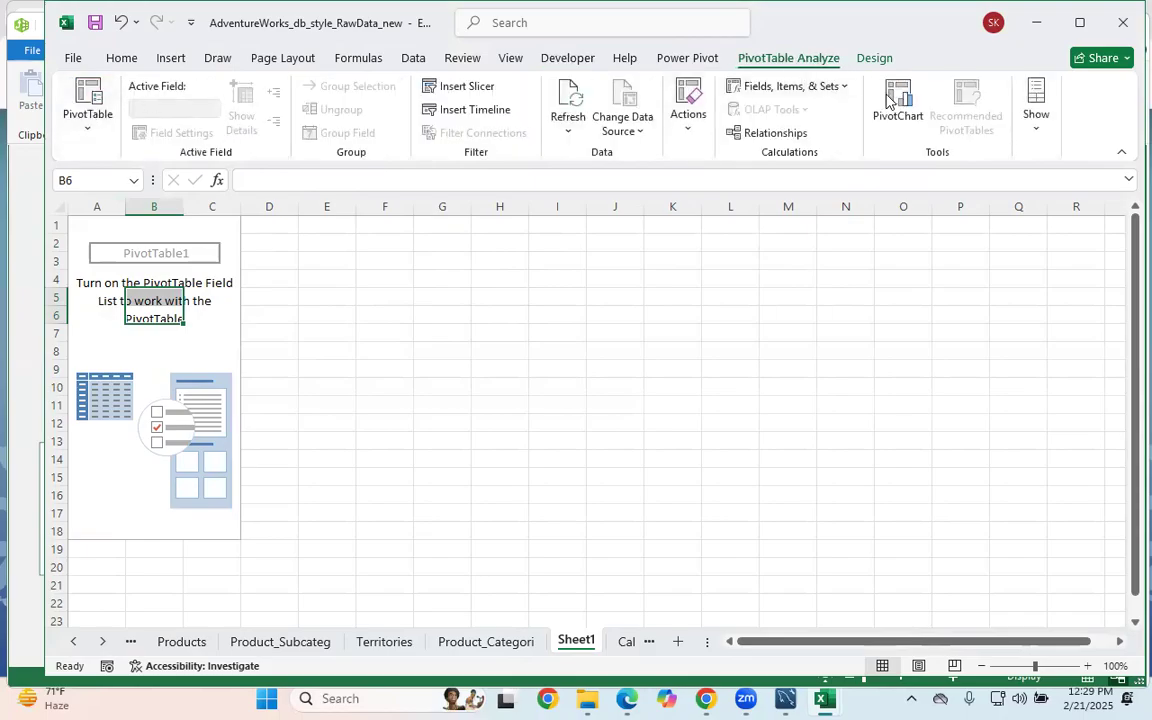
pyautogui.click(1036, 128)
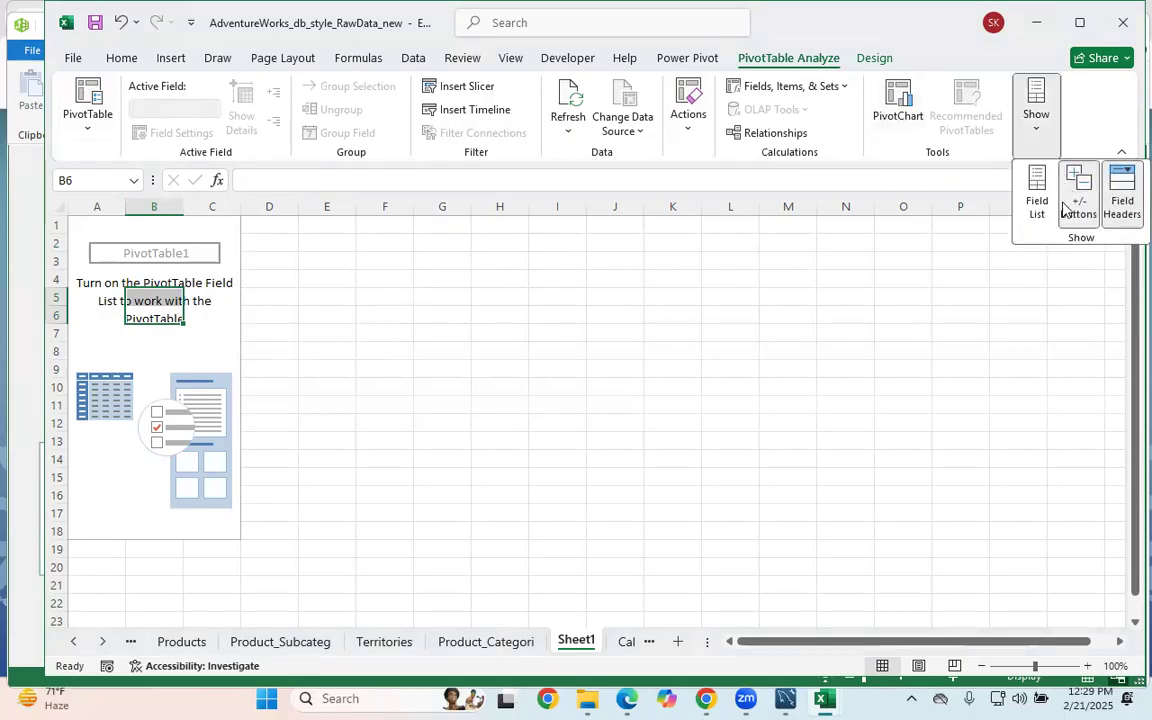
pyautogui.click(1037, 200)
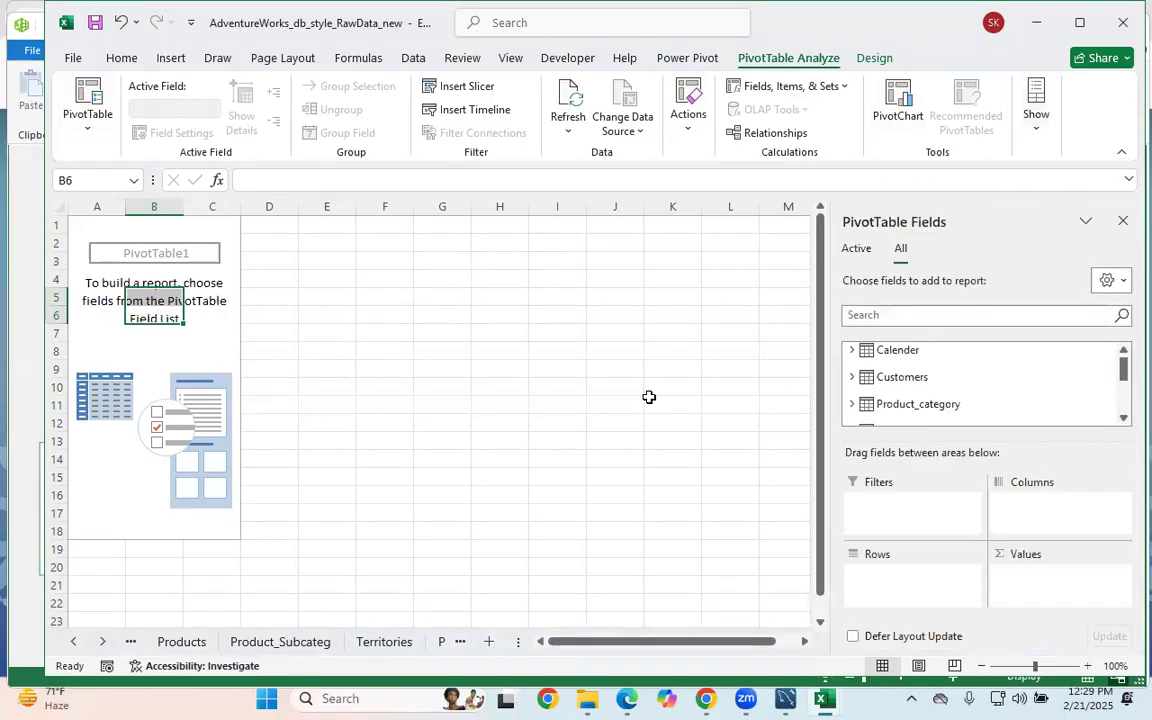
pyautogui.click(1122, 158)
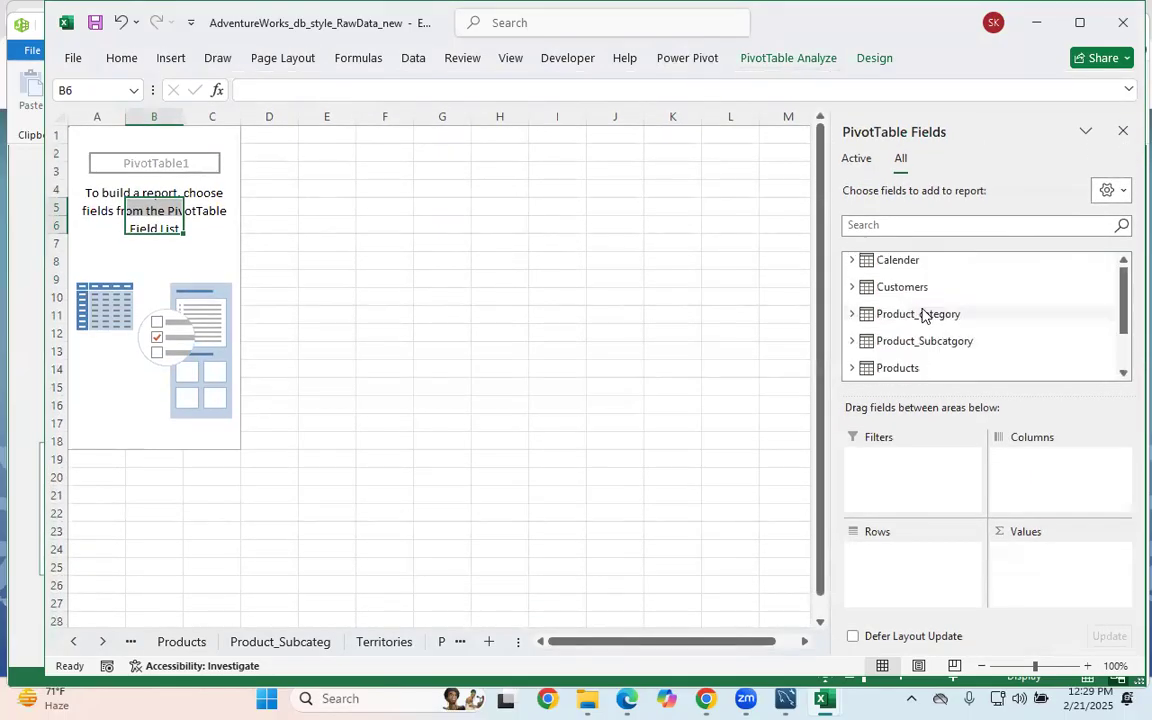
# Add CategoryName from the Product_category table to the pivot table's rows and collapse that table's fields.
pyautogui.click(853, 260)
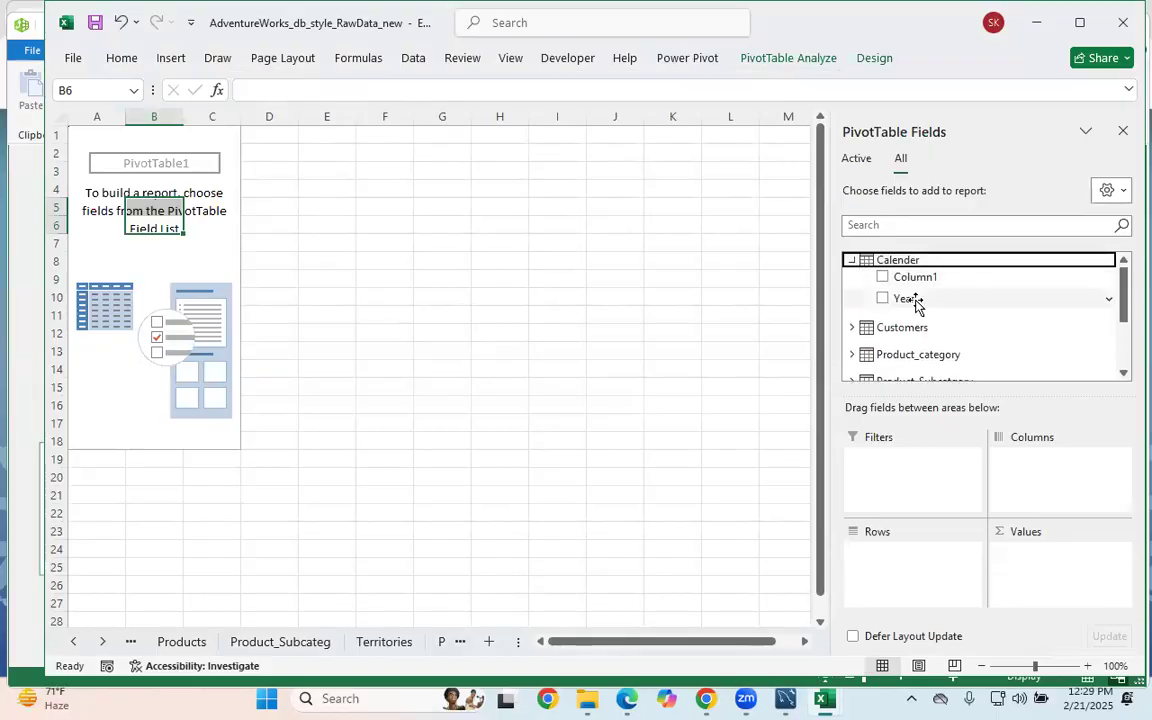
pyautogui.click(852, 262)
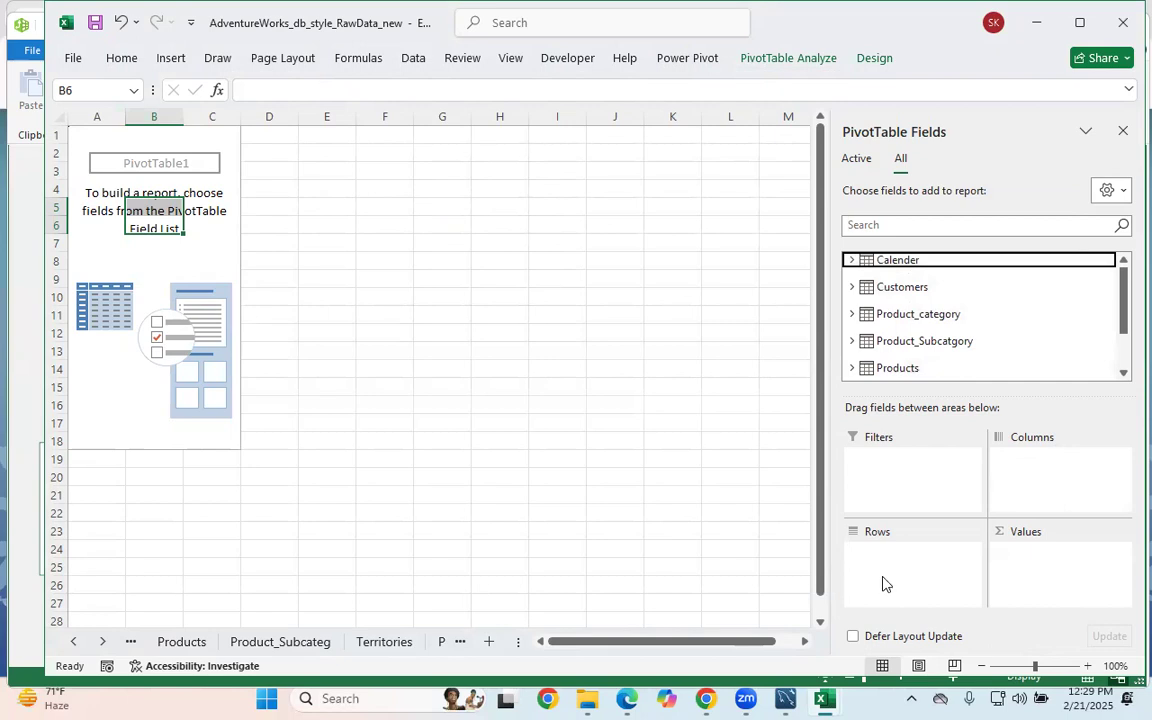
pyautogui.click(852, 314)
pyautogui.moveTo(893, 312); pyautogui.dragTo(902, 562)
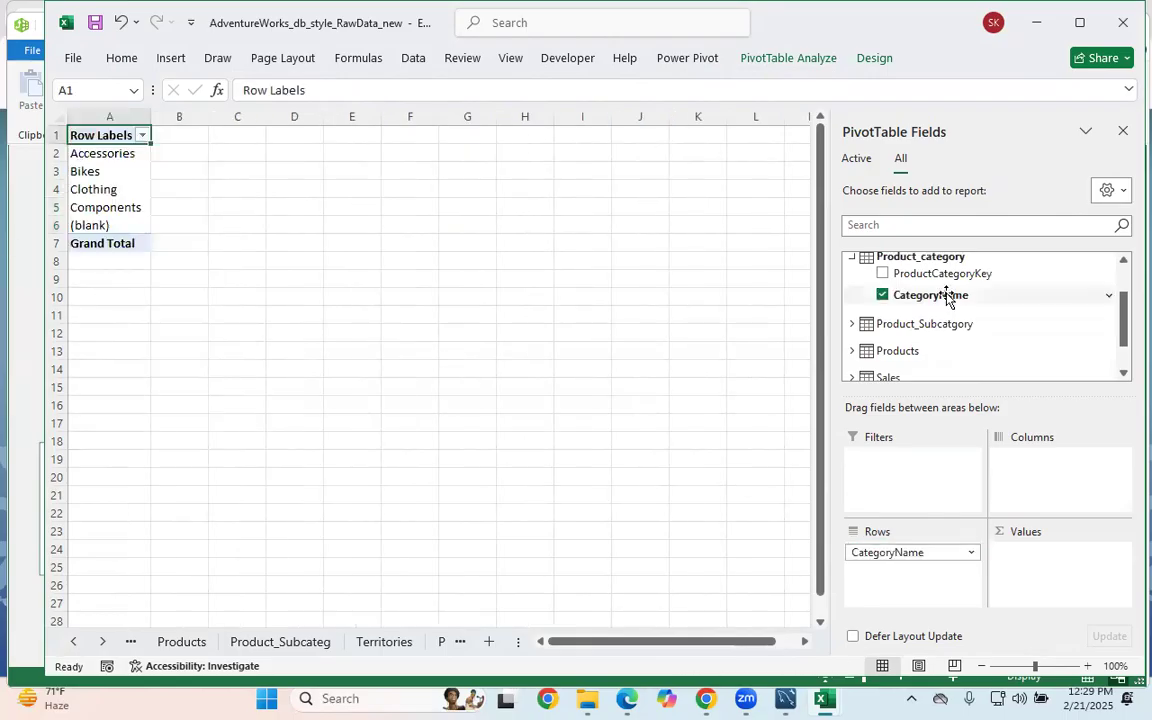
pyautogui.scroll(1, 948, 300)
pyautogui.click(853, 316)
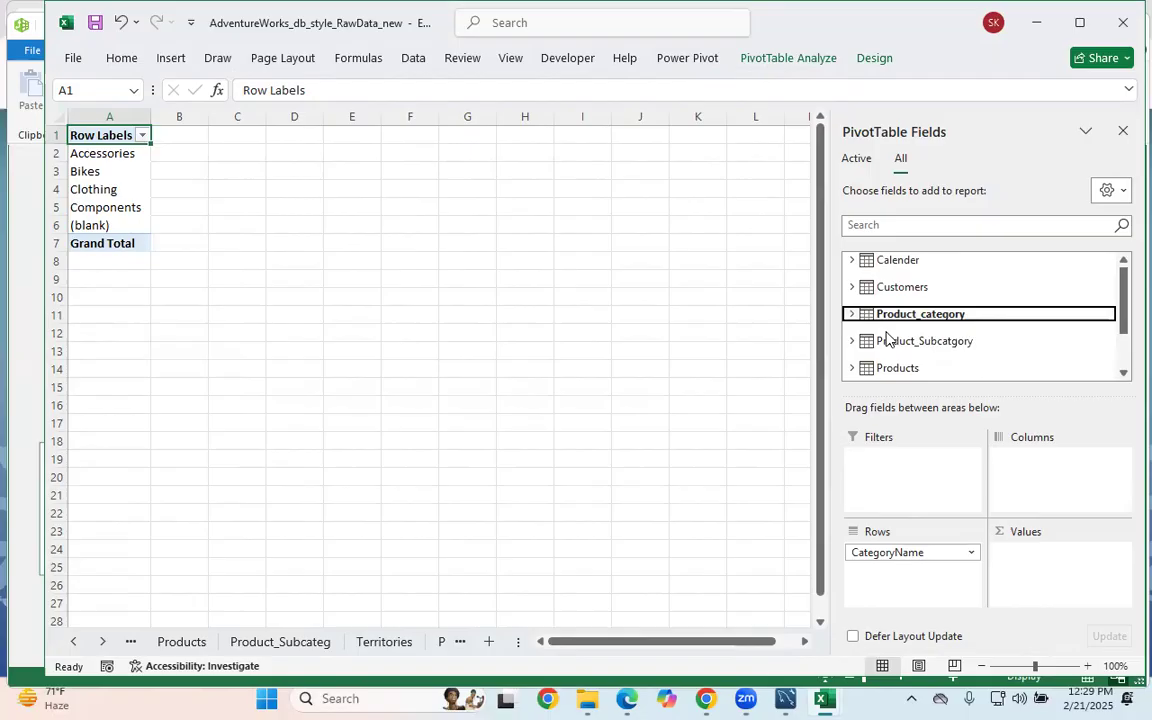
# Add Payable Ammount from the Sales table to the pivot table's values.
pyautogui.scroll(-2, 890, 340)
pyautogui.click(853, 333)
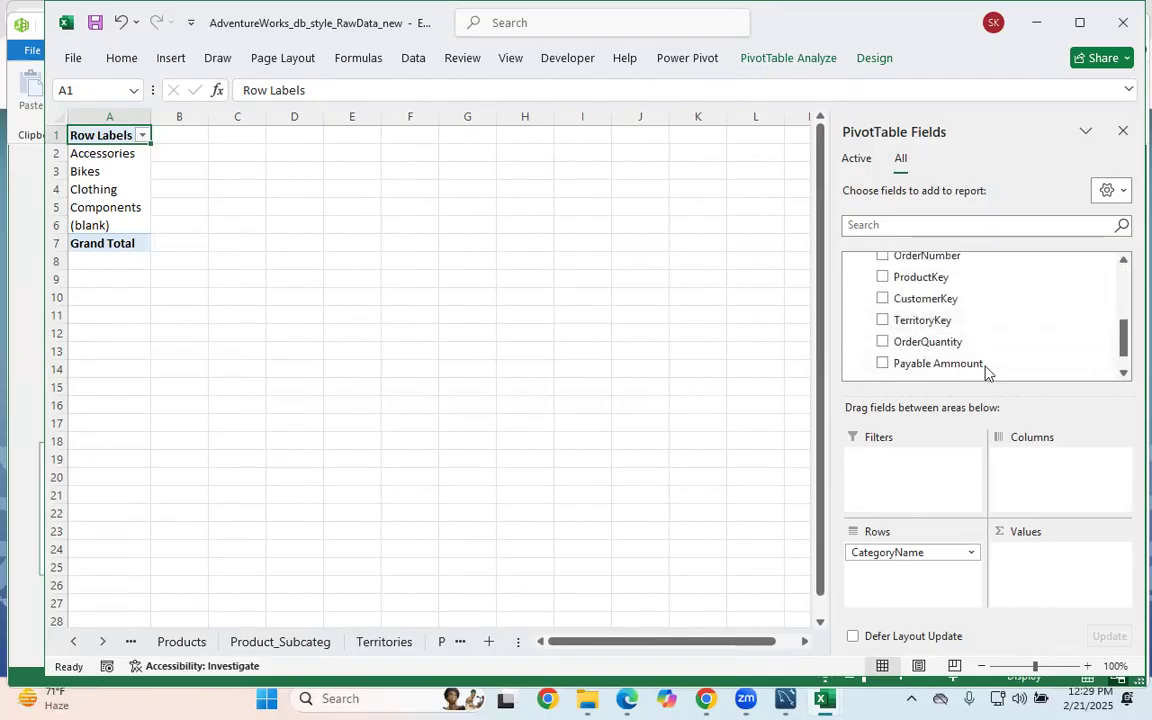
pyautogui.moveTo(946, 366); pyautogui.dragTo(1049, 578)
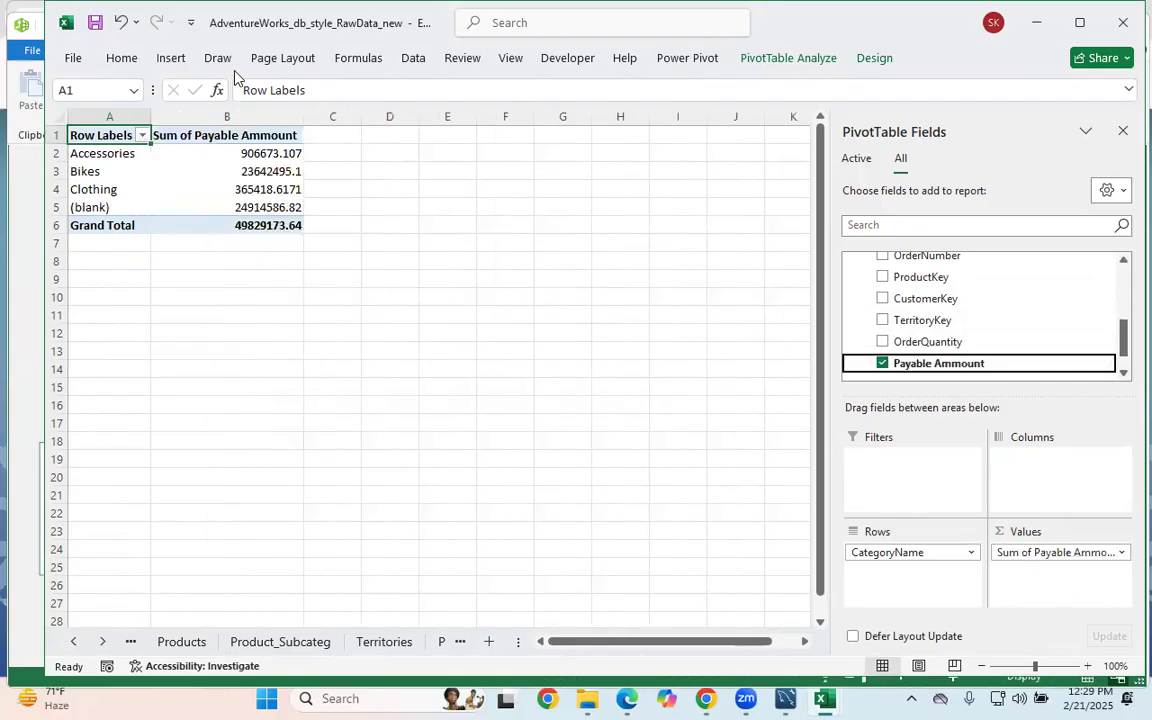
# Rename the summed Payable Ammount value field to "Total Sales".
pyautogui.doubleClick(197, 134)
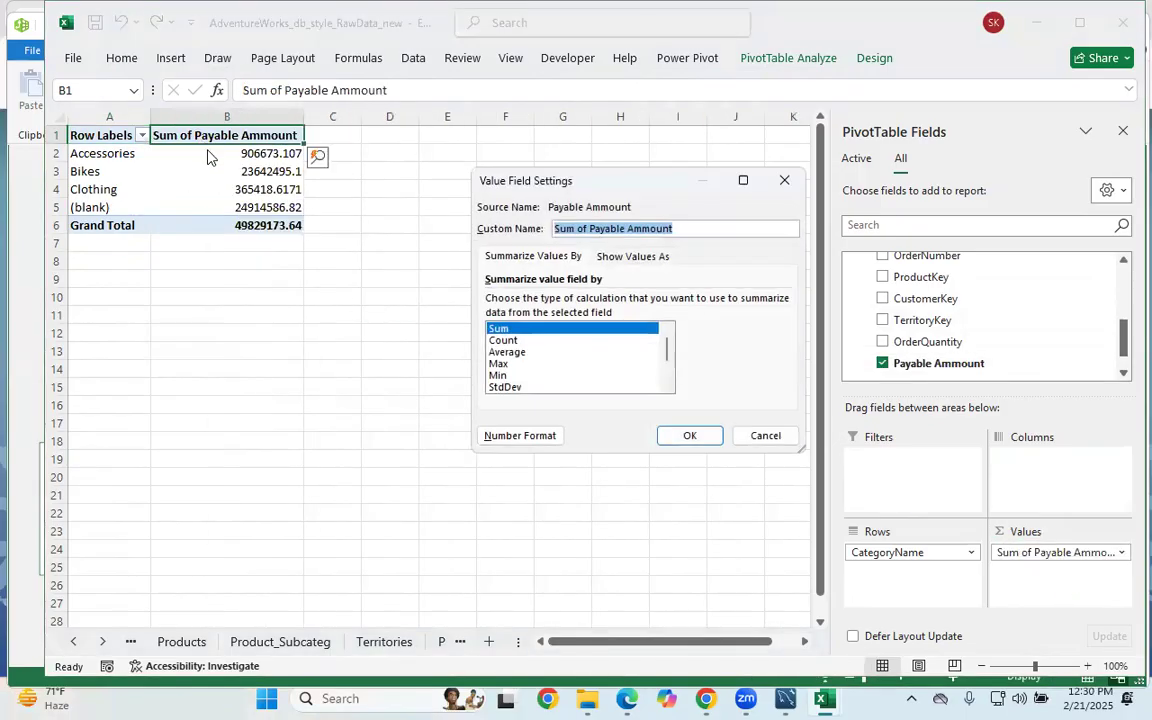
pyautogui.press('BackSpace')
pyautogui.write('Total')
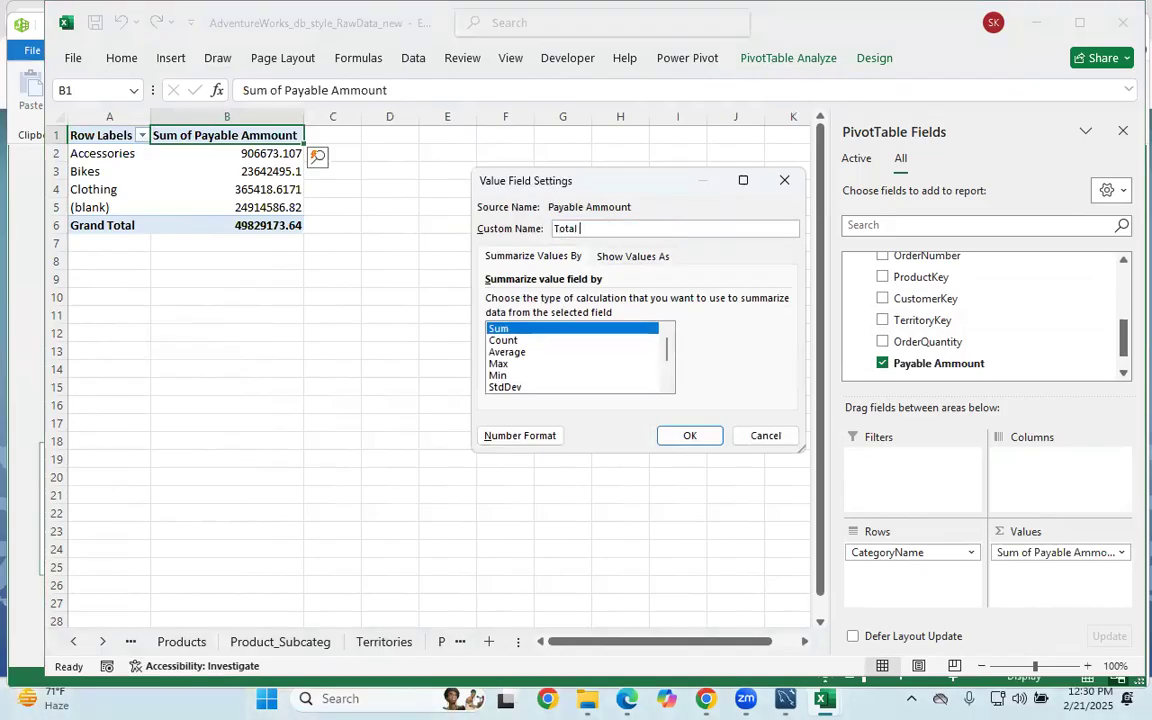
pyautogui.write(' Sales')
pyautogui.press('Return')
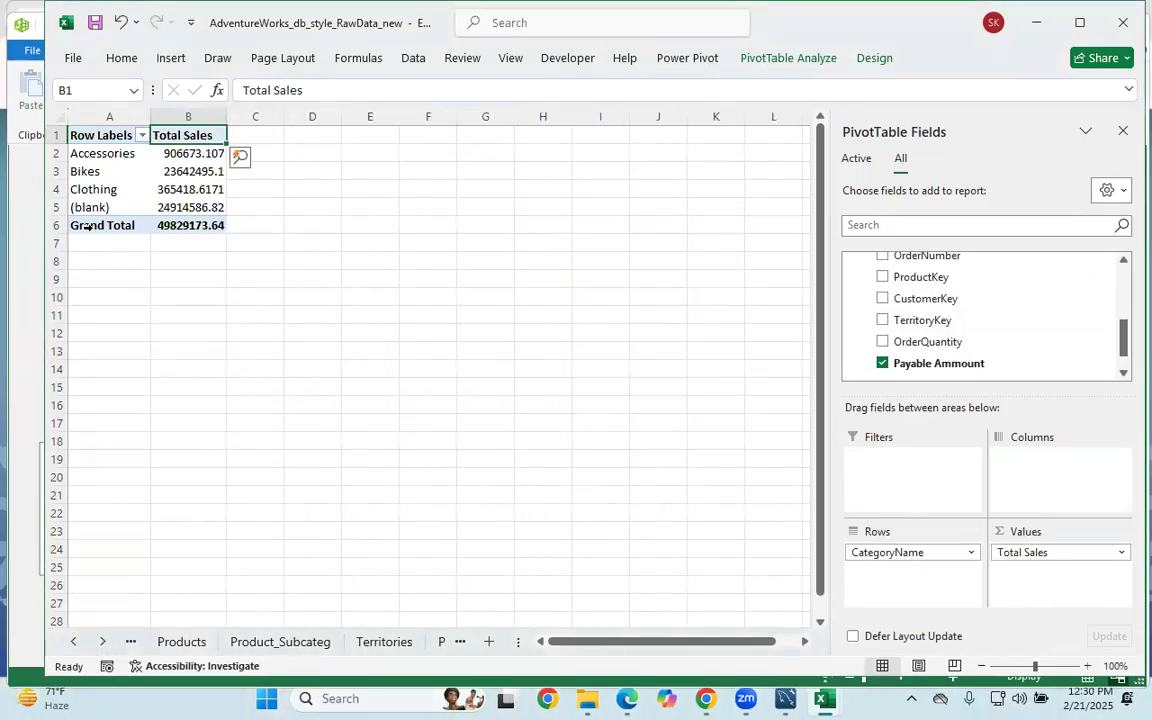
# Format the Total Sales value field as Number with 1 decimal place and the 1000 separator.
pyautogui.doubleClick(181, 136)
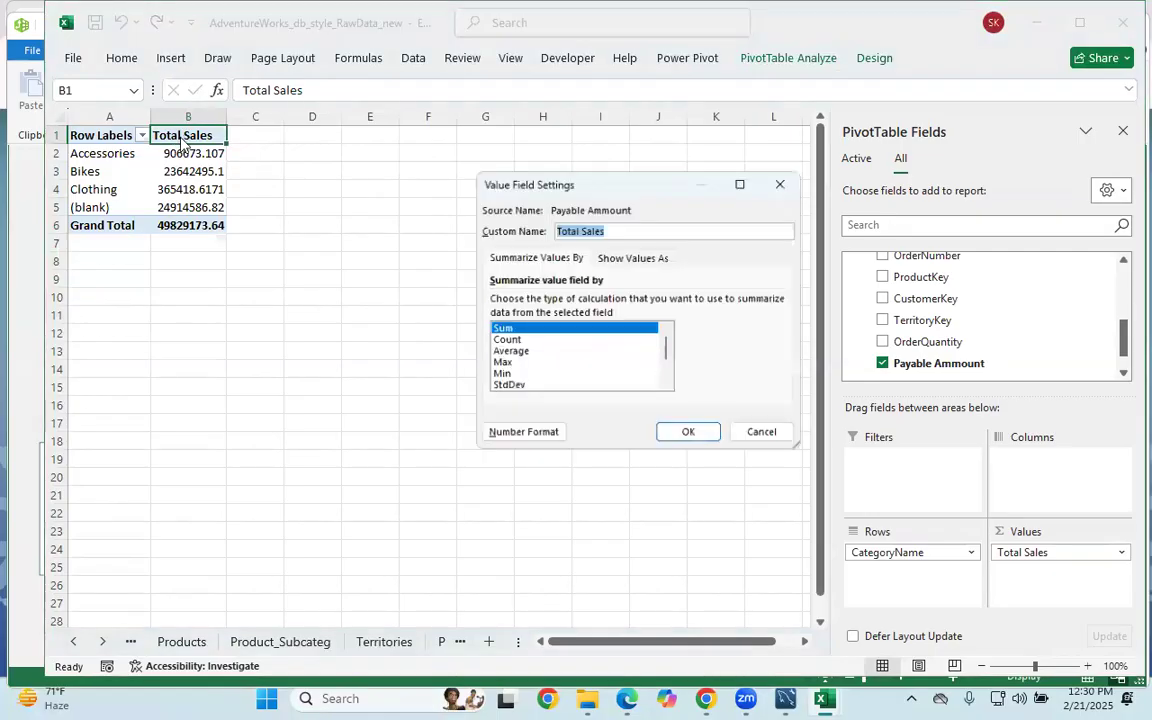
pyautogui.click(521, 437)
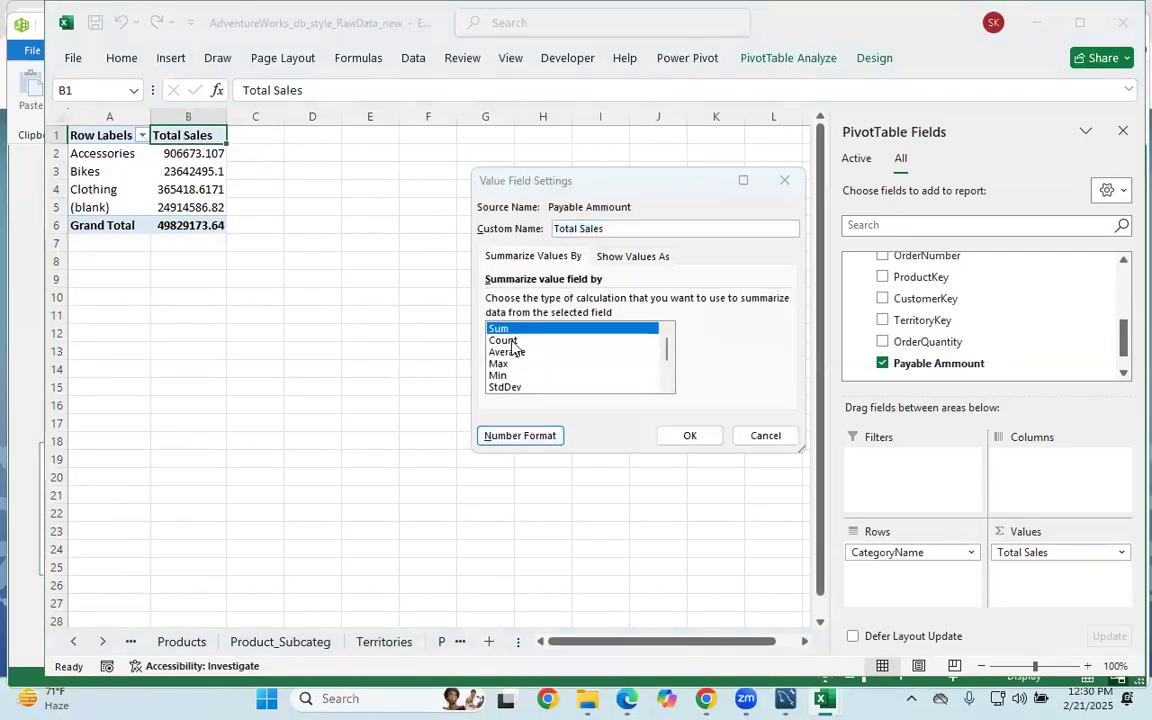
pyautogui.click(452, 212)
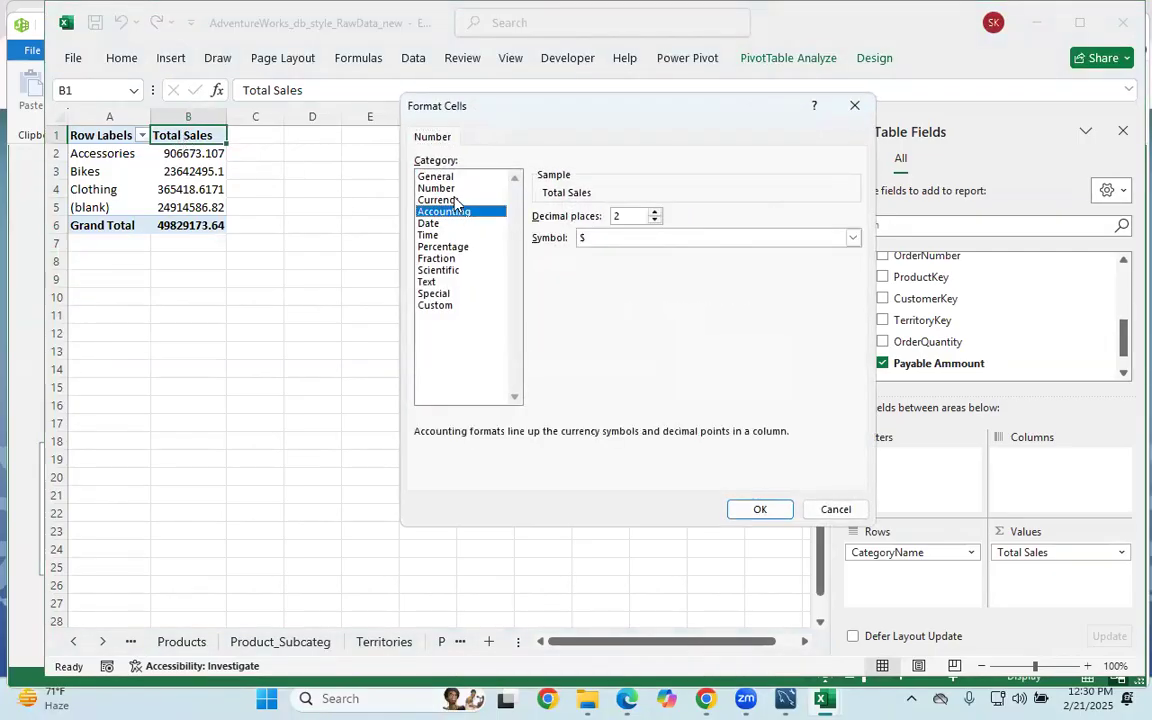
pyautogui.click(449, 189)
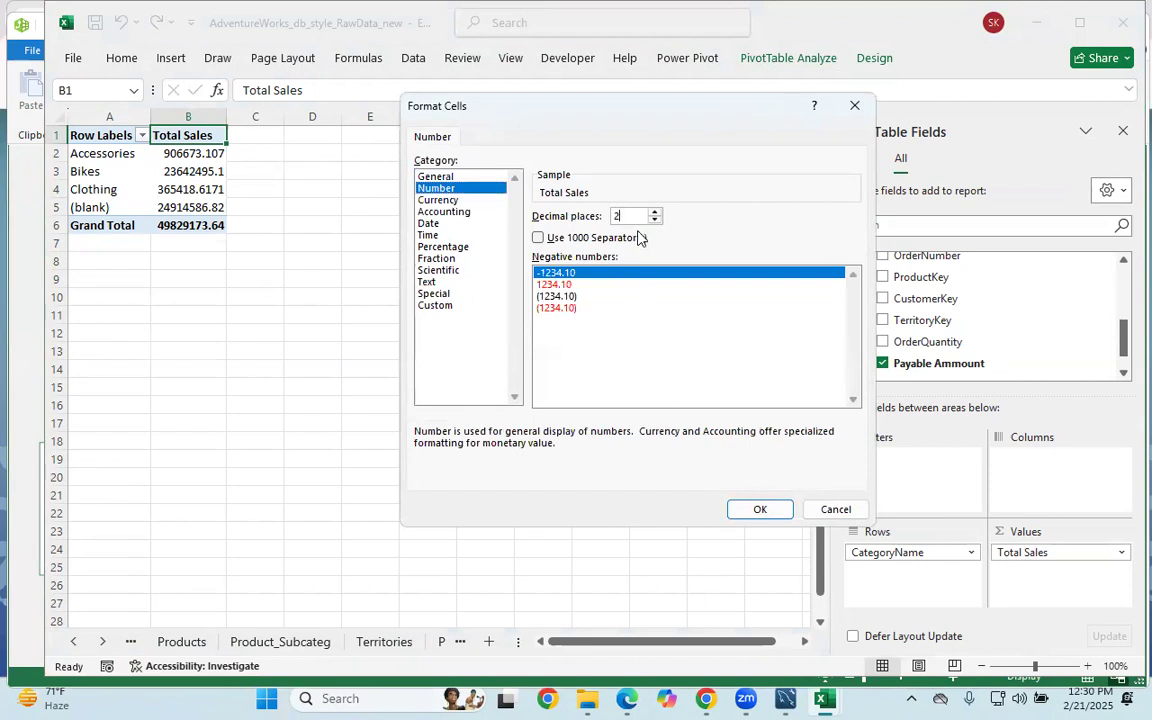
pyautogui.press('BackSpace')
pyautogui.write('1')
pyautogui.click(539, 238)
pyautogui.click(760, 509)
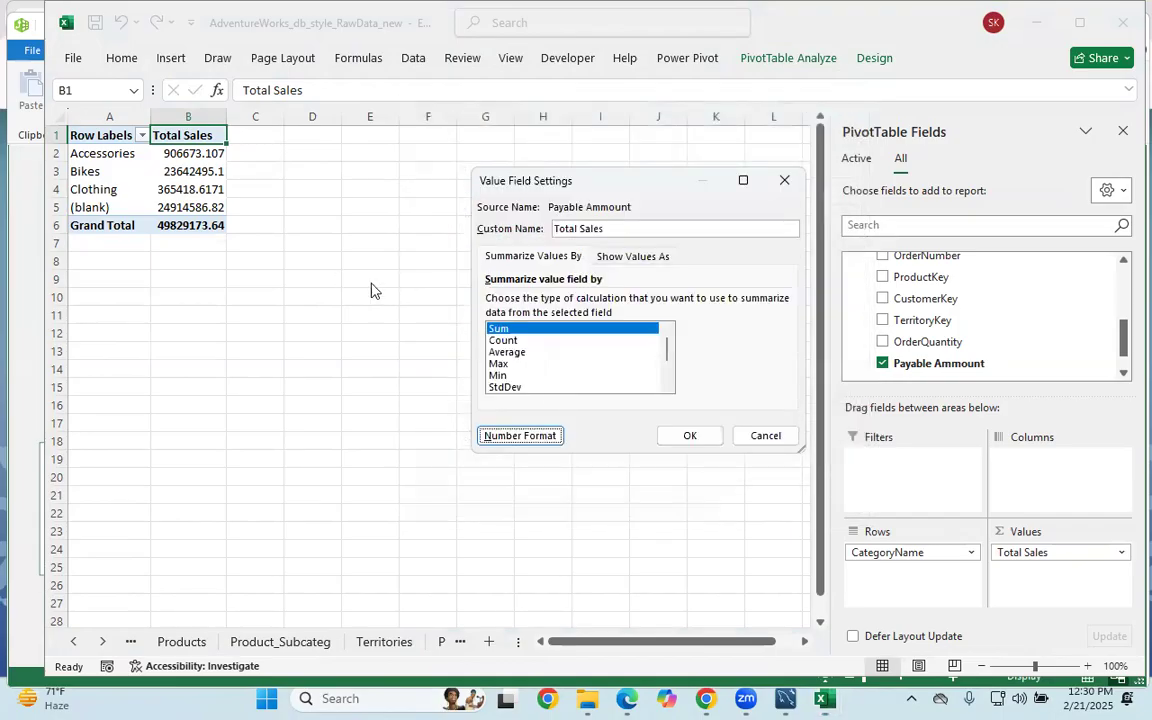
pyautogui.click(690, 435)
pyautogui.click(272, 387)
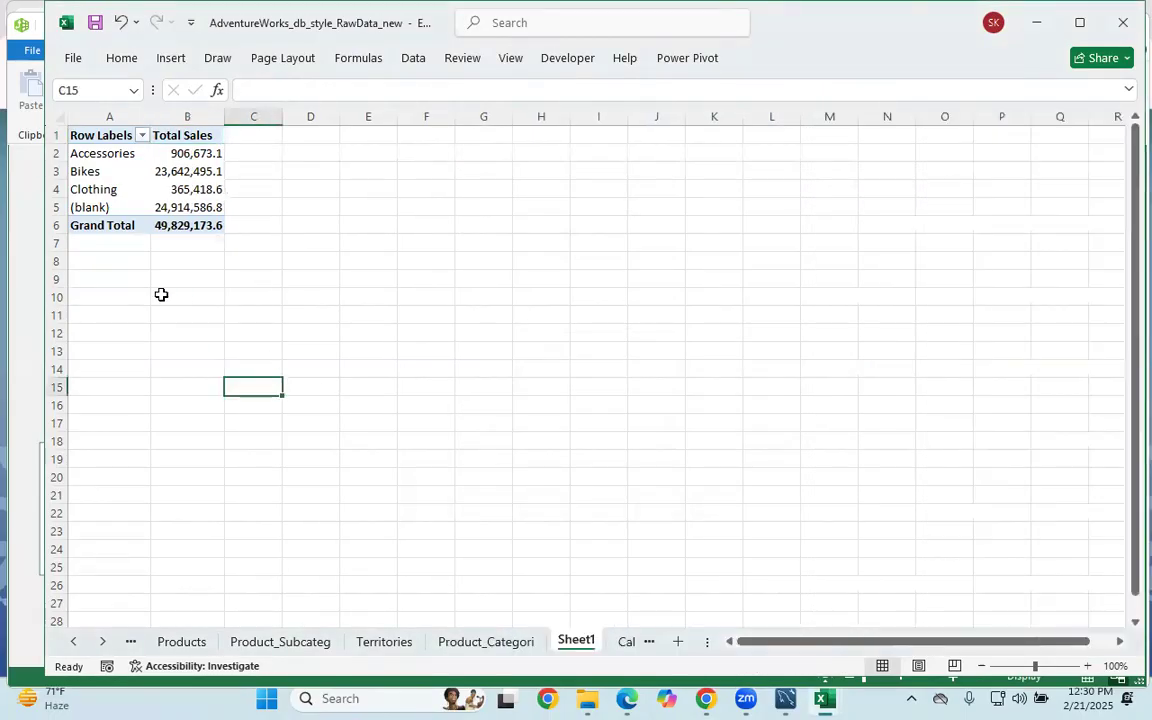
# Break down Total Sales by gender, using Gender from the Customers table as the column field.
pyautogui.click(190, 134)
pyautogui.scroll(2, 940, 345)
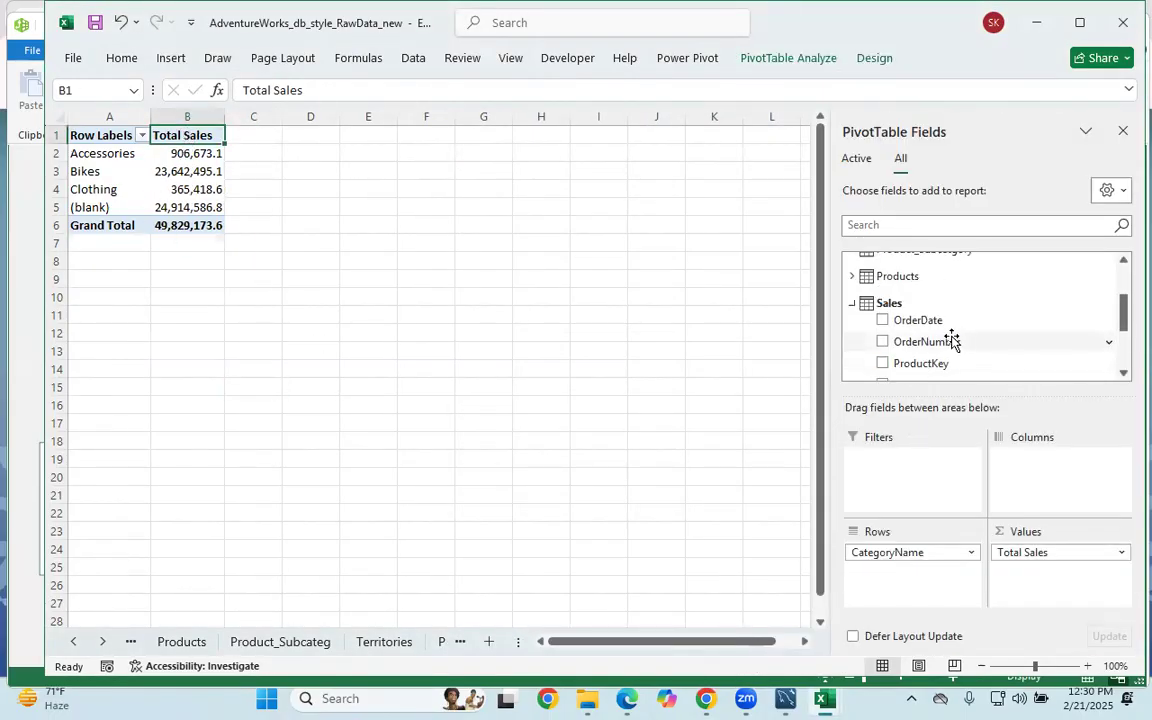
pyautogui.click(855, 305)
pyautogui.scroll(2, 925, 318)
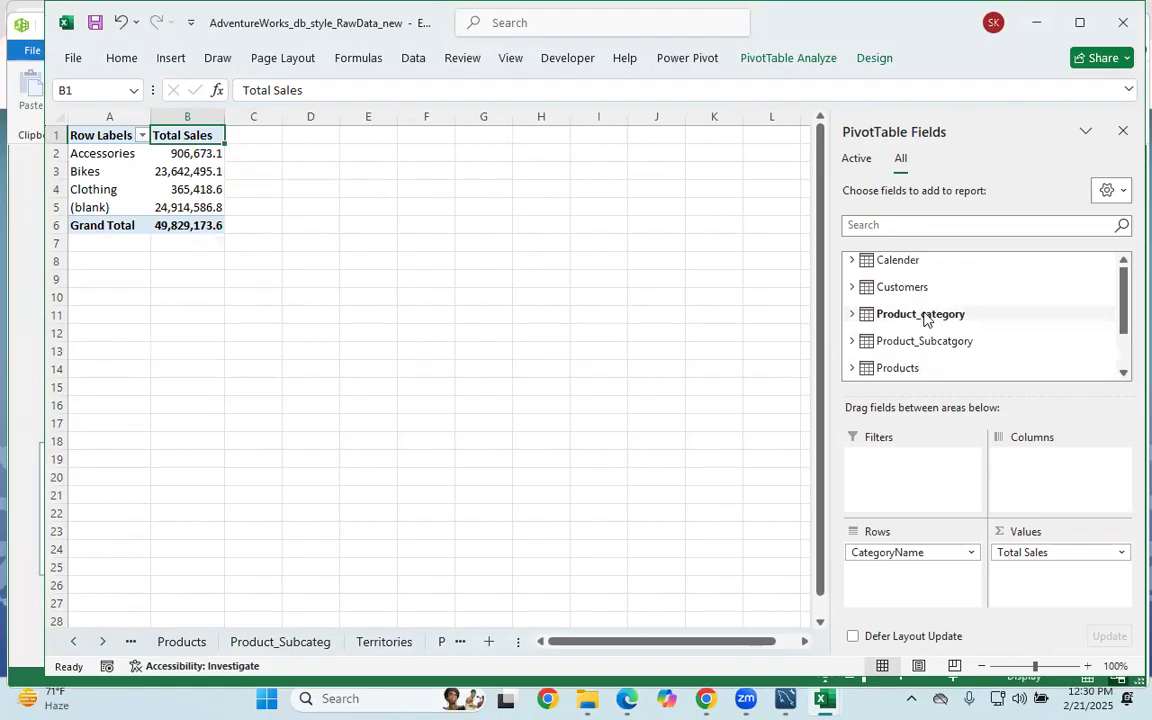
pyautogui.click(852, 287)
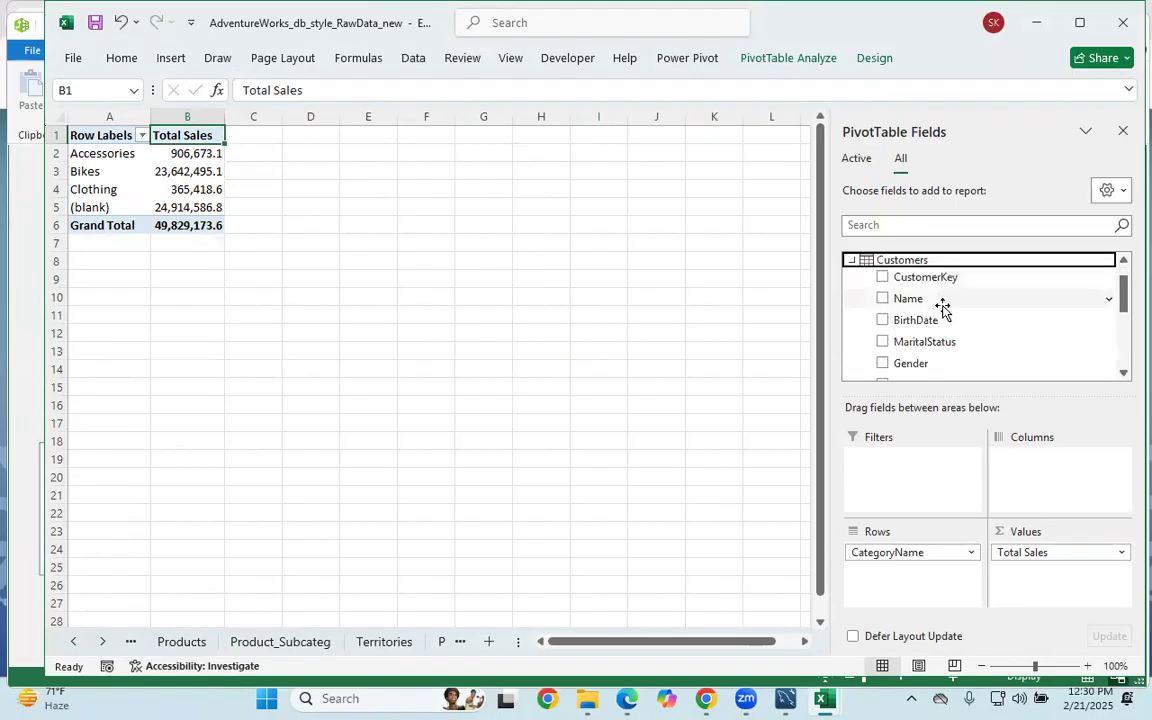
pyautogui.scroll(-1, 942, 308)
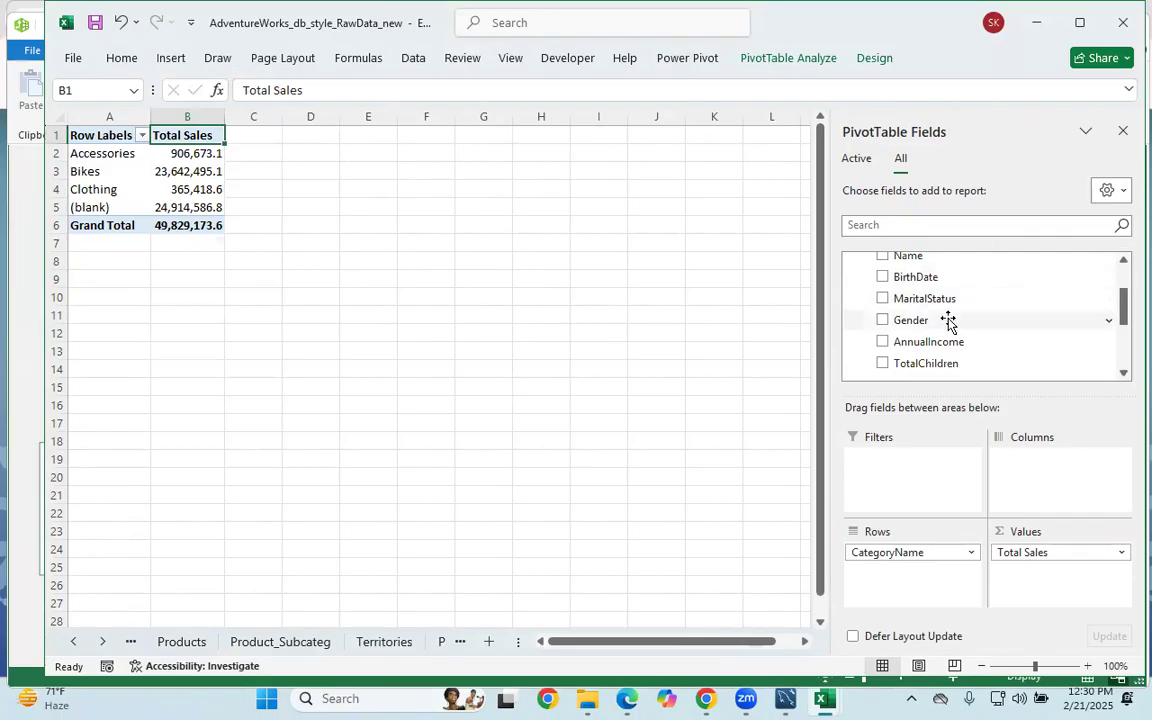
pyautogui.moveTo(923, 322); pyautogui.dragTo(1031, 463)
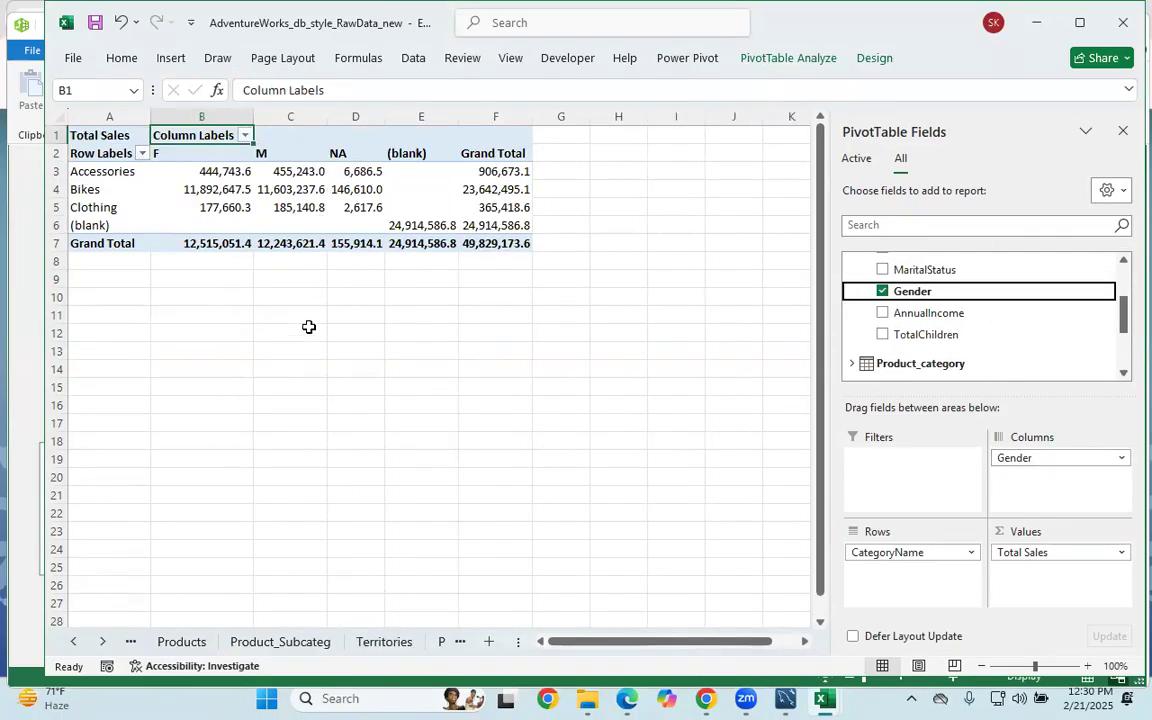
pyautogui.click(237, 173)
pyautogui.click(310, 172)
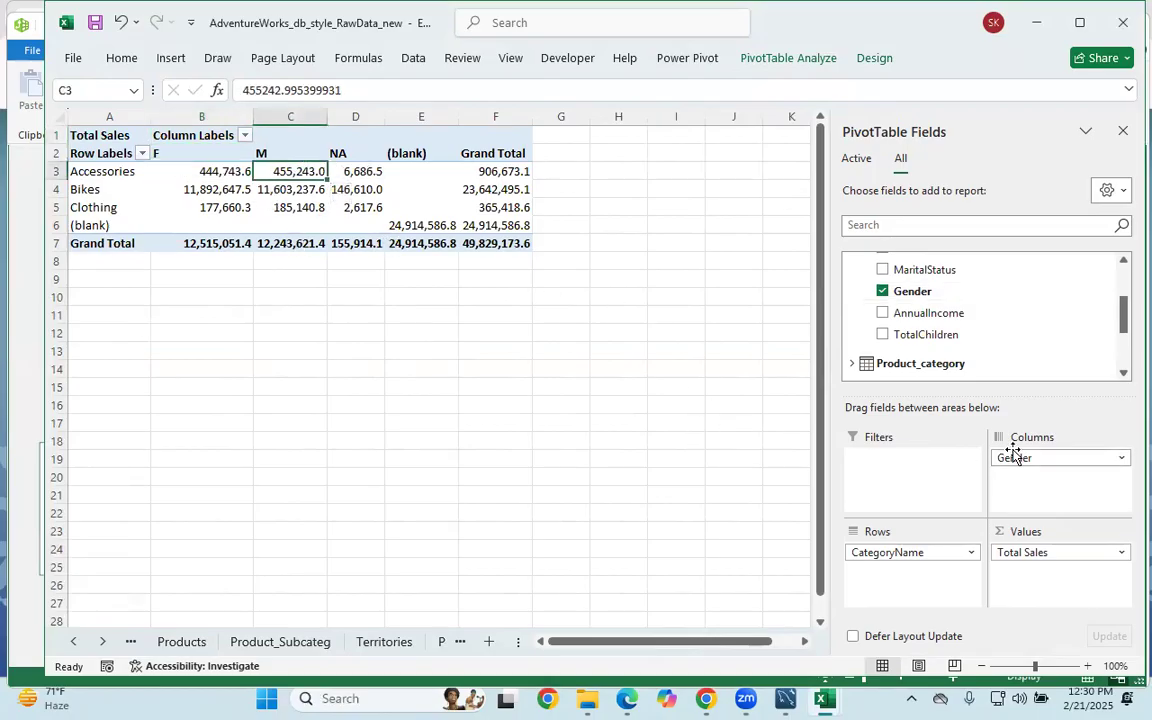
# Undo adding the Gender column field and collapse the Customers table in the field list.
pyautogui.hotkey('ctrl', 'z')
pyautogui.click(307, 248)
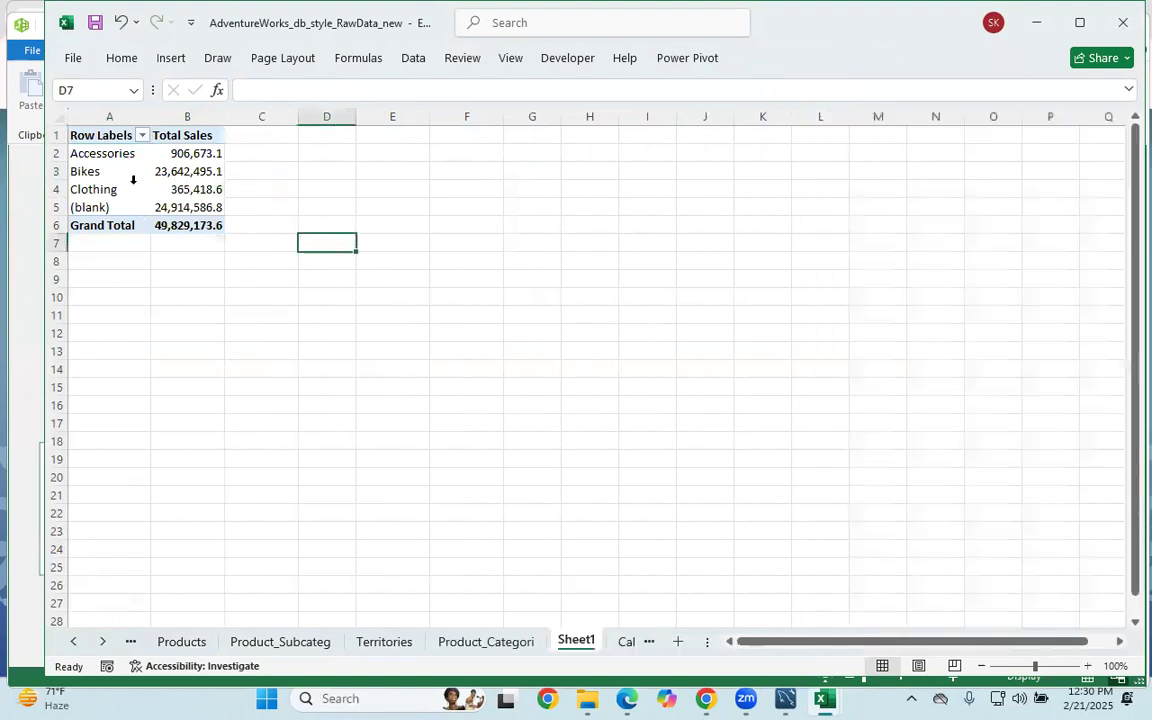
pyautogui.click(134, 181)
pyautogui.scroll(5, 850, 305)
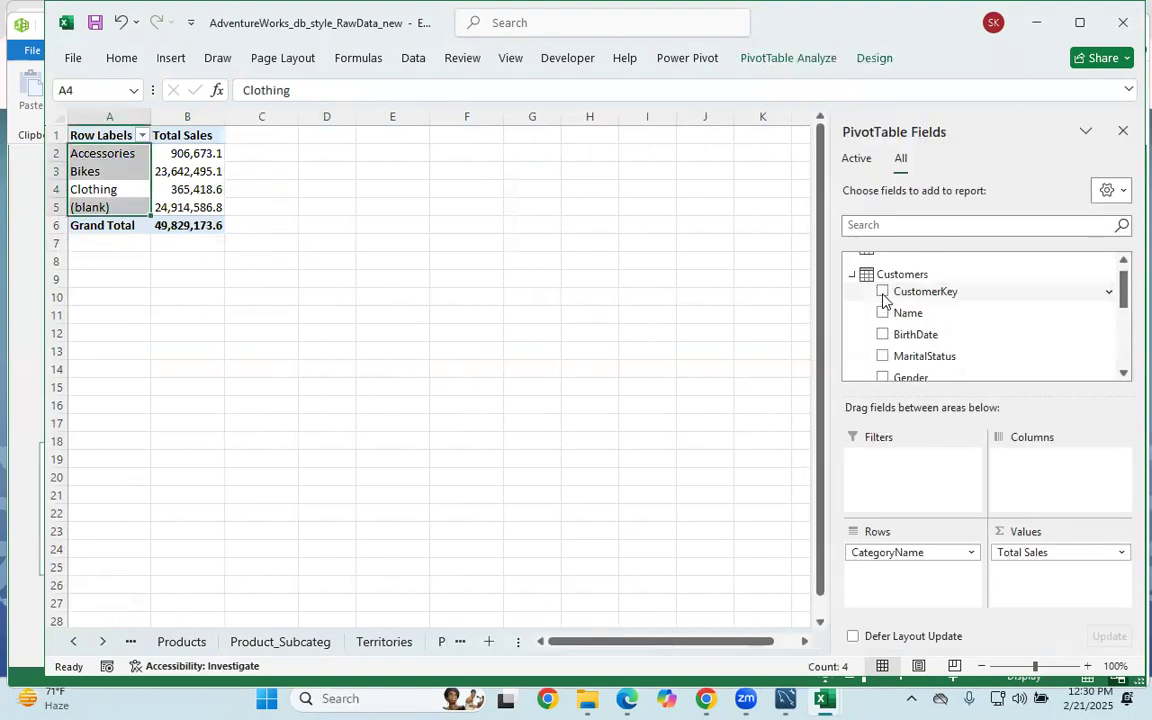
pyautogui.click(855, 288)
pyautogui.click(853, 368)
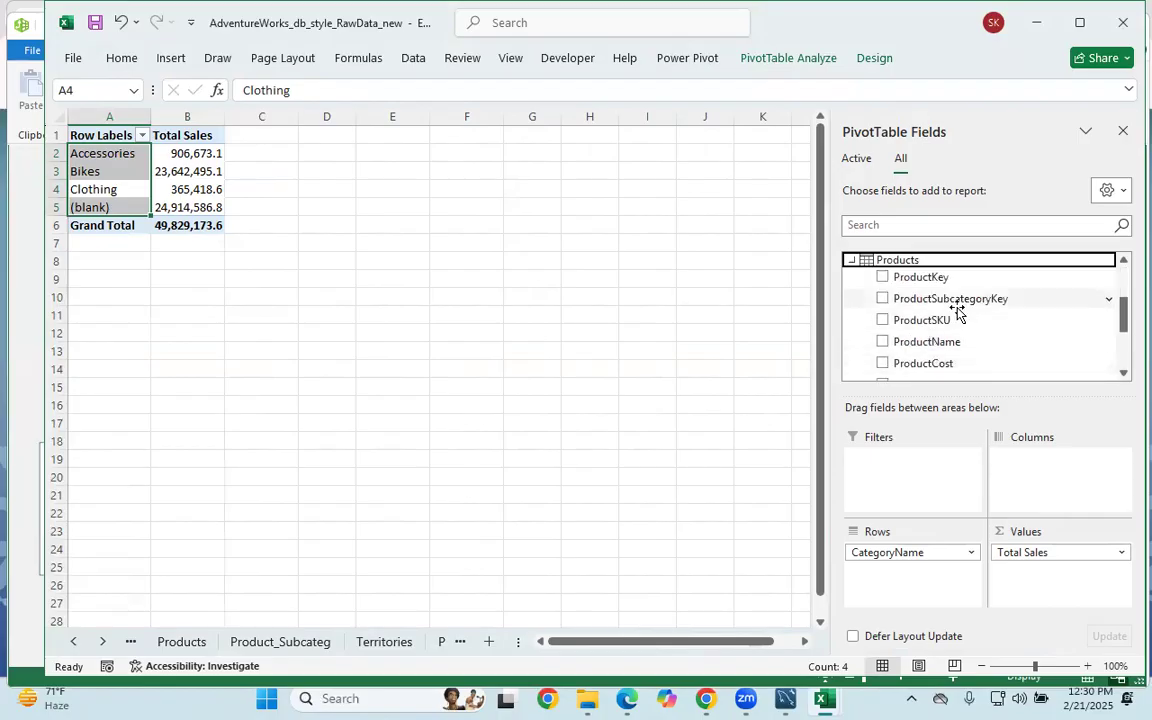
pyautogui.scroll(3, 964, 323)
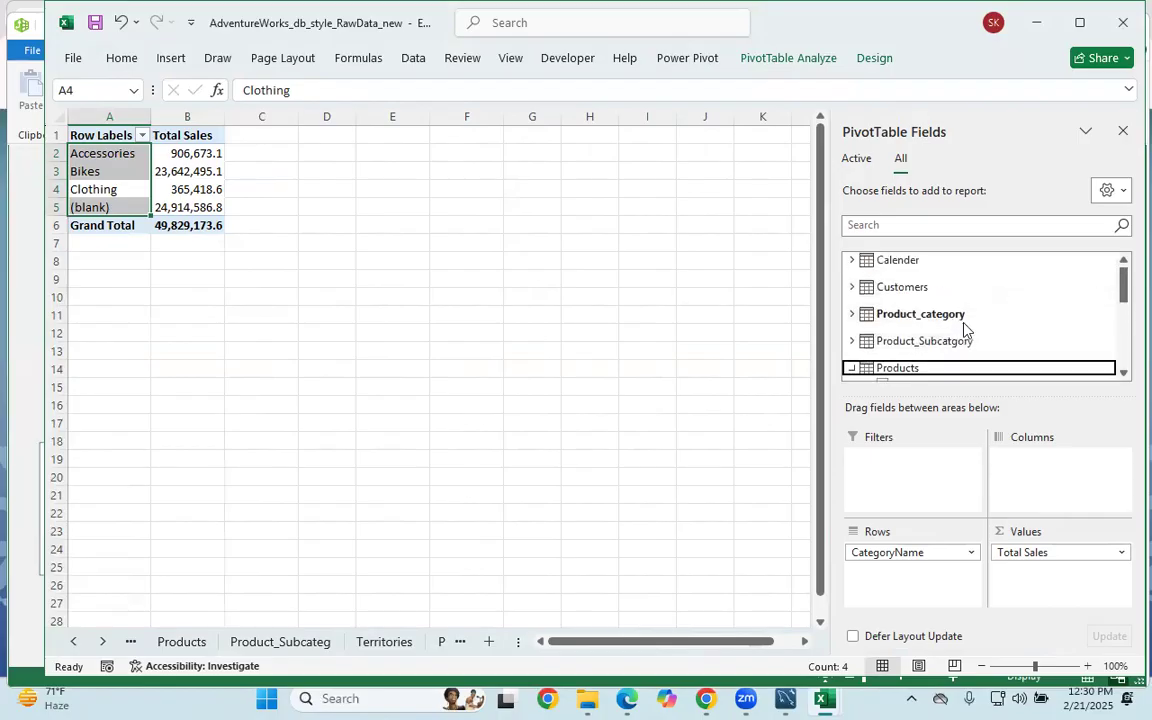
pyautogui.click(853, 368)
# Copy the whole Total Sales by category pivot table and paste the duplicate at cell A10.
pyautogui.click(267, 380)
pyautogui.click(160, 189)
pyautogui.hotkey('ctrl', 'a')
pyautogui.hotkey('ctrl', 'c')
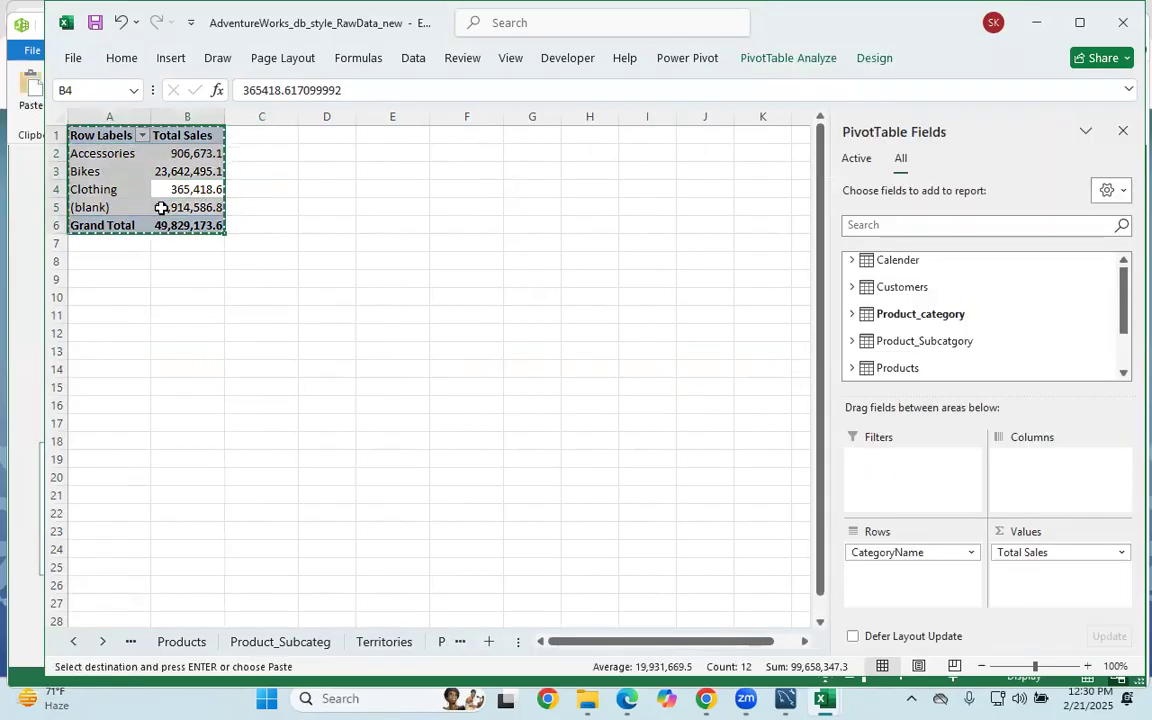
pyautogui.click(109, 298)
pyautogui.hotkey('ctrl', 'v')
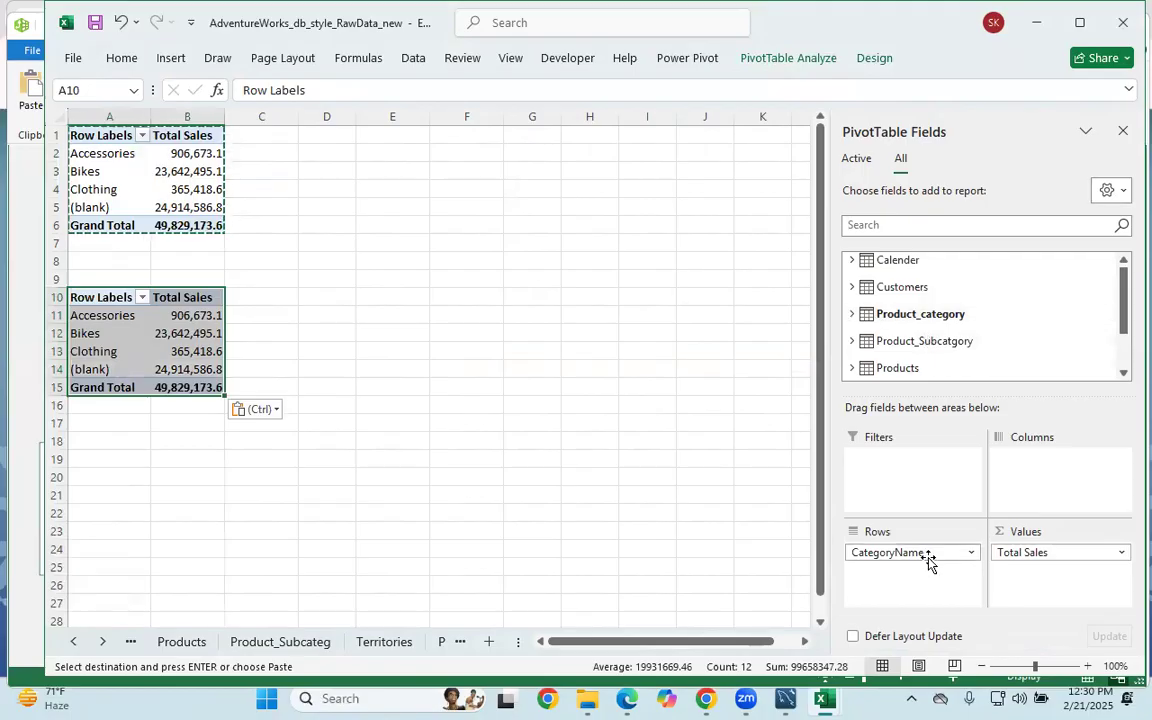
# Clear CategoryName and Total Sales from the duplicated pivot table and use Column1 from the Calender table as its row field.
pyautogui.moveTo(931, 556); pyautogui.dragTo(700, 512)
pyautogui.moveTo(1126, 548); pyautogui.dragTo(496, 399)
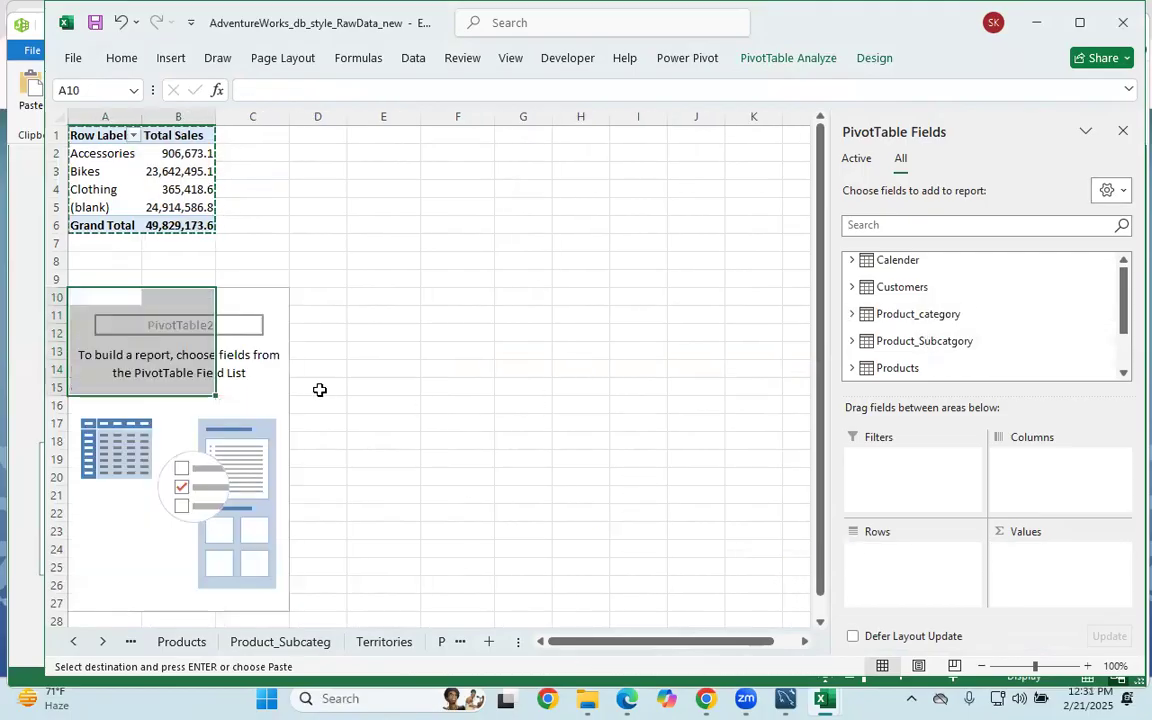
pyautogui.scroll(-3, 908, 338)
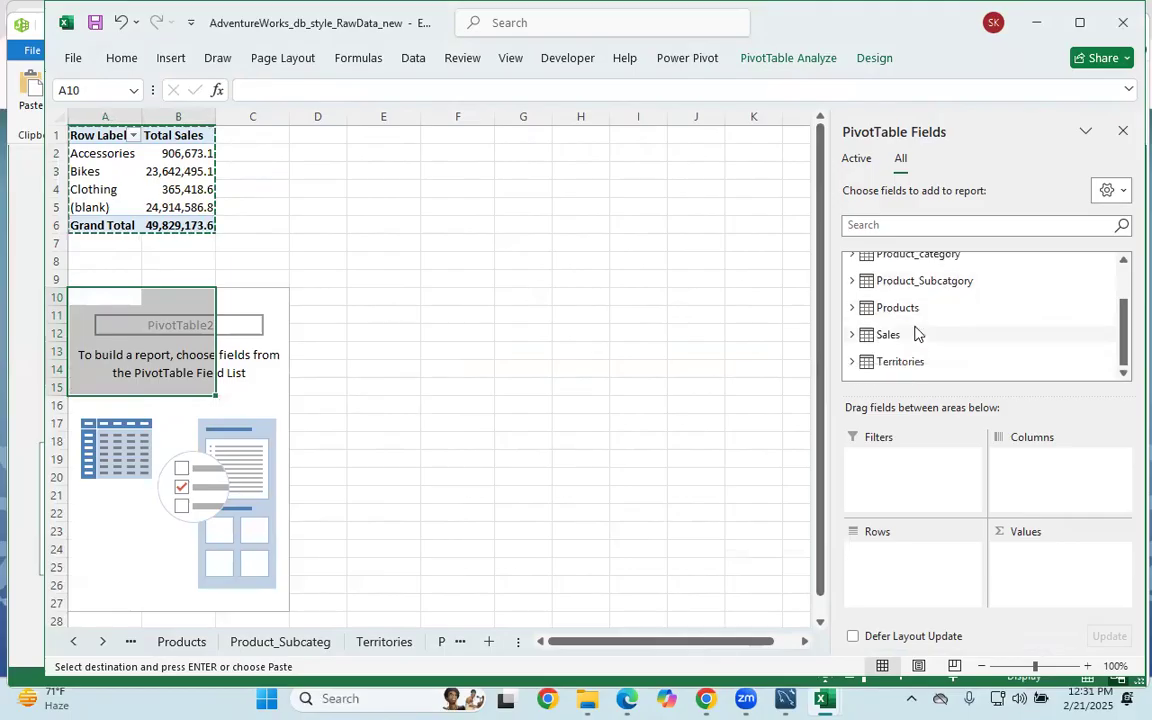
pyautogui.click(853, 334)
pyautogui.scroll(-1, 938, 316)
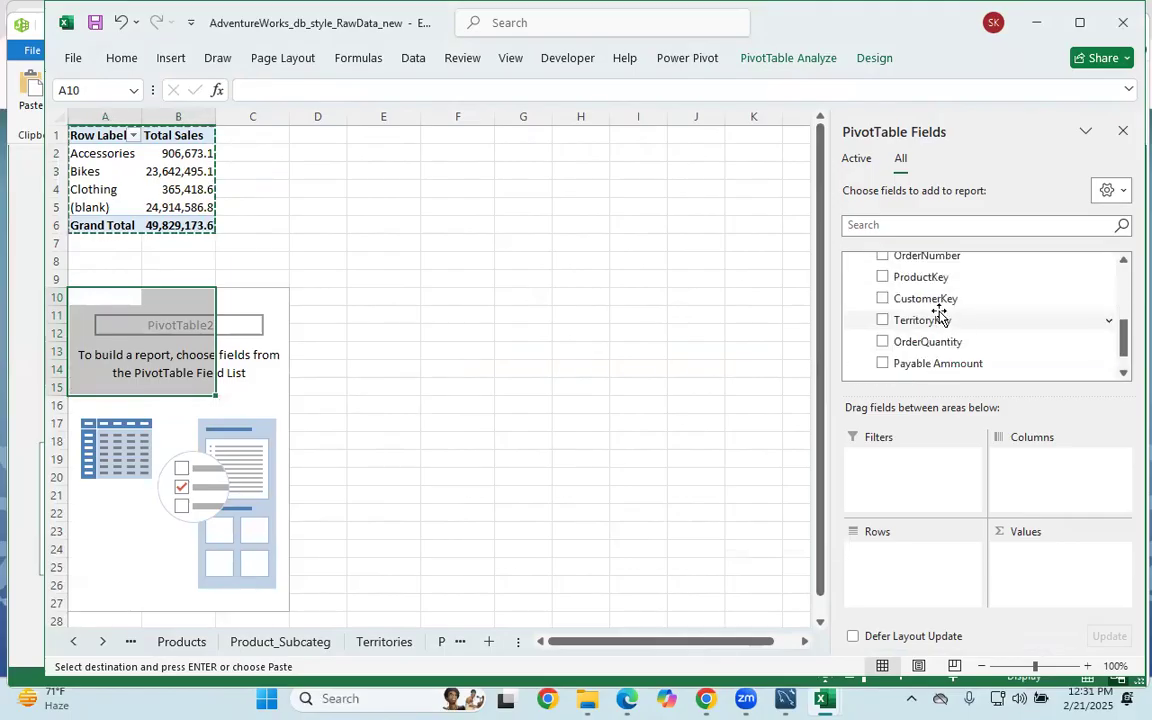
pyautogui.scroll(5, 985, 318)
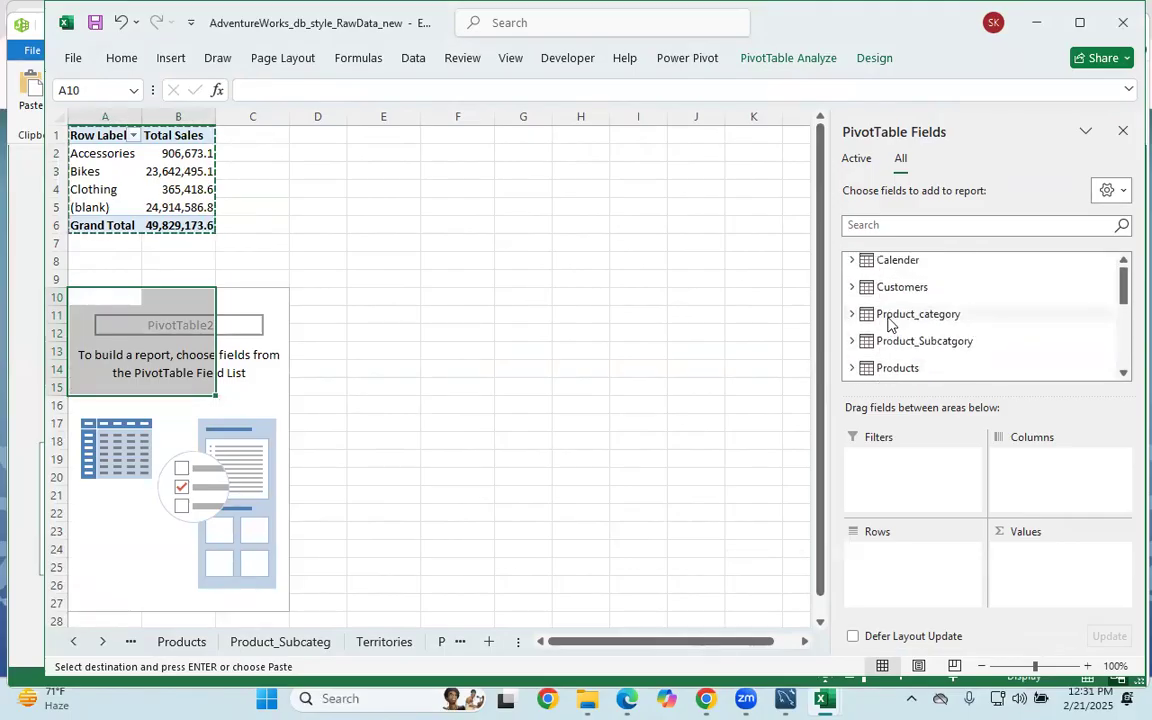
pyautogui.click(852, 262)
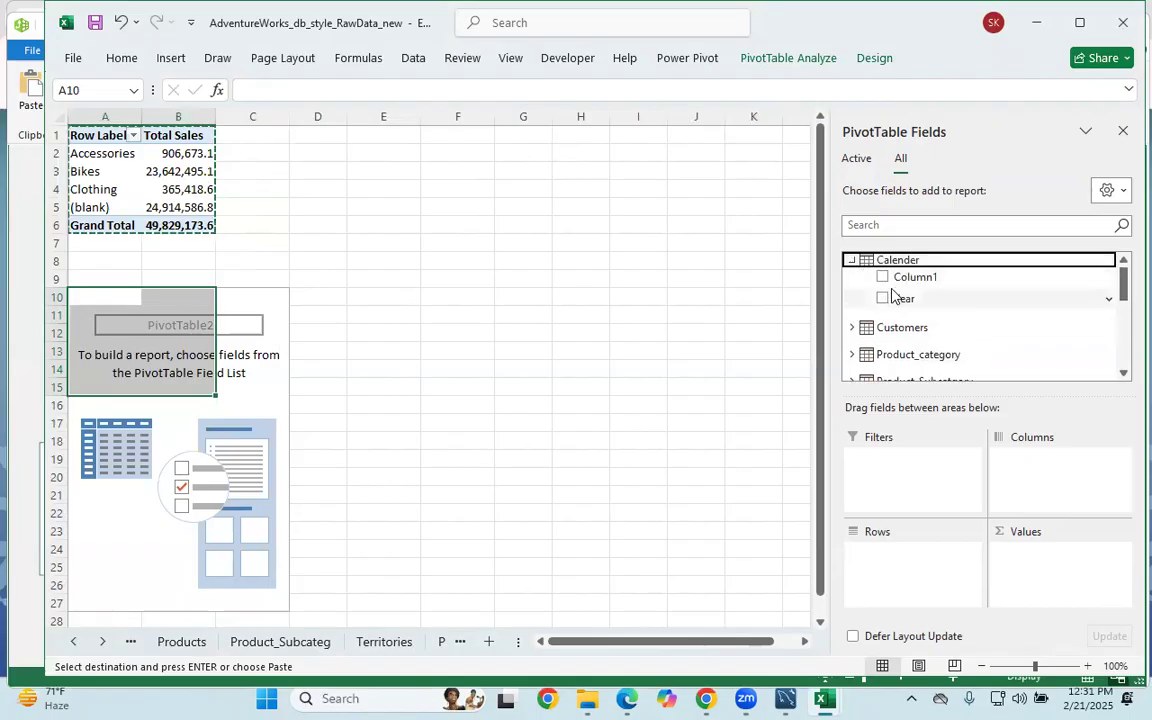
pyautogui.moveTo(890, 282); pyautogui.dragTo(864, 540)
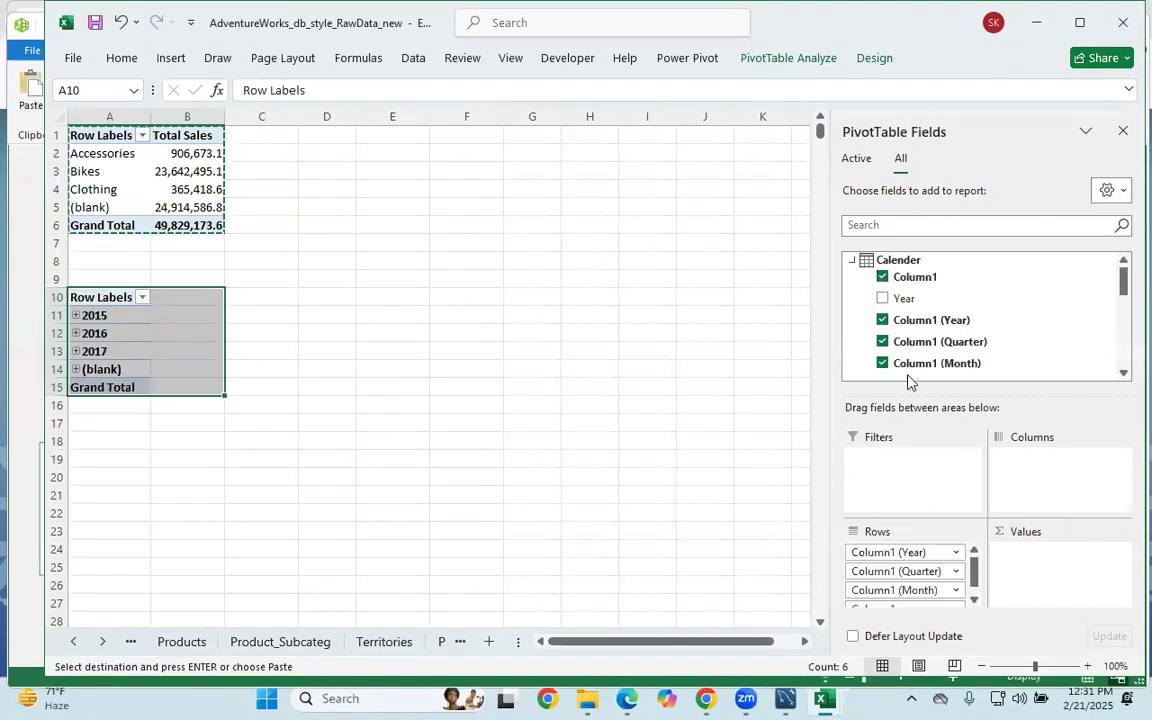
pyautogui.click(854, 264)
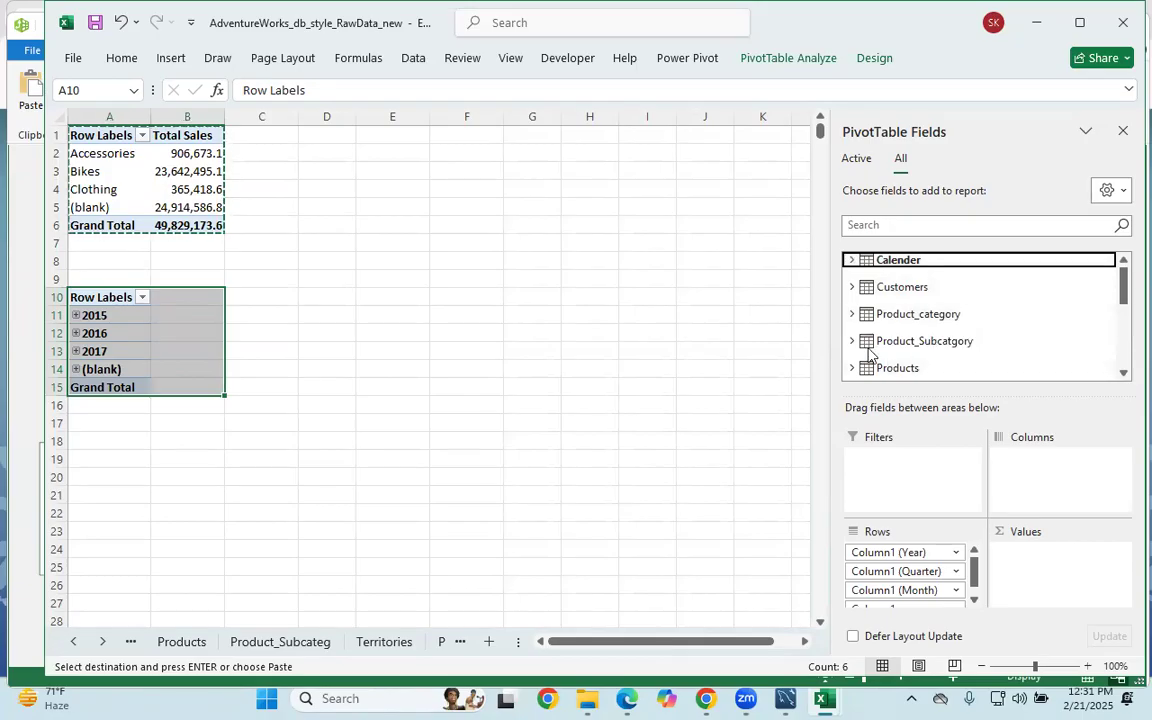
# Add CategoryName from the Product_category table as the column field of the date-based pivot table.
pyautogui.click(852, 314)
pyautogui.click(852, 314)
pyautogui.click(852, 288)
pyautogui.scroll(-1, 876, 305)
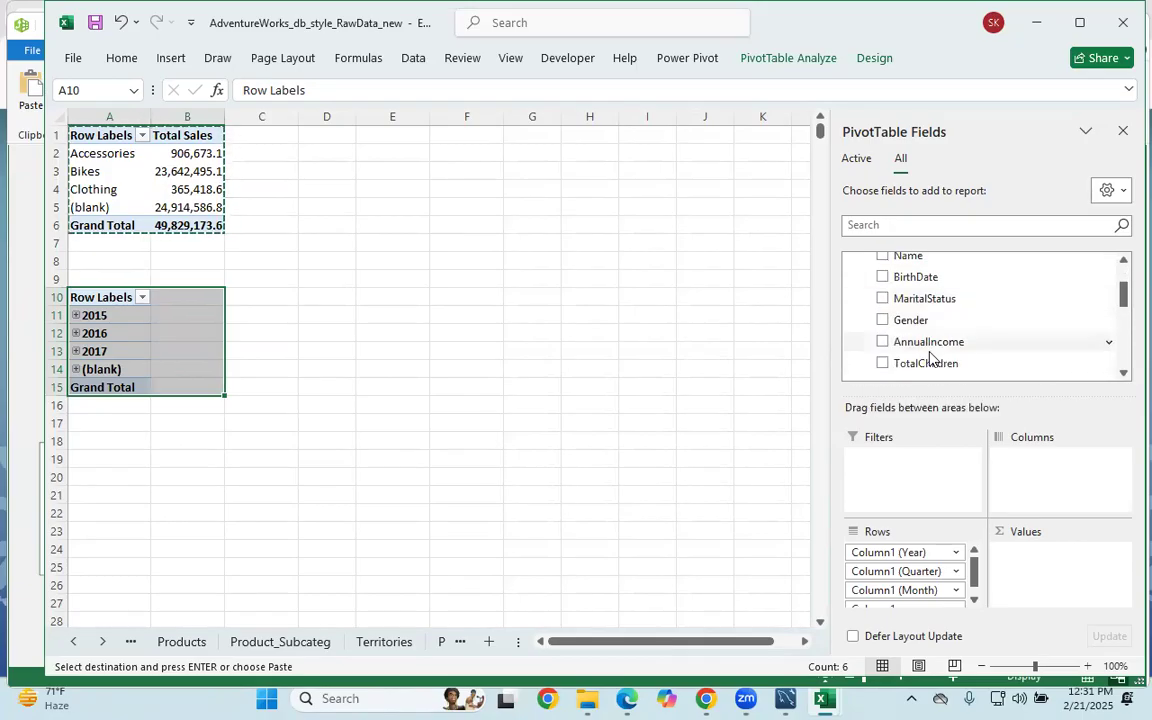
pyautogui.scroll(-1, 940, 349)
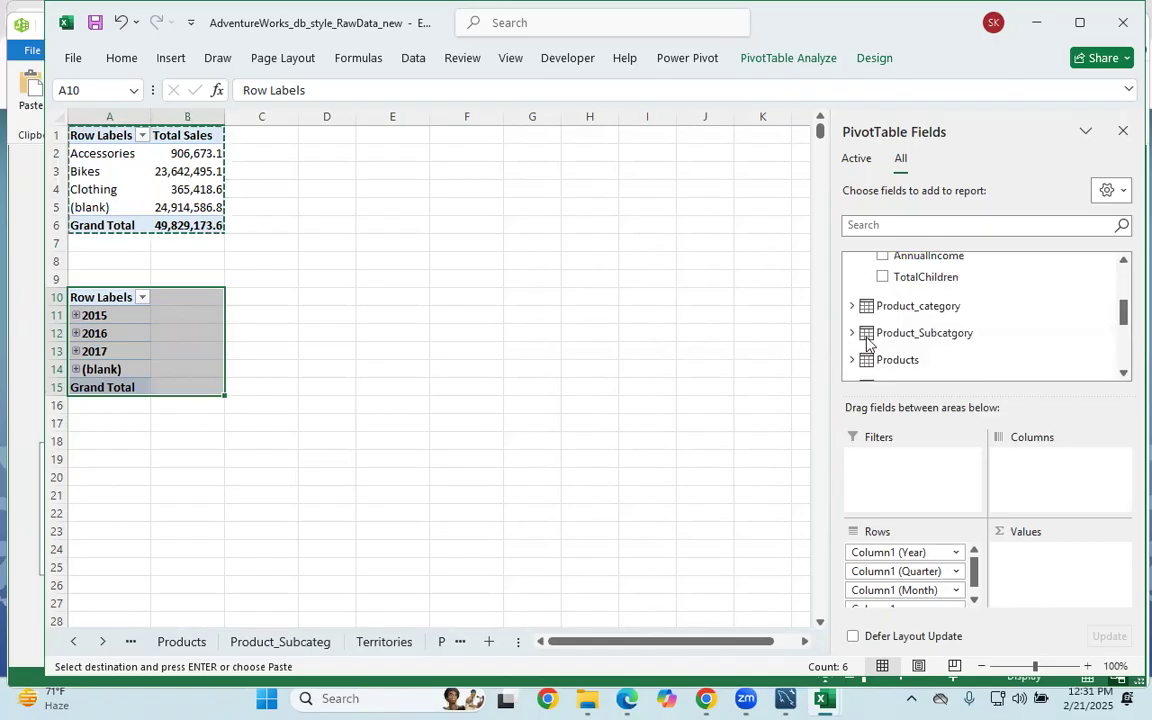
pyautogui.click(852, 306)
pyautogui.scroll(-1, 869, 305)
pyautogui.moveTo(869, 300); pyautogui.dragTo(1046, 470)
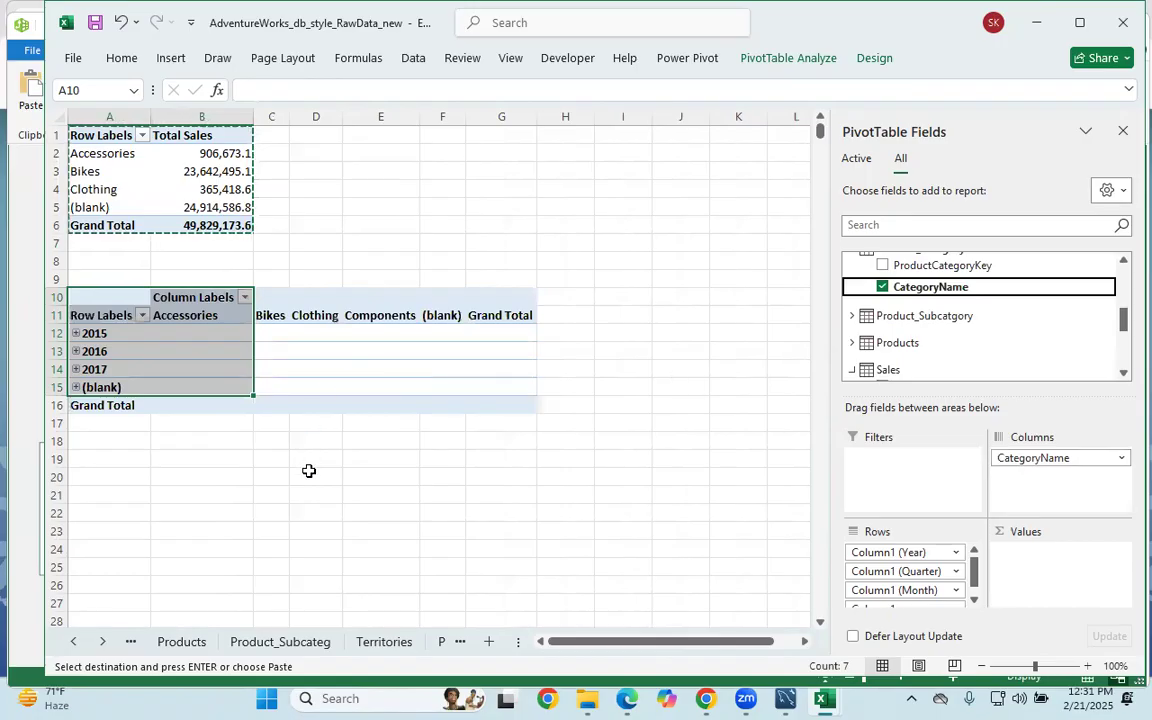
# Collapse the Product_category and Customers tables in the field list and sum Payable Ammount from Sales as the pivot table's values.
pyautogui.click(309, 470)
pyautogui.click(218, 341)
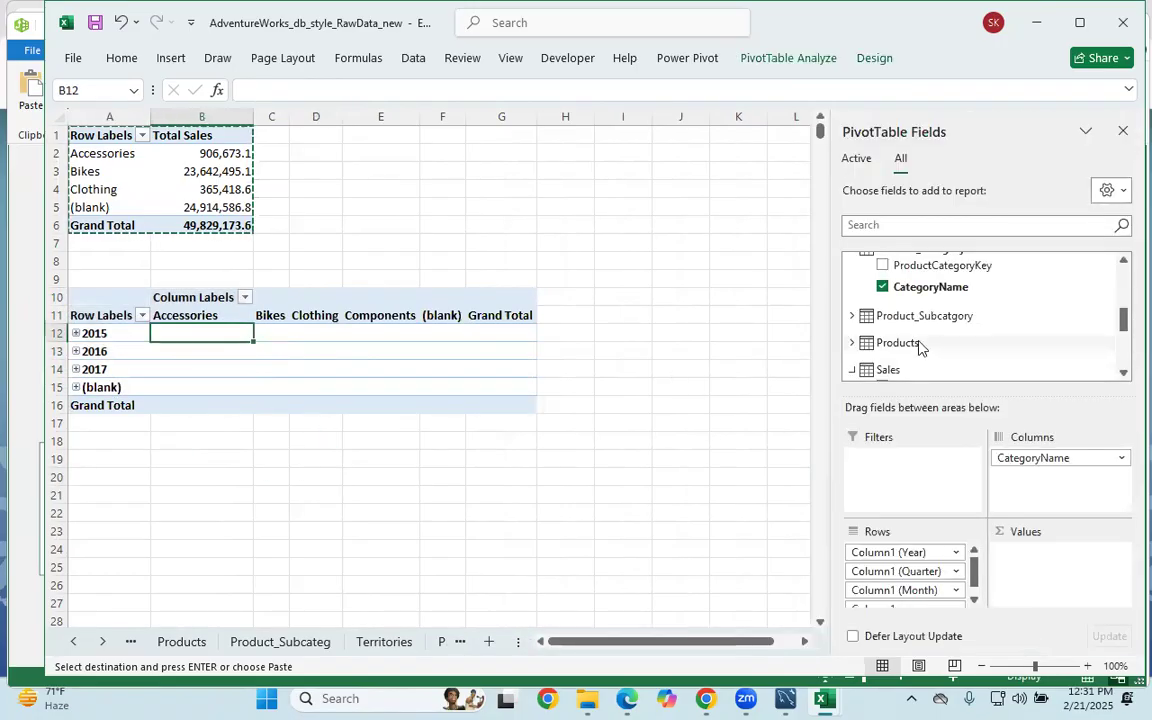
pyautogui.scroll(1, 921, 342)
pyautogui.click(855, 337)
pyautogui.scroll(3, 858, 300)
pyautogui.click(856, 287)
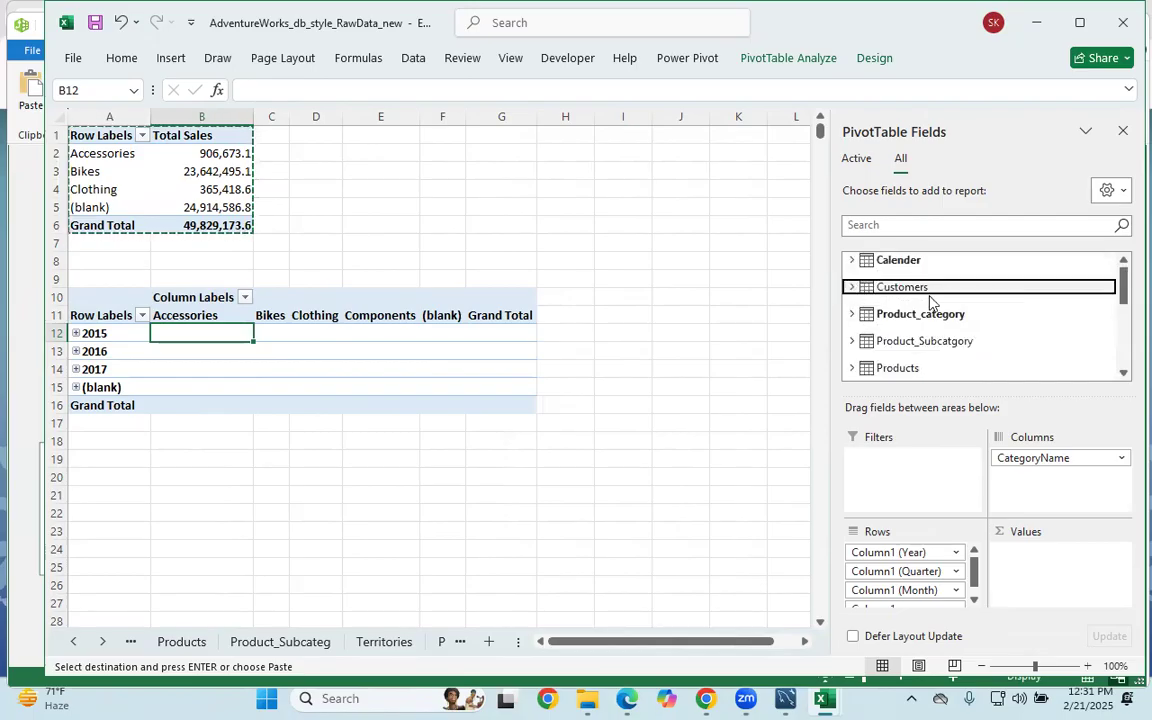
pyautogui.scroll(-5, 905, 334)
pyautogui.moveTo(948, 340); pyautogui.dragTo(1044, 576)
# Examine the 2015 payable amounts for accessories, bikes and clothing in the second pivot table.
pyautogui.click(540, 497)
pyautogui.click(355, 511)
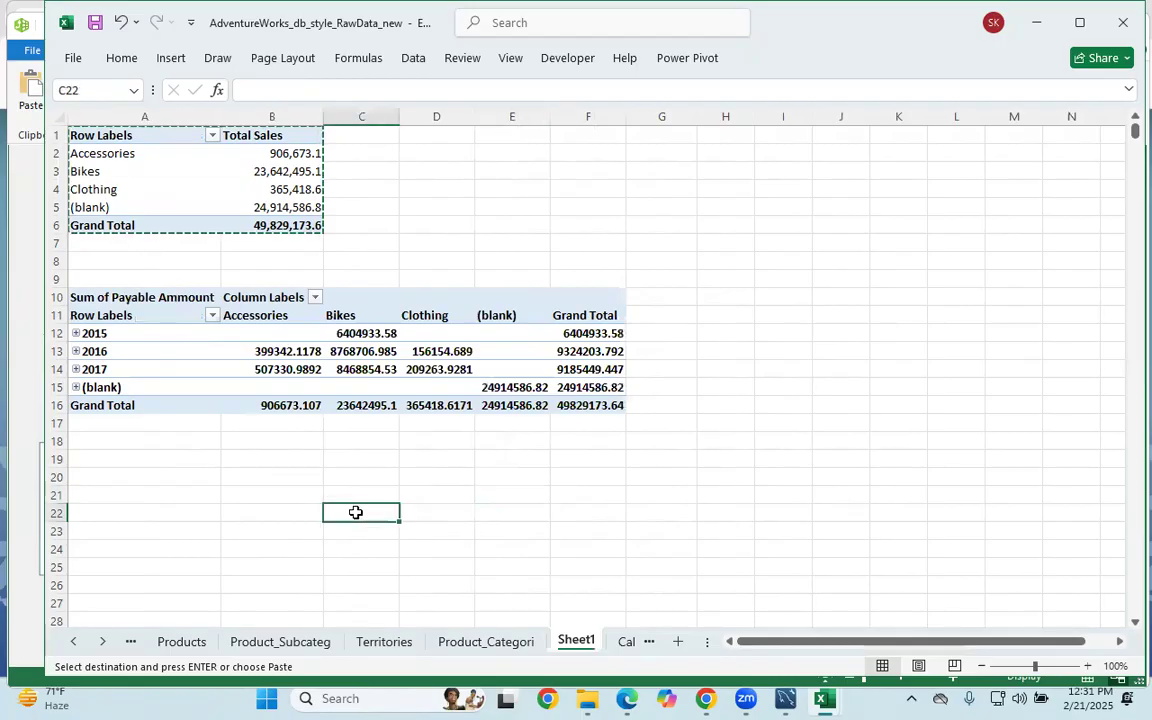
pyautogui.click(262, 334)
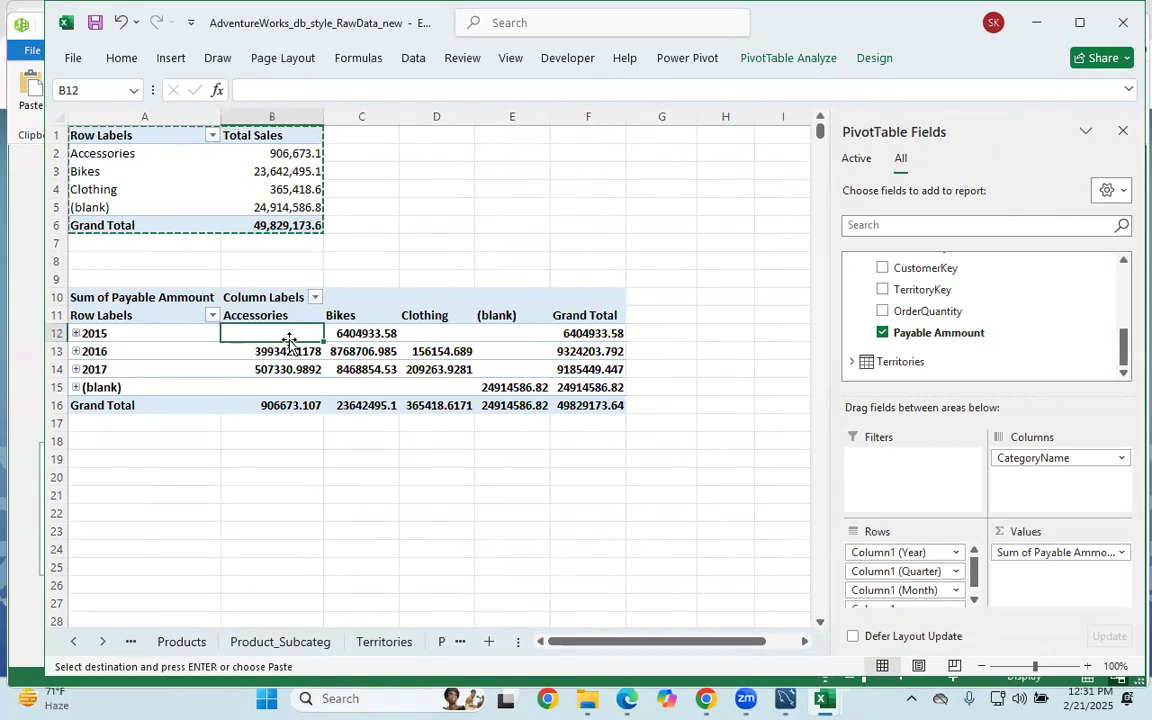
pyautogui.click(424, 333)
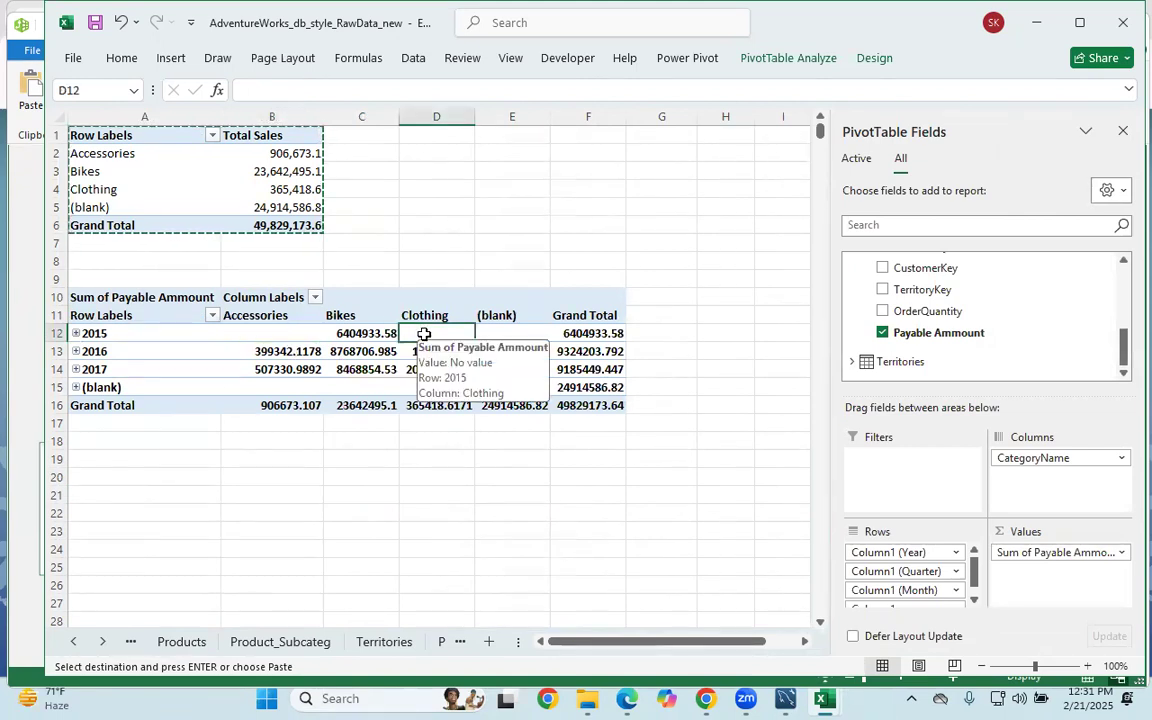
pyautogui.click(356, 349)
pyautogui.click(359, 332)
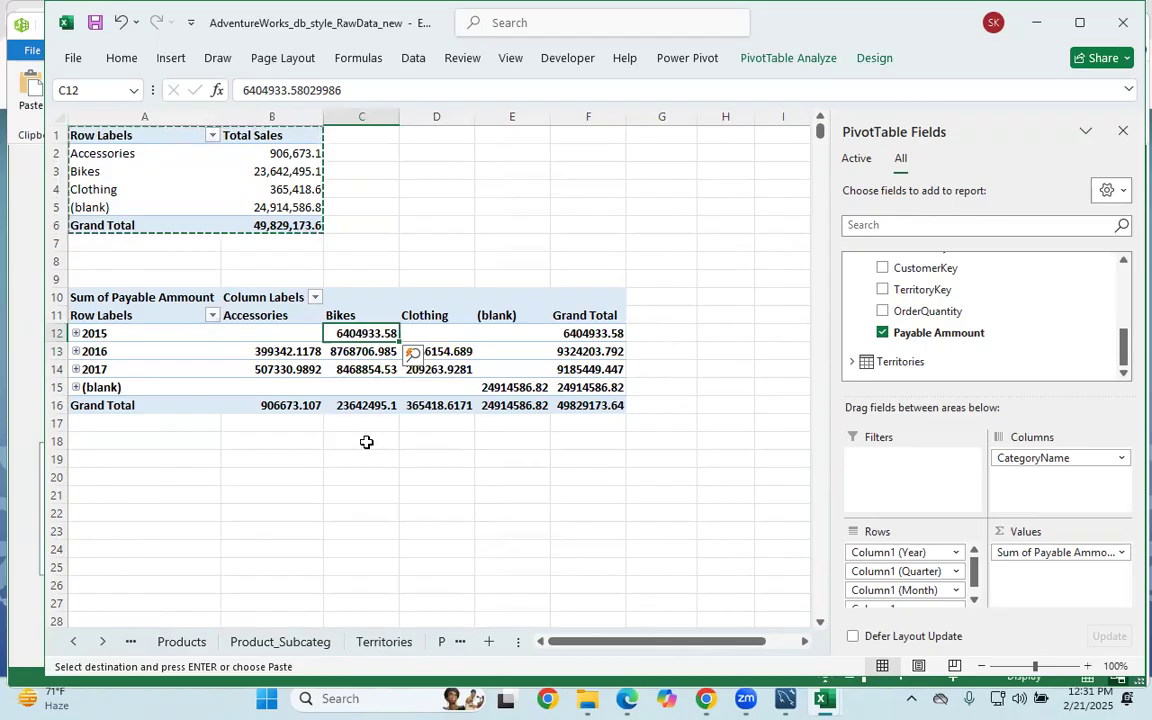
pyautogui.click(265, 455)
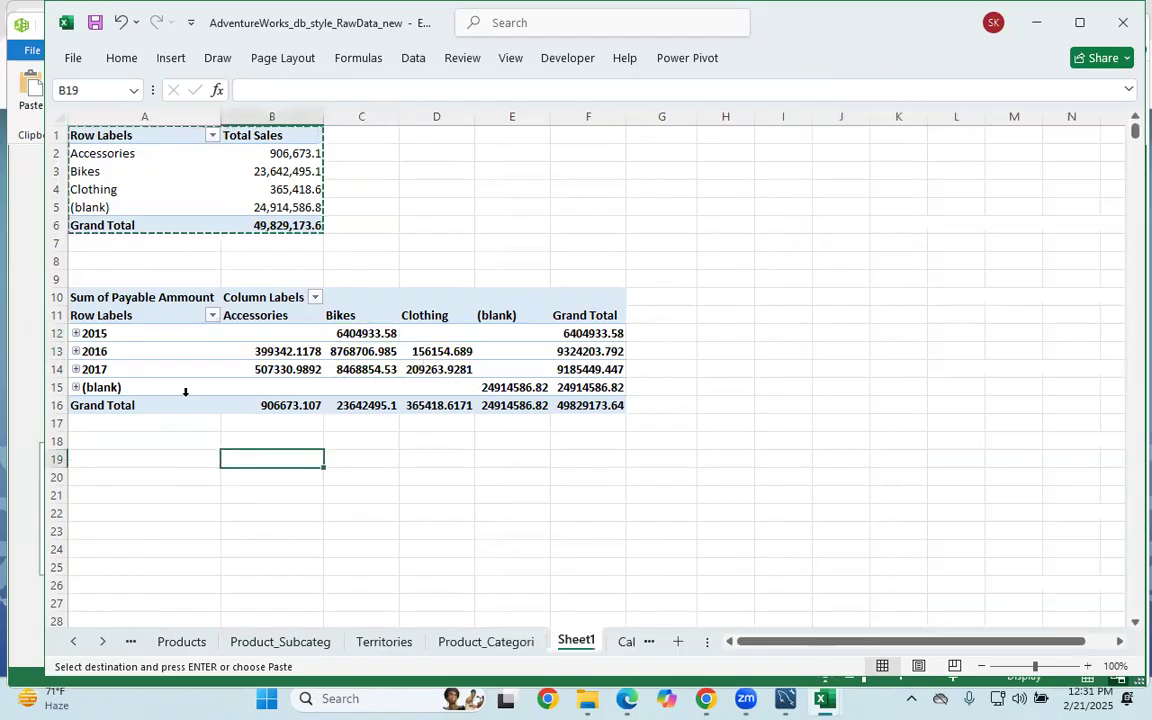
# Copy the whole yearly Payable Ammount pivot table and paste the duplicate at cell A19.
pyautogui.moveTo(185, 390); pyautogui.dragTo(165, 335)
pyautogui.hotkey('ctrl', 'a')
pyautogui.hotkey('ctrl', 'c')
pyautogui.click(119, 453)
pyautogui.hotkey('ctrl', 'v')
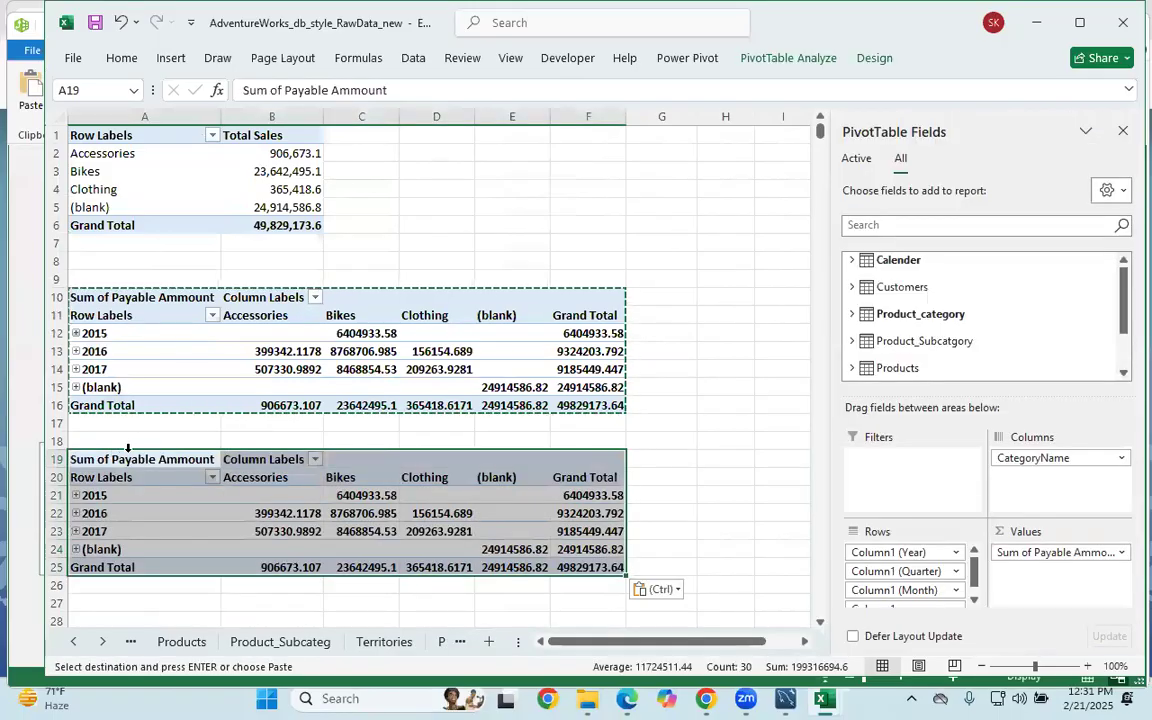
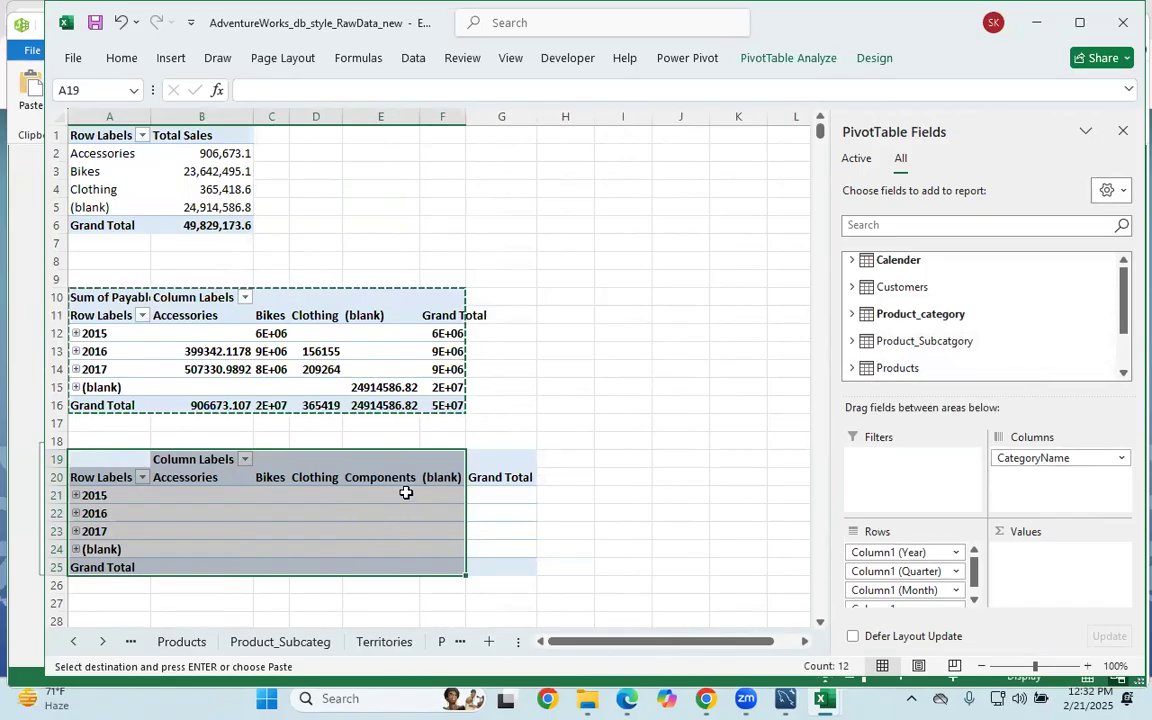
# Use OrderQuantity from the Sales table, summed, as the value field of the pivot table at A19.
pyautogui.scroll(-2, 866, 362)
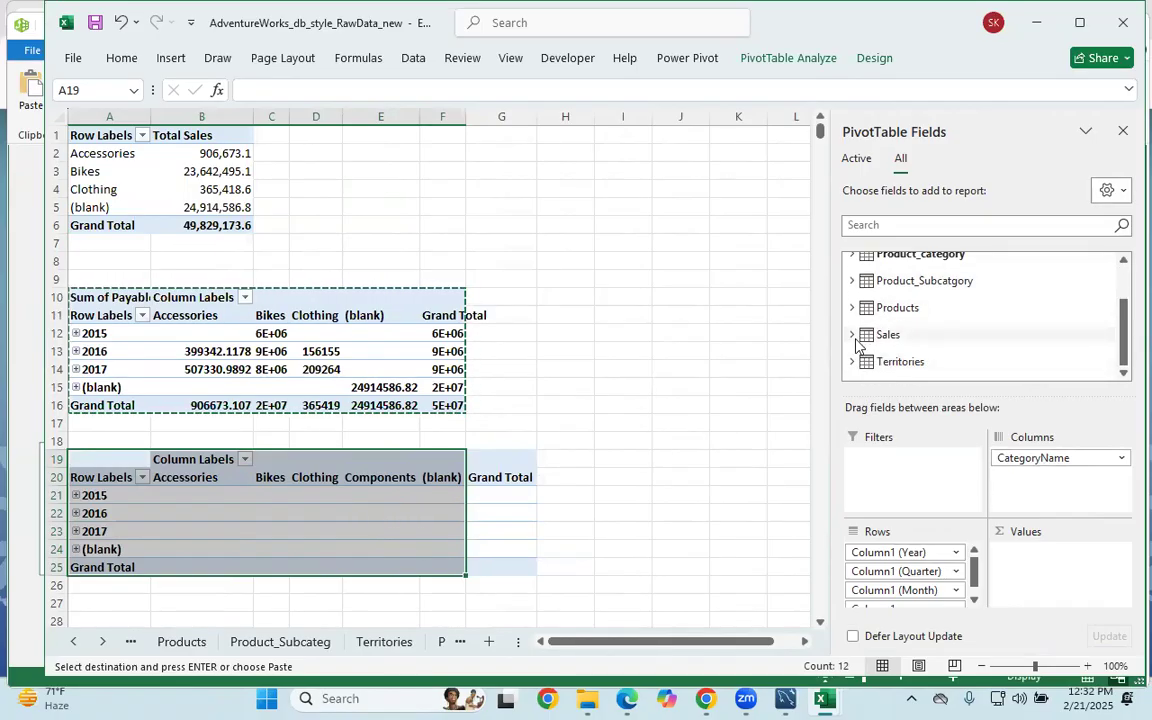
pyautogui.click(853, 334)
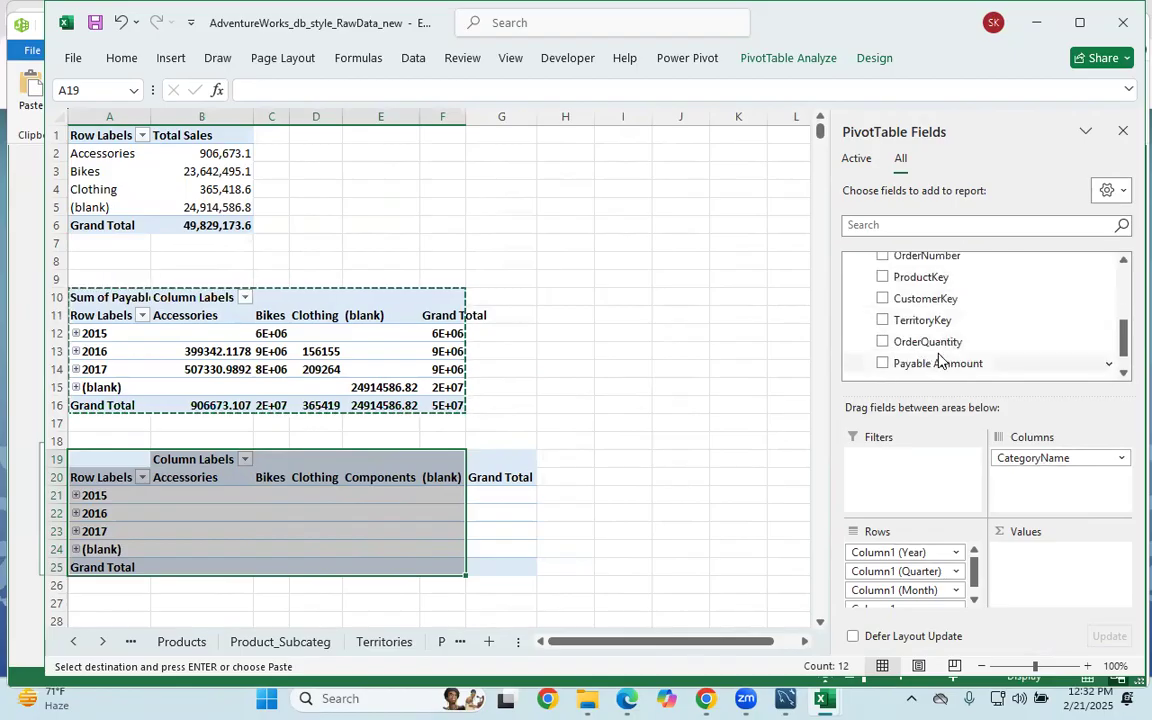
pyautogui.moveTo(934, 345); pyautogui.dragTo(1031, 548)
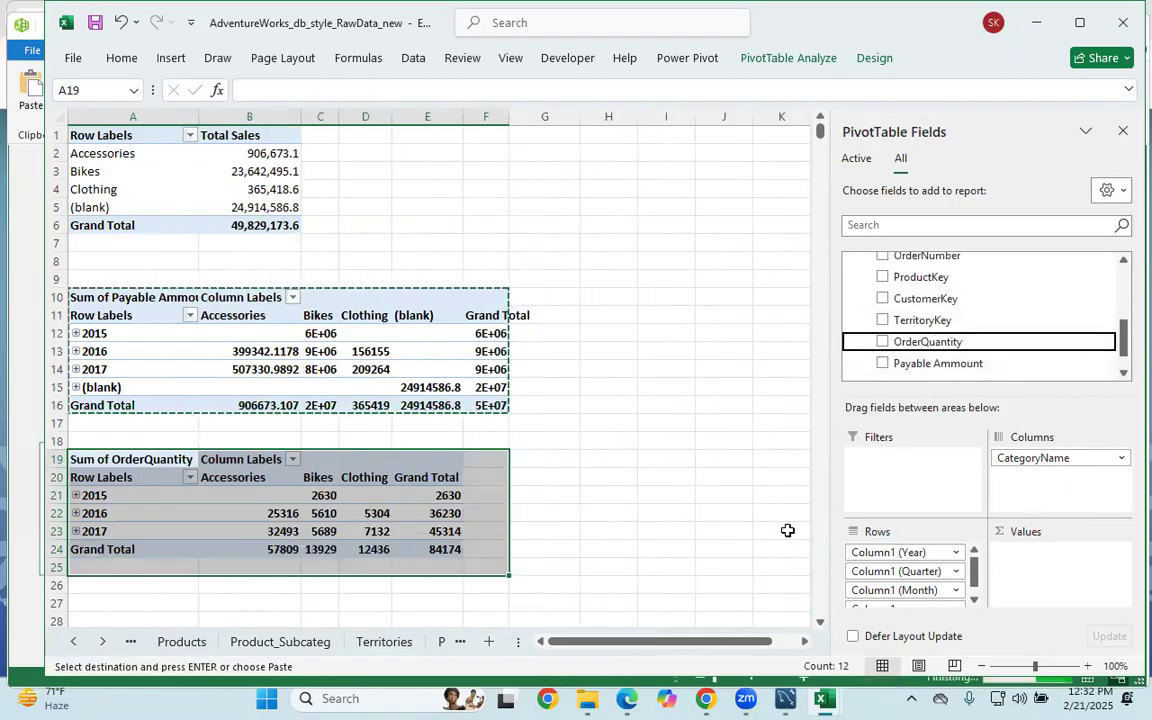
pyautogui.click(610, 514)
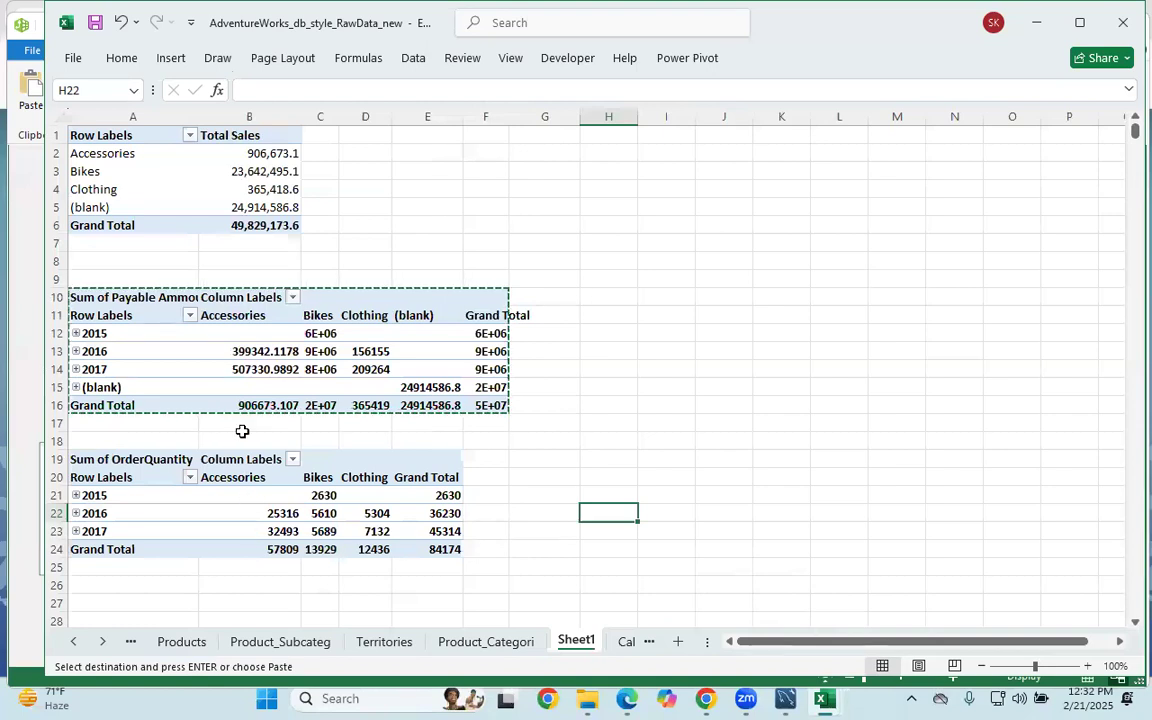
# Compare the yearly order quantities by category with the payable amounts in the pivot table above.
pyautogui.click(645, 410)
pyautogui.click(257, 347)
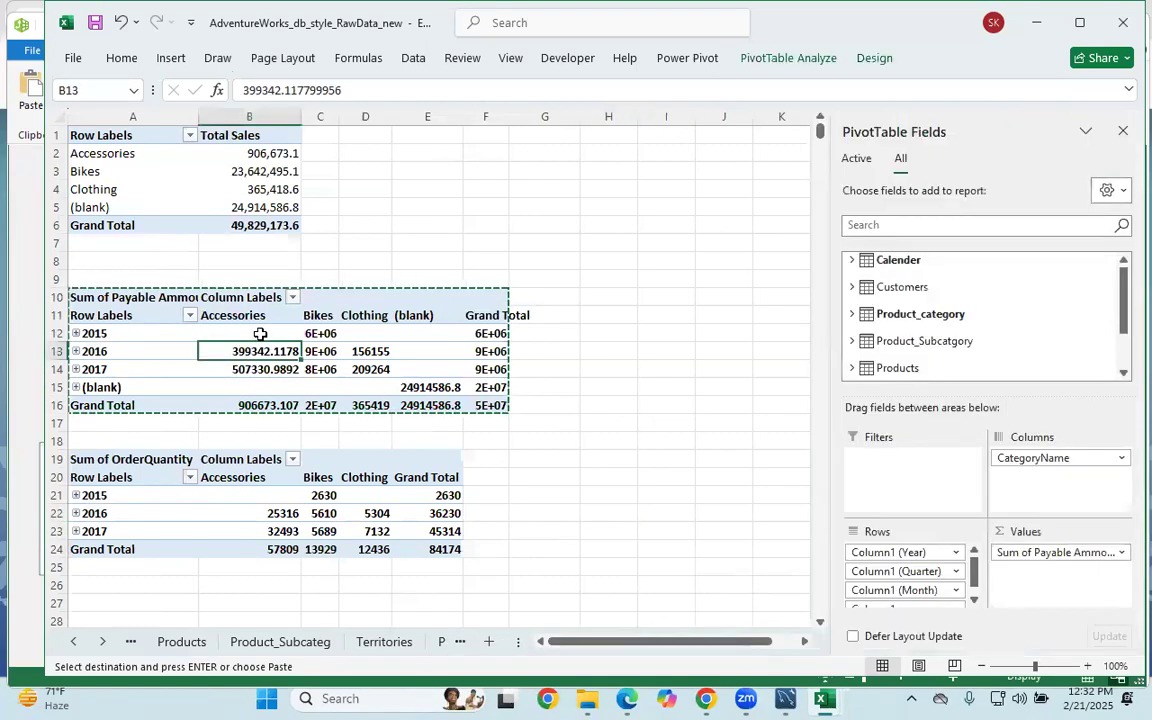
pyautogui.click(244, 490)
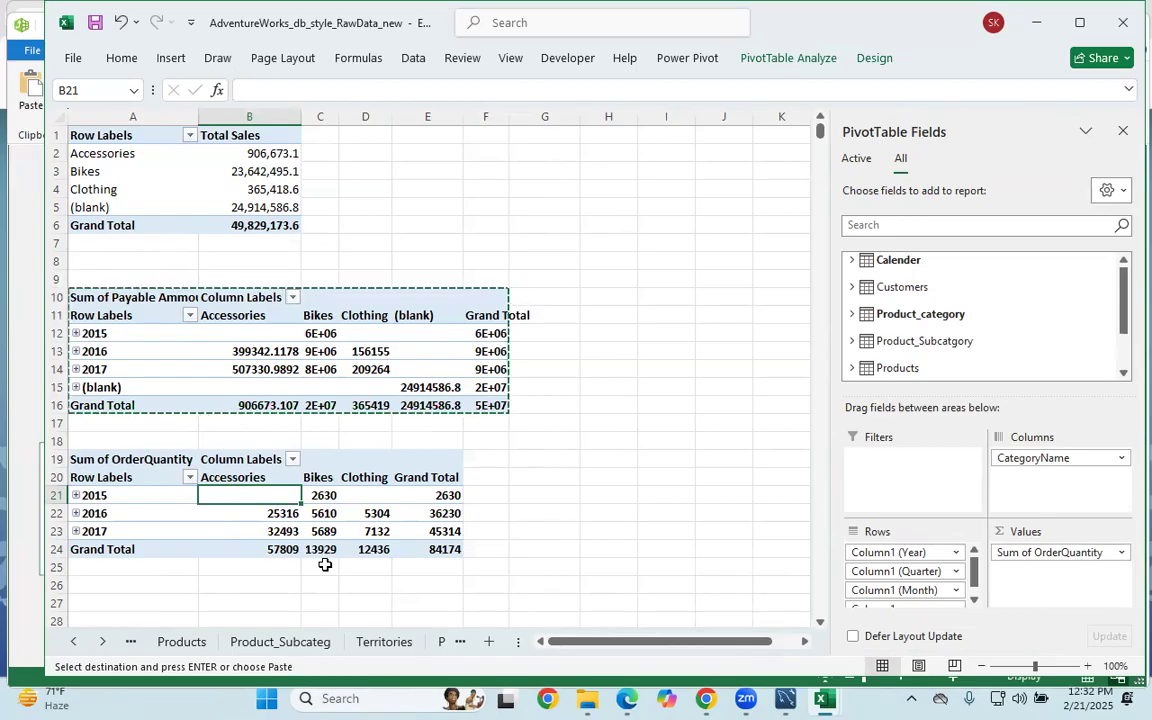
pyautogui.click(485, 566)
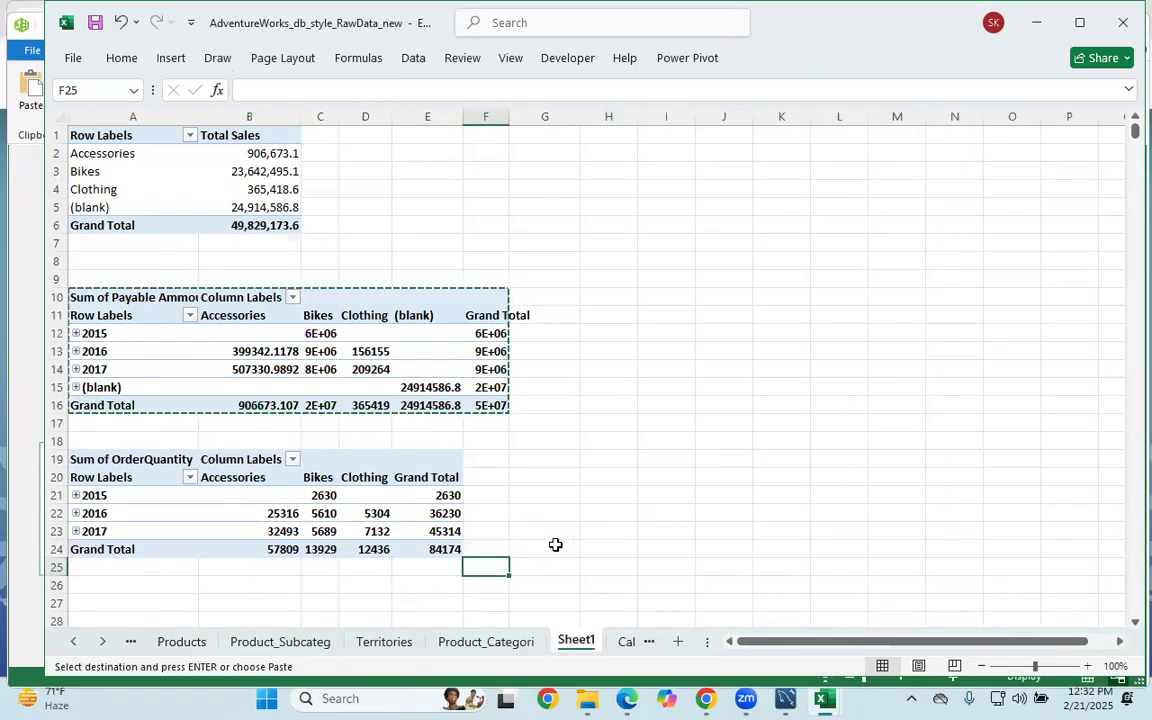
pyautogui.click(312, 500)
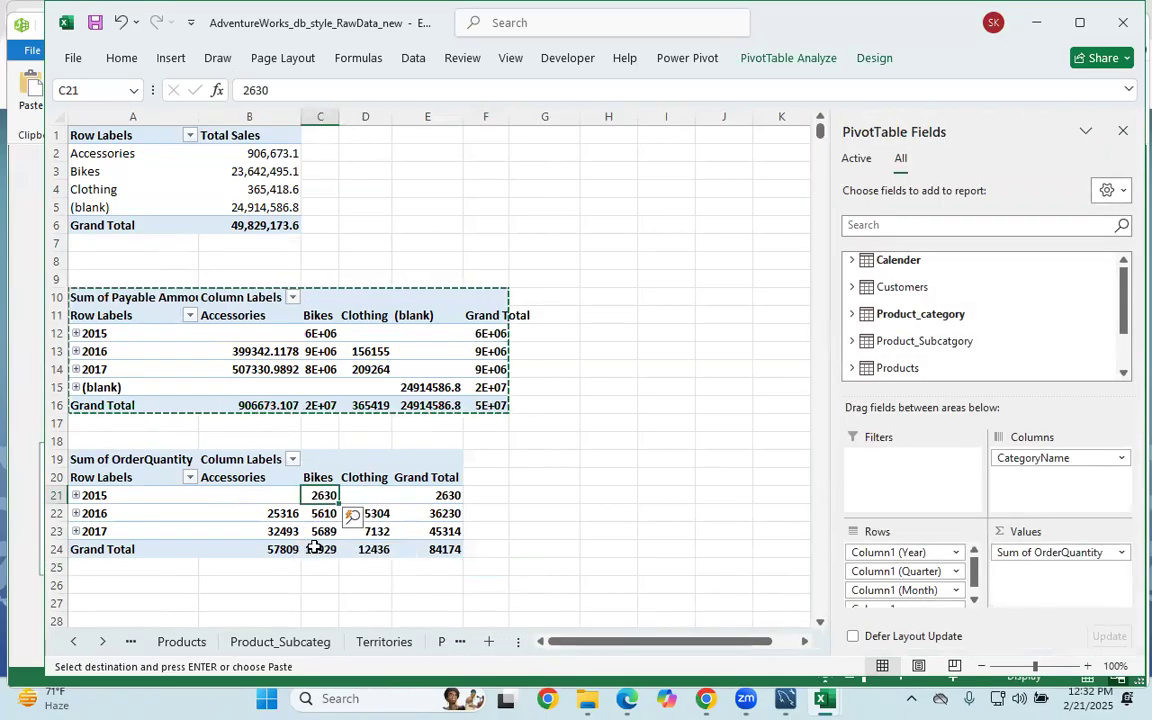
pyautogui.click(318, 514)
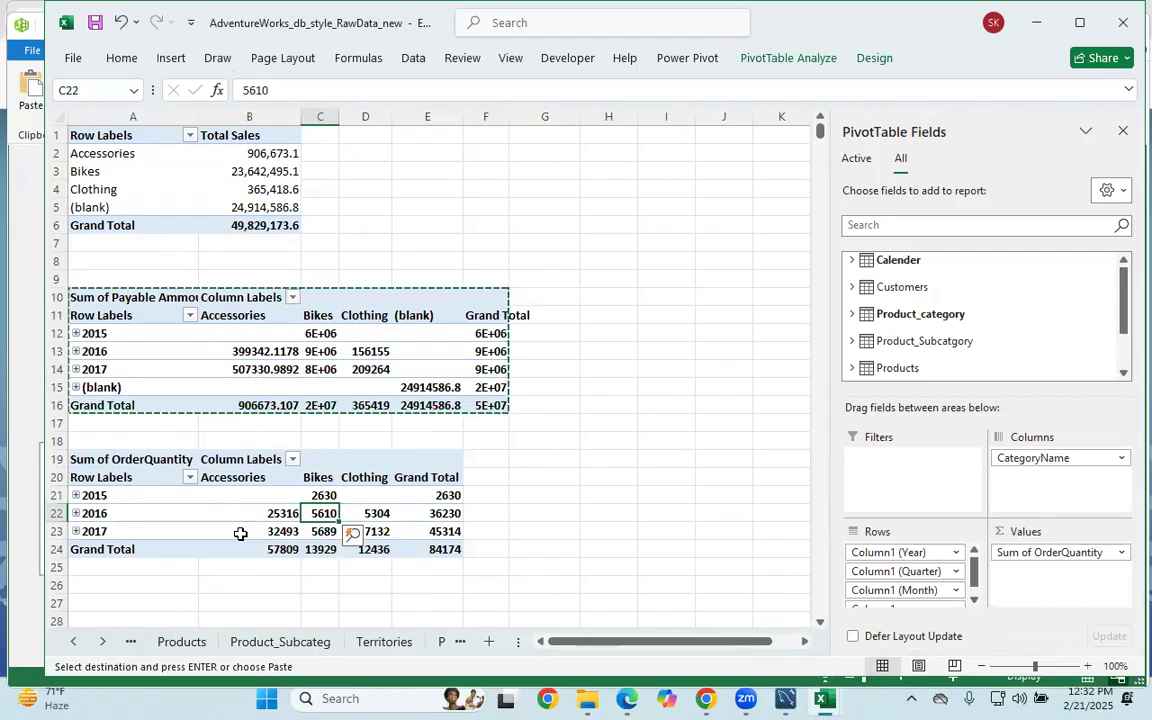
pyautogui.click(239, 533)
pyautogui.moveTo(247, 550)
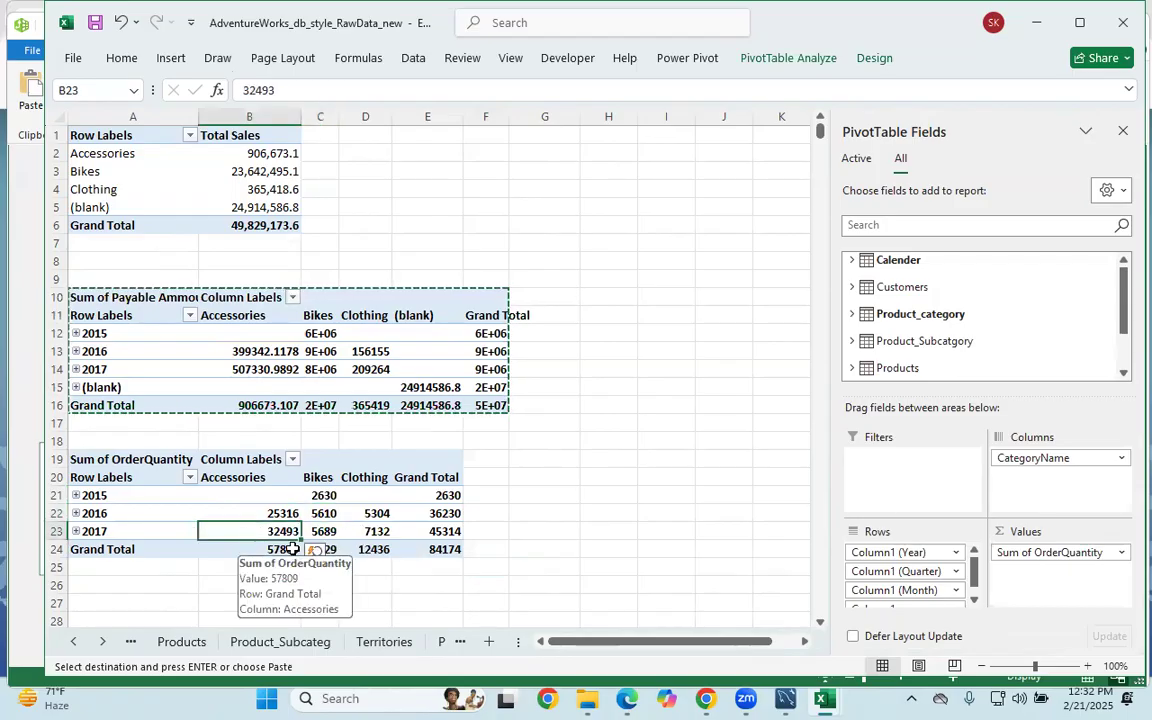
pyautogui.click(592, 477)
pyautogui.click(288, 496)
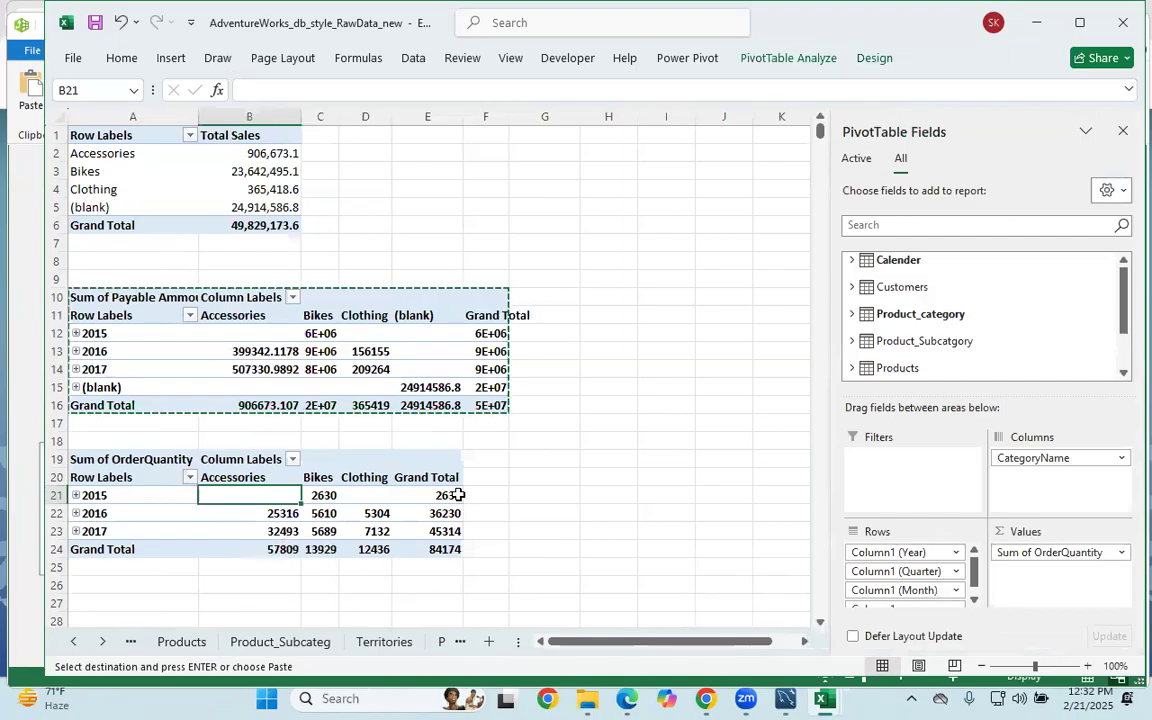
# Autofit column F so it fits the pivot table's Grand Total values.
pyautogui.click(566, 461)
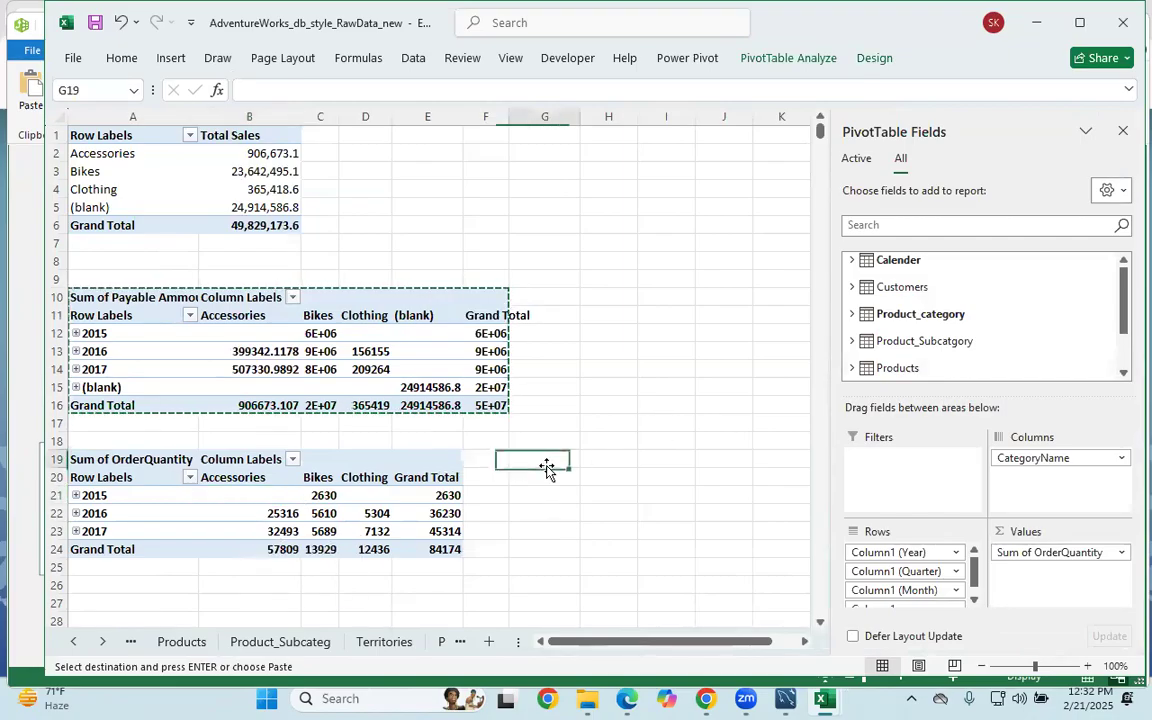
pyautogui.doubleClick(511, 117)
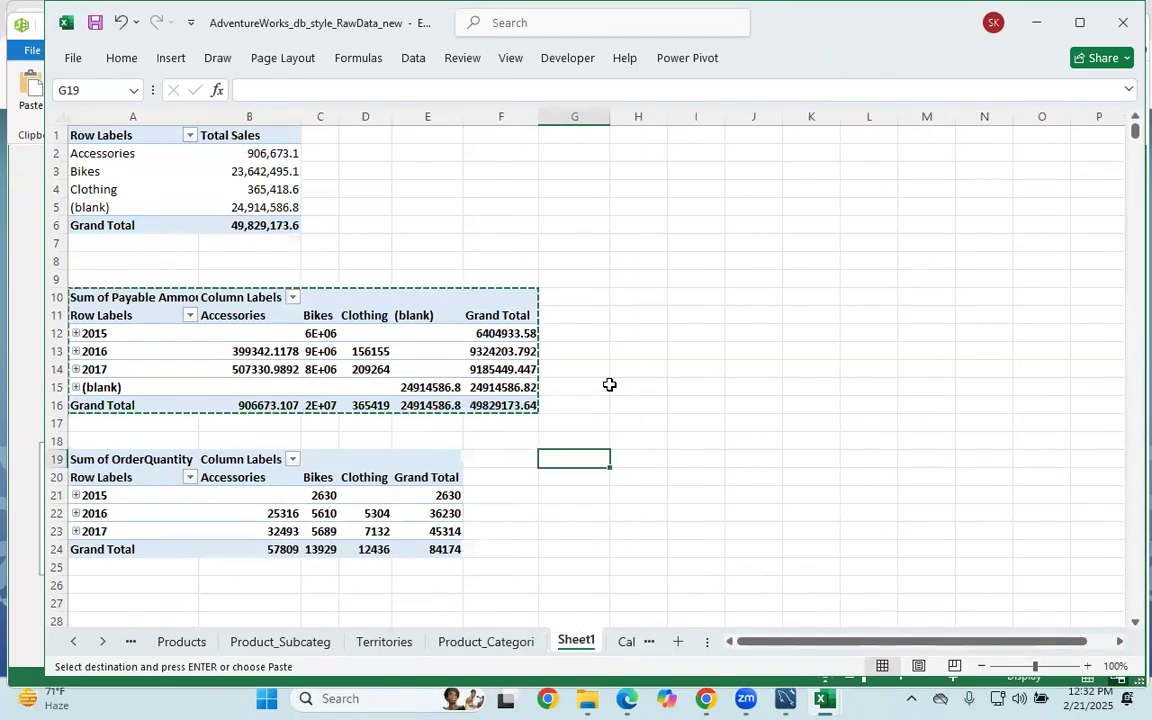
pyautogui.click(318, 479)
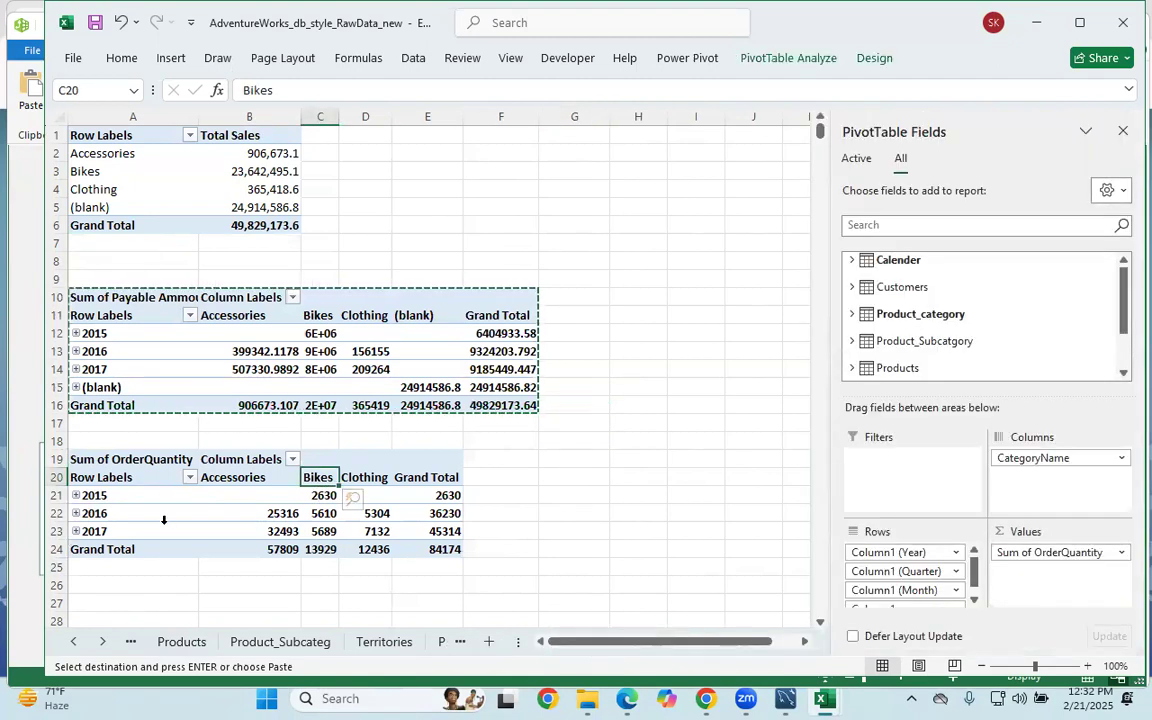
# Copy the whole yearly OrderQuantity pivot table and paste the duplicate at cell E1.
pyautogui.click(178, 508)
pyautogui.hotkey('ctrl', 'a')
pyautogui.hotkey('ctrl', 'c')
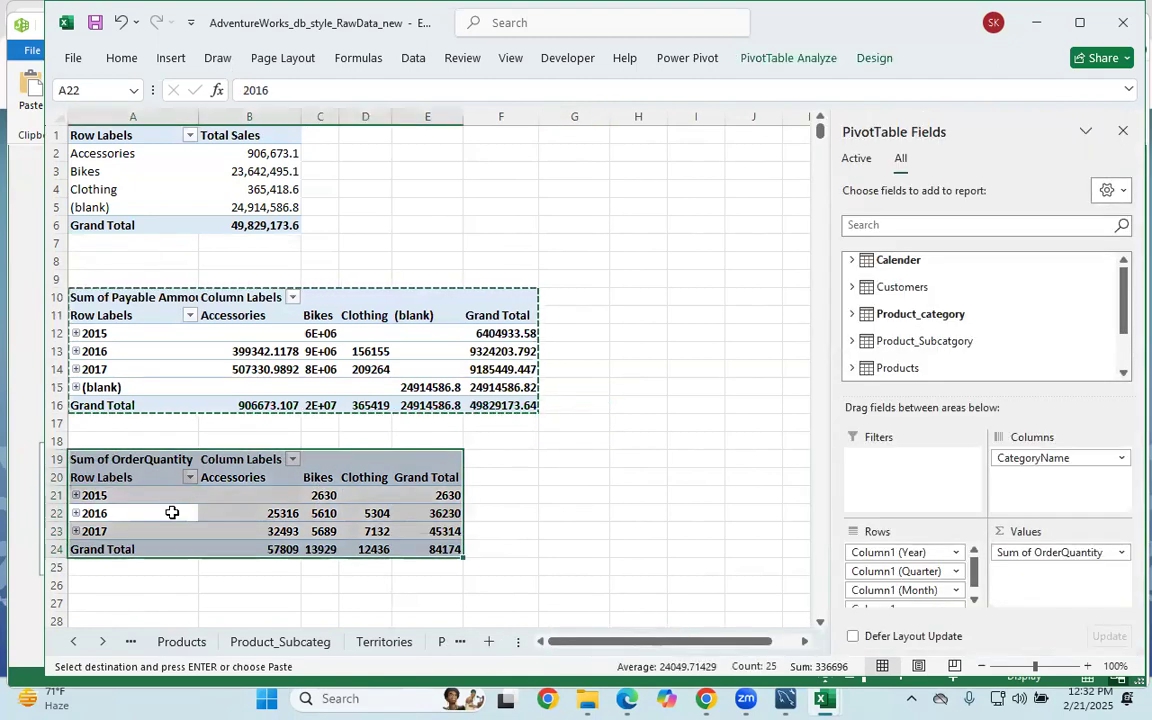
pyautogui.click(402, 181)
pyautogui.click(397, 137)
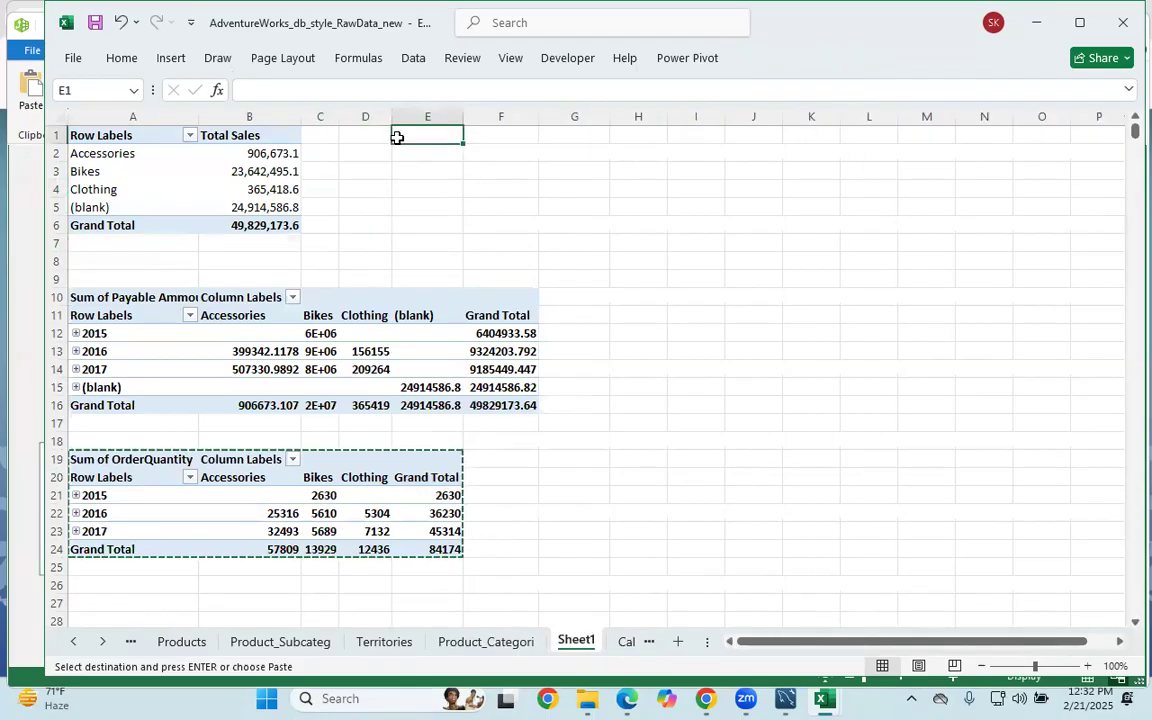
pyautogui.hotkey('ctrl', 'v')
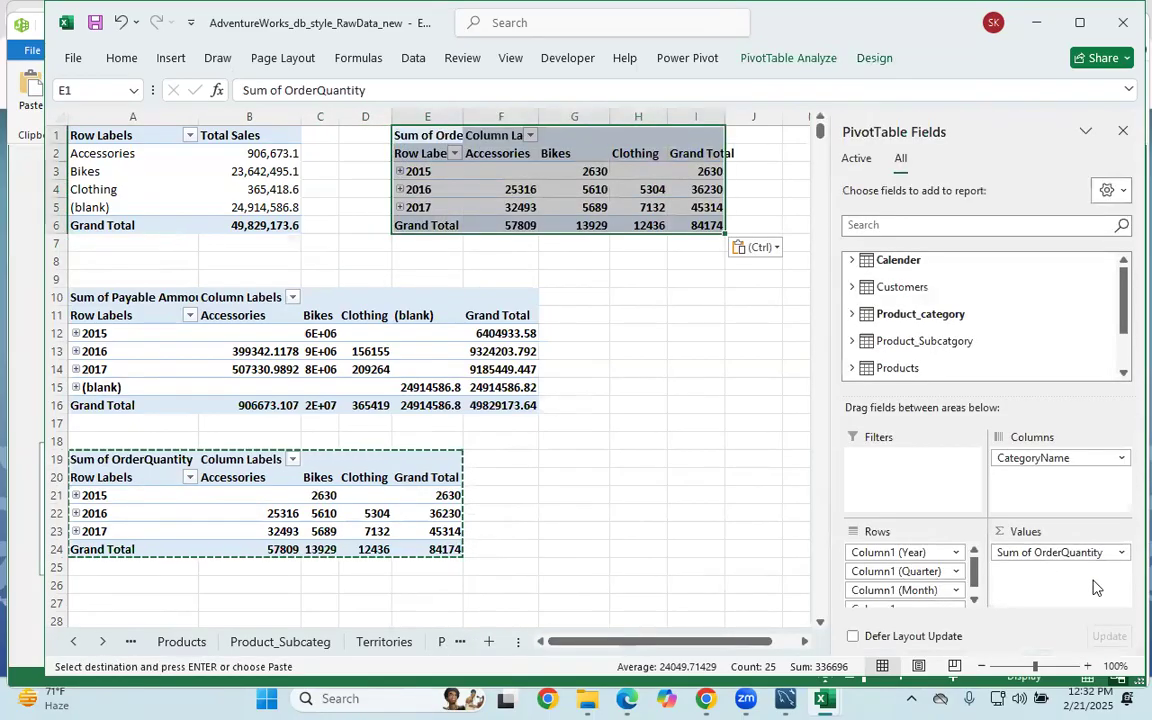
pyautogui.moveTo(1040, 458); pyautogui.dragTo(793, 406)
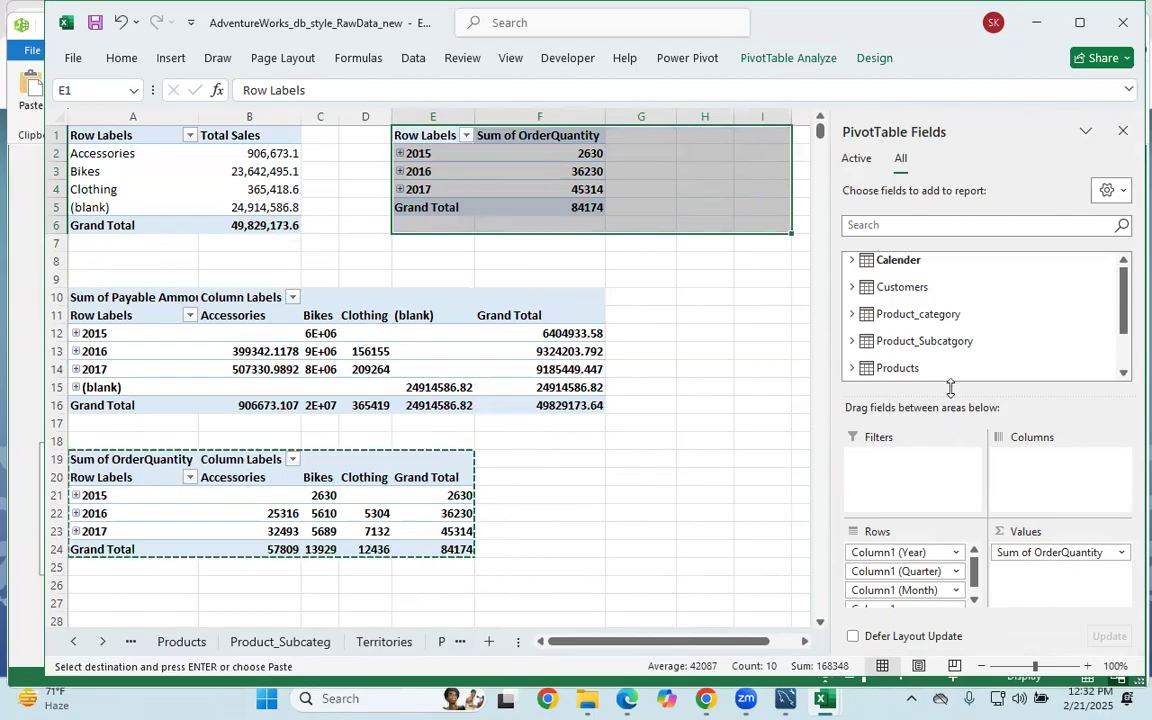
pyautogui.hotkey('ctrl', 'z')
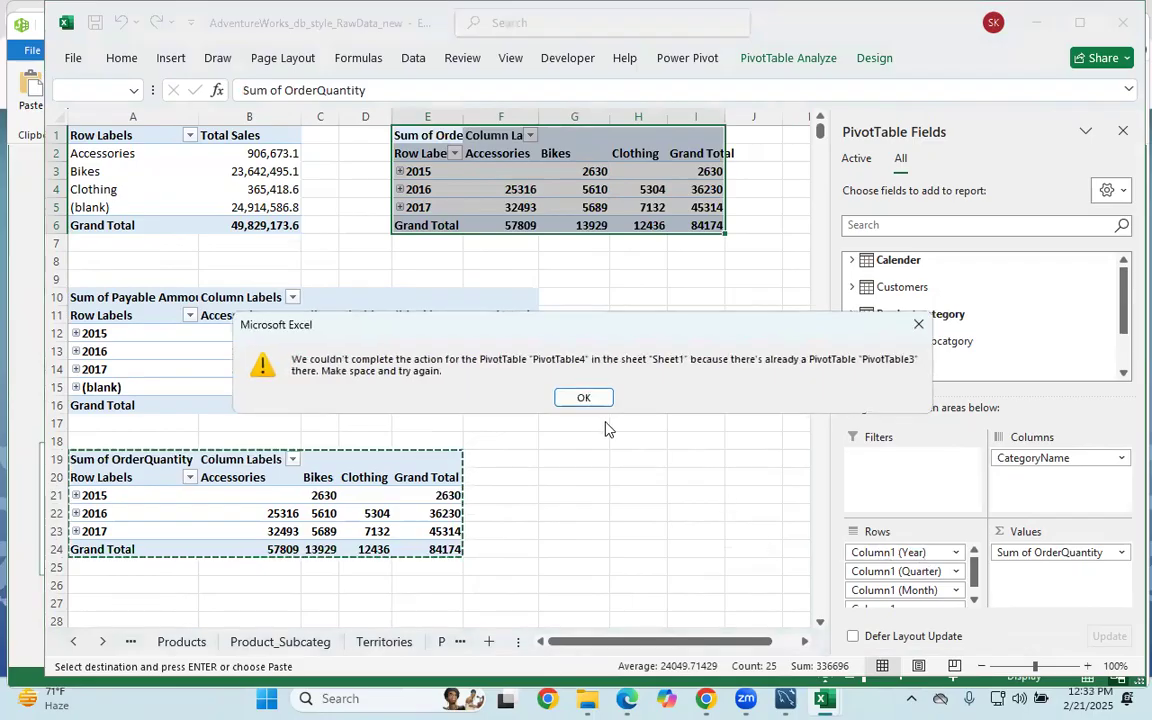
pyautogui.press('Return')
# Remove the Column1 date fields from the rows of the pivot table at E1 and move CategoryName from columns to rows.
pyautogui.scroll(-1, 910, 575)
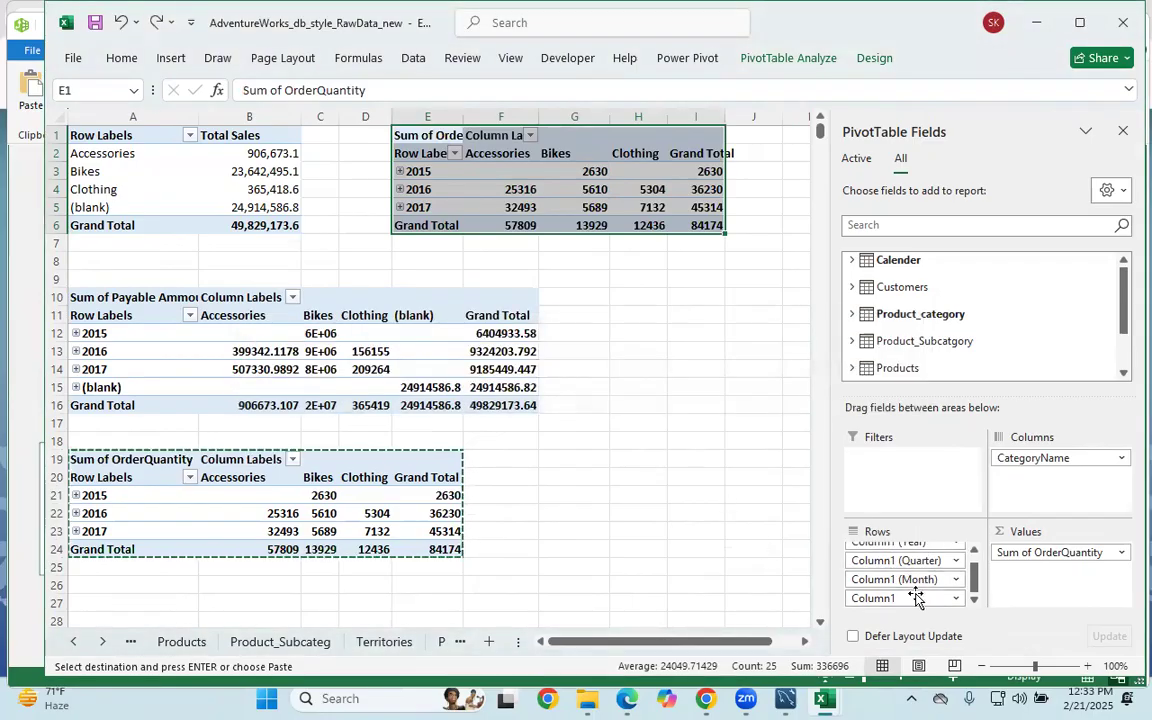
pyautogui.moveTo(908, 597); pyautogui.dragTo(765, 568)
pyautogui.moveTo(895, 572); pyautogui.dragTo(835, 571)
pyautogui.moveTo(900, 572); pyautogui.dragTo(782, 556)
pyautogui.moveTo(1035, 459); pyautogui.dragTo(897, 567)
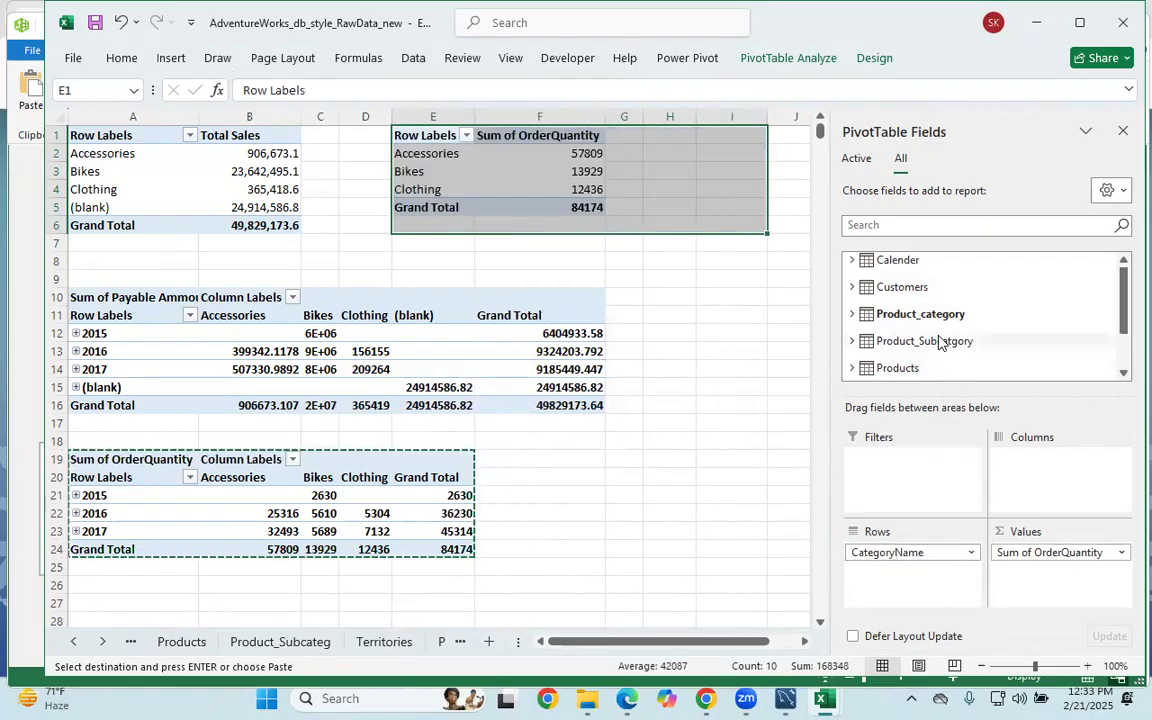
# Add Gender from the Customers table as the column field of the pivot table at E1.
pyautogui.click(864, 287)
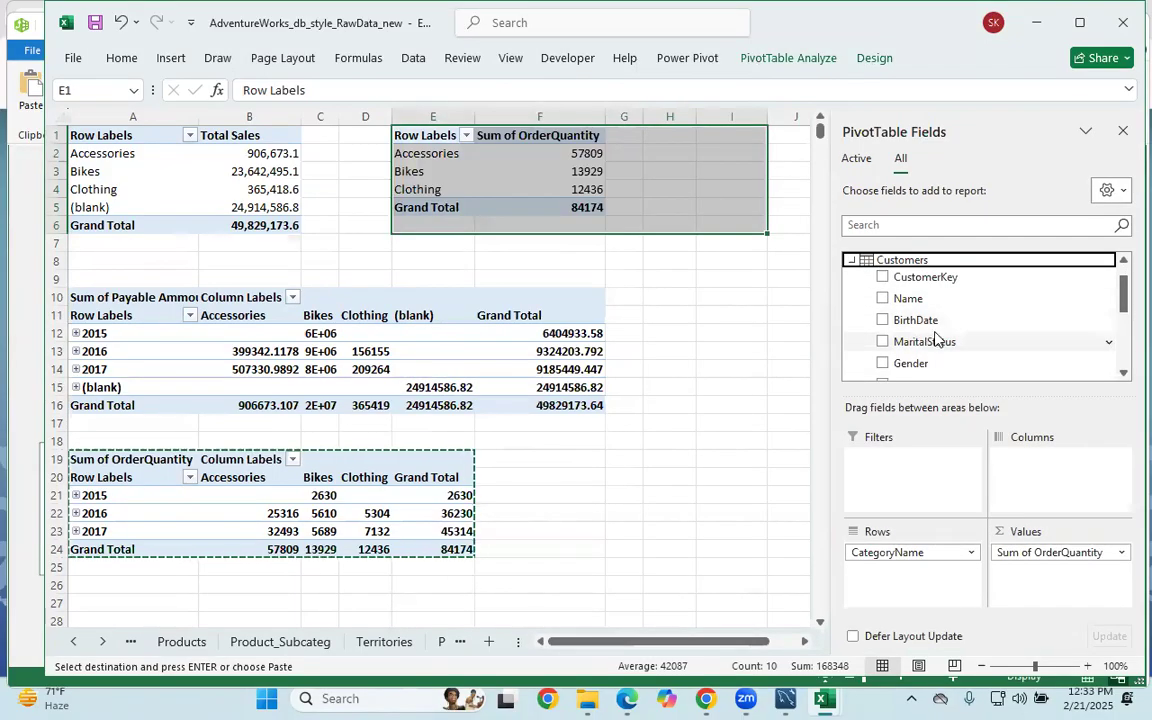
pyautogui.moveTo(912, 362); pyautogui.dragTo(1041, 460)
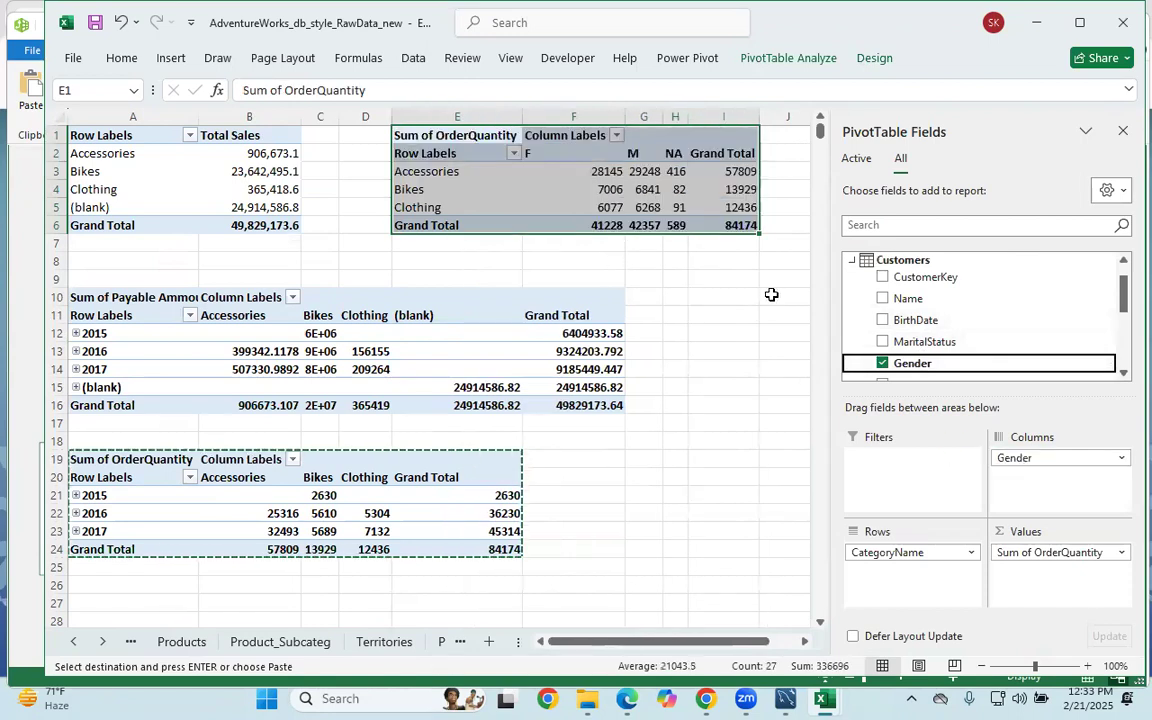
pyautogui.click(735, 296)
# Compare the F and M order quantities for Accessories, Bikes and Clothing in the pivot table at E1.
pyautogui.click(598, 170)
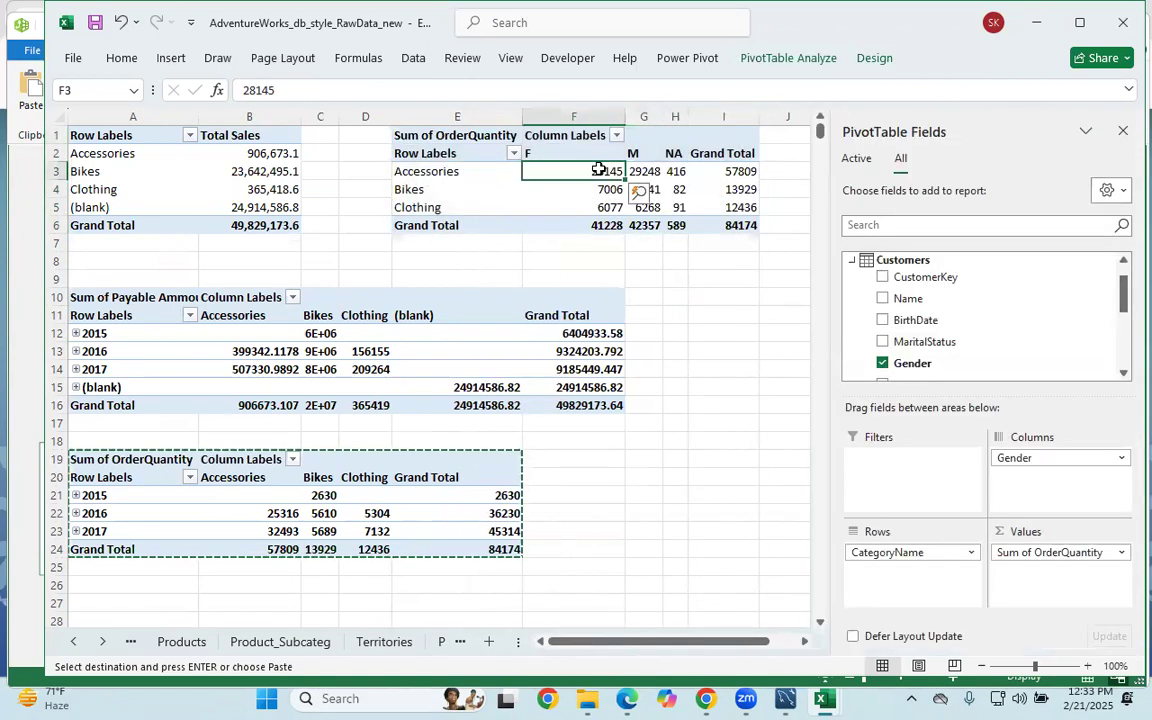
pyautogui.click(645, 171)
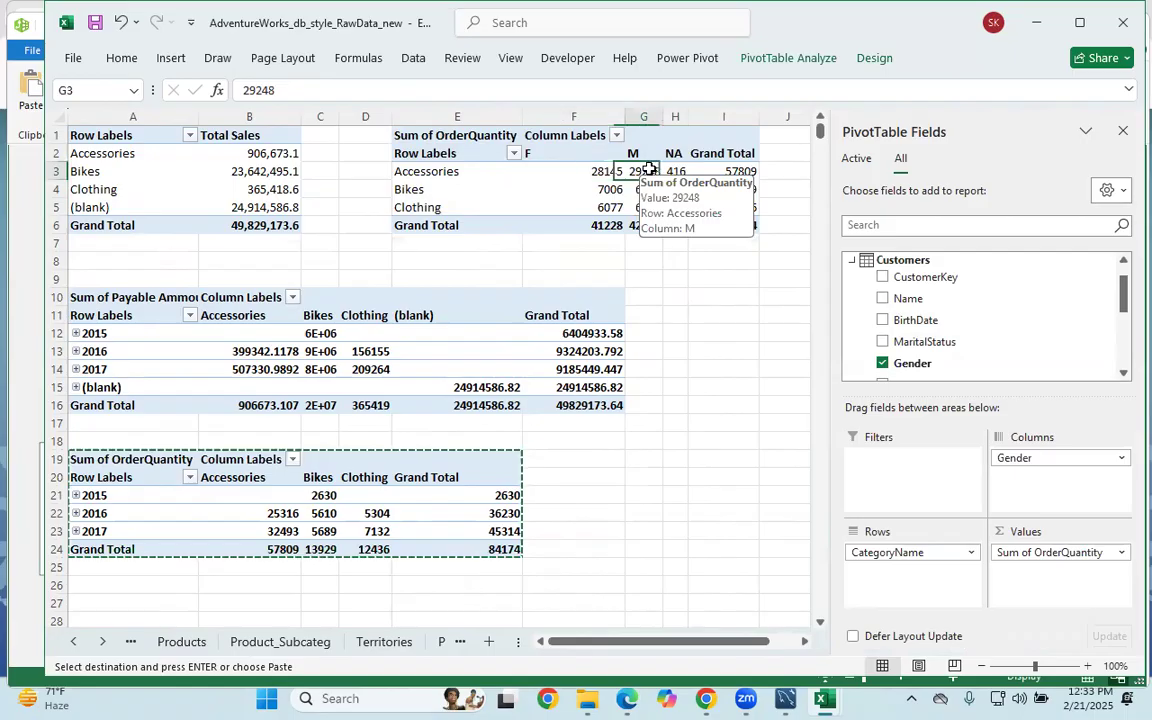
pyautogui.click(542, 190)
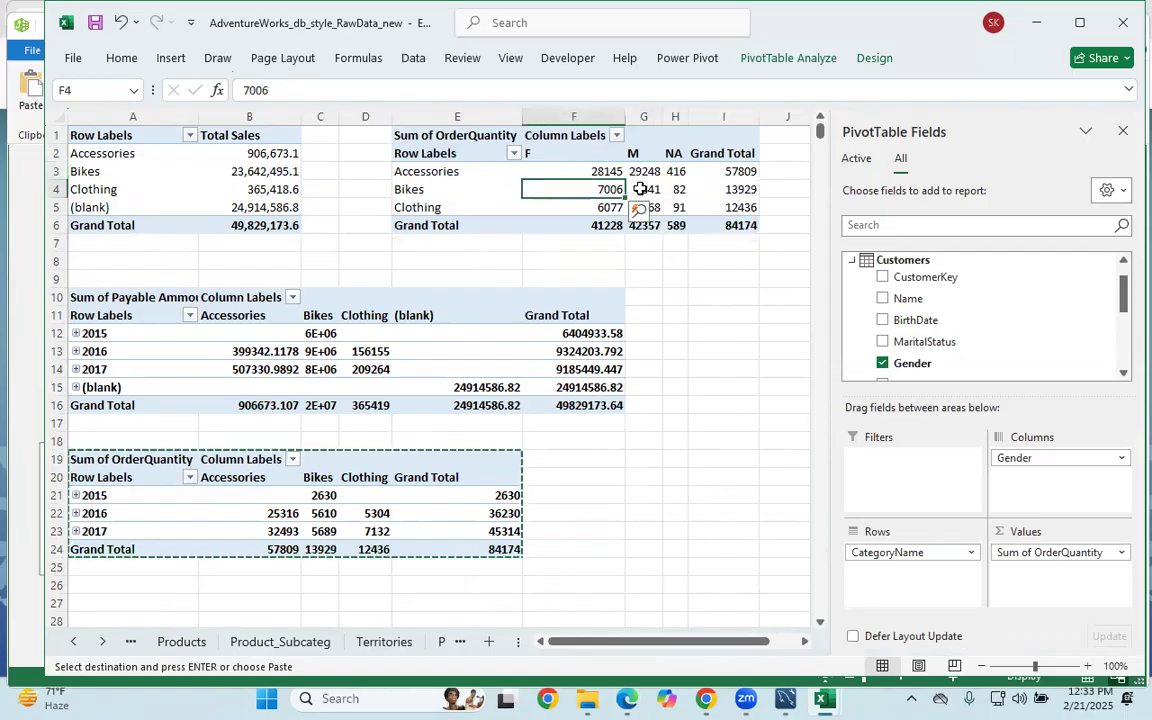
pyautogui.click(580, 208)
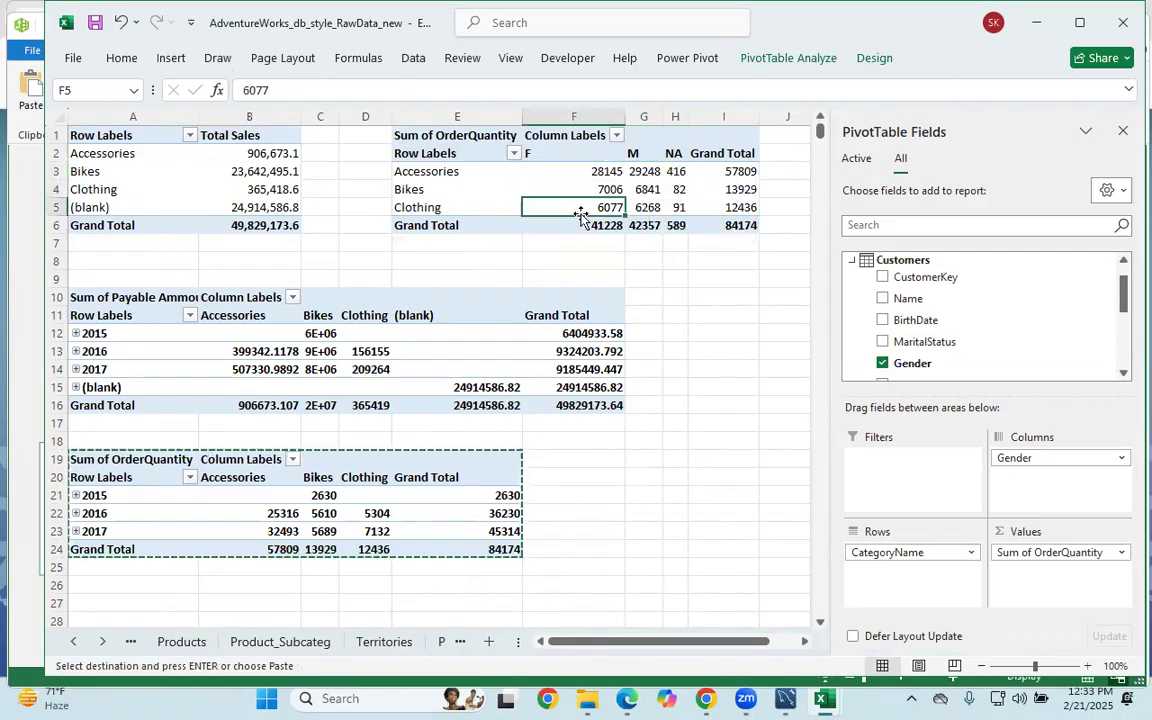
pyautogui.click(652, 208)
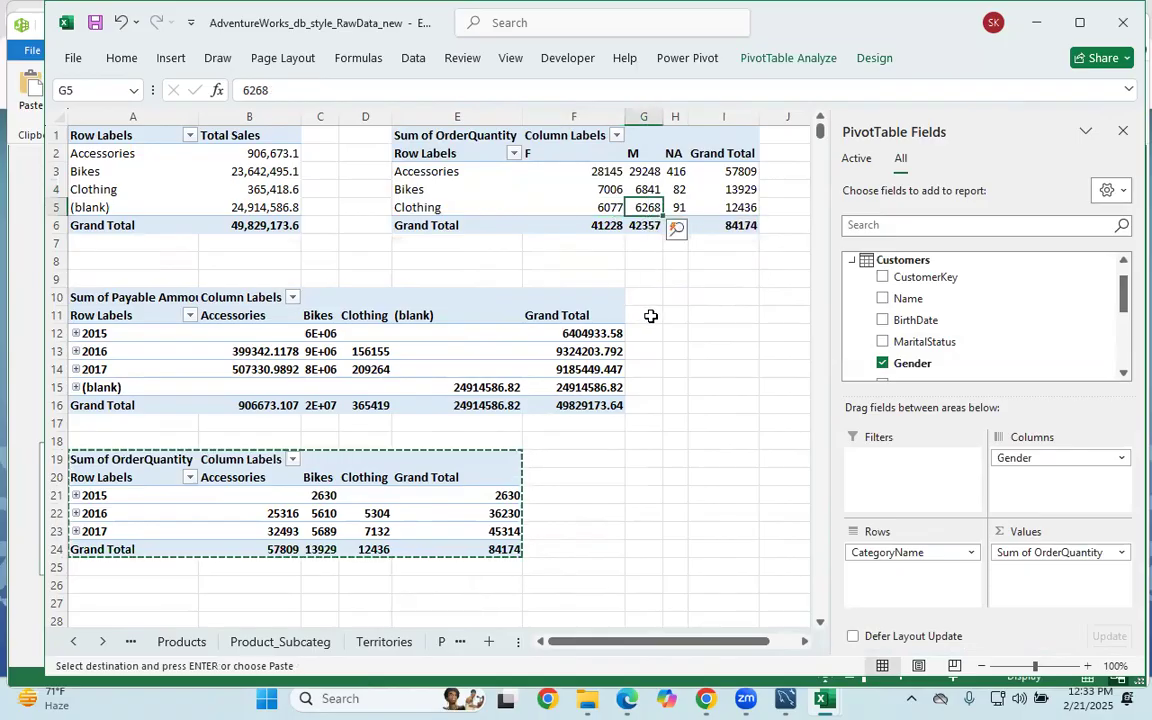
# Add MaritalStatus below Gender in the columns of the pivot table at E1 and collapse the F and M groups.
pyautogui.moveTo(918, 341); pyautogui.dragTo(1042, 480)
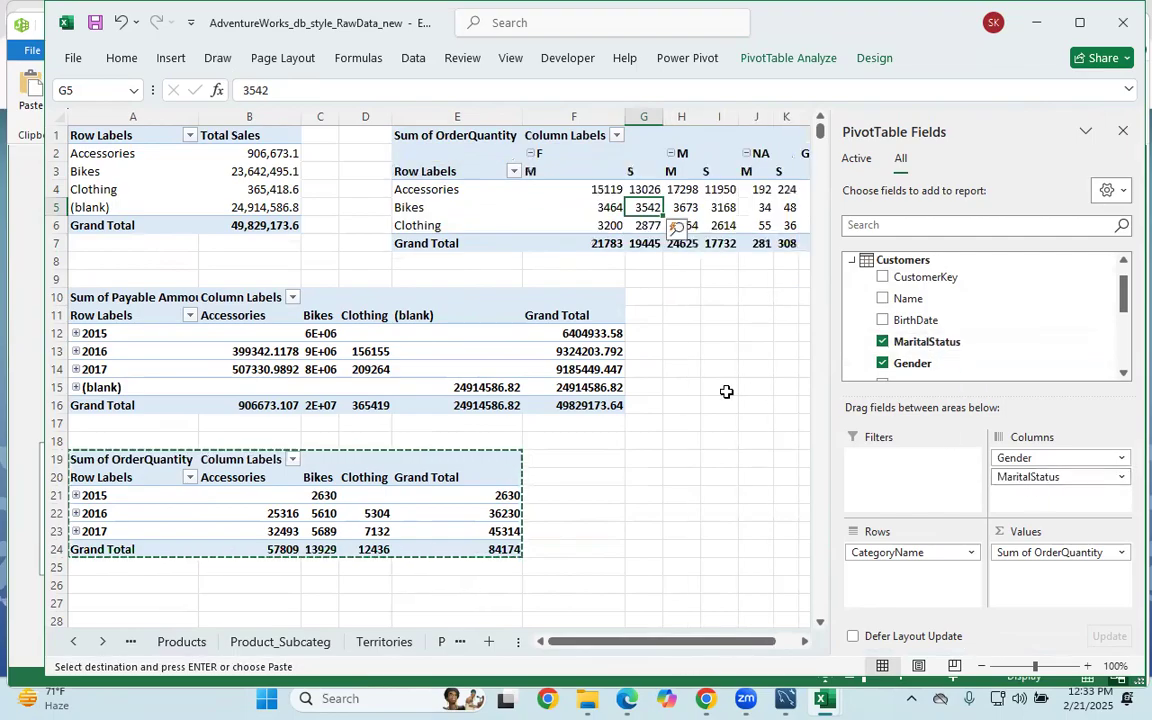
pyautogui.click(722, 388)
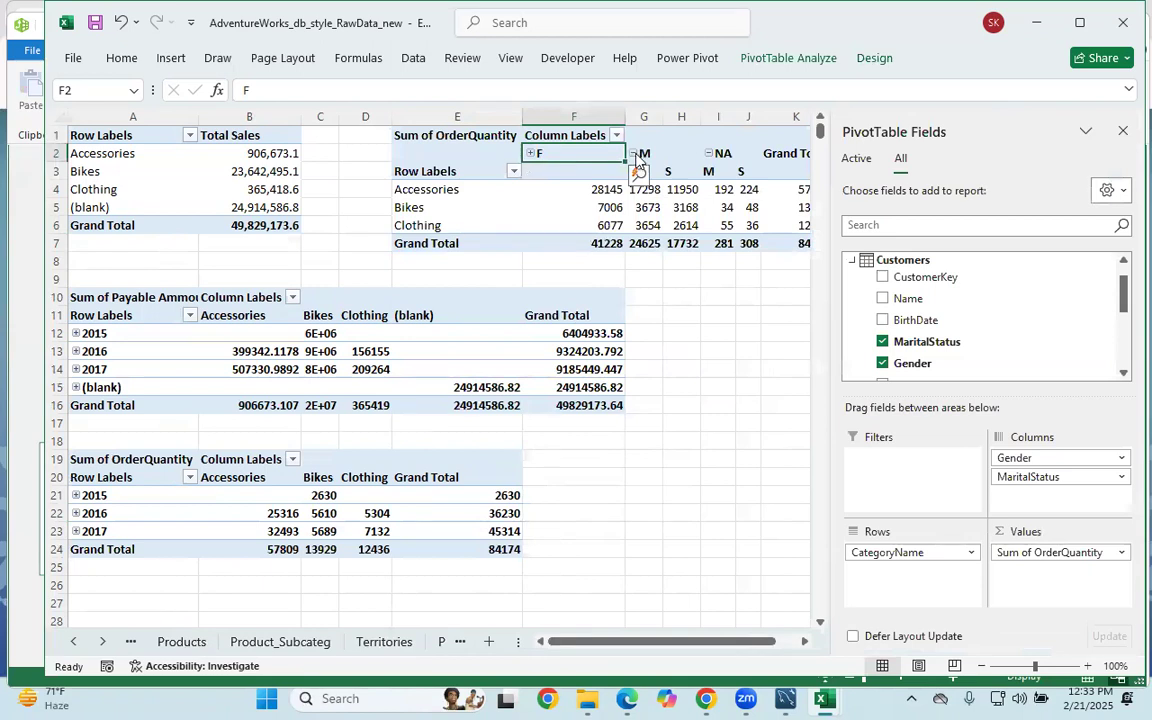
pyautogui.click(633, 153)
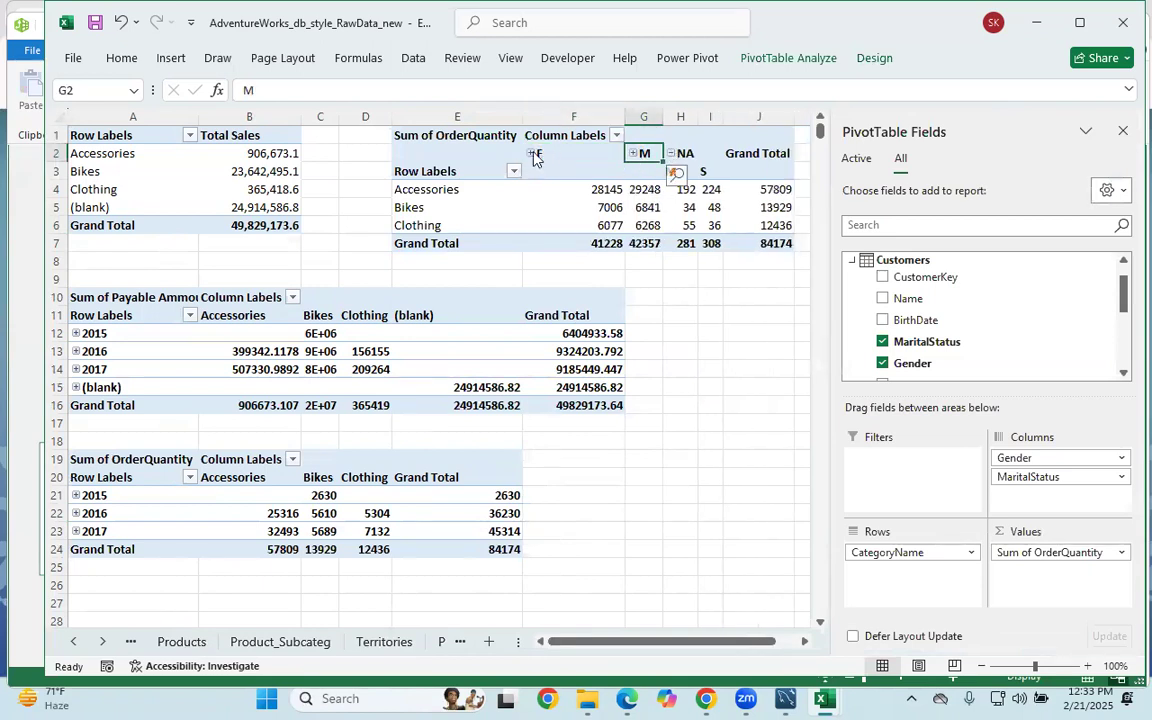
pyautogui.click(701, 317)
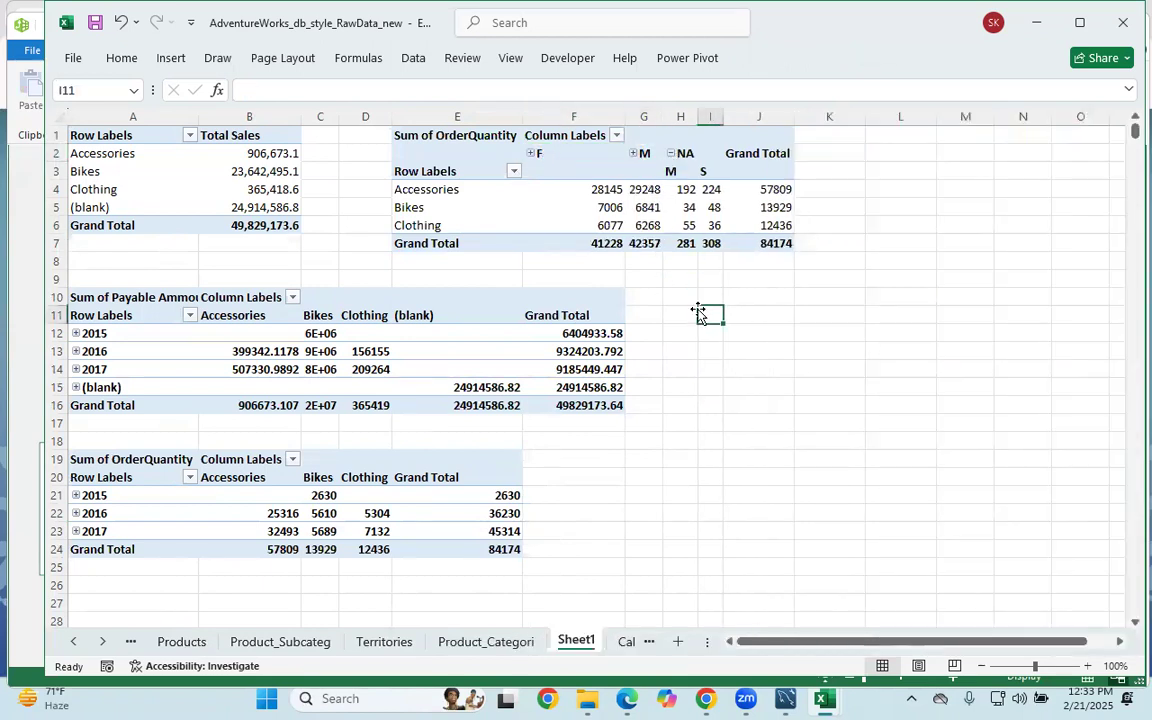
# Remove MaritalStatus from the columns of the pivot table at E1, keeping Gender.
pyautogui.click(602, 174)
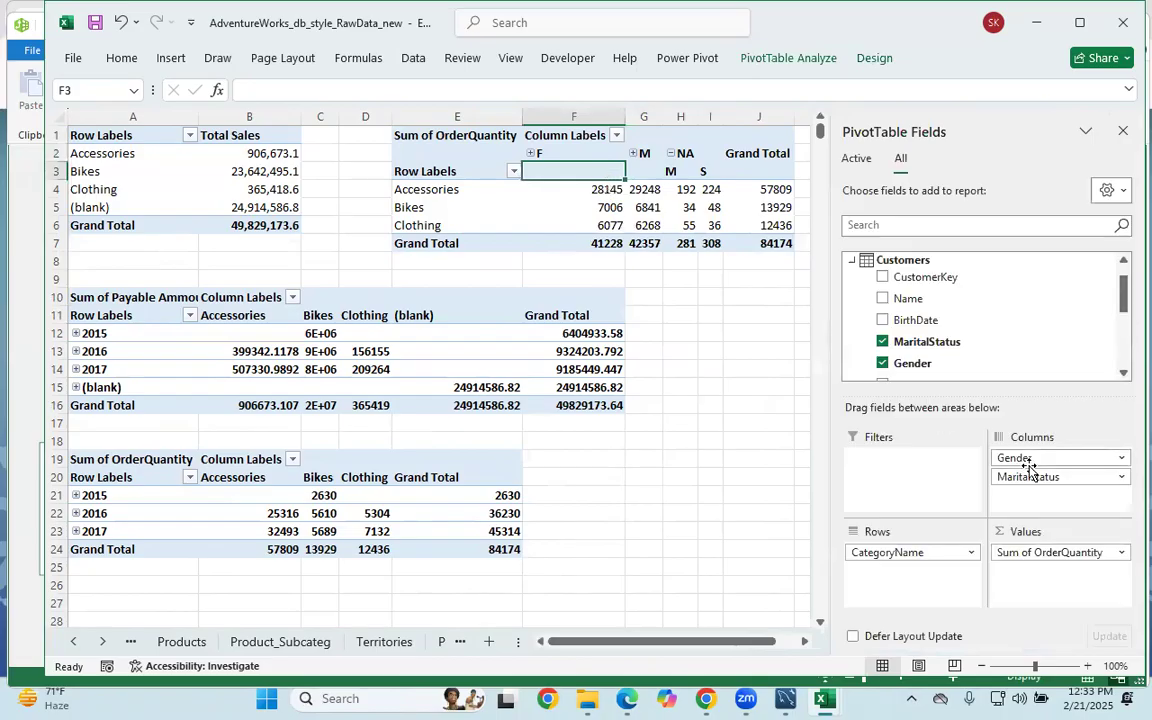
pyautogui.moveTo(1040, 482); pyautogui.dragTo(823, 470)
pyautogui.click(743, 368)
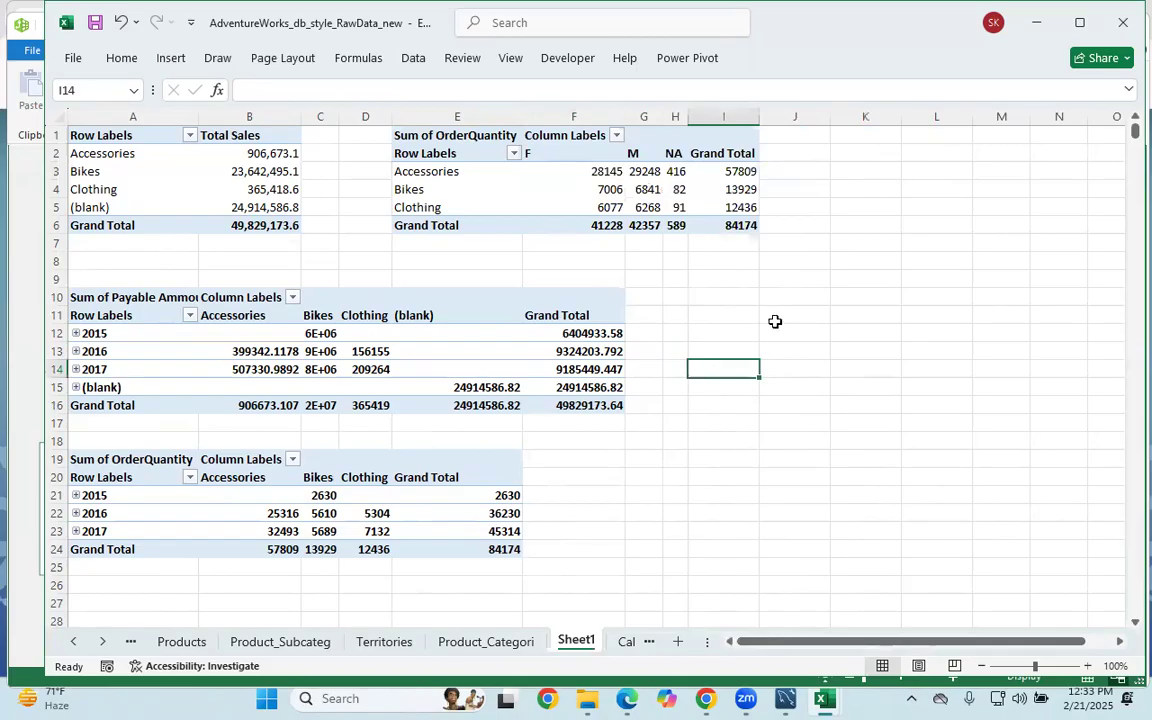
pyautogui.click(775, 321)
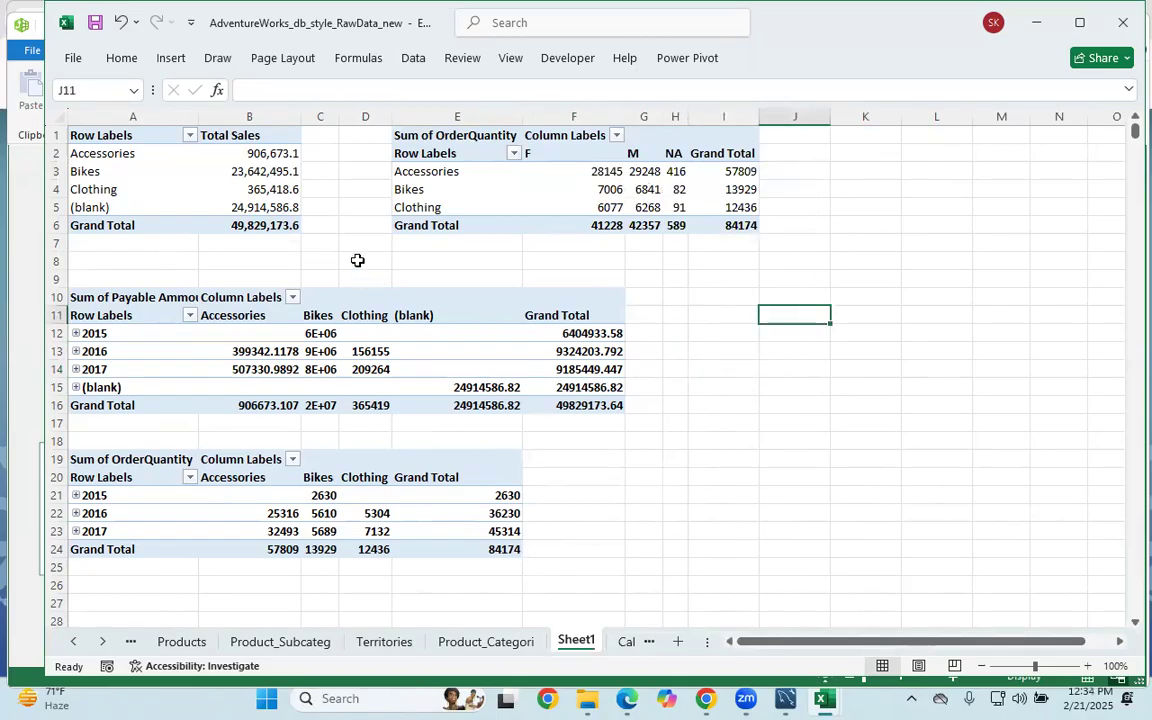
# Autofit column C so the Bikes values in the payable amount pivot table are fully readable.
pyautogui.doubleClick(339, 116)
pyautogui.click(892, 470)
pyautogui.moveTo(627, 395)
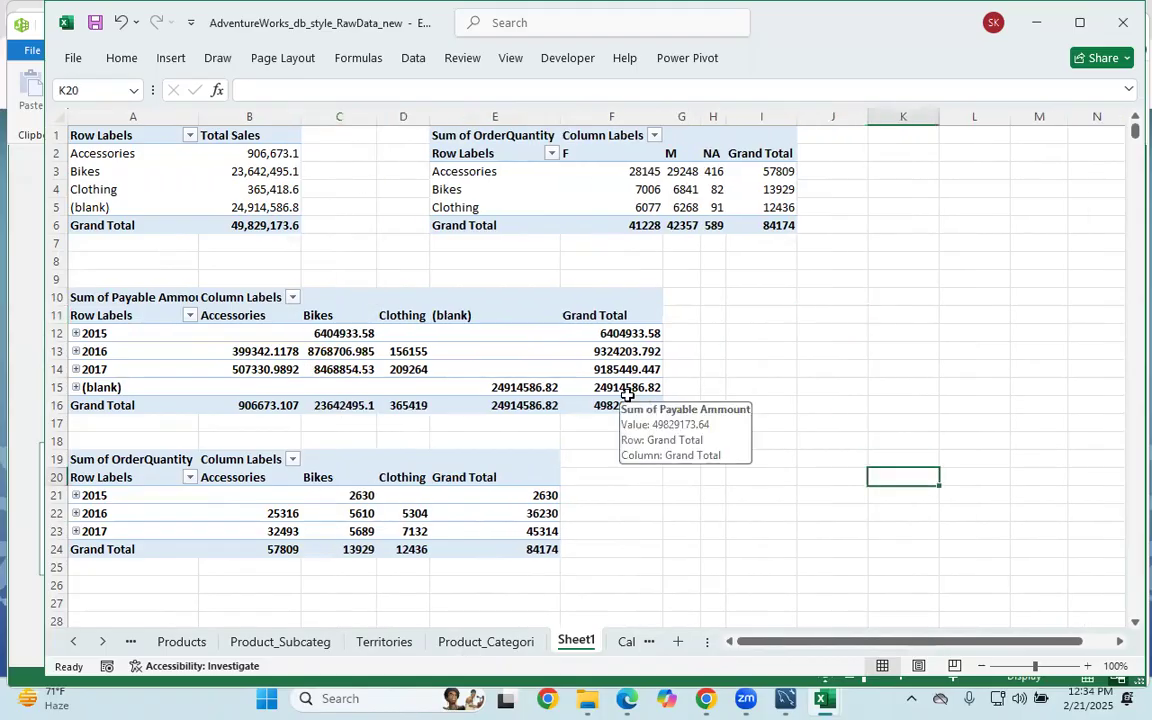
pyautogui.click(330, 477)
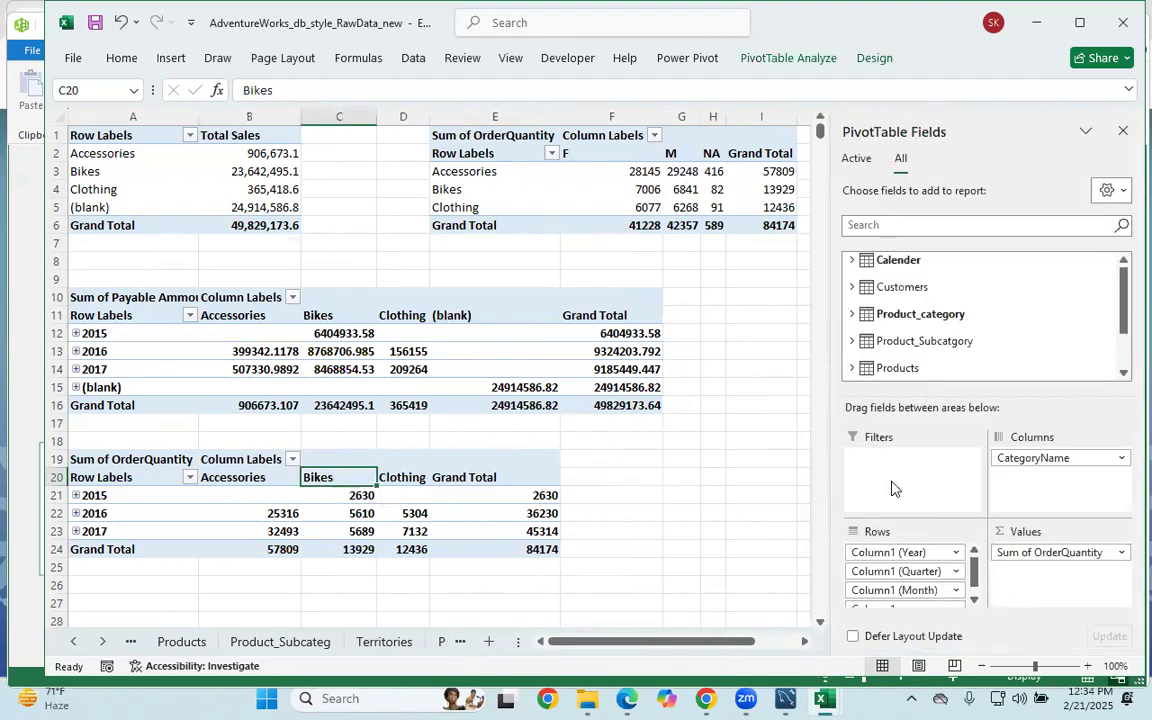
# Add Payable Ammount from the Sales table as a second value field in the Total Sales pivot table.
pyautogui.click(238, 149)
pyautogui.click(232, 136)
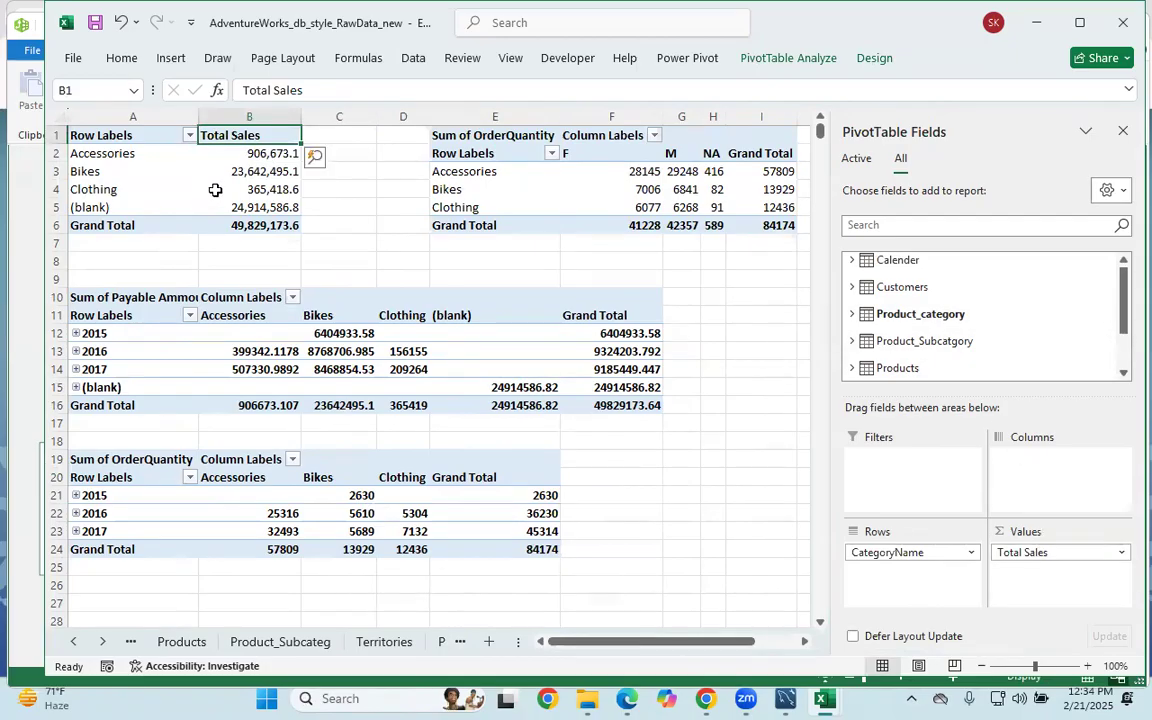
pyautogui.scroll(-2, 896, 372)
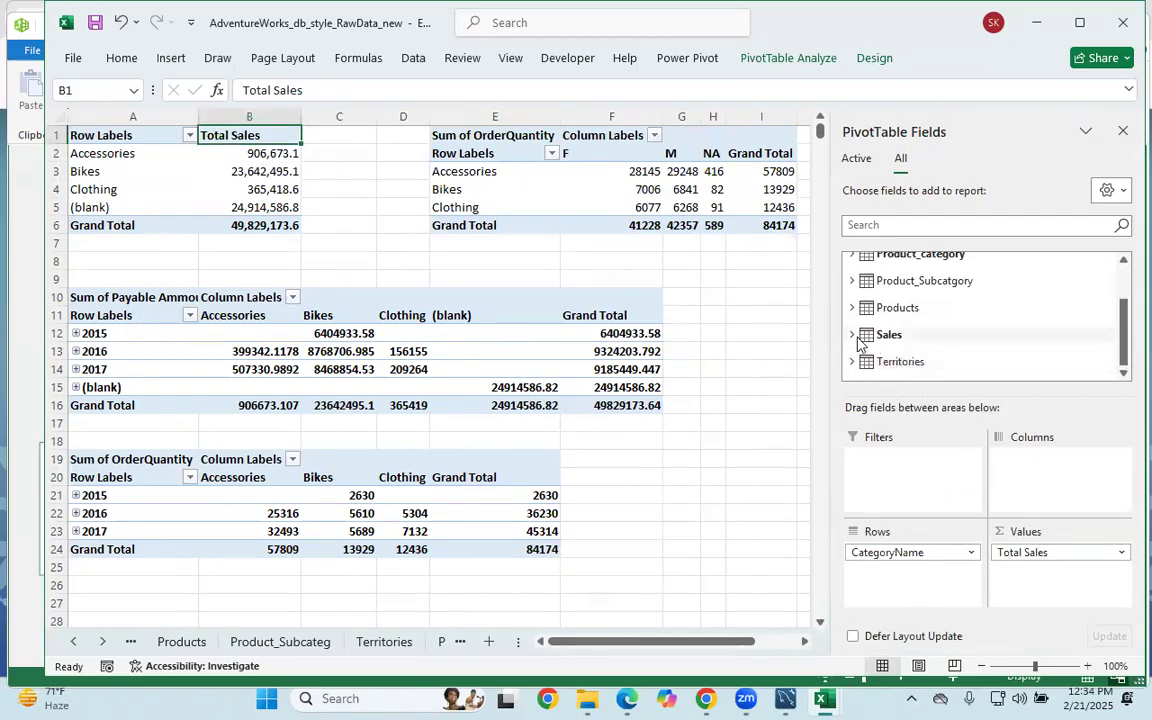
pyautogui.click(852, 334)
pyautogui.scroll(-2, 940, 360)
pyautogui.moveTo(877, 336); pyautogui.dragTo(1062, 575)
# Summarize the added Payable Ammount field by Average, formatted as Number with 1 decimal place and a 1000 separator.
pyautogui.doubleClick(300, 140)
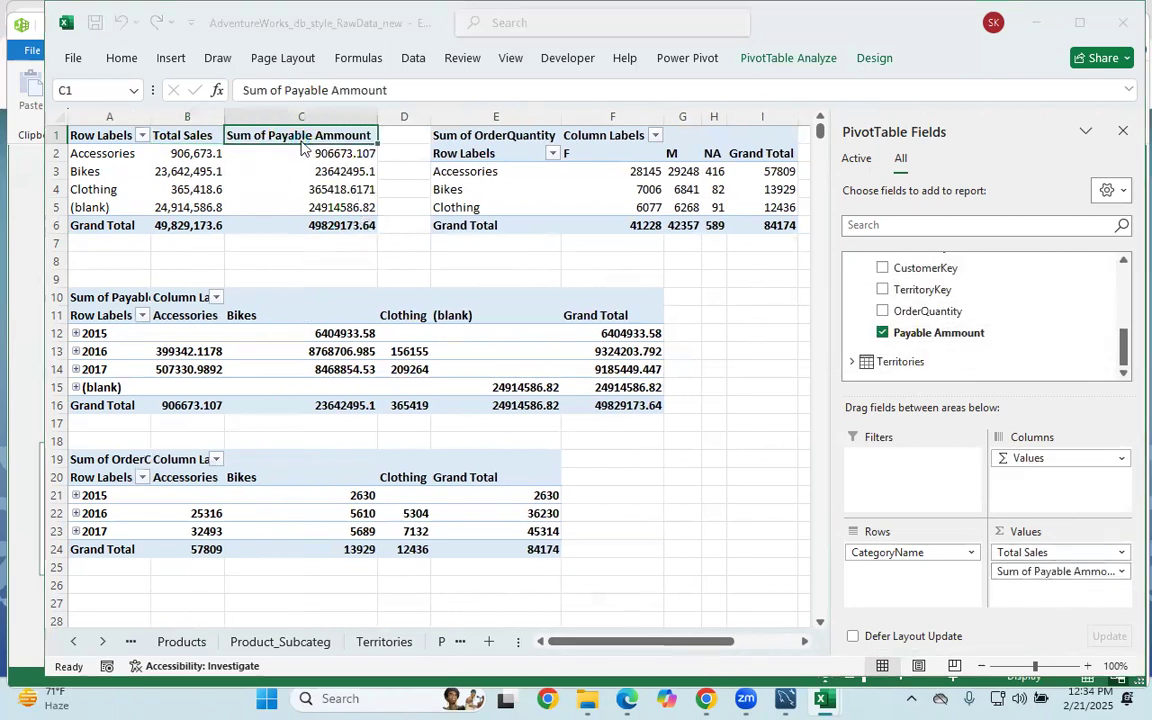
pyautogui.click(508, 352)
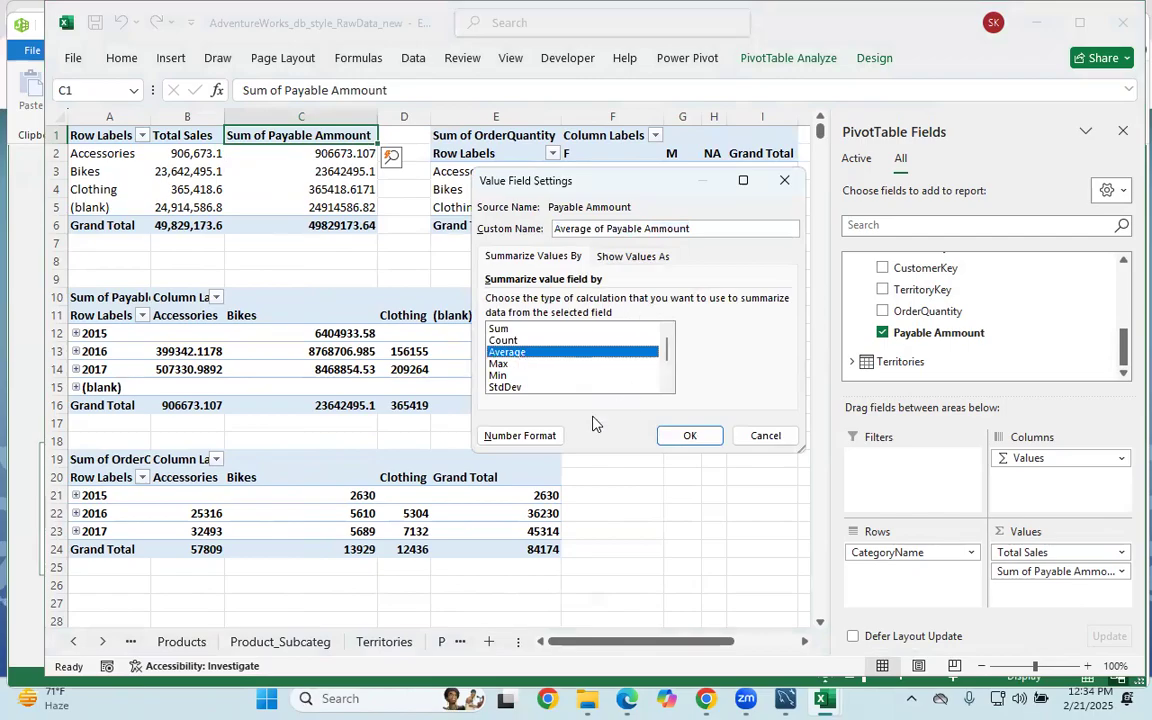
pyautogui.click(520, 435)
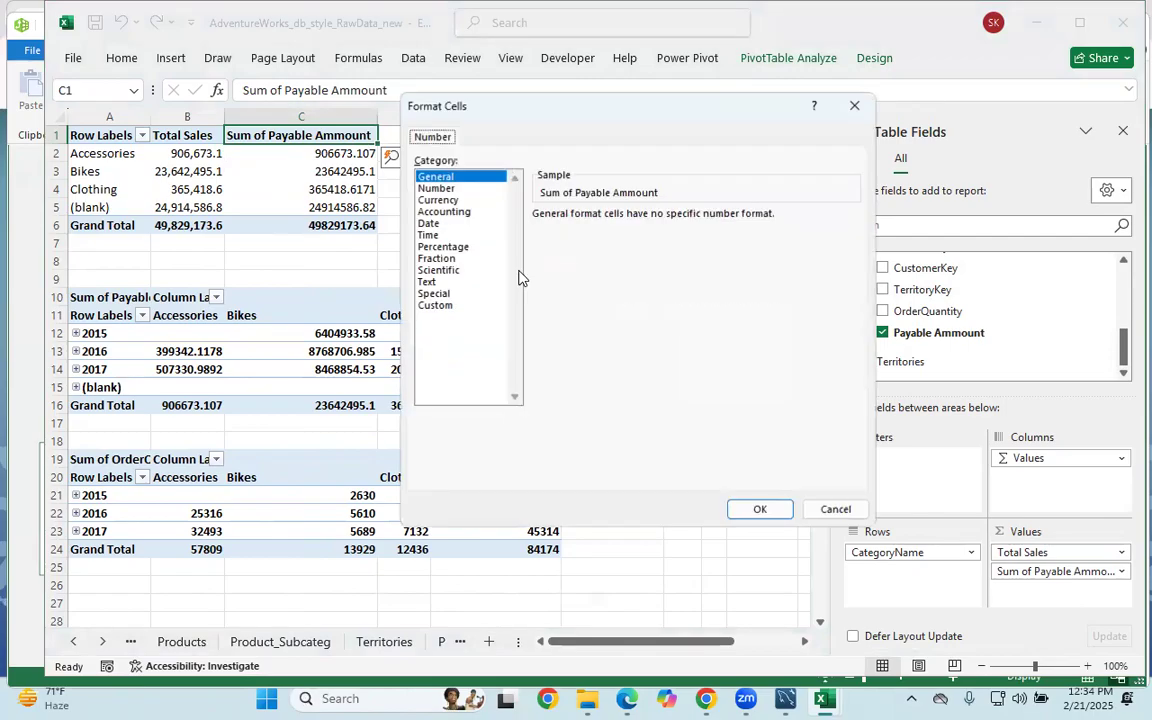
pyautogui.click(436, 188)
pyautogui.moveTo(631, 217); pyautogui.dragTo(601, 219)
pyautogui.write('1')
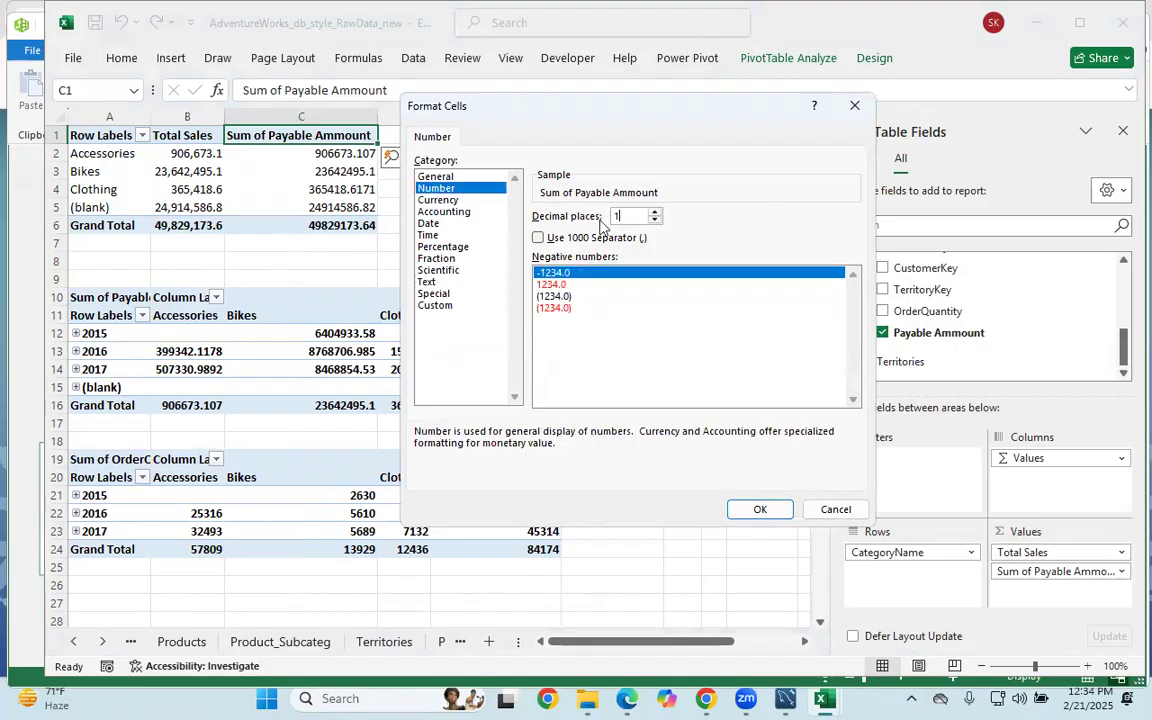
pyautogui.click(577, 237)
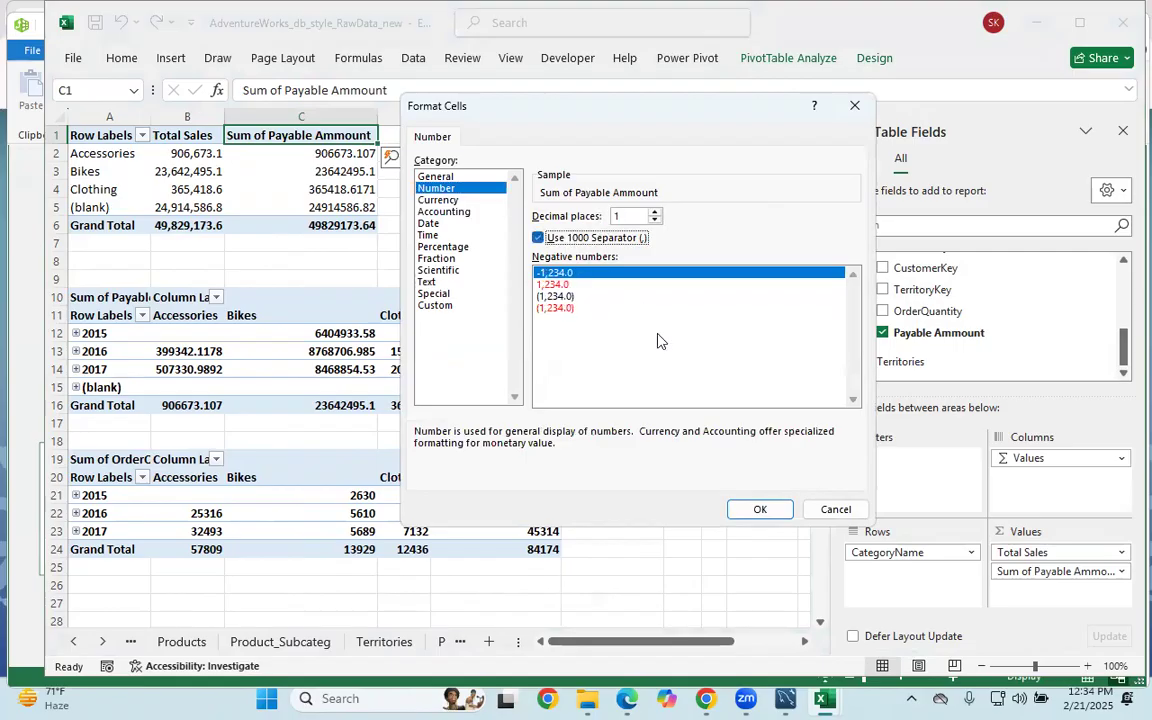
pyautogui.click(757, 508)
pyautogui.click(685, 435)
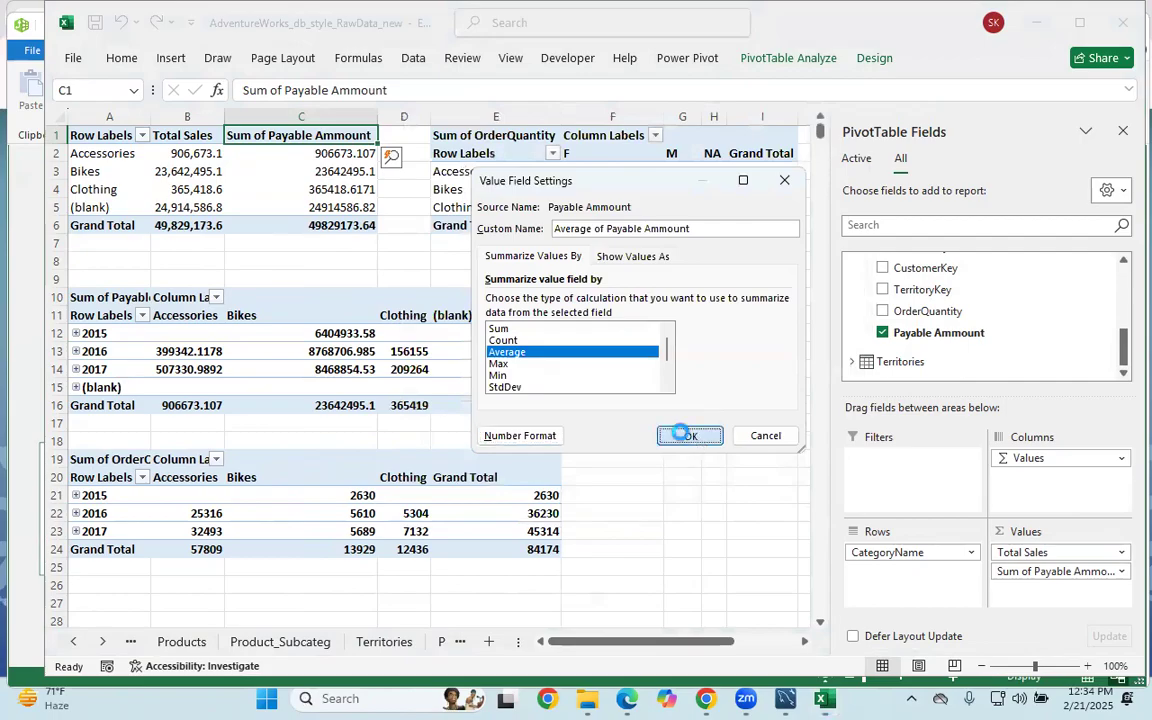
# Review the average payable amount beside total sales for Accessories, Bikes and Clothing.
pyautogui.click(314, 278)
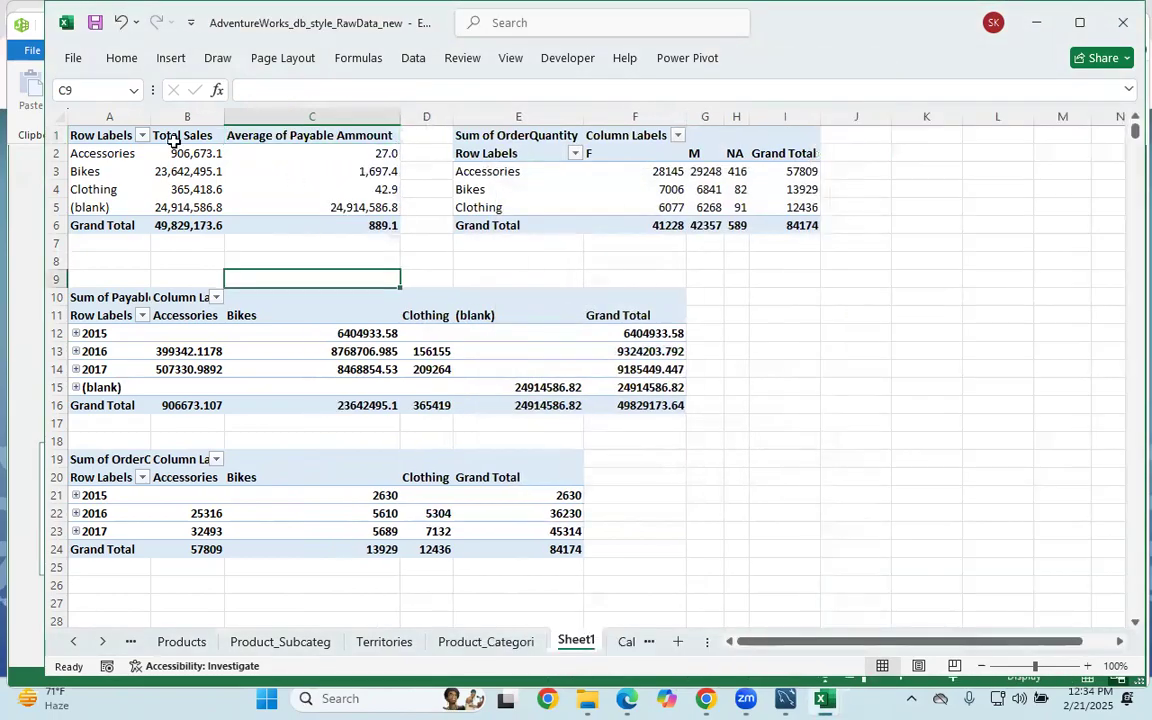
pyautogui.click(186, 152)
pyautogui.click(335, 155)
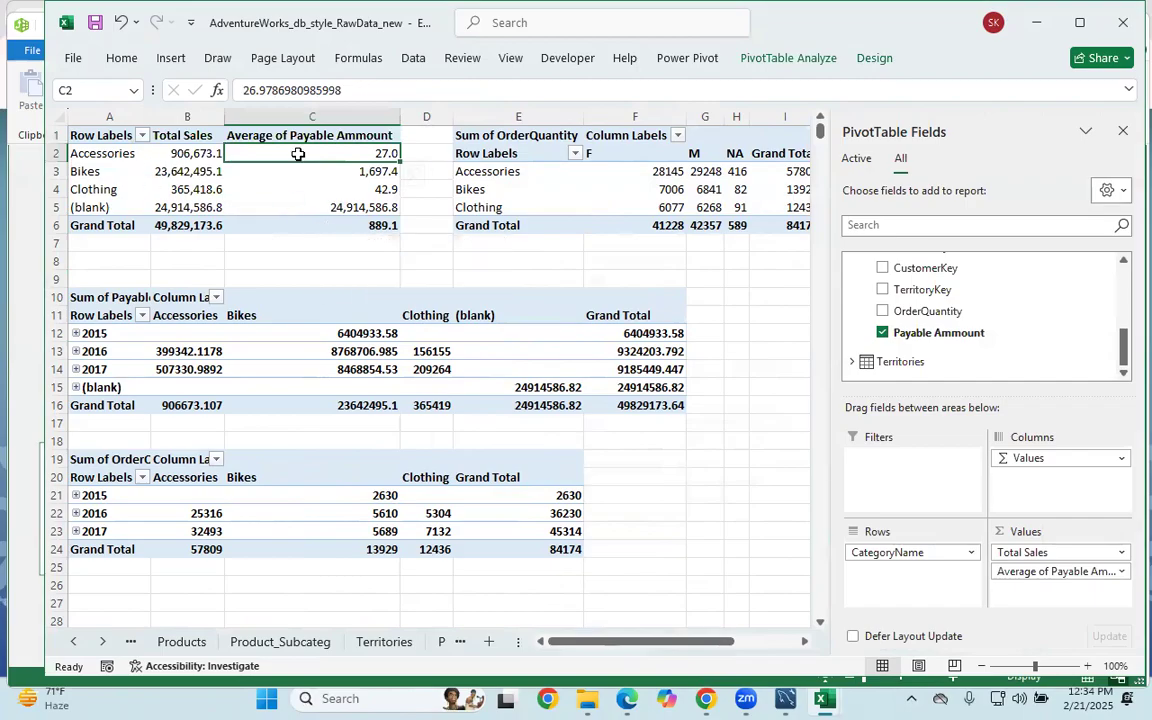
pyautogui.click(290, 170)
pyautogui.click(282, 189)
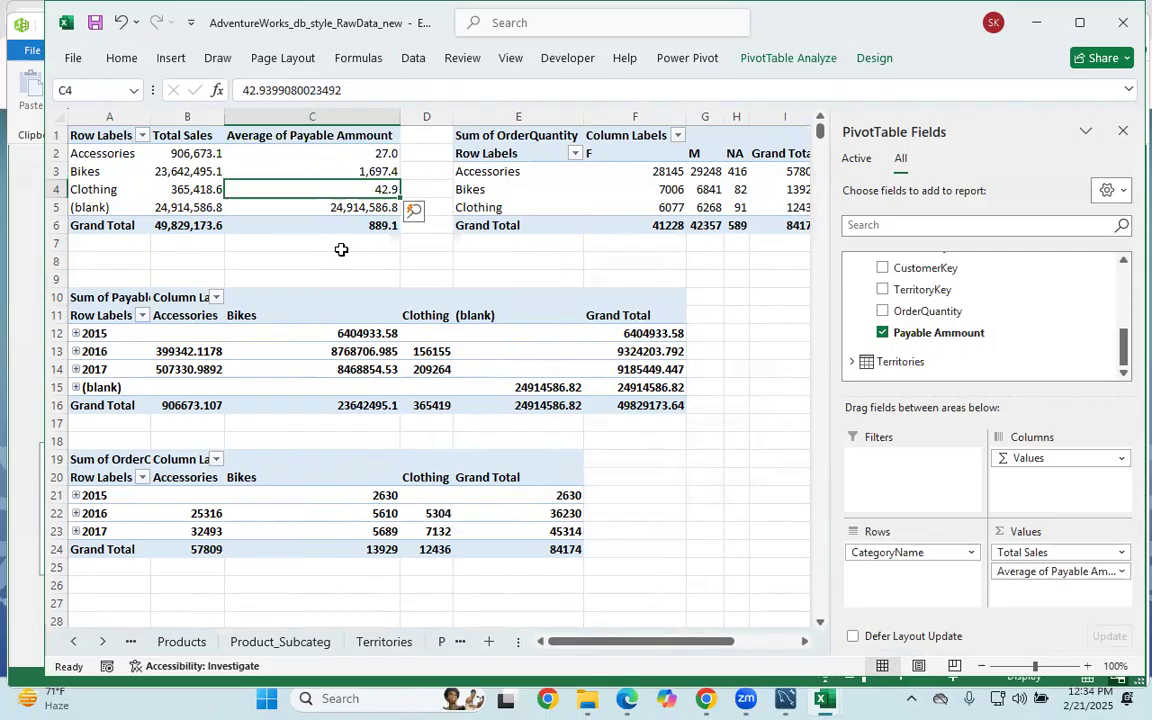
pyautogui.click(753, 463)
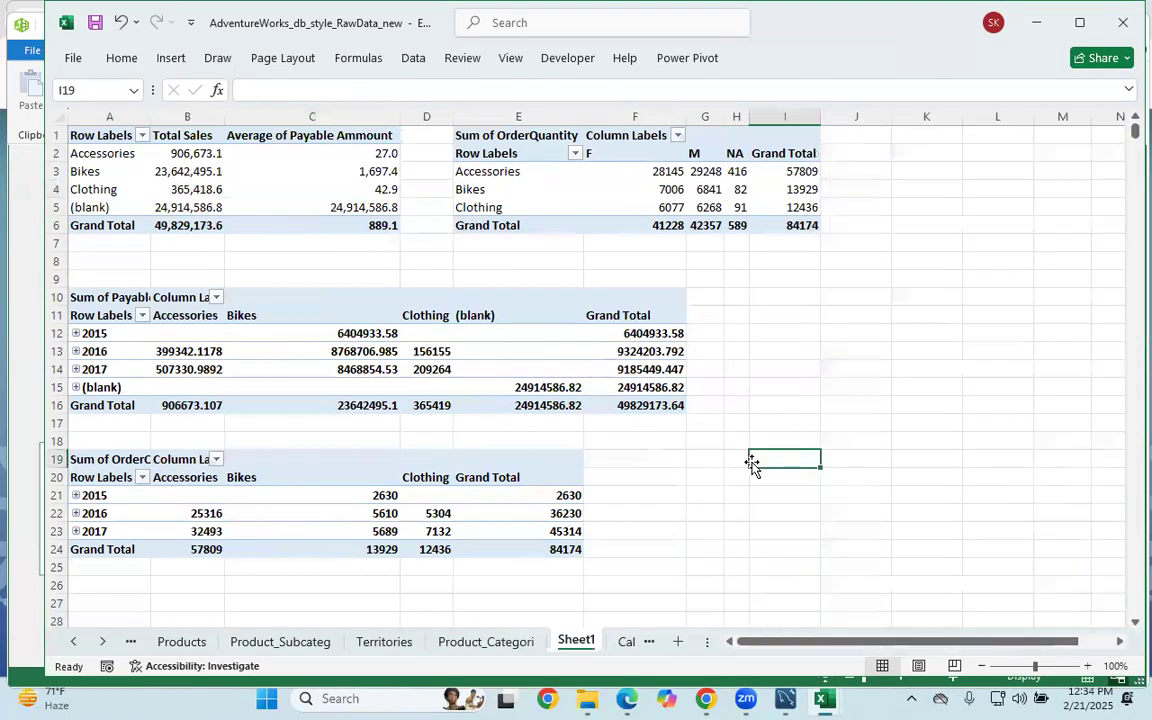
pyautogui.click(866, 334)
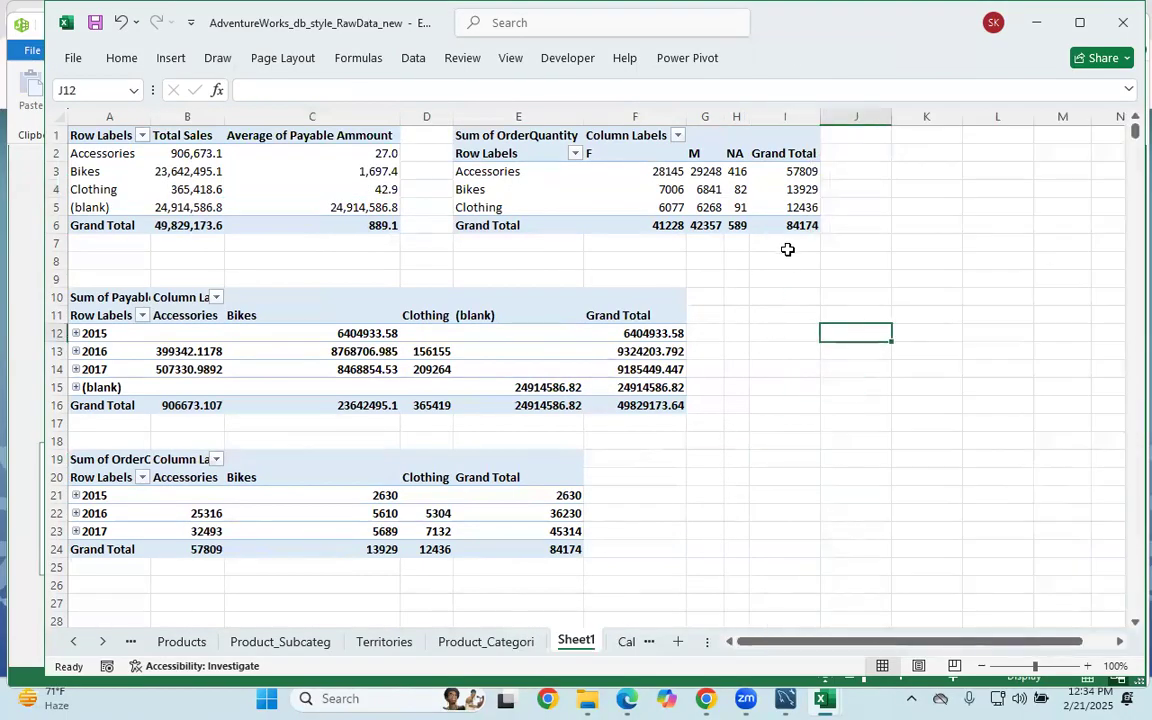
pyautogui.click(170, 57)
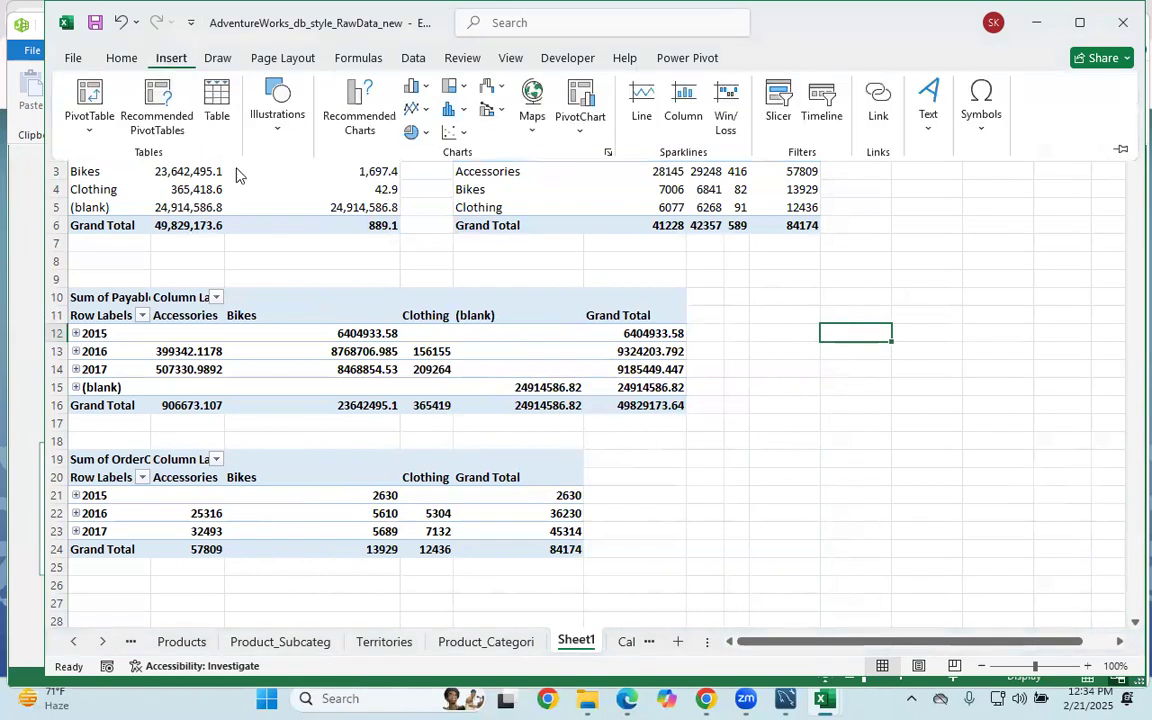
pyautogui.click(777, 108)
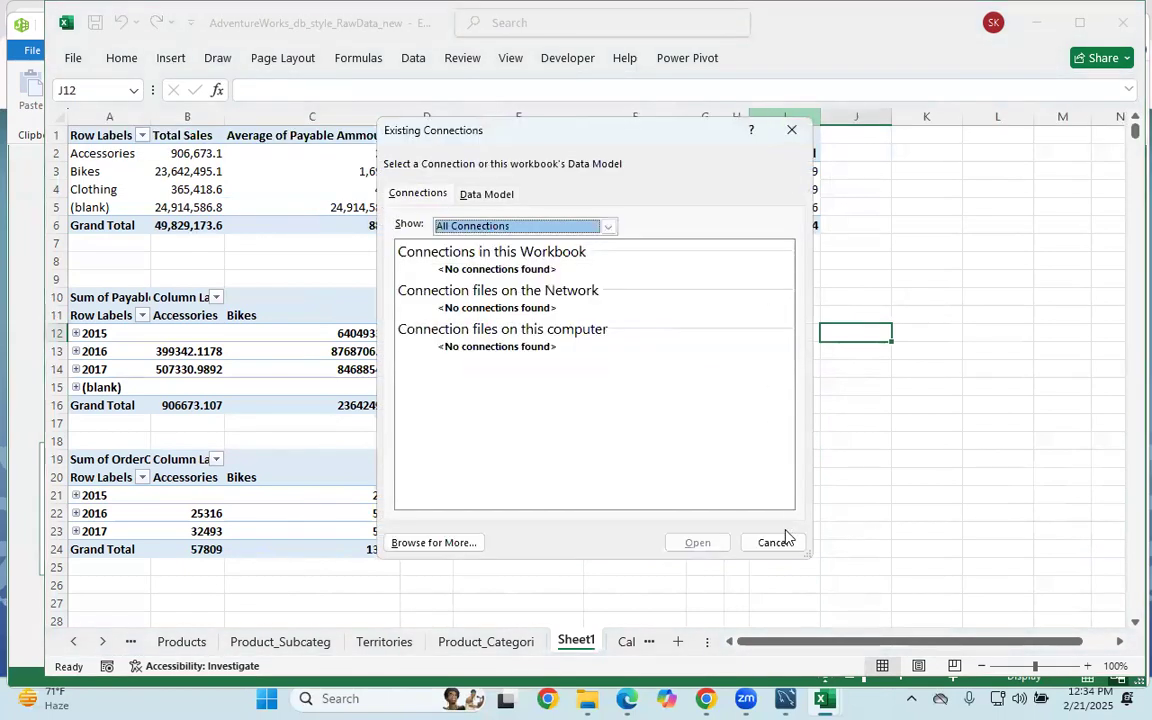
pyautogui.click(775, 542)
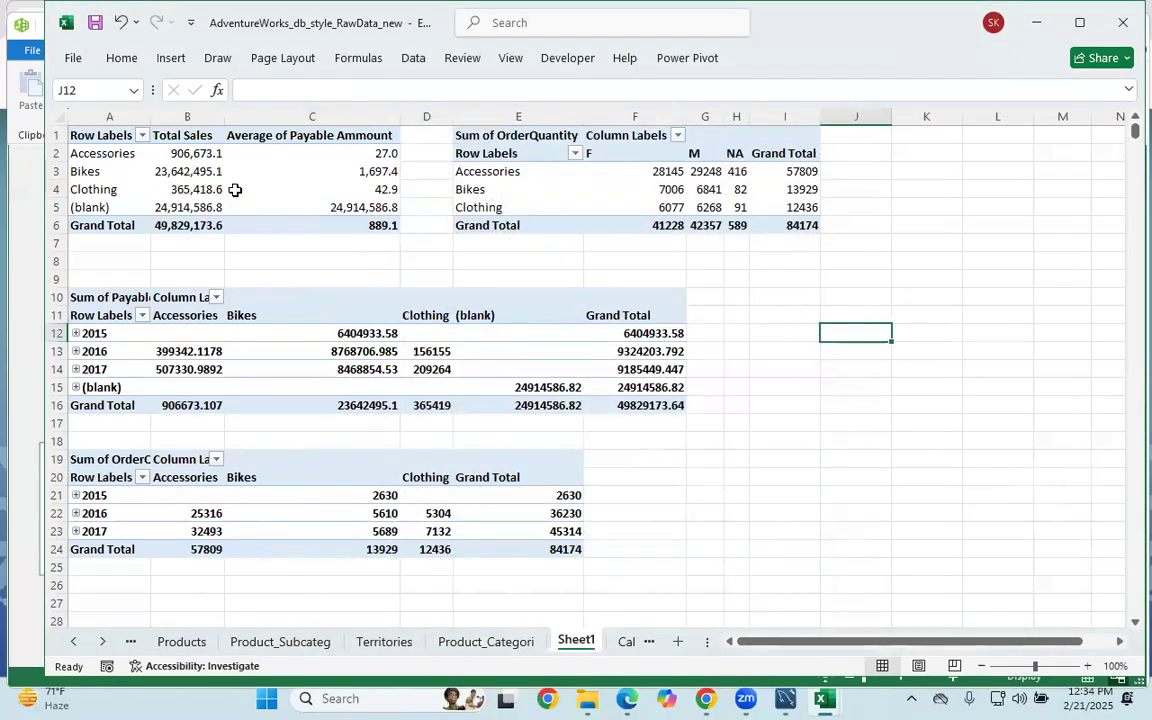
# Insert a slicer on the Gender field of the Customers table for the Total Sales pivot table.
pyautogui.click(235, 189)
pyautogui.click(170, 57)
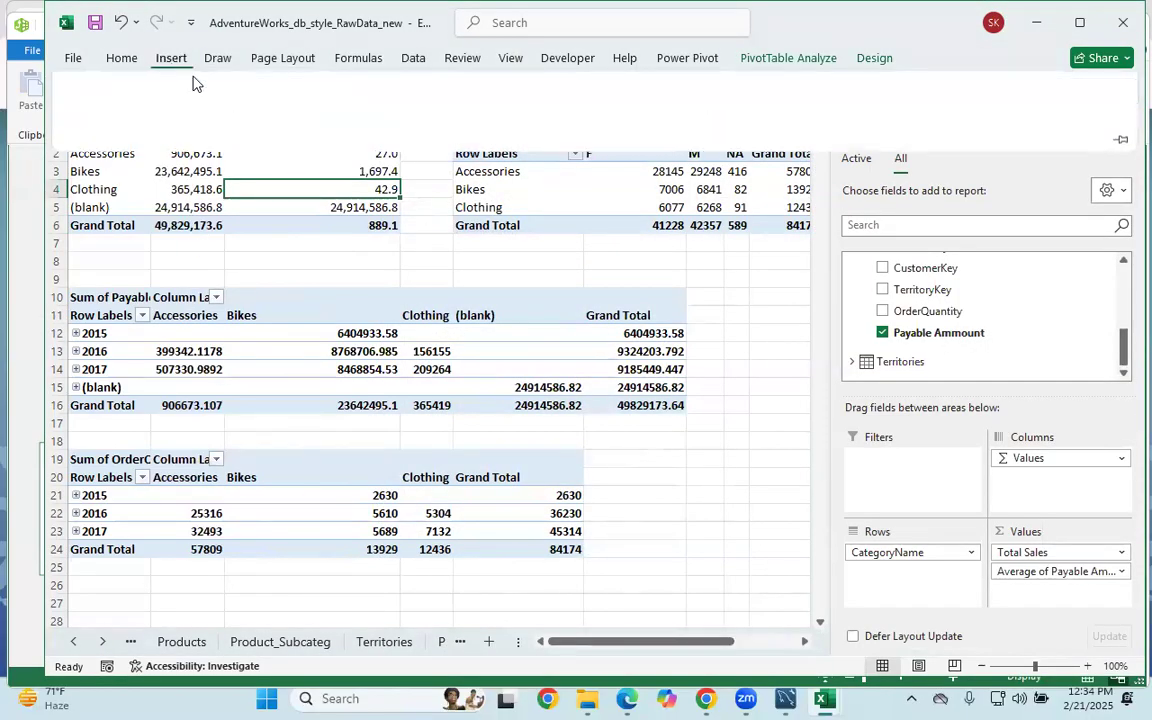
pyautogui.click(771, 104)
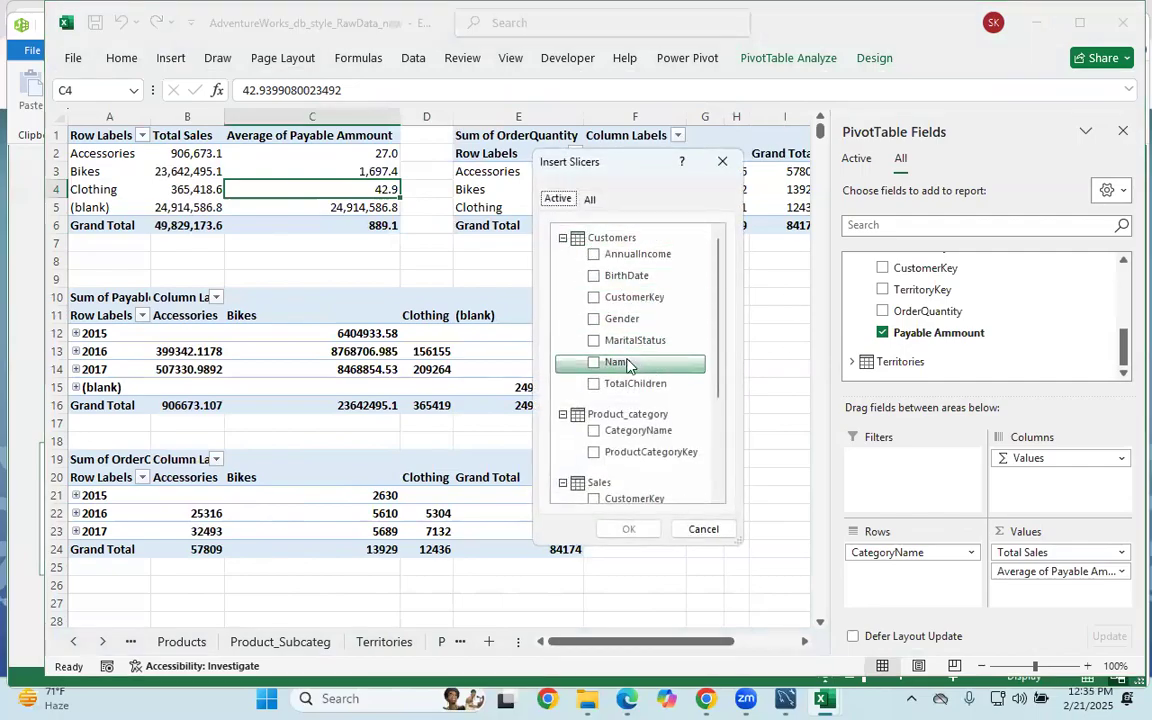
pyautogui.click(594, 318)
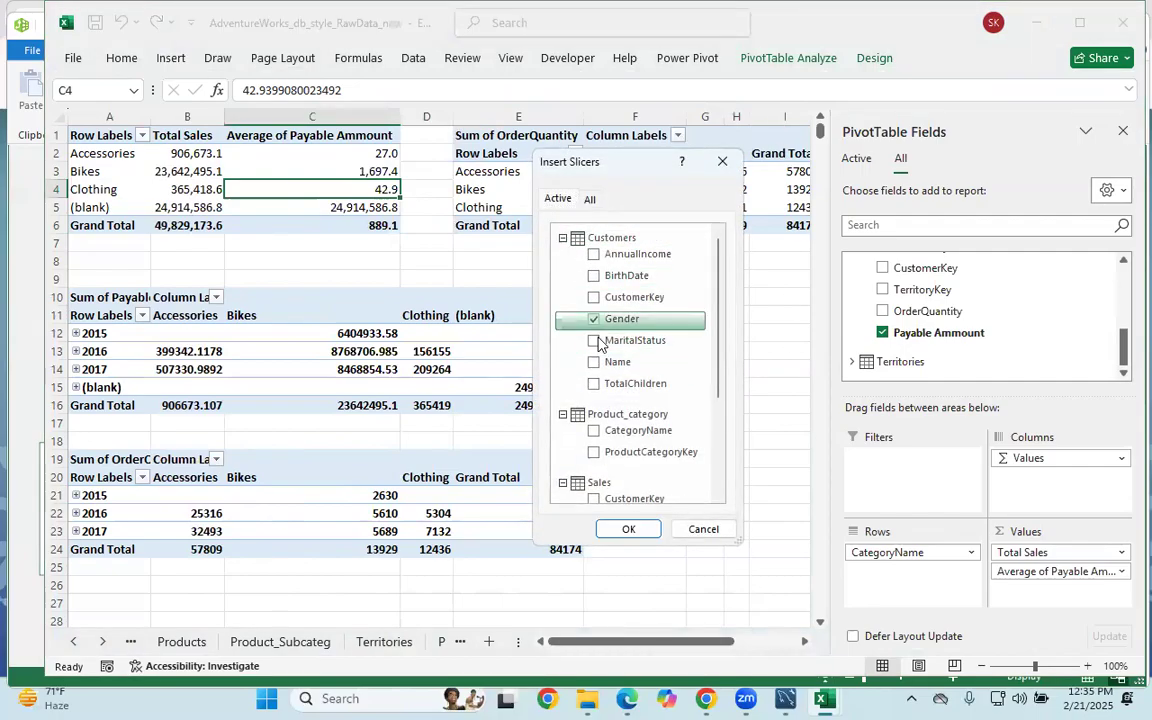
pyautogui.click(630, 526)
# Shrink the Gender slicer and place it around columns L and M beside the order quantity by gender pivot table.
pyautogui.moveTo(450, 278); pyautogui.dragTo(929, 146)
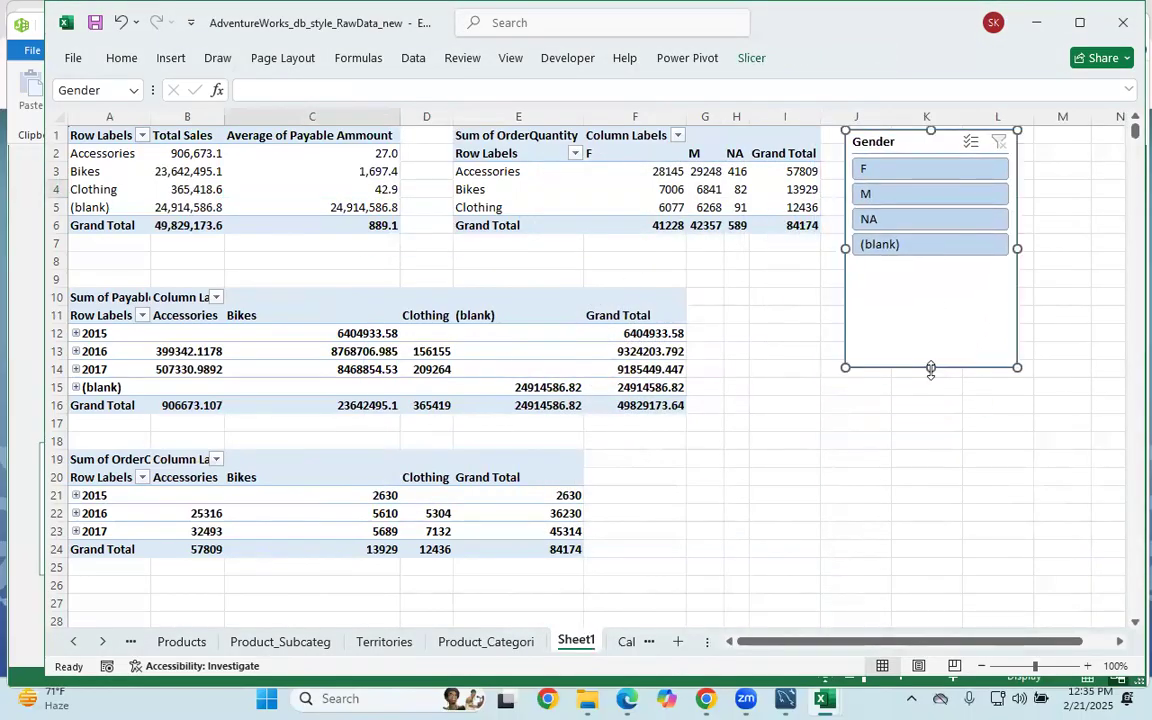
pyautogui.moveTo(930, 262); pyautogui.dragTo(930, 264)
pyautogui.moveTo(1017, 197); pyautogui.dragTo(967, 196)
pyautogui.moveTo(878, 141); pyautogui.dragTo(997, 139)
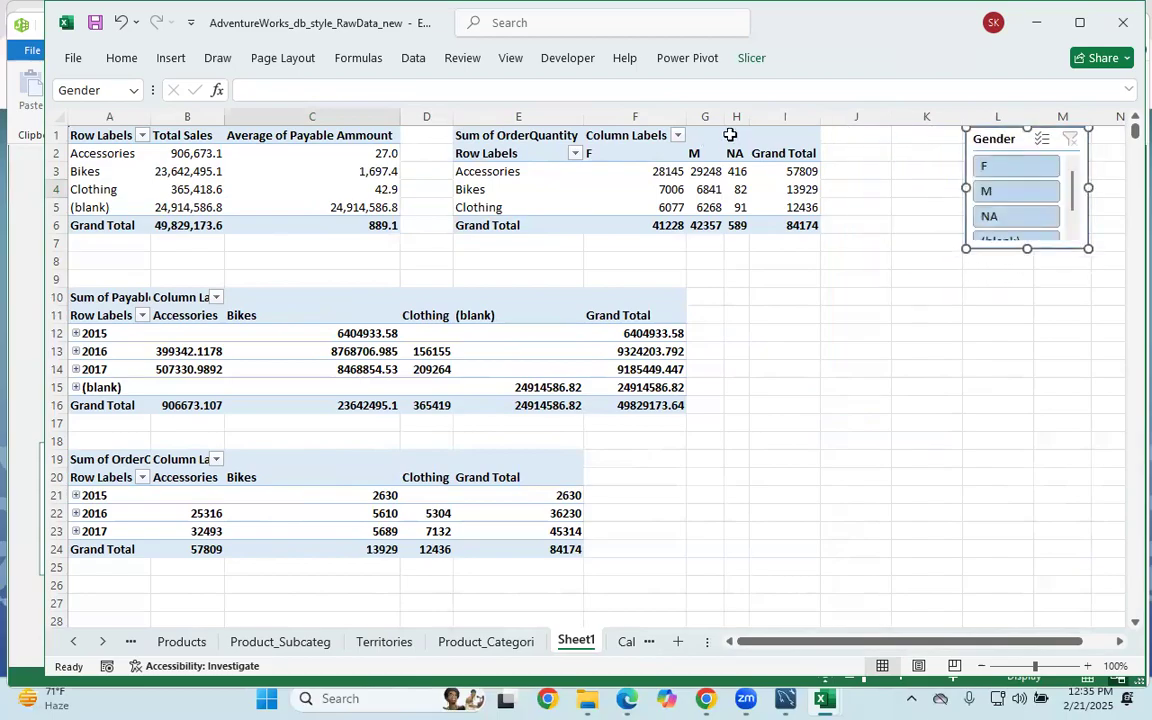
pyautogui.click(736, 134)
pyautogui.click(776, 277)
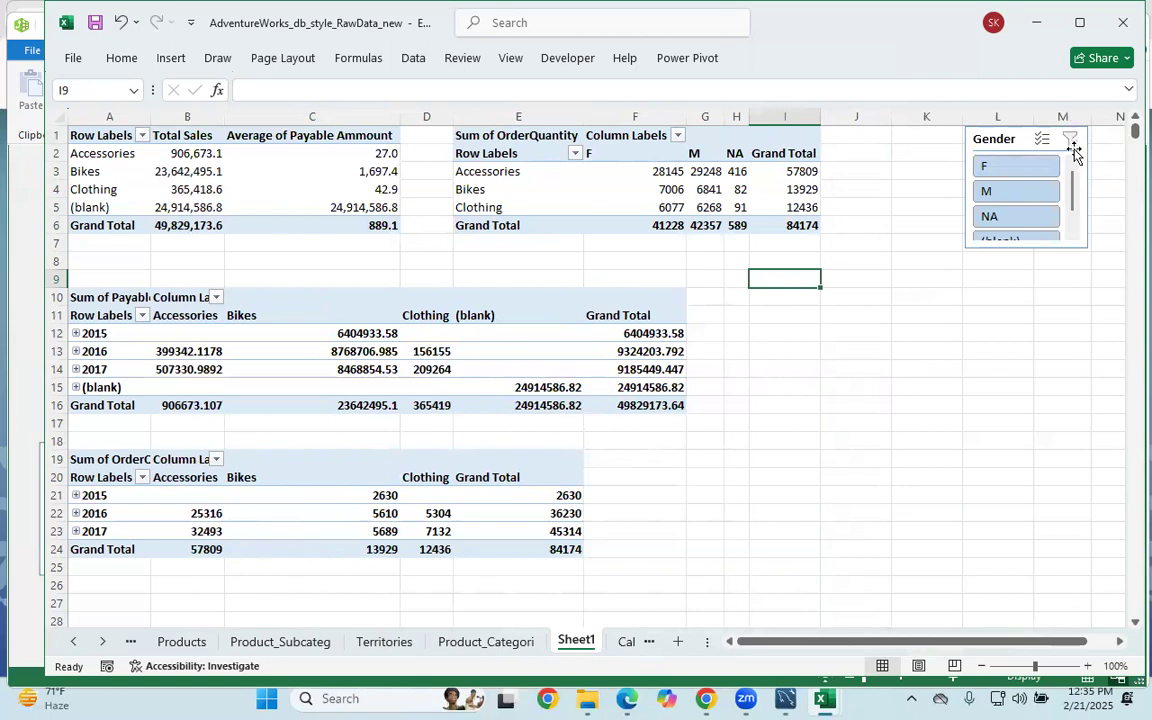
# Shorten and widen the Gender slicer and move it to column I at row 10, beside the payable amount pivot table.
pyautogui.click(1028, 249)
pyautogui.moveTo(1028, 249); pyautogui.dragTo(1027, 229)
pyautogui.moveTo(1028, 141); pyautogui.dragTo(801, 288)
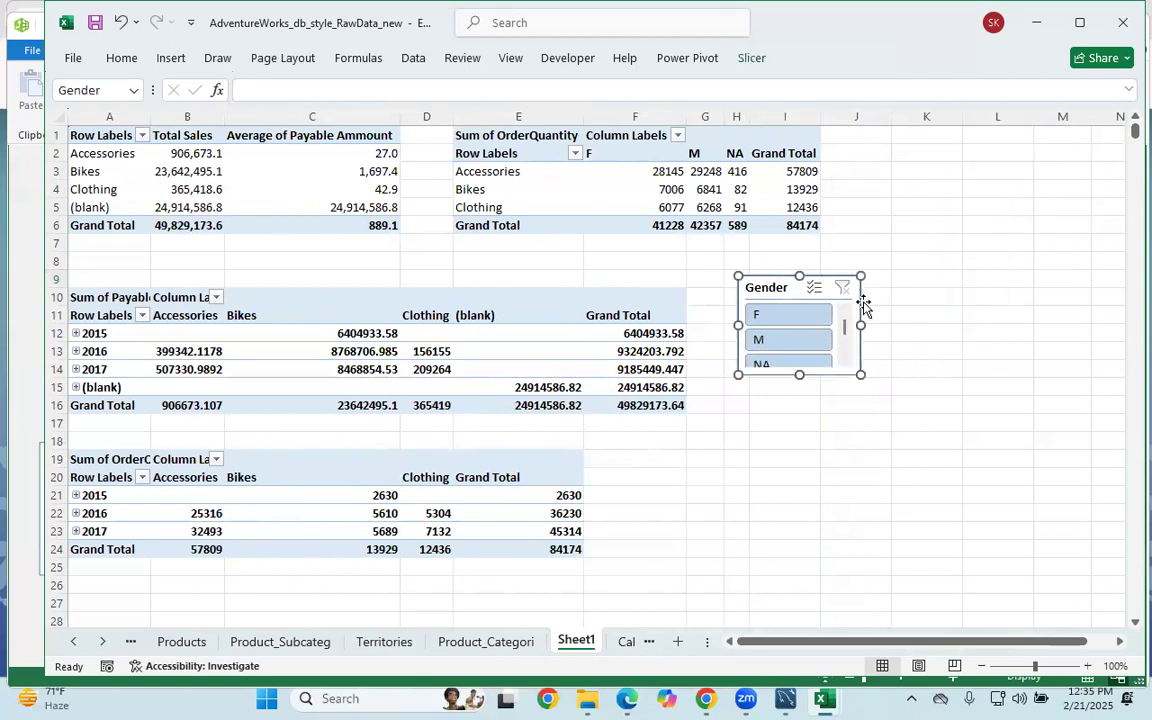
pyautogui.moveTo(862, 325); pyautogui.dragTo(912, 325)
pyautogui.moveTo(823, 296); pyautogui.dragTo(836, 306)
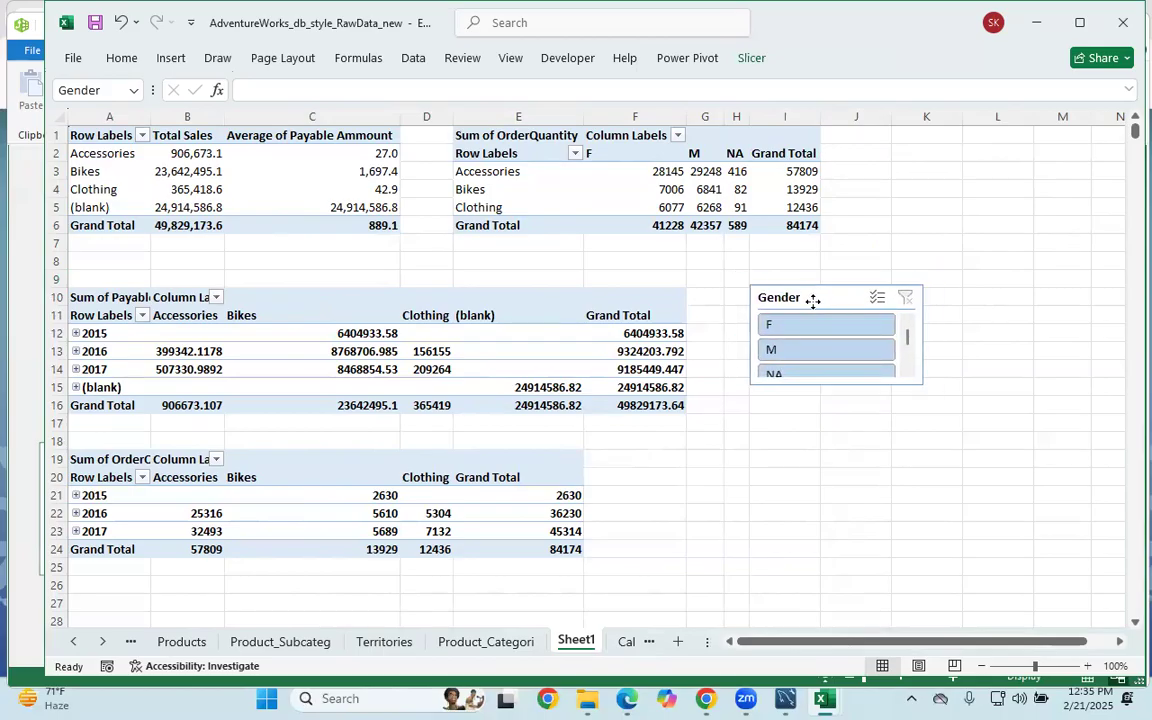
pyautogui.click(830, 454)
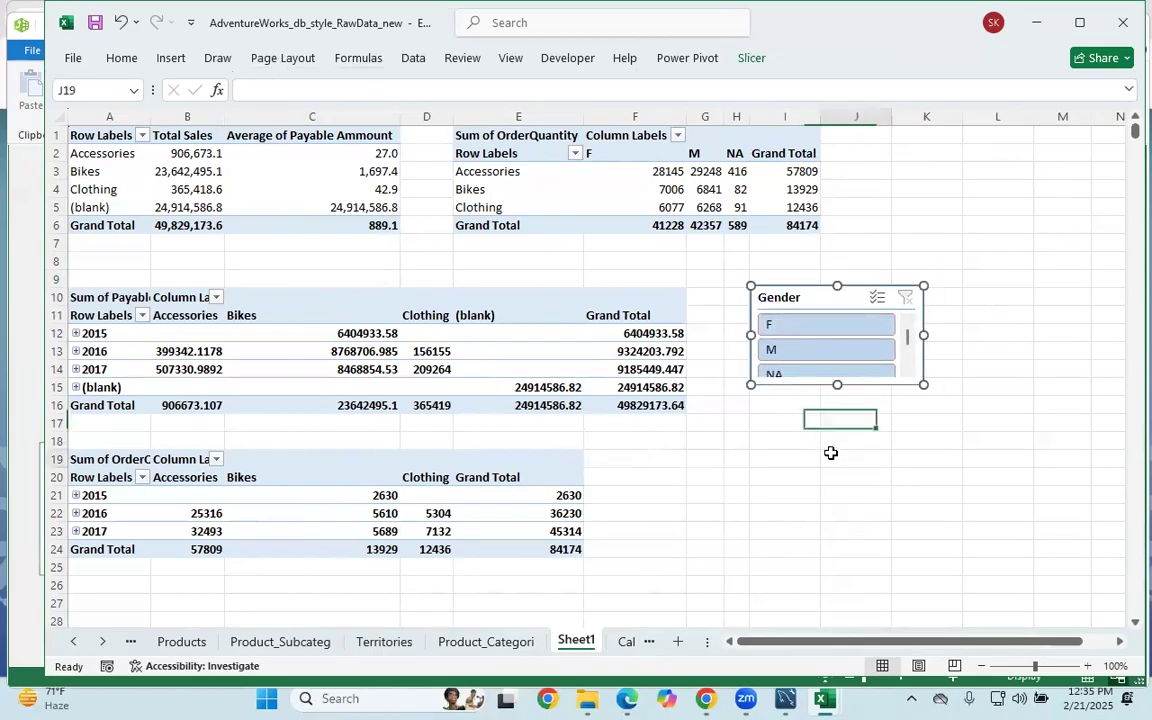
# Insert a slicer on the Country field of the Territories table for the Total Sales pivot table.
pyautogui.click(799, 305)
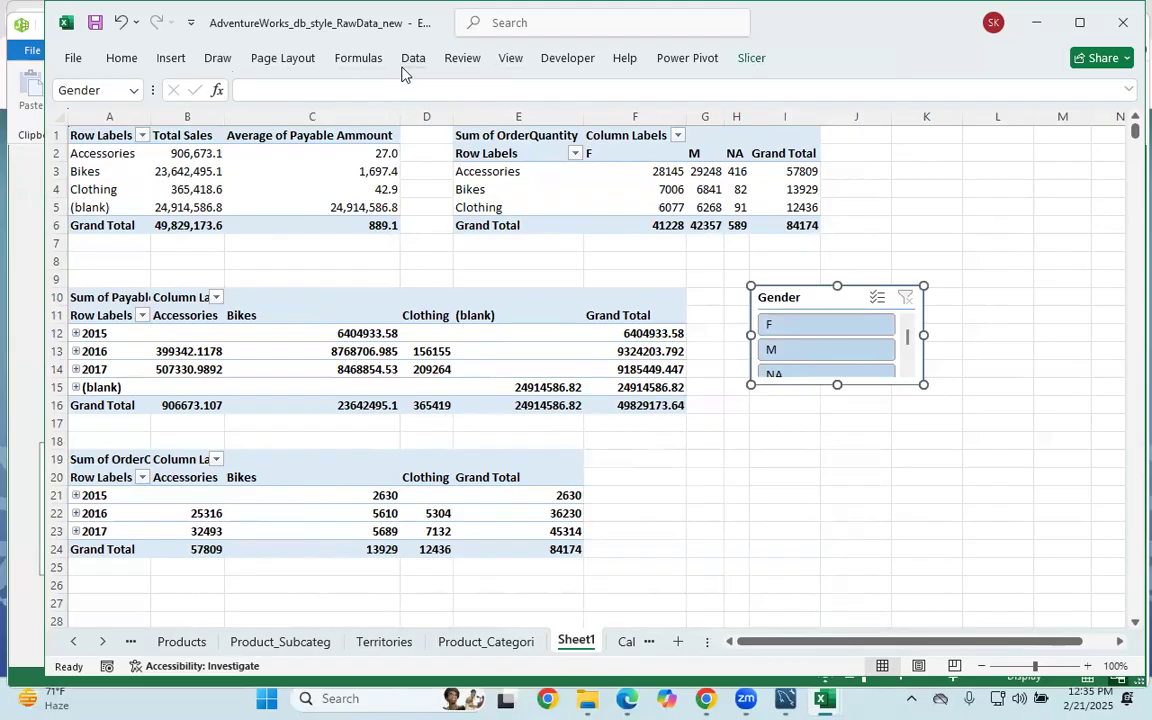
pyautogui.click(372, 350)
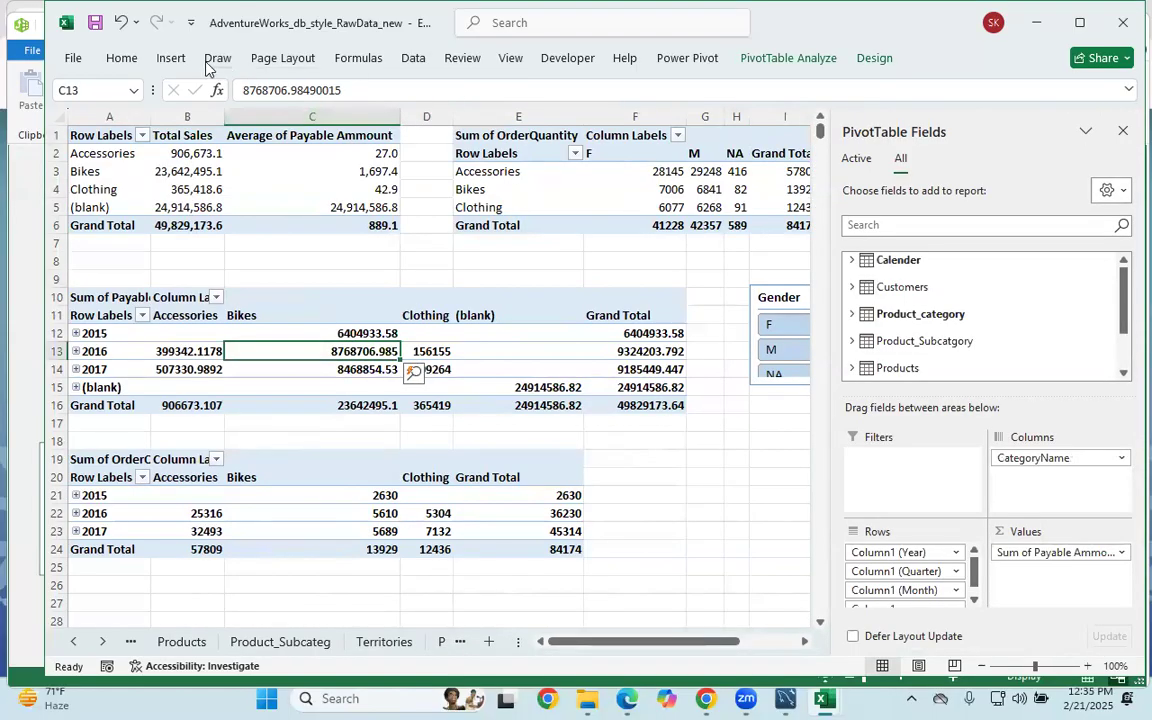
pyautogui.click(139, 160)
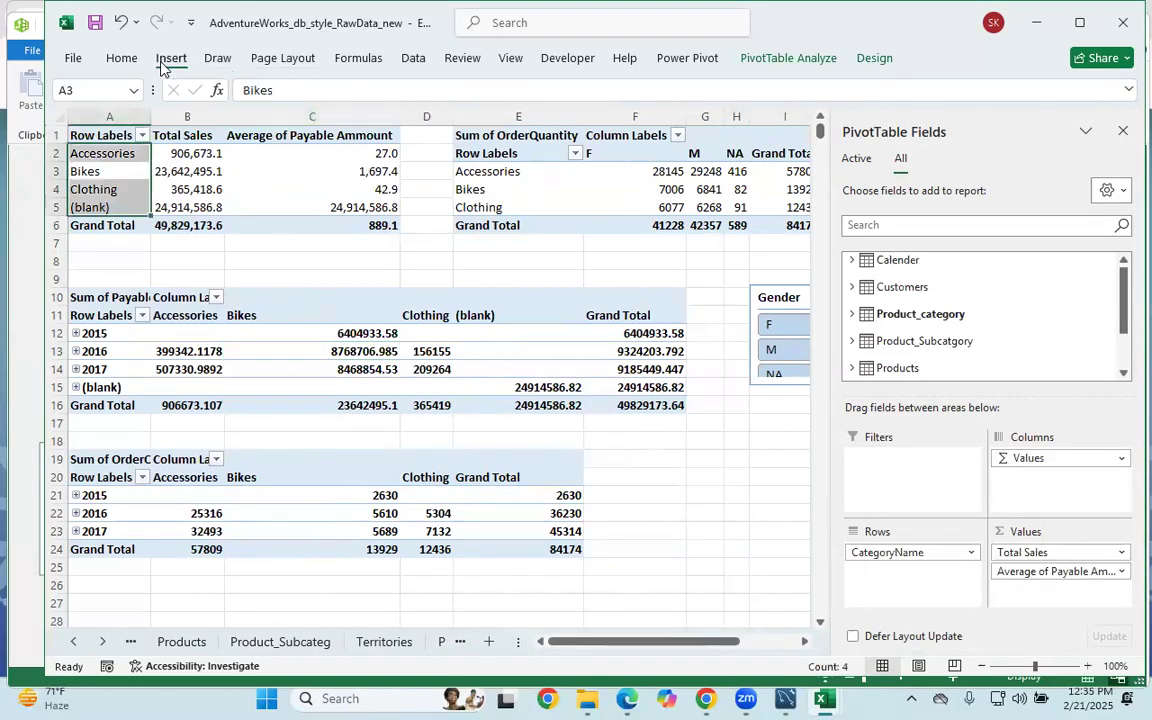
pyautogui.click(170, 57)
pyautogui.click(771, 124)
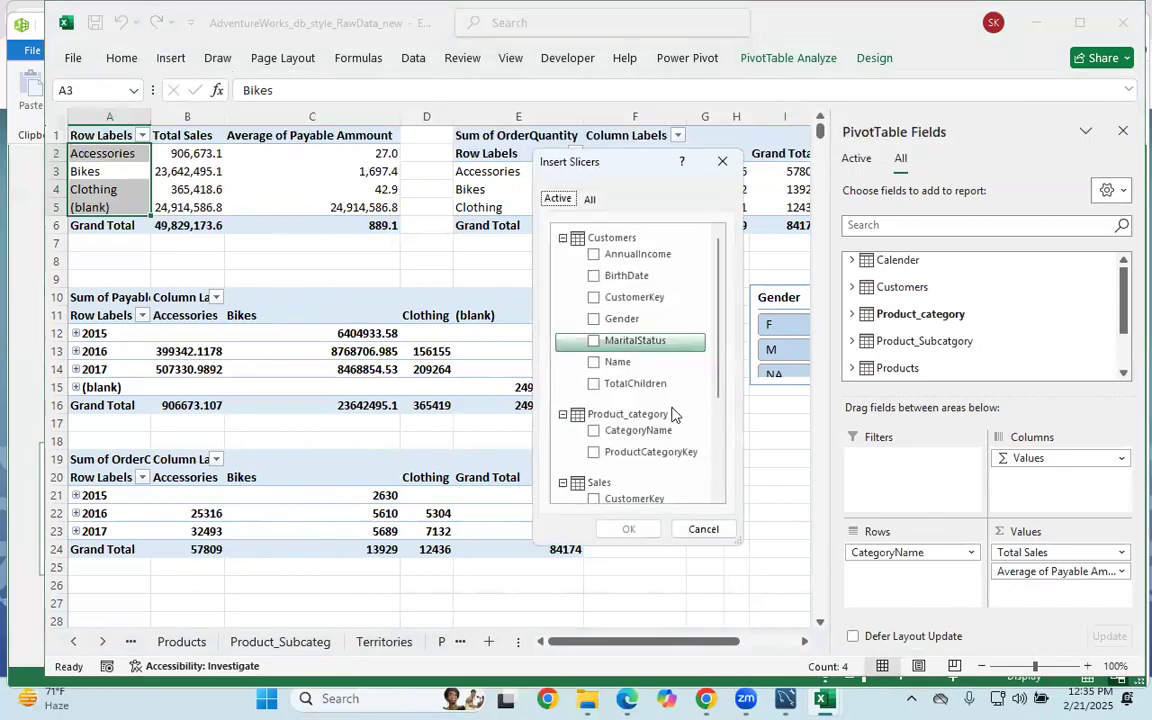
pyautogui.scroll(-2, 631, 420)
pyautogui.scroll(3, 636, 405)
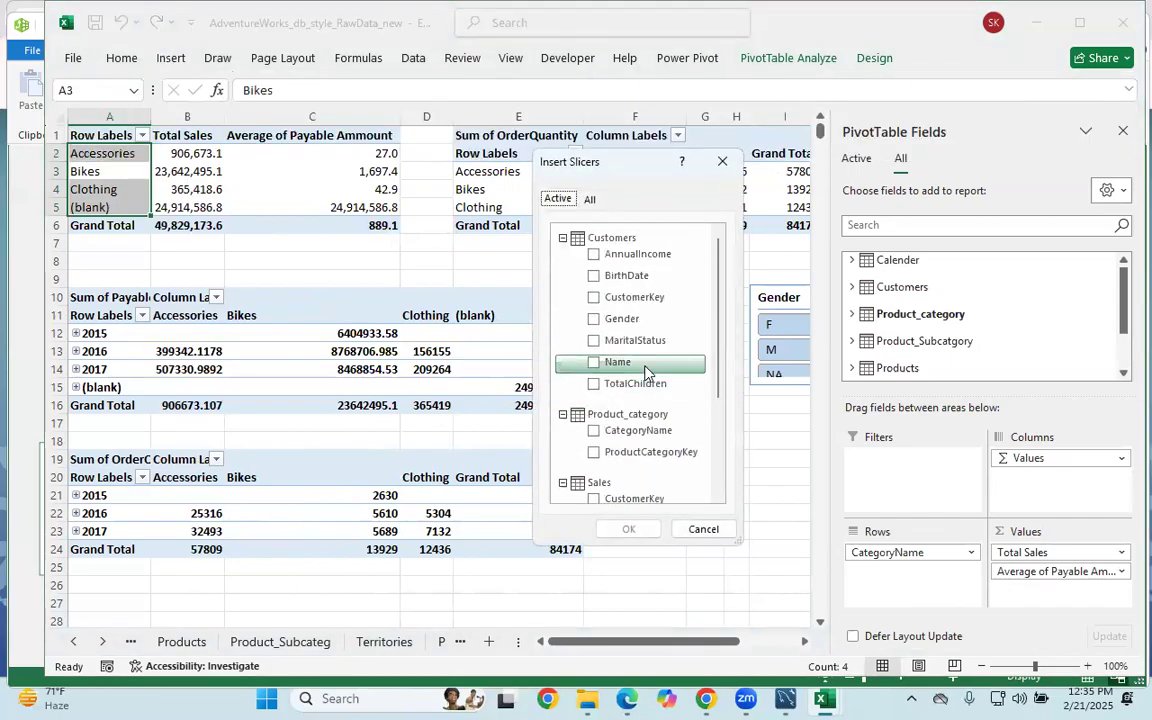
pyautogui.scroll(-2, 630, 420)
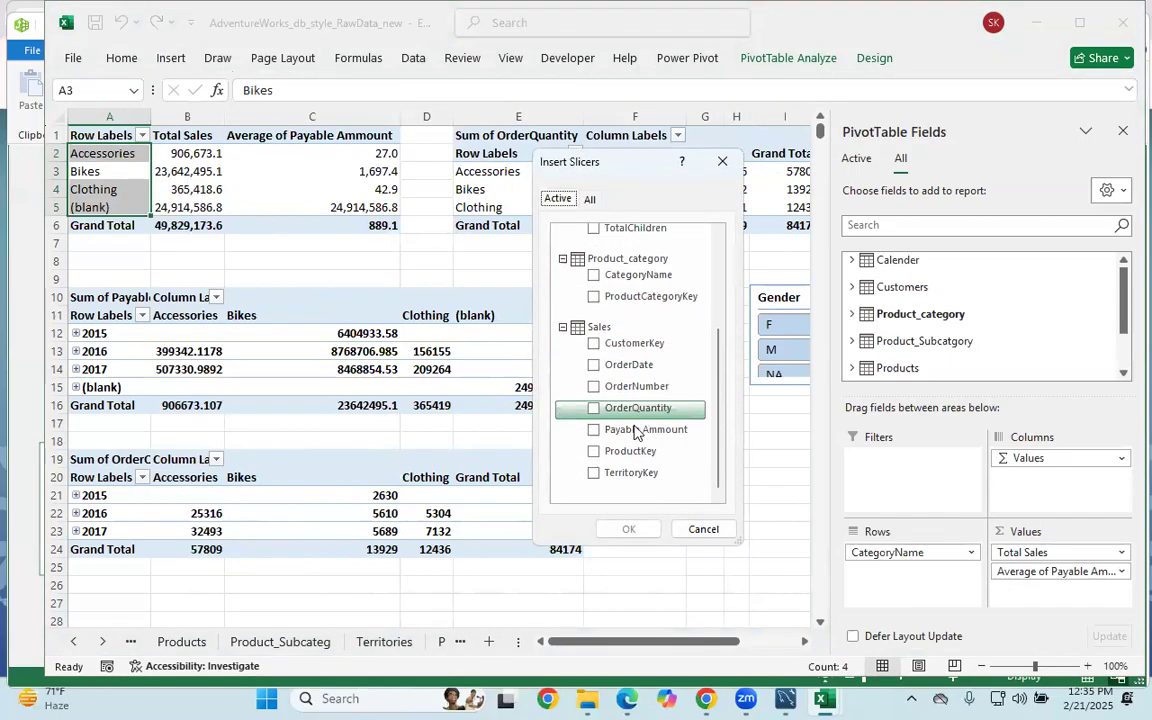
pyautogui.scroll(3, 636, 352)
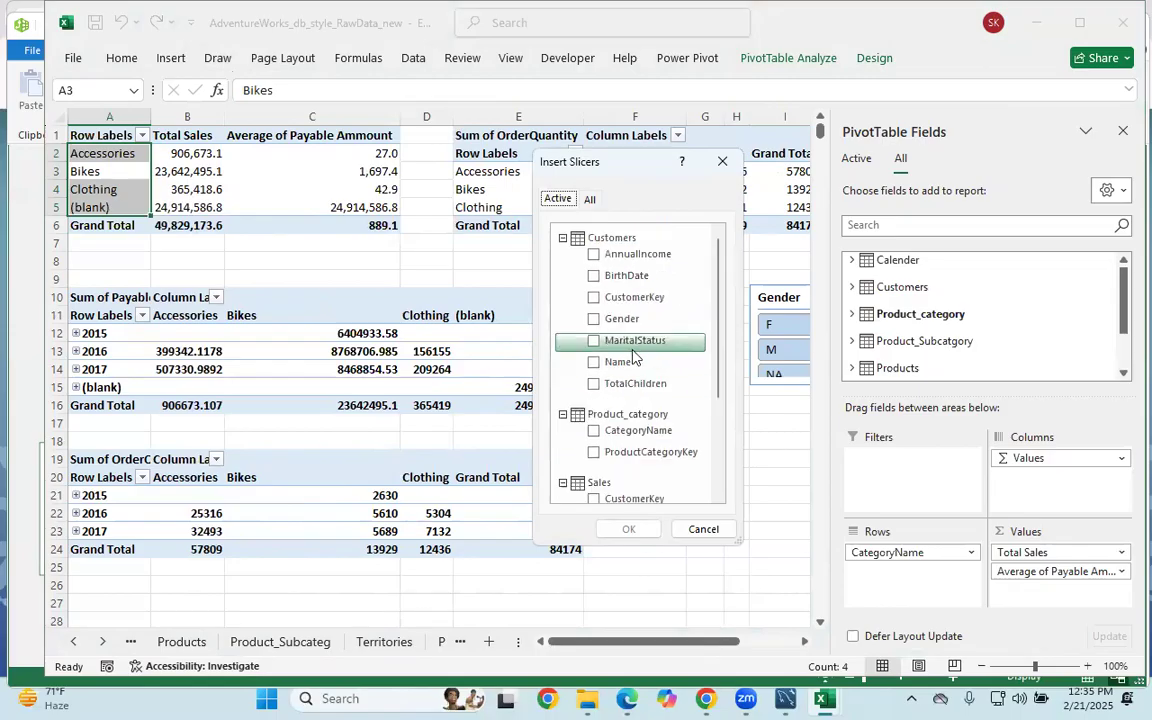
pyautogui.click(589, 198)
pyautogui.scroll(-3, 662, 352)
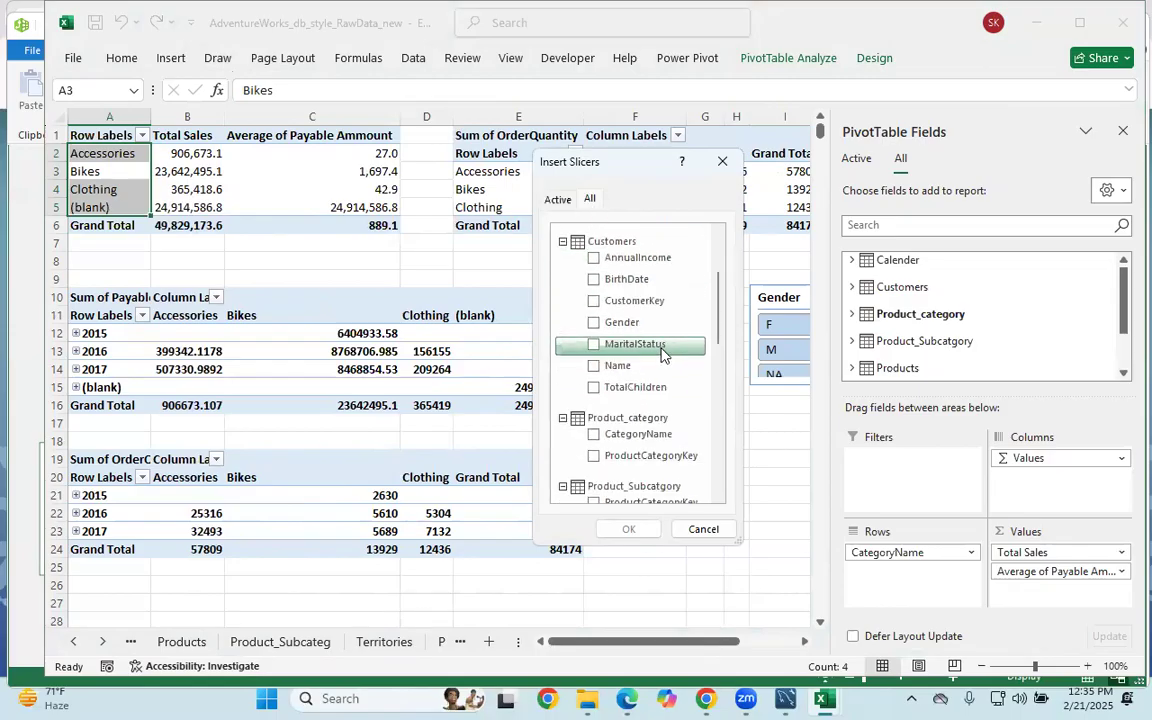
pyautogui.scroll(-4, 652, 360)
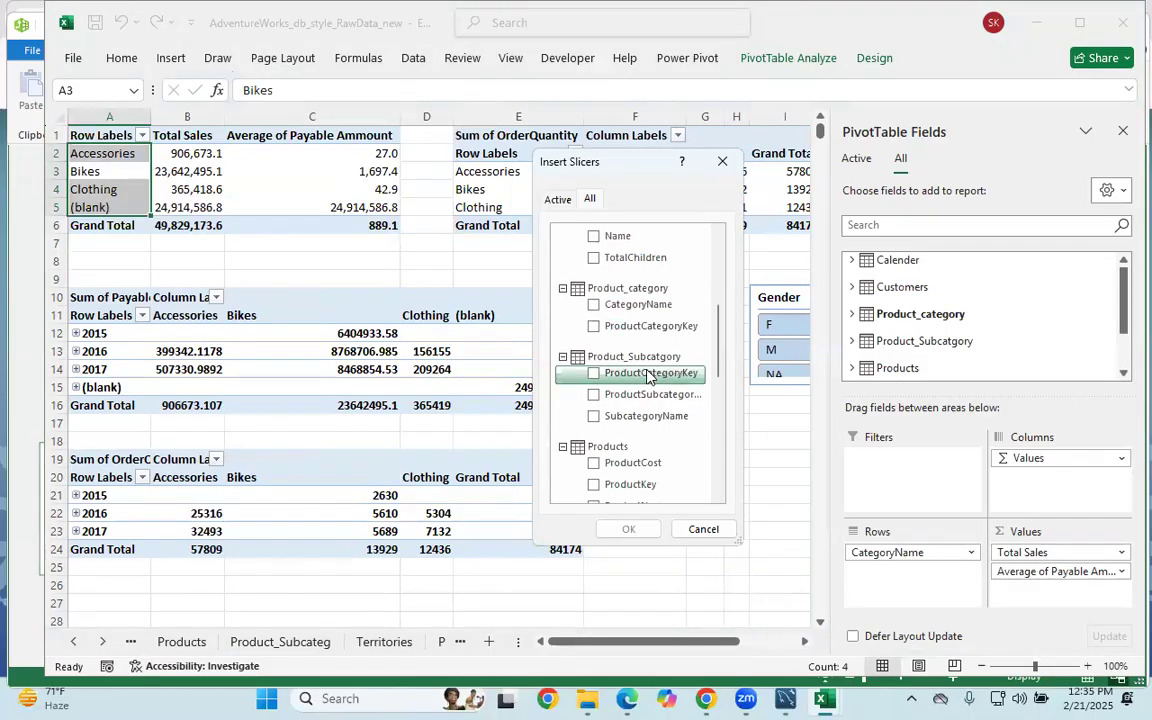
pyautogui.scroll(-2, 646, 376)
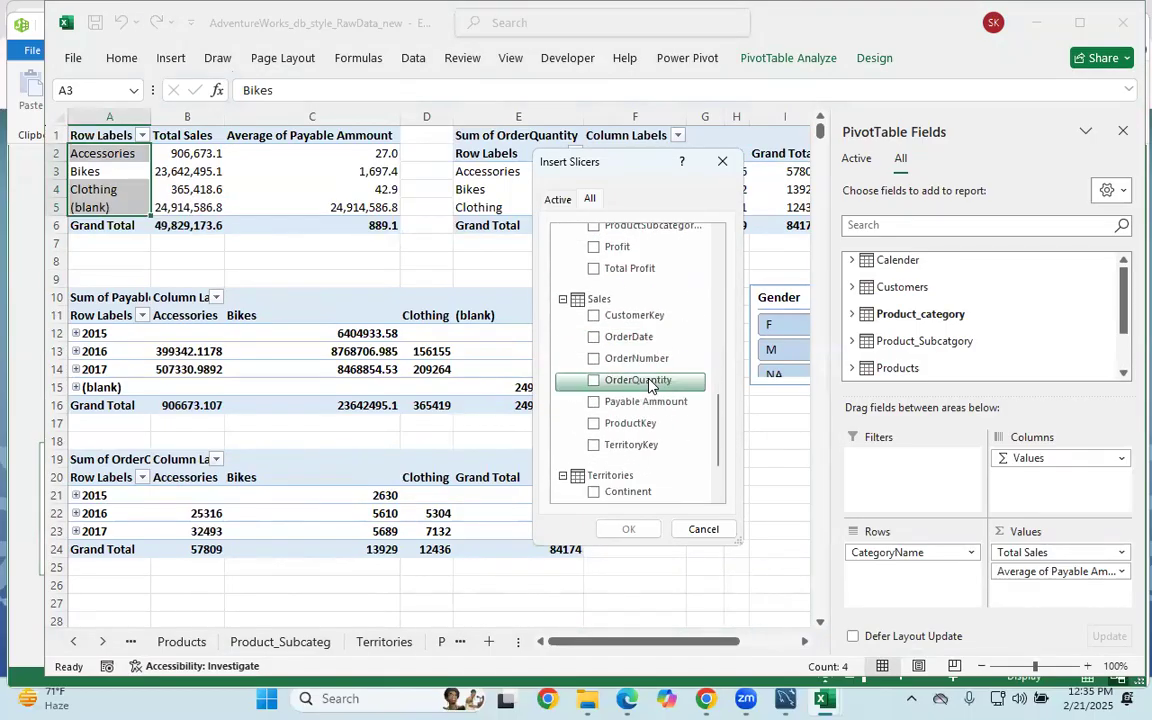
pyautogui.scroll(-2, 661, 427)
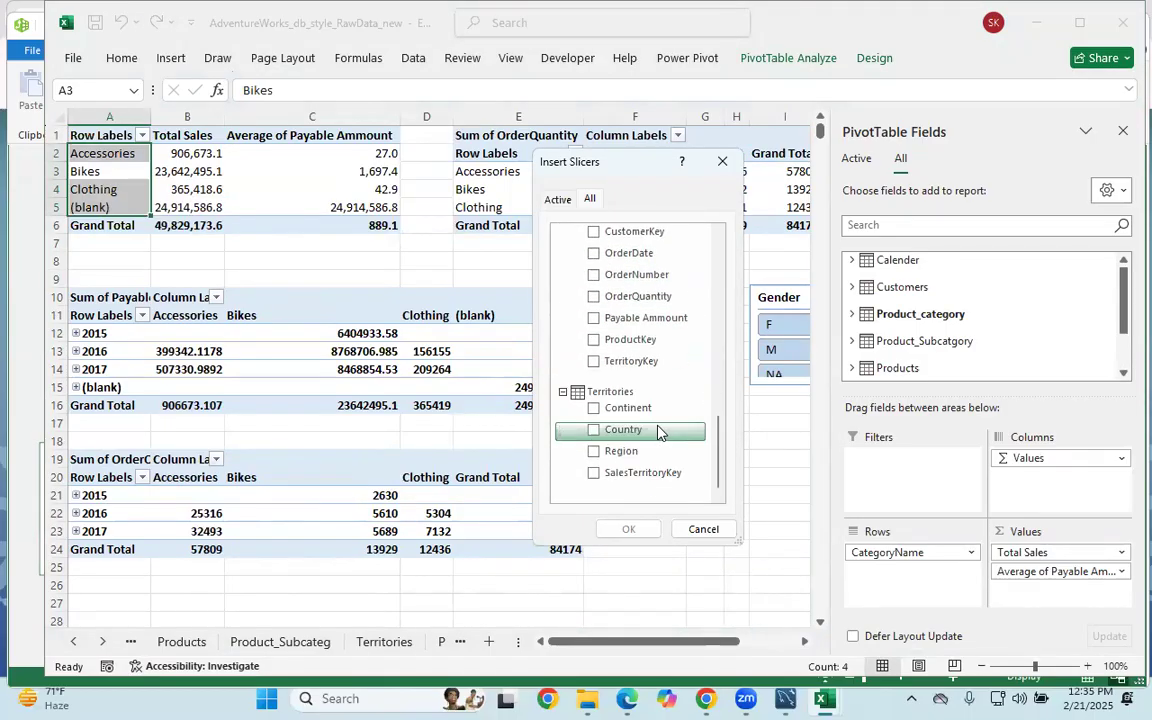
pyautogui.click(596, 431)
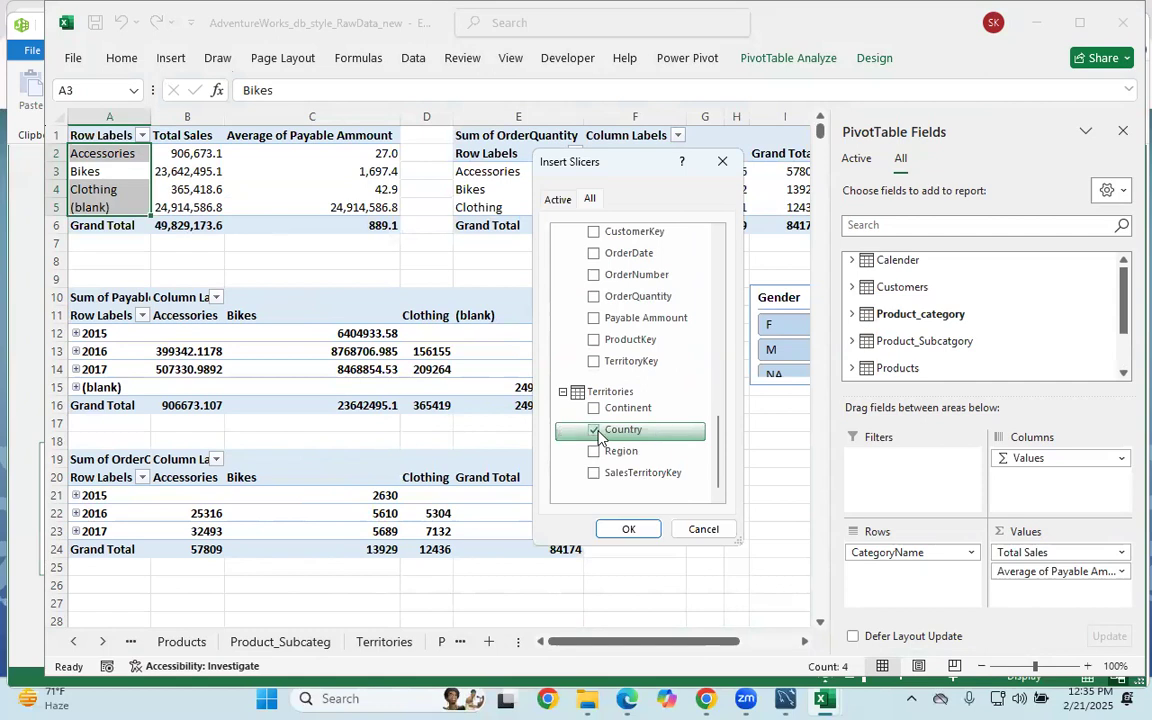
pyautogui.click(638, 530)
# Place the Country slicer beside the Gender slicer at row 10 and shorten it to end near row 19.
pyautogui.moveTo(444, 273); pyautogui.dragTo(1018, 288)
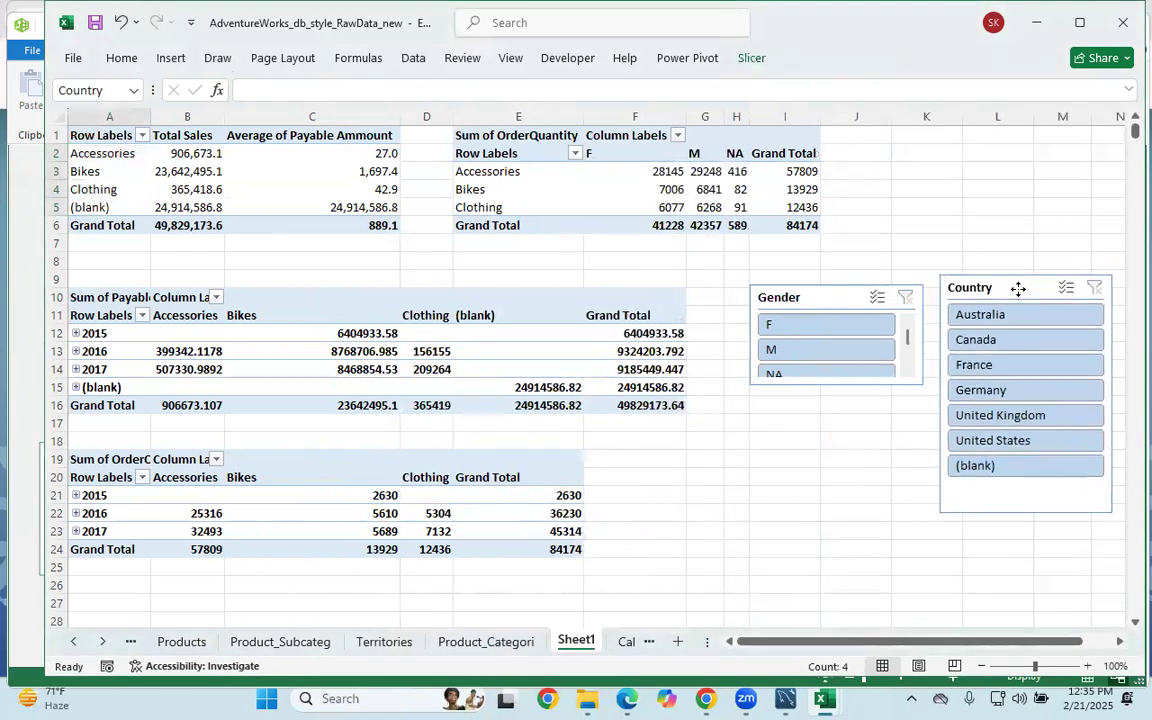
pyautogui.moveTo(1027, 508); pyautogui.dragTo(1060, 508)
pyautogui.click(1026, 466)
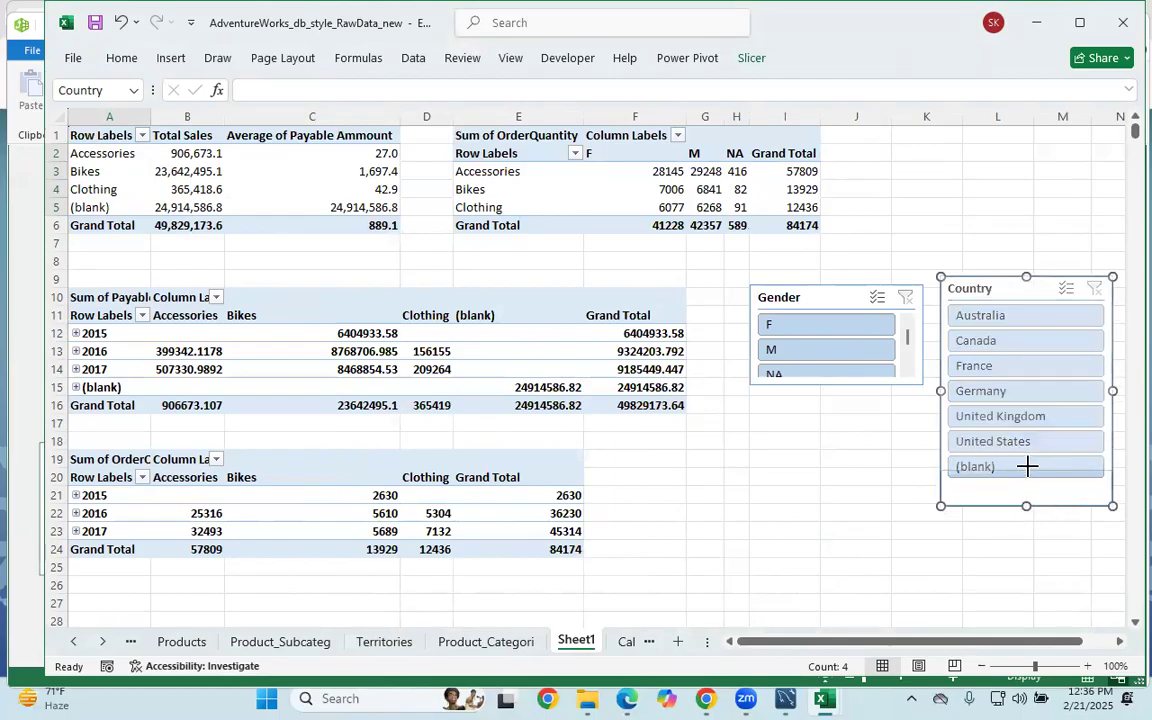
pyautogui.moveTo(1029, 457); pyautogui.dragTo(1029, 455)
pyautogui.click(959, 544)
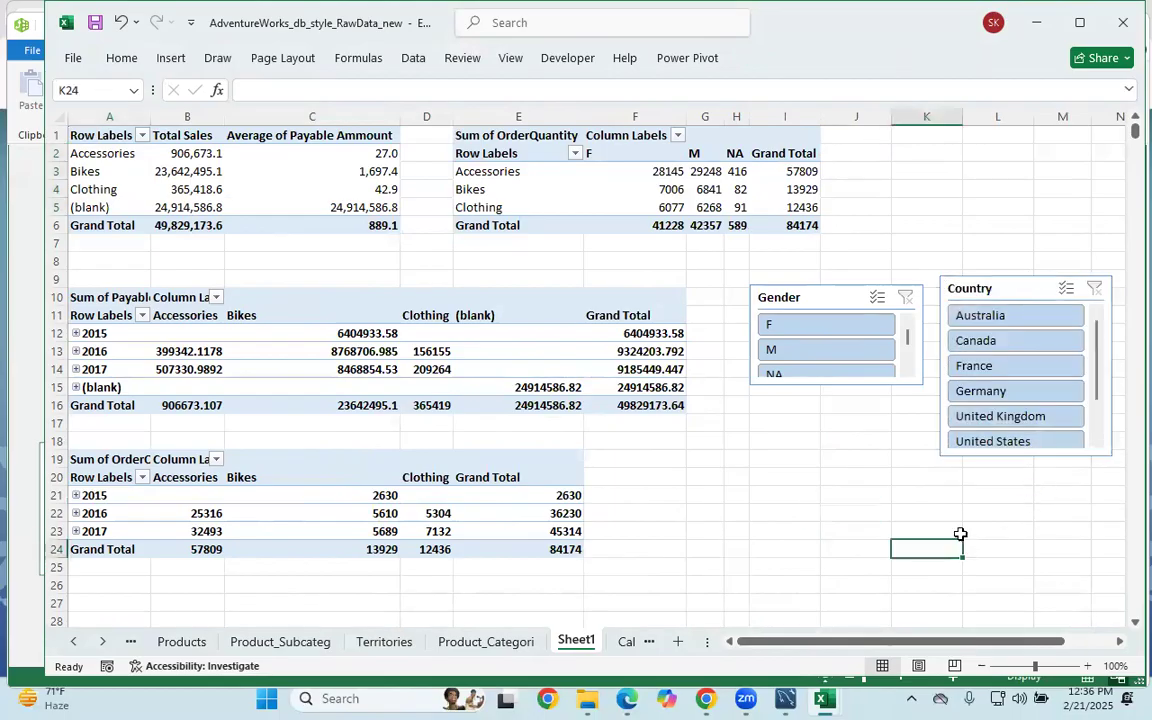
pyautogui.moveTo(990, 291); pyautogui.dragTo(991, 296)
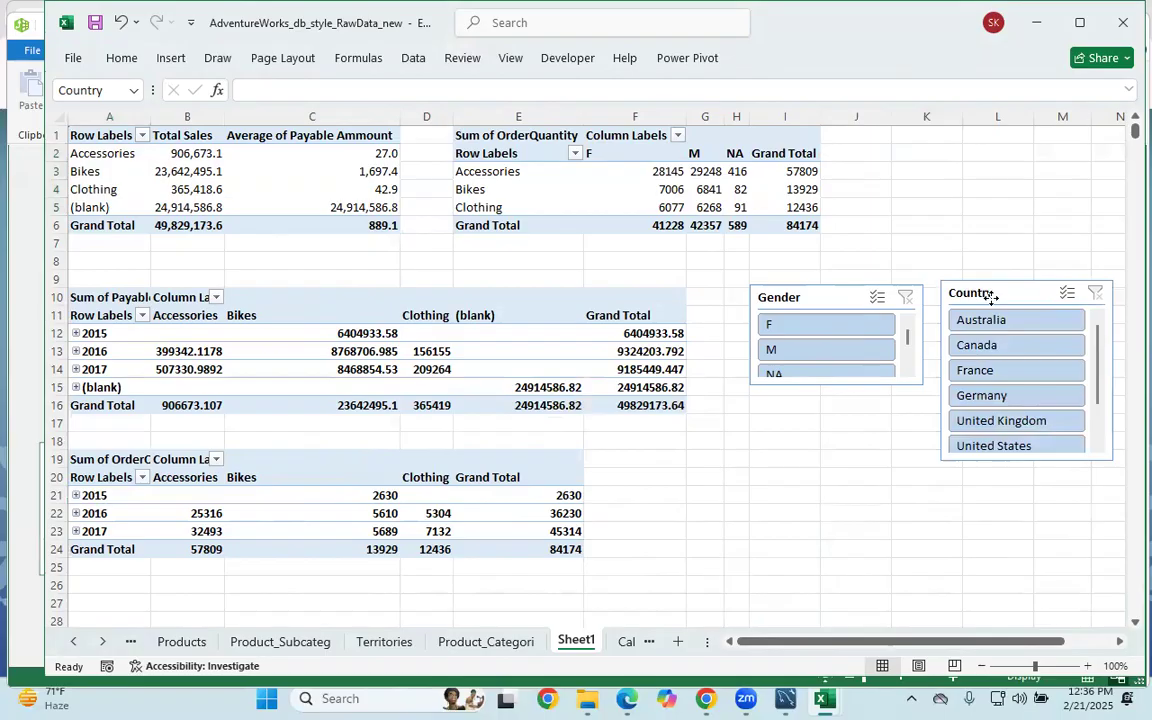
pyautogui.click(828, 490)
# Lengthen the Gender slicer slightly so its NA option fits.
pyautogui.click(827, 306)
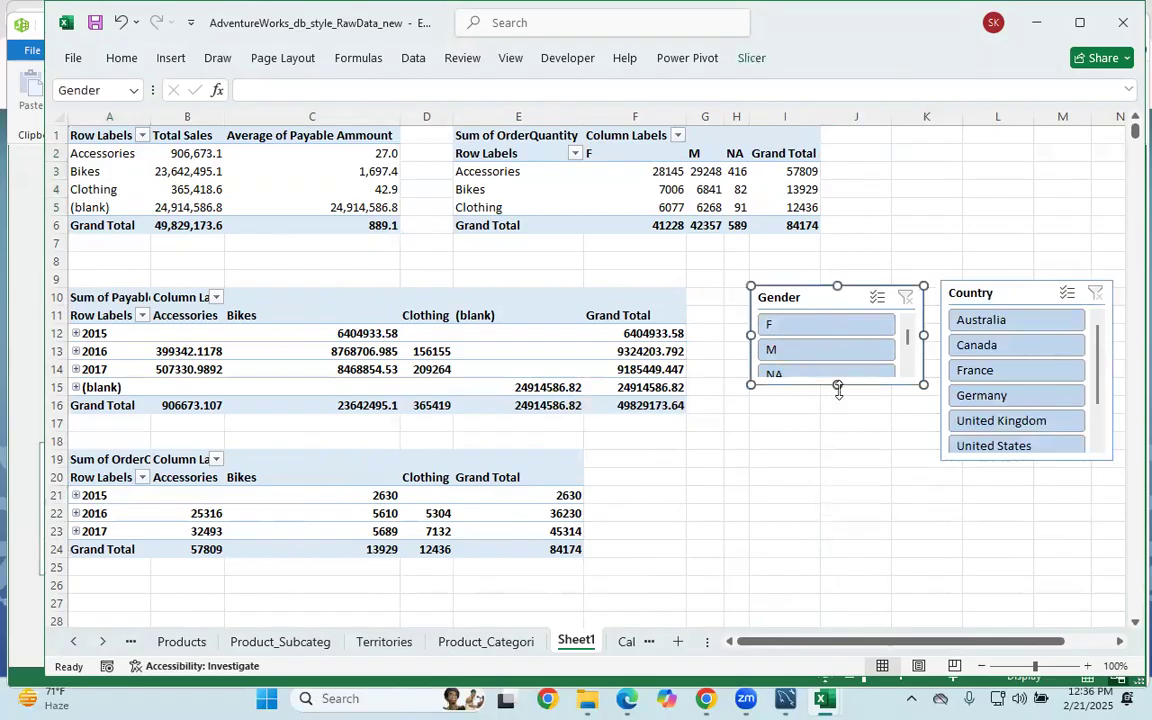
pyautogui.moveTo(841, 392); pyautogui.dragTo(841, 398)
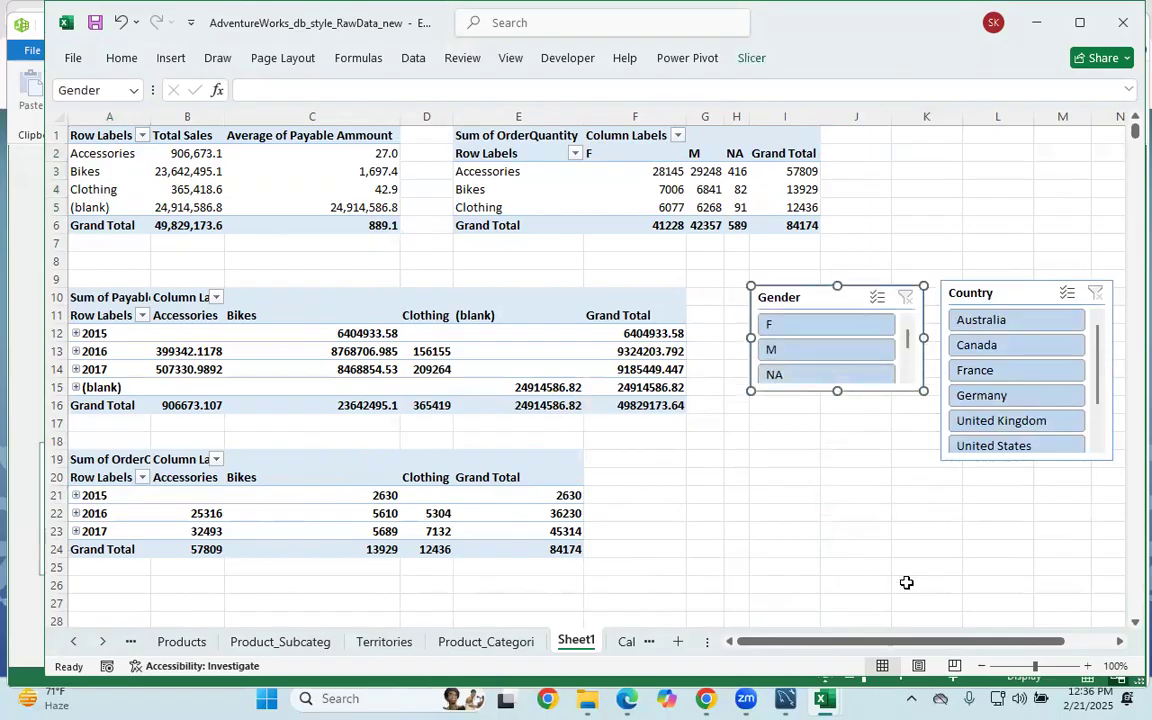
pyautogui.click(910, 549)
pyautogui.scroll(-5, 990, 365)
pyautogui.scroll(5, 960, 375)
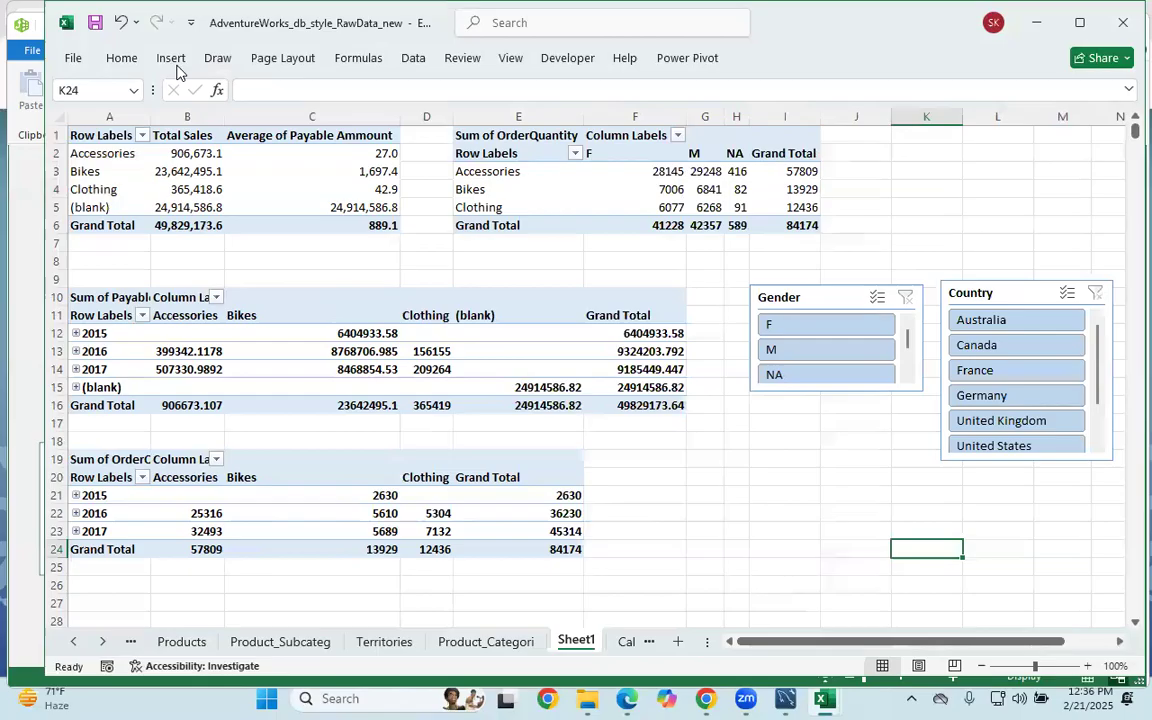
# Insert a slicer on the MaritalStatus field of the Customers table for the order quantity by gender pivot table.
pyautogui.click(534, 188)
pyautogui.click(170, 58)
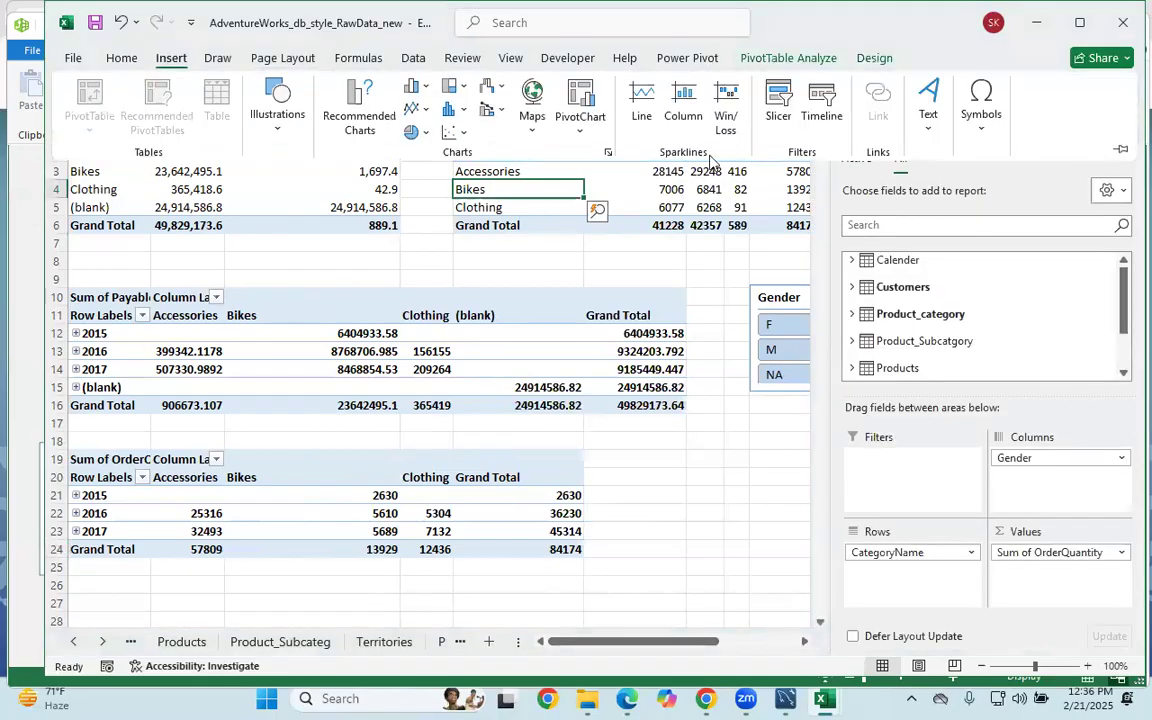
pyautogui.click(790, 115)
pyautogui.scroll(-1, 650, 352)
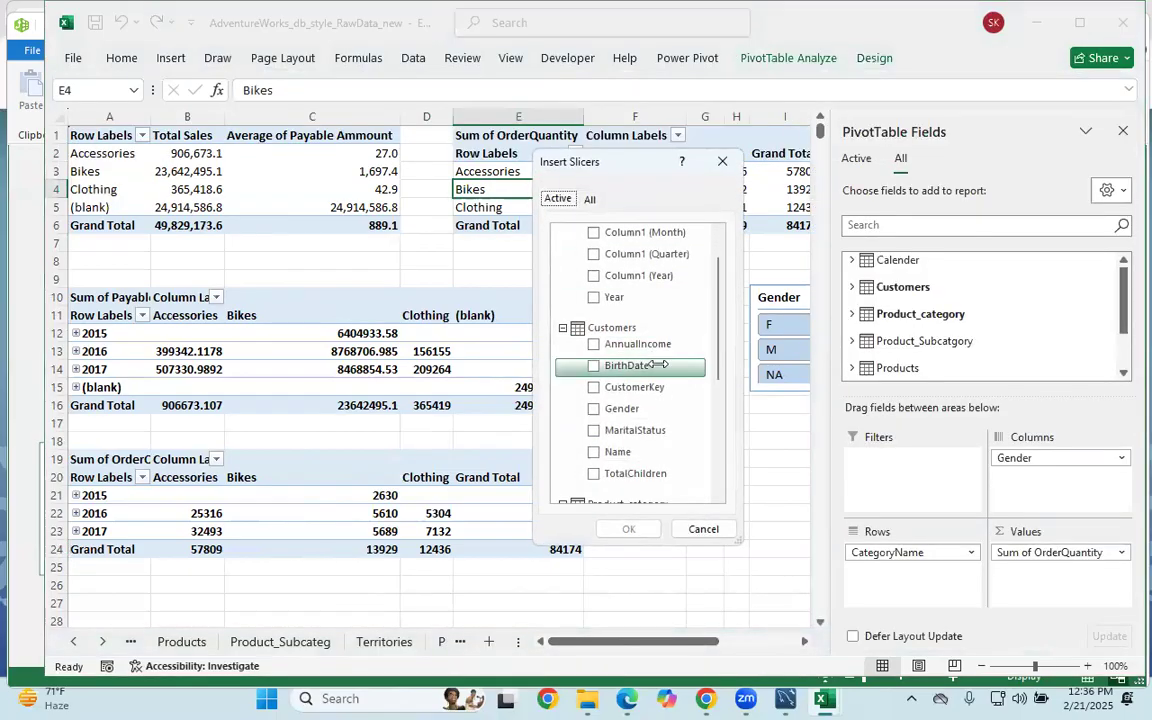
pyautogui.click(609, 432)
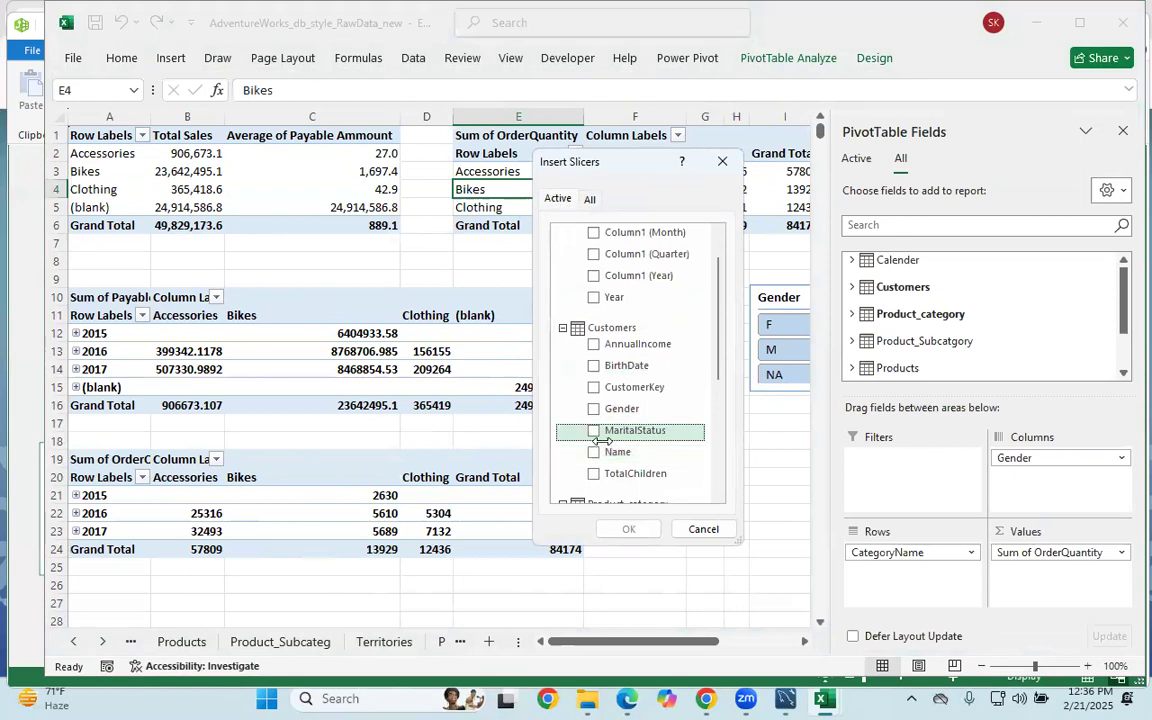
pyautogui.click(628, 529)
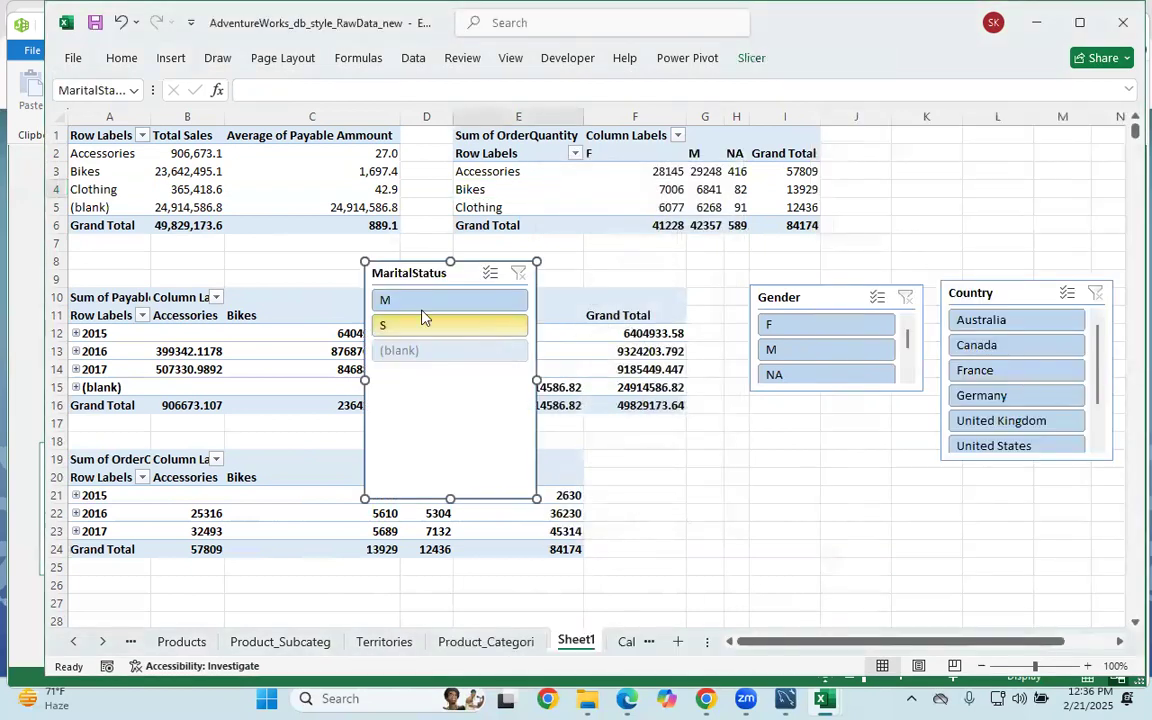
# Move the MaritalStatus slicer directly below the Gender slicer and shorten it to show two options.
pyautogui.moveTo(422, 276); pyautogui.dragTo(820, 414)
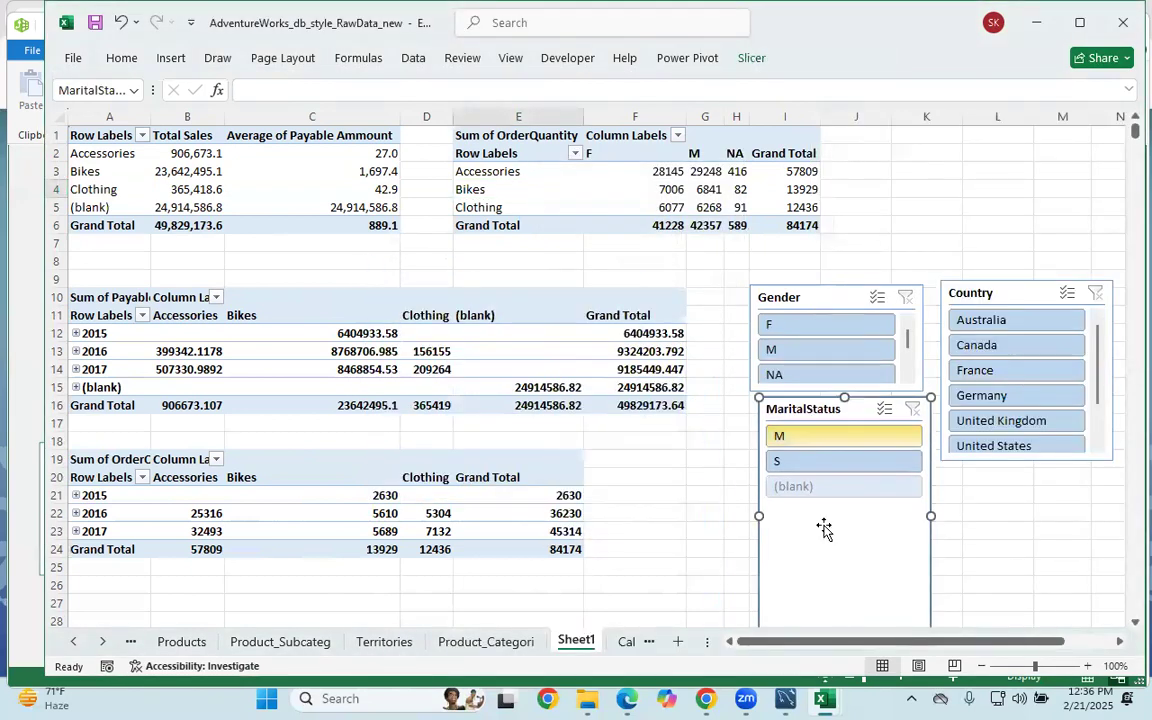
pyautogui.moveTo(858, 585); pyautogui.dragTo(830, 397)
pyautogui.moveTo(835, 337); pyautogui.dragTo(836, 414)
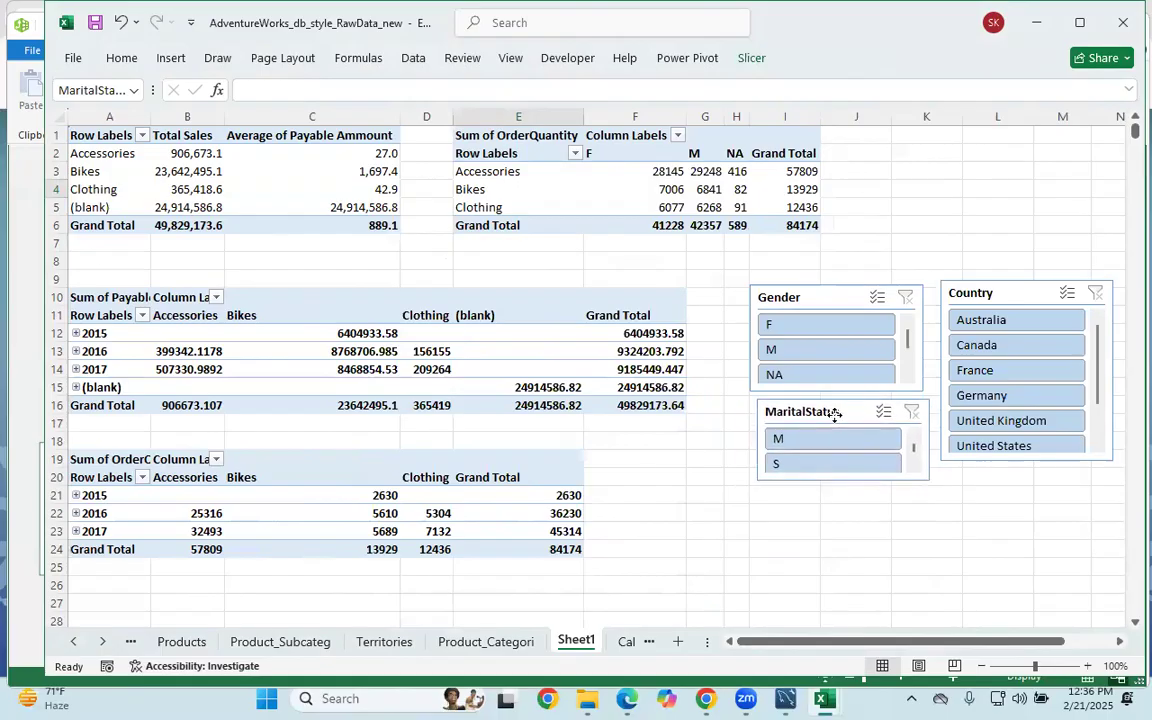
# Shorten the Gender slicer to end near row 14 and move the MaritalStatus slicer up against it.
pyautogui.click(827, 300)
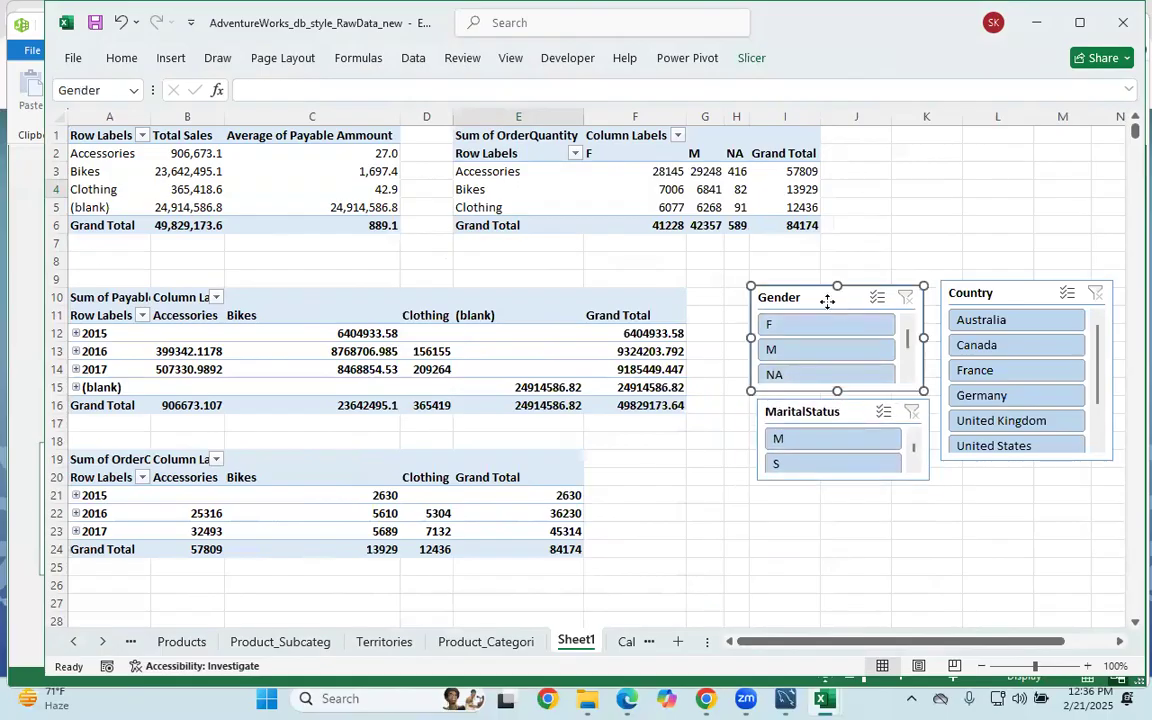
pyautogui.moveTo(838, 388); pyautogui.dragTo(836, 367)
pyautogui.moveTo(848, 411); pyautogui.dragTo(843, 395)
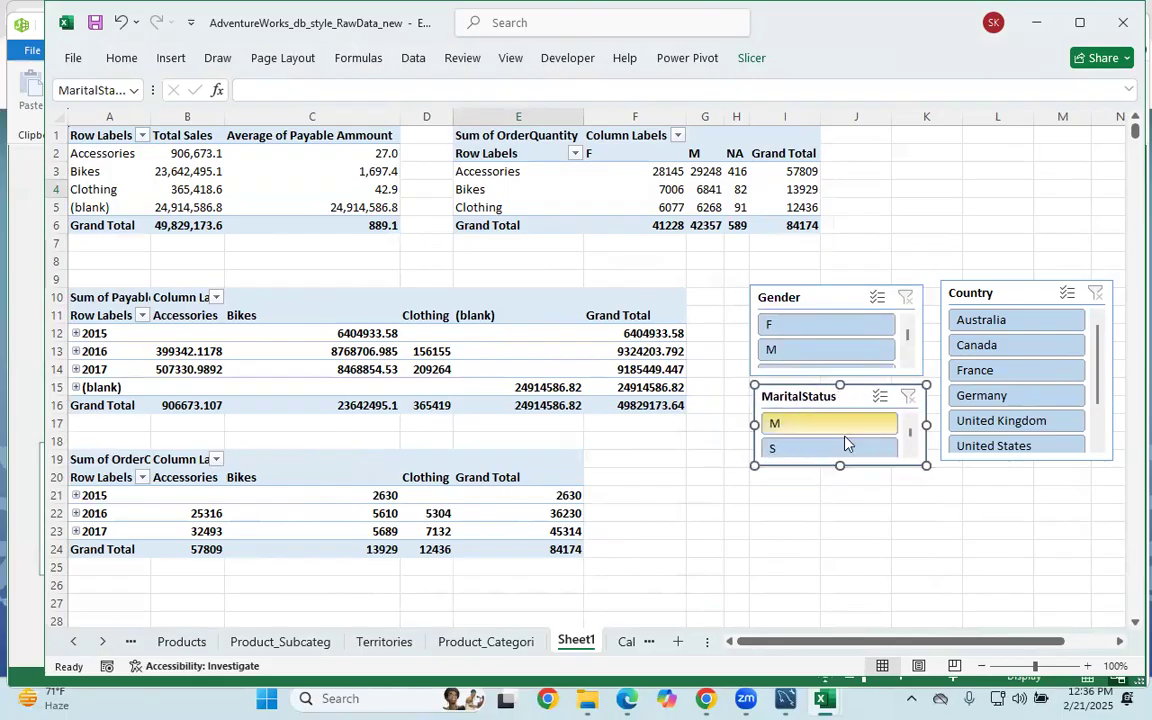
pyautogui.click(836, 478)
# Insert a timeline on Column1 of the Calender table for the yearly order quantity pivot table.
pyautogui.click(396, 459)
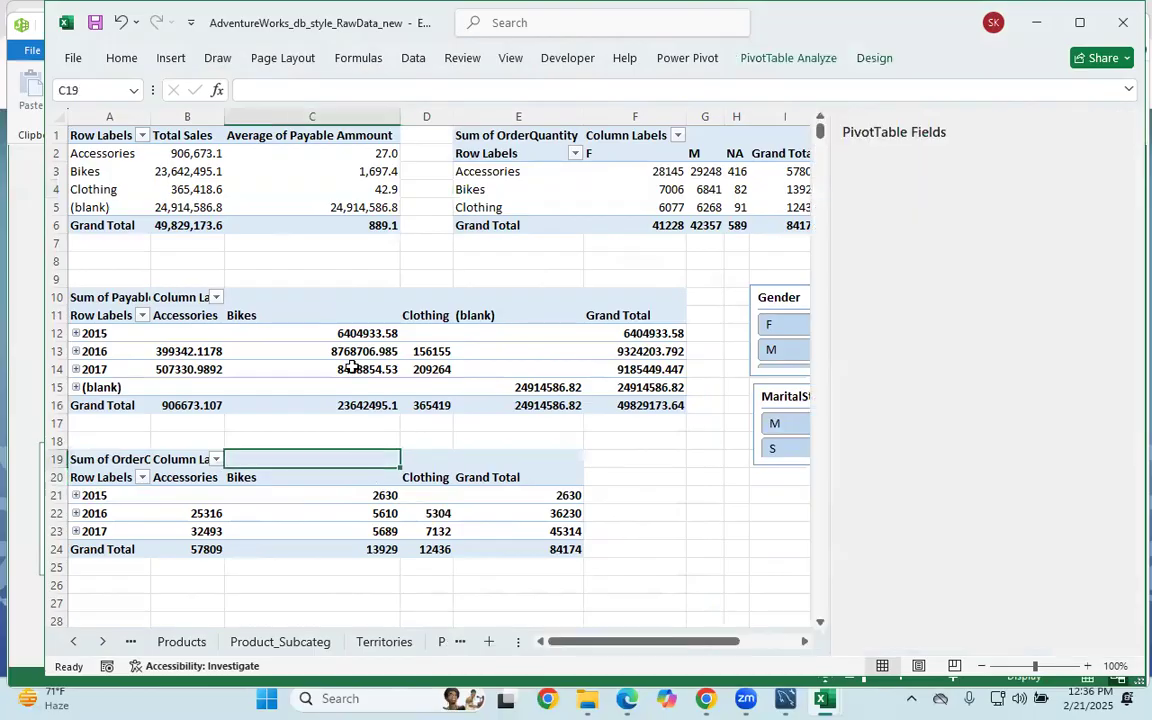
pyautogui.click(170, 62)
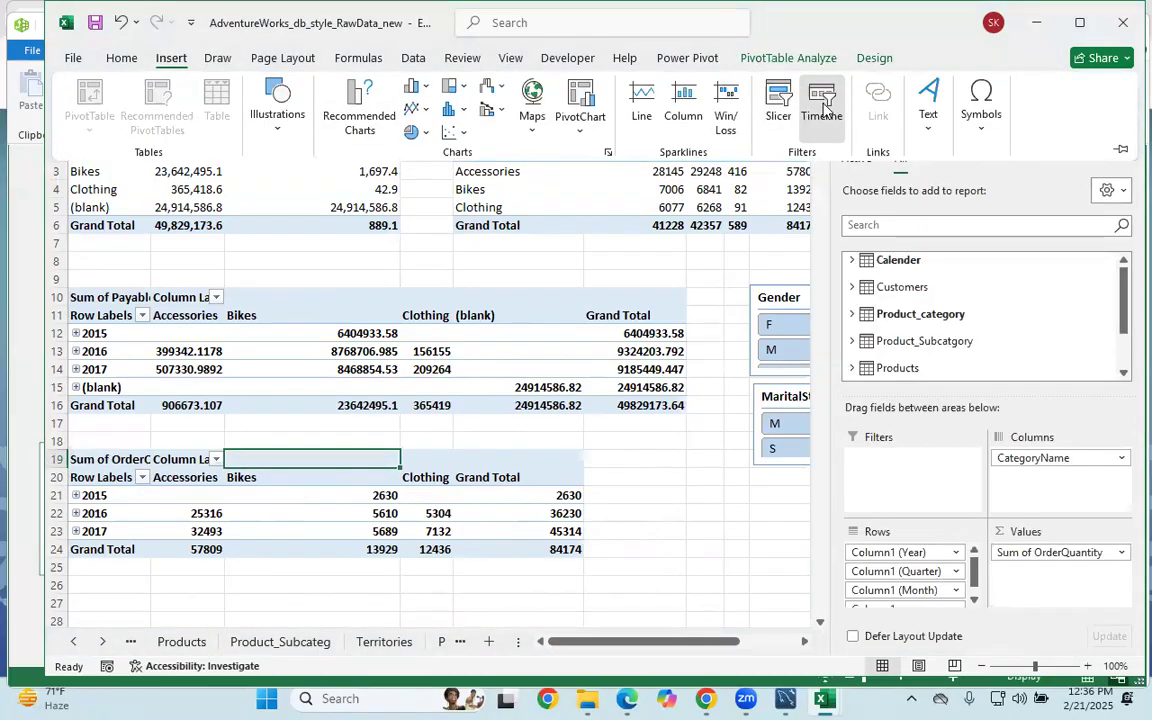
pyautogui.click(823, 110)
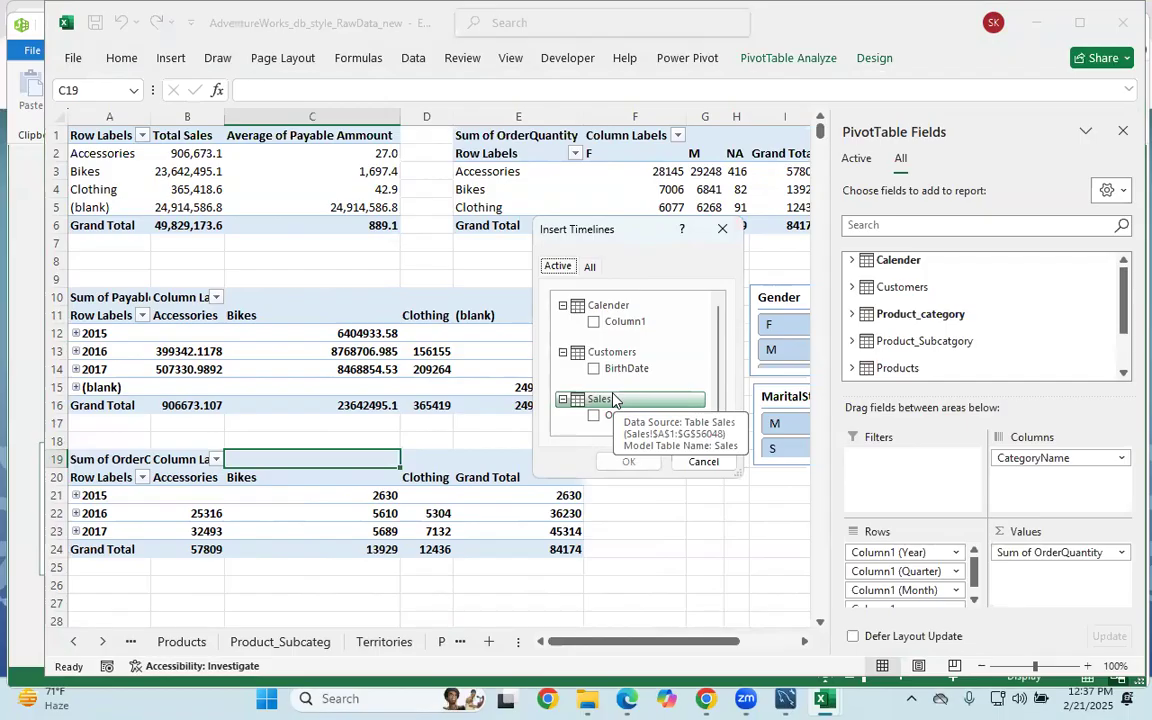
pyautogui.click(596, 322)
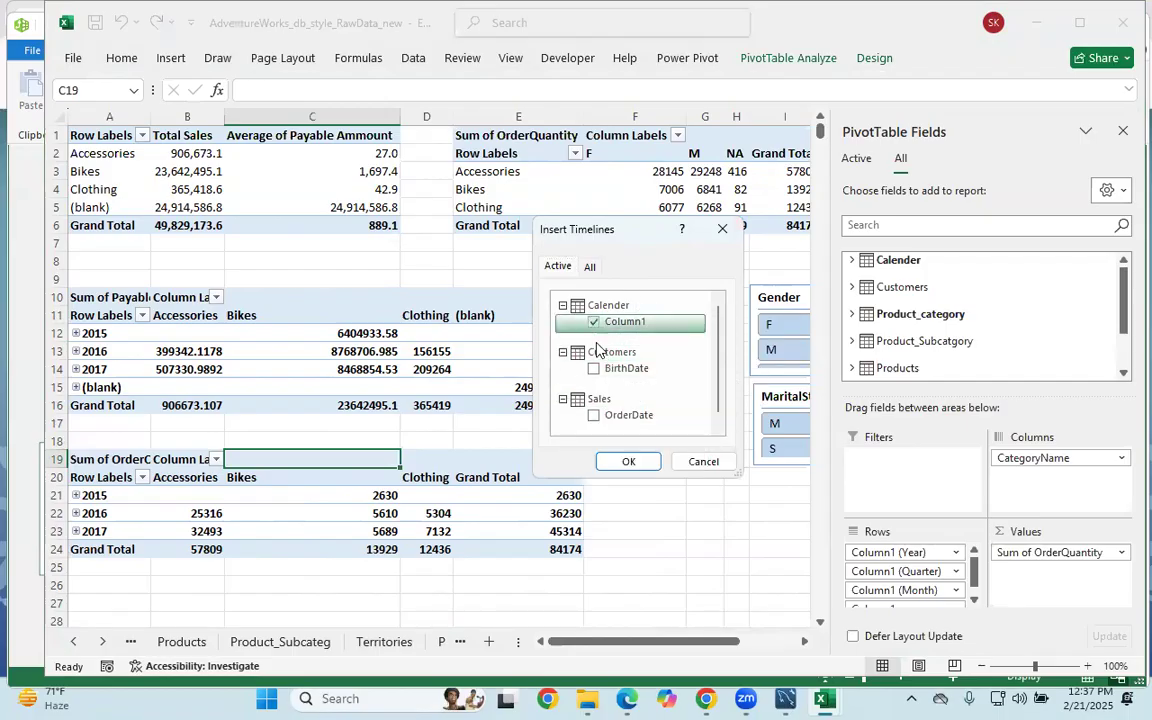
pyautogui.click(630, 463)
# Place the Column1 timeline below the slicers and widen it to span both slicer columns.
pyautogui.moveTo(527, 353); pyautogui.dragTo(805, 489)
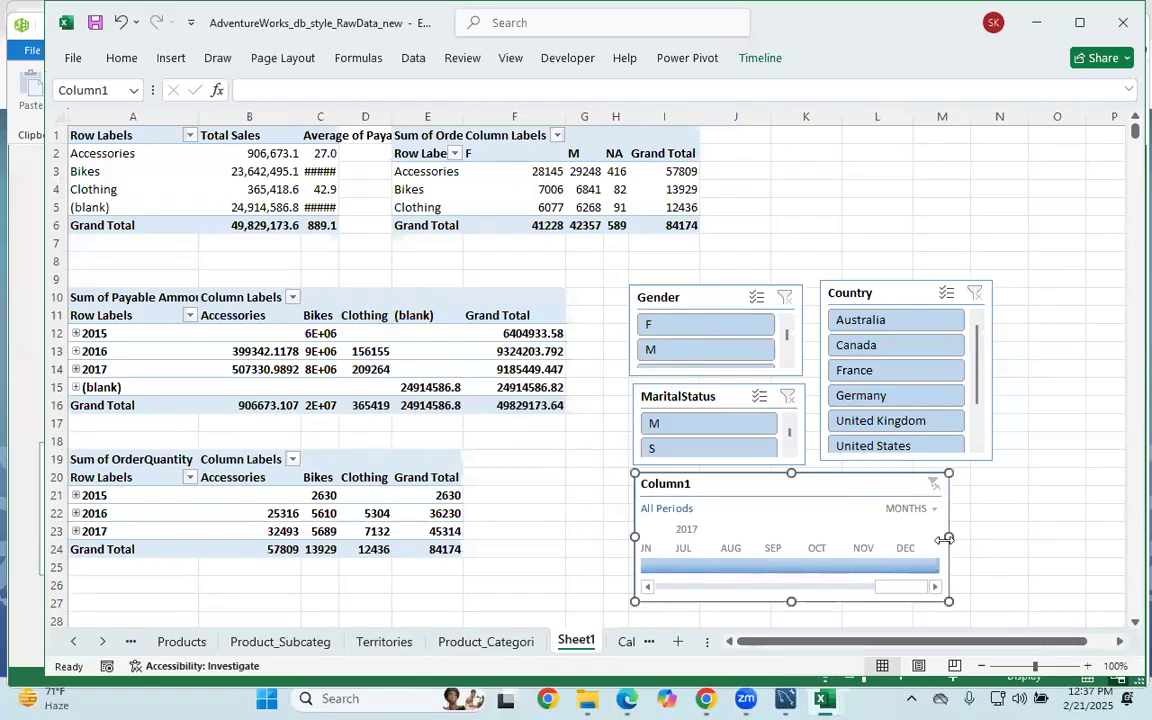
pyautogui.moveTo(950, 537); pyautogui.dragTo(1002, 536)
pyautogui.click(1108, 370)
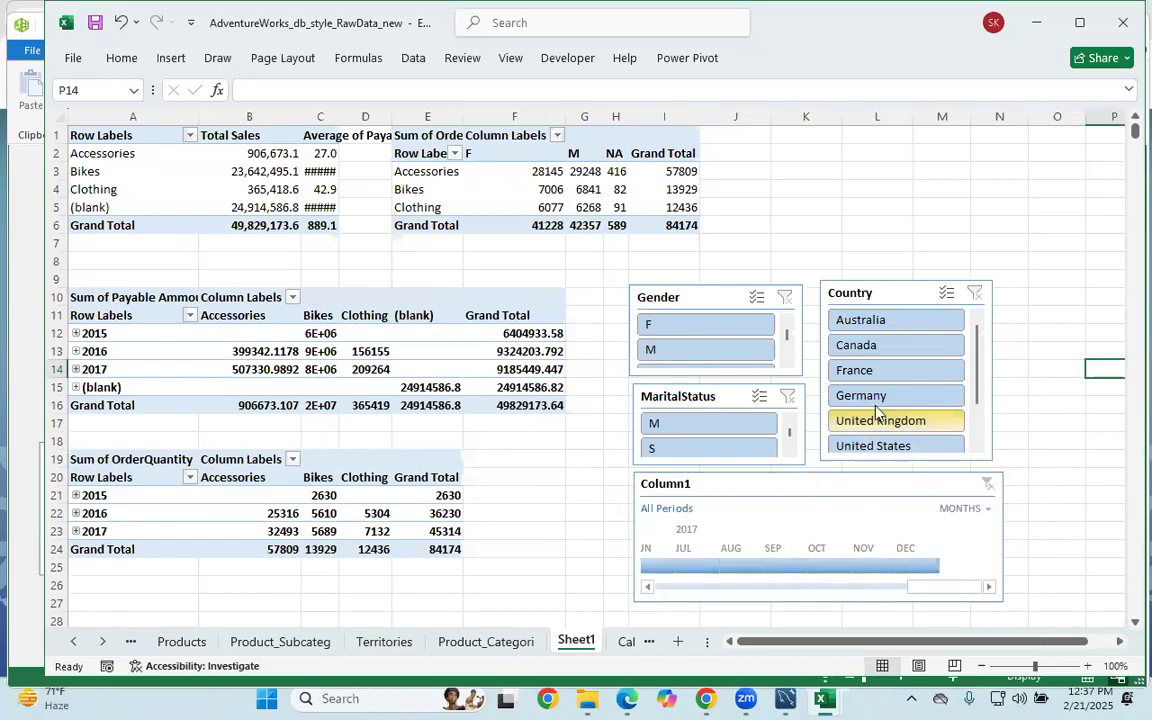
# Move the Gender and Country slicers up to row 8, with the MaritalStatus slicer and the timeline closely below.
pyautogui.moveTo(703, 305); pyautogui.dragTo(701, 269)
pyautogui.moveTo(890, 293); pyautogui.dragTo(893, 262)
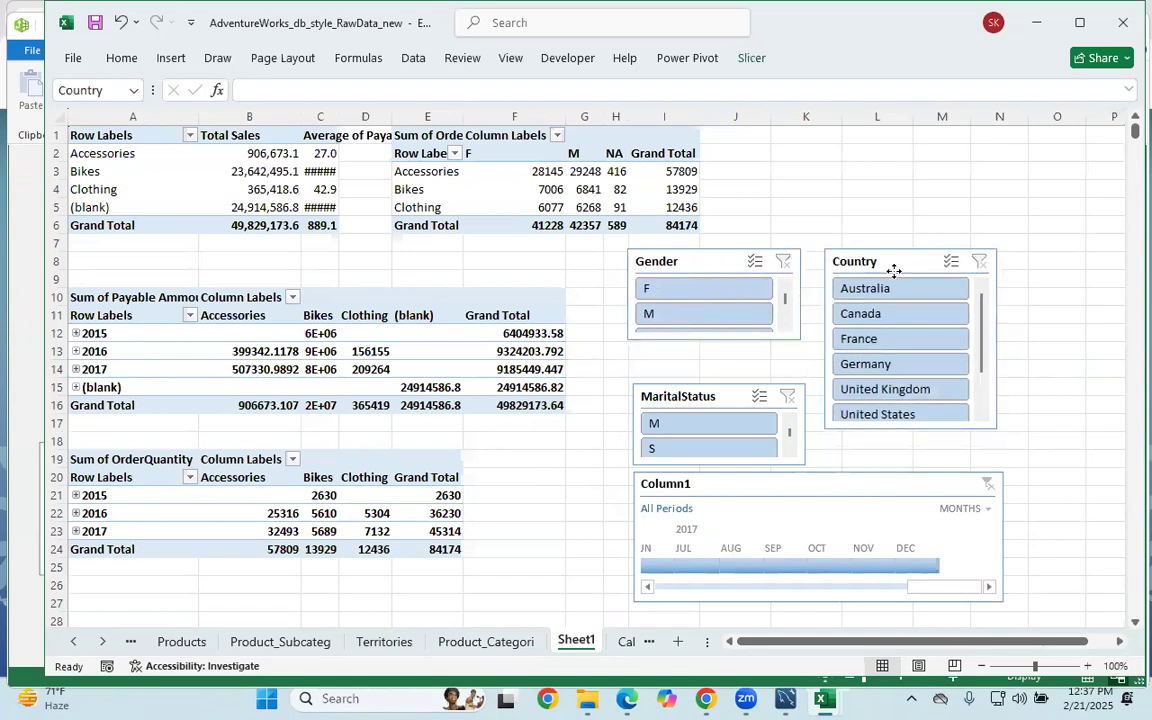
pyautogui.moveTo(722, 396); pyautogui.dragTo(717, 365)
pyautogui.moveTo(752, 472); pyautogui.dragTo(744, 449)
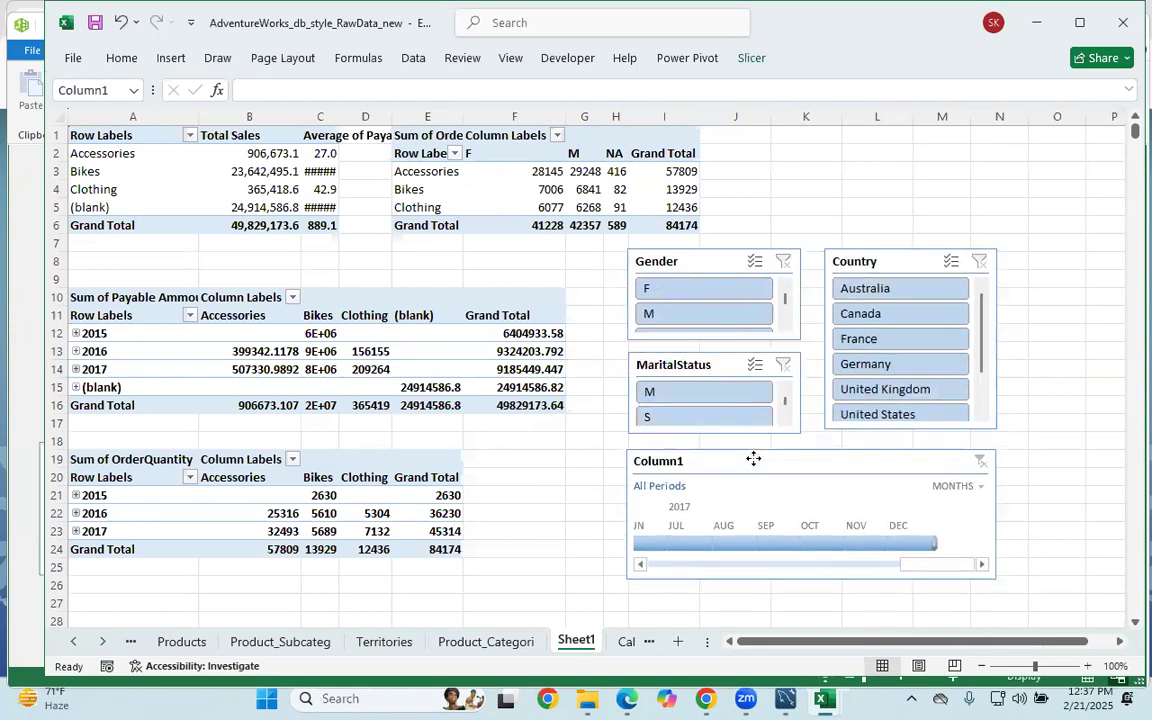
# Connect the Gender slicer to PivotTable2, PivotTable3 and PivotTable4 as well, through its report connections.
pyautogui.rightClick(686, 262)
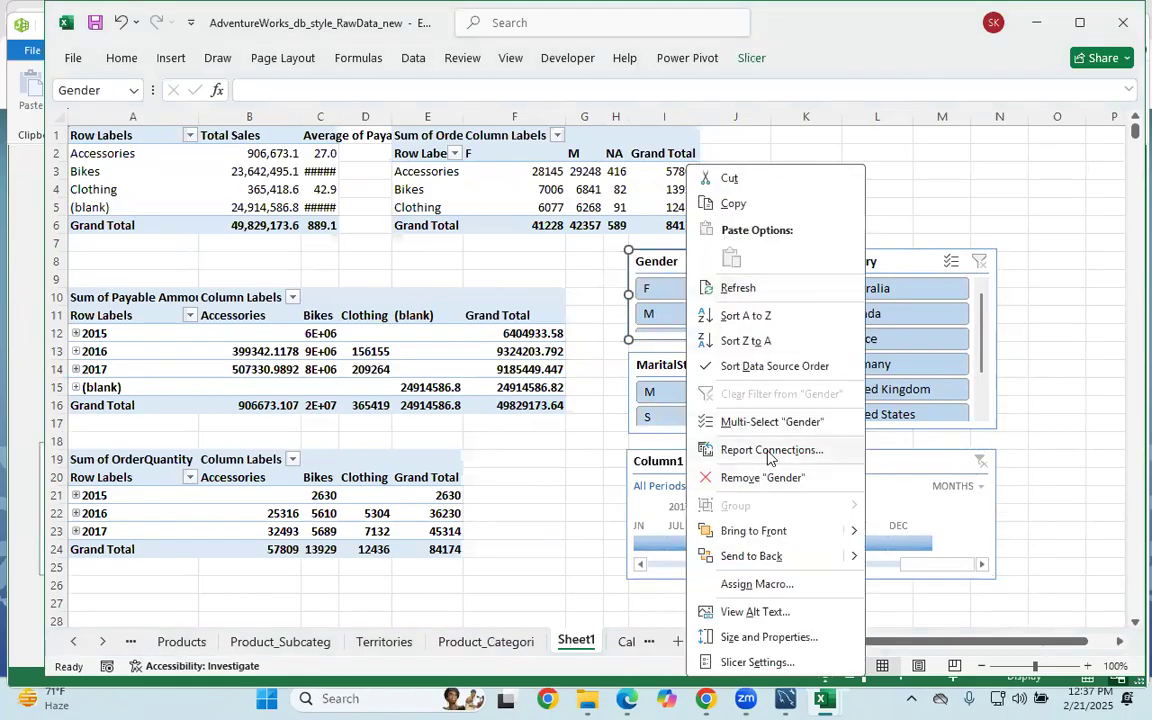
pyautogui.click(770, 450)
pyautogui.click(625, 495)
pyautogui.click(625, 518)
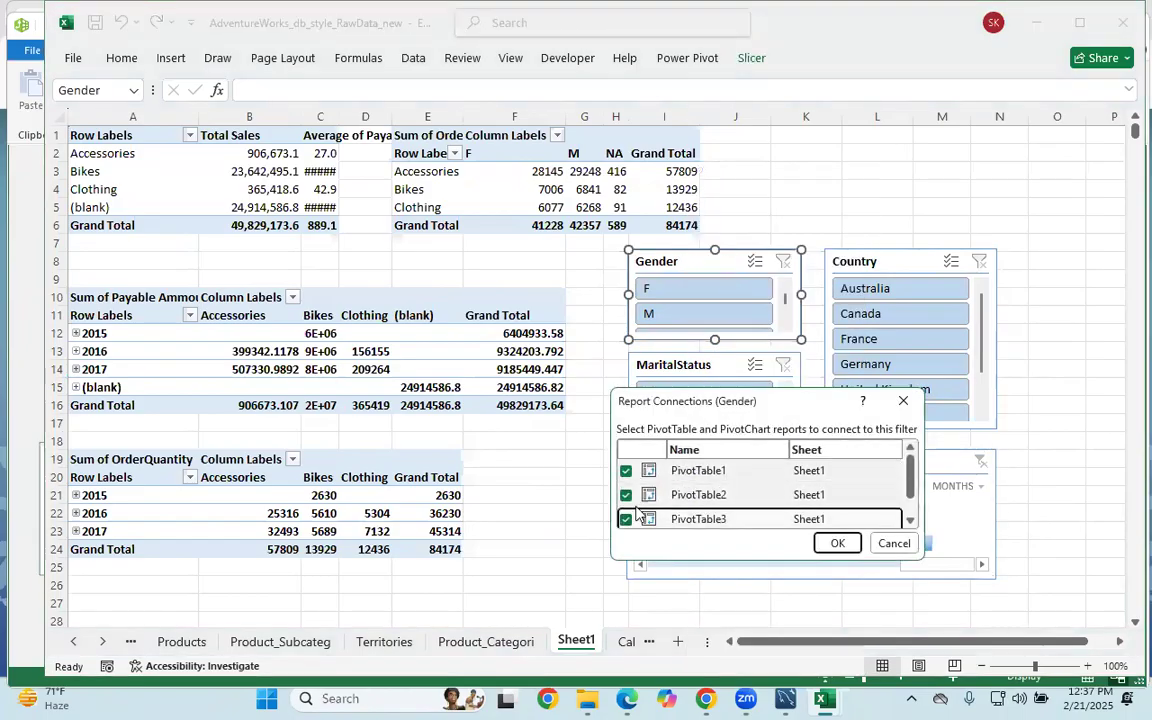
pyautogui.click(625, 516)
pyautogui.click(838, 544)
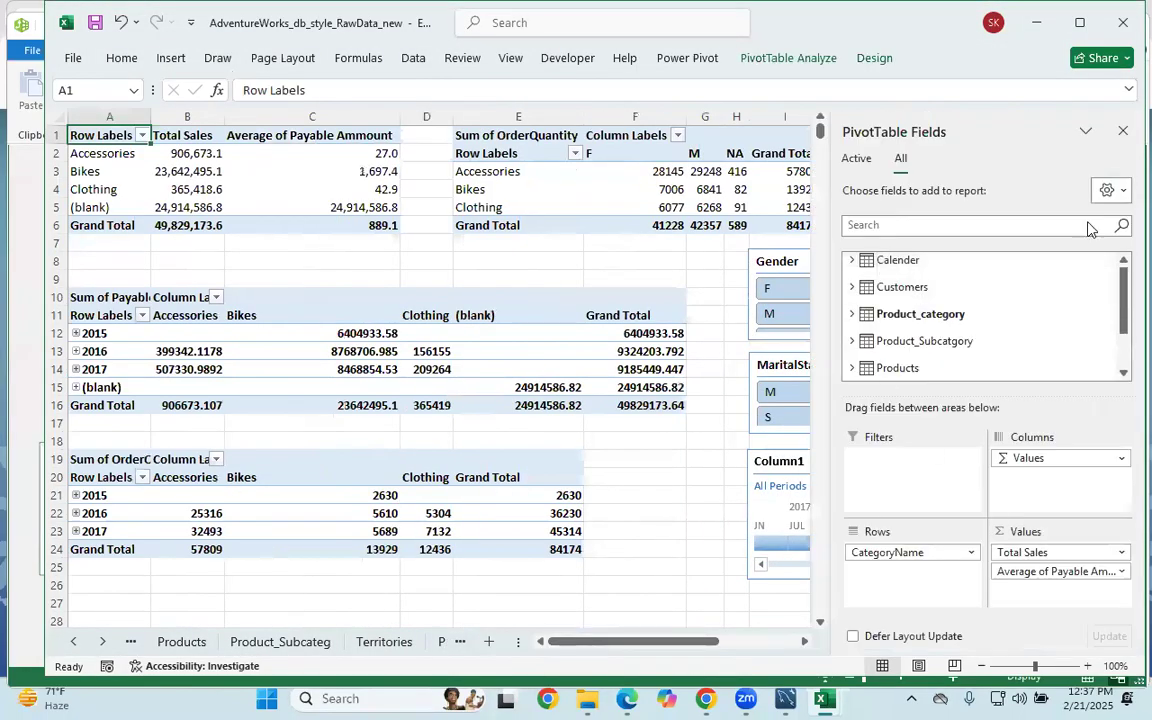
# Connect the Country slicer to PivotTable2, PivotTable3 and PivotTable4 as well, through its report connections.
pyautogui.click(712, 297)
pyautogui.click(1003, 262)
pyautogui.rightClick(1003, 262)
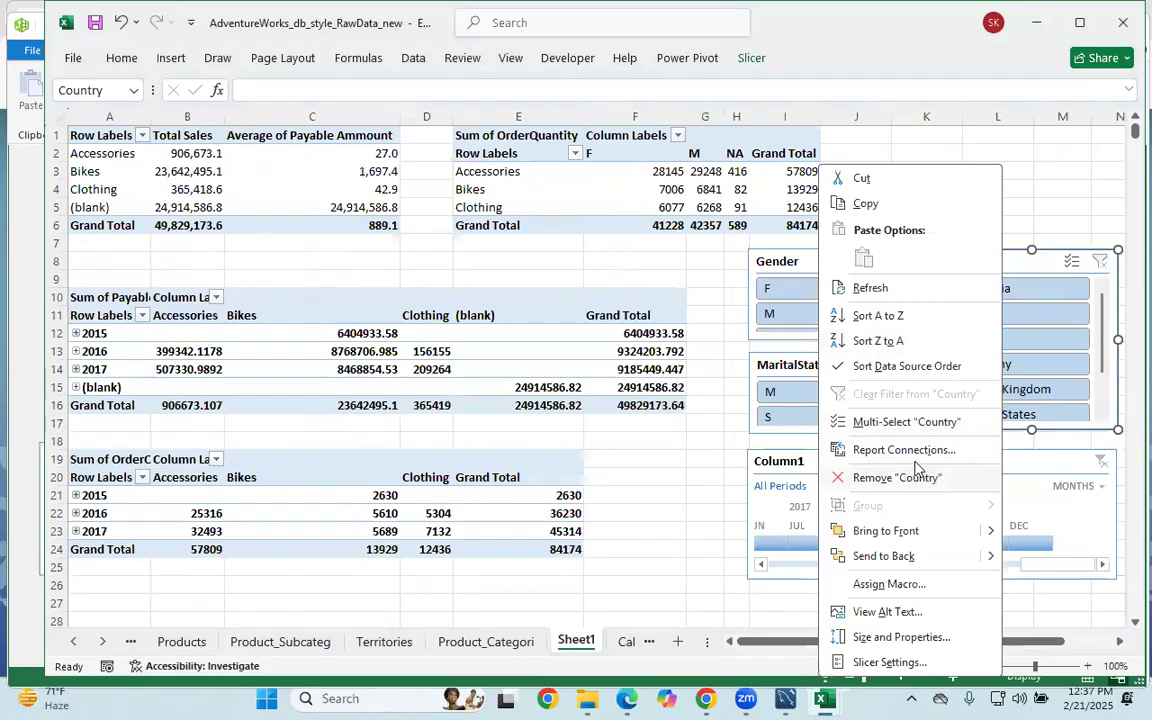
pyautogui.click(915, 452)
pyautogui.click(770, 506)
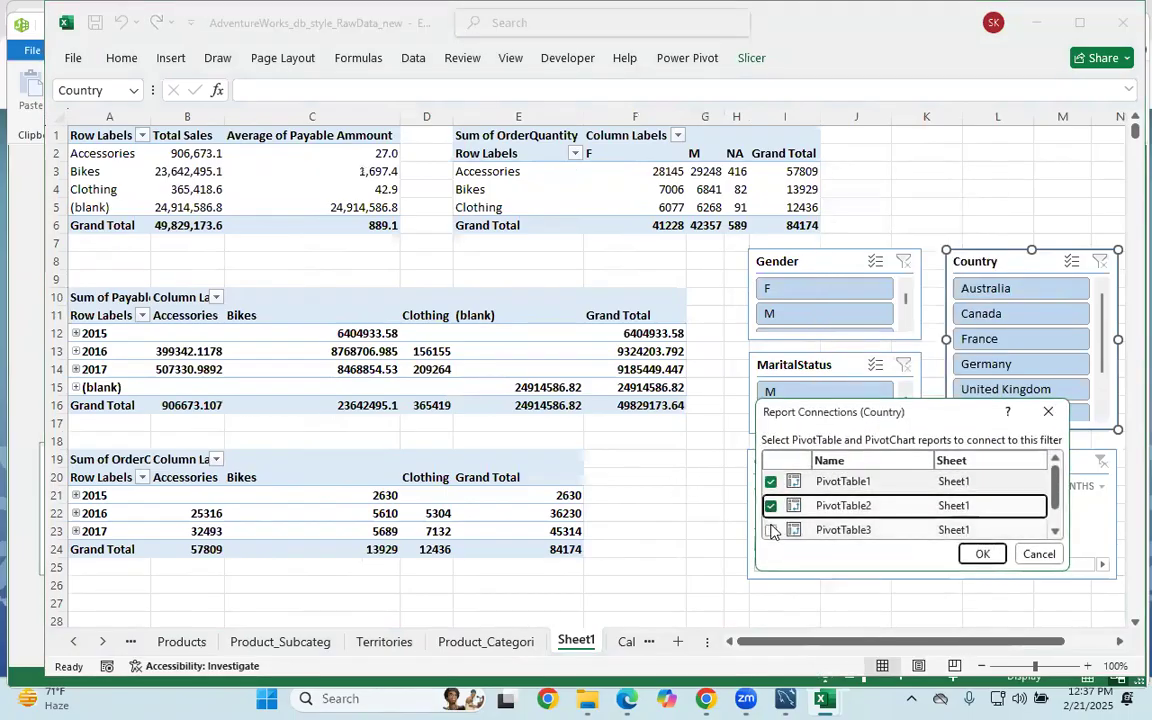
pyautogui.click(770, 530)
pyautogui.click(771, 527)
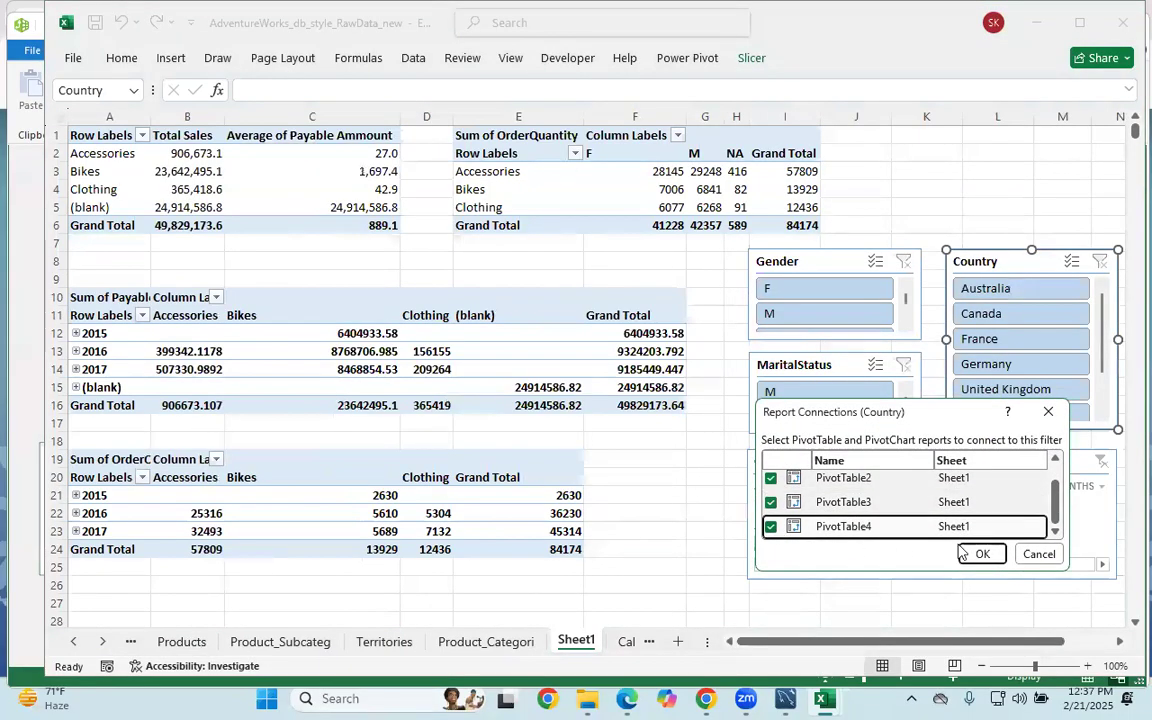
pyautogui.click(982, 553)
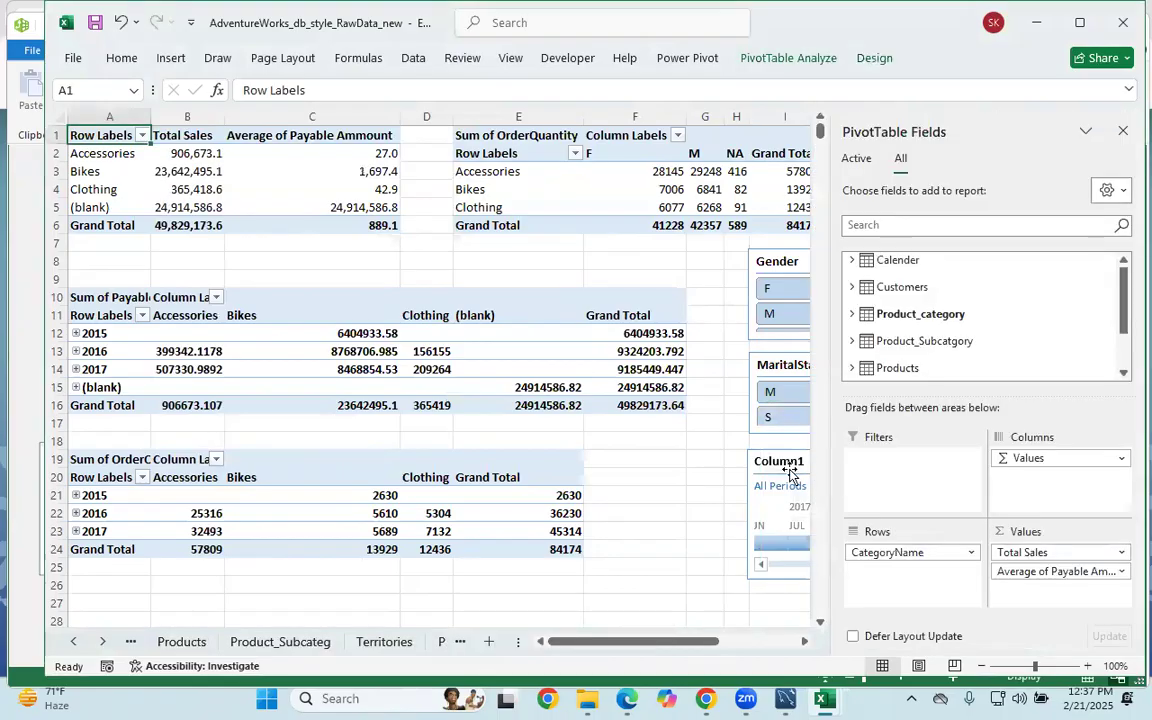
# Set the MaritalStatus slicer's report connections to include PivotTable1 through PivotTable4.
pyautogui.click(771, 365)
pyautogui.rightClick(785, 436)
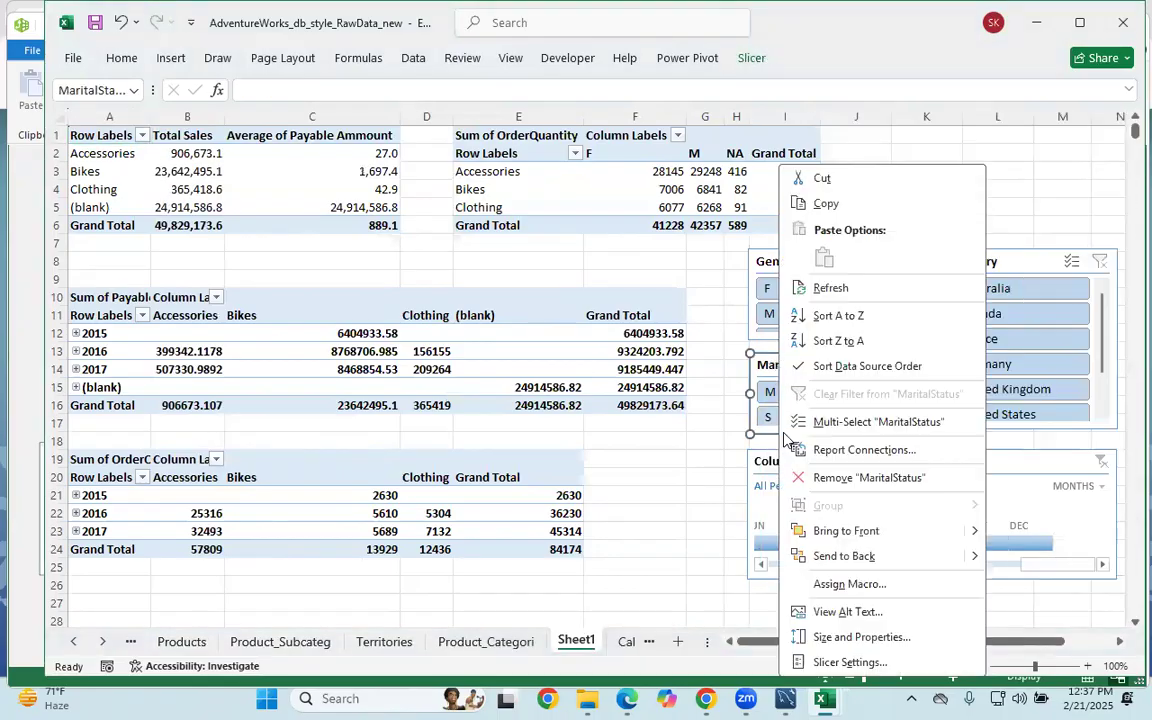
pyautogui.click(850, 450)
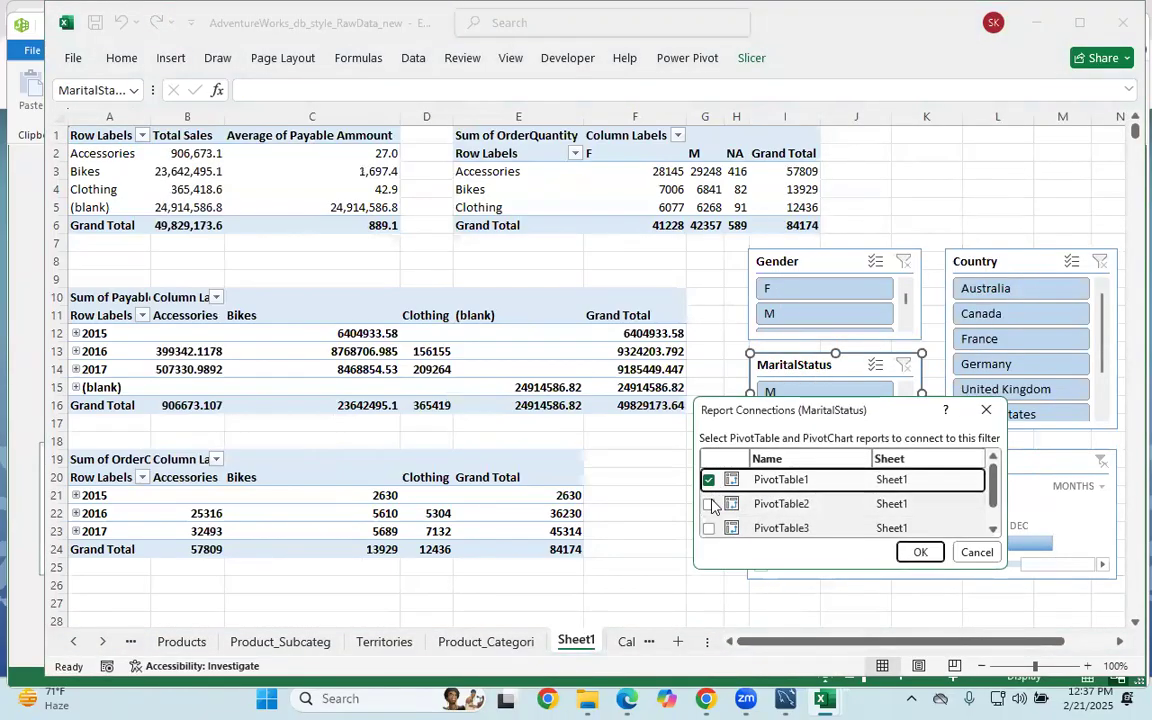
pyautogui.click(709, 504)
pyautogui.click(709, 528)
pyautogui.scroll(-1, 731, 529)
pyautogui.scroll(1, 776, 522)
pyautogui.scroll(-1, 776, 522)
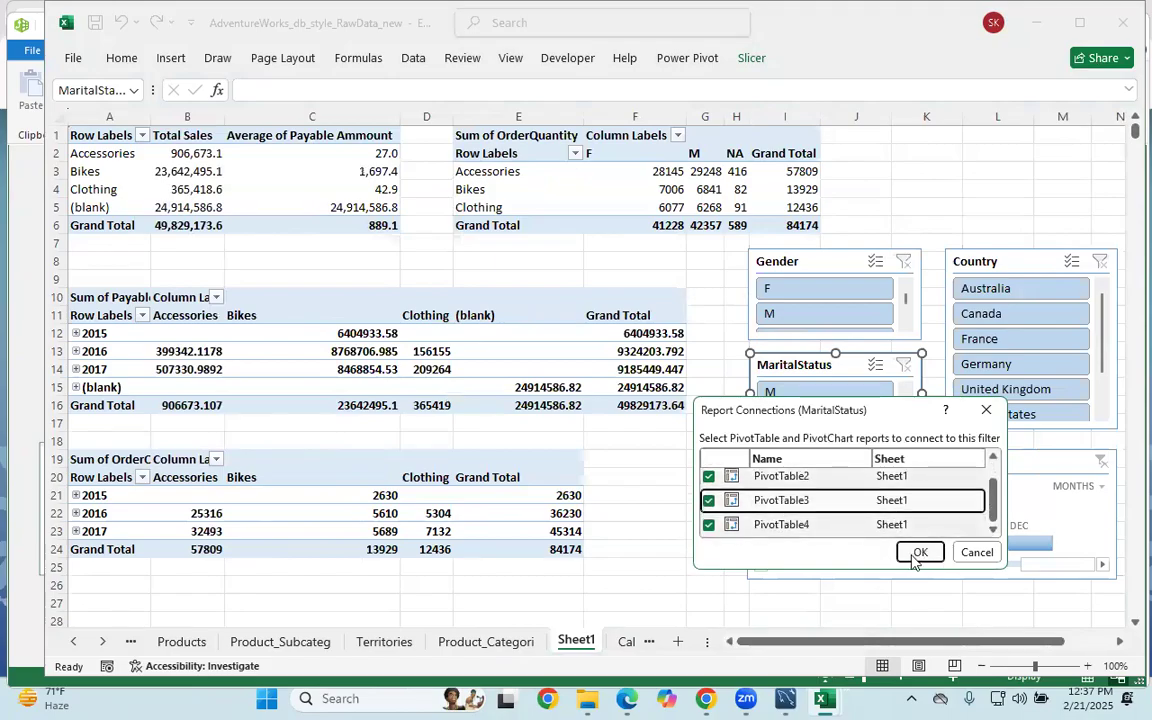
pyautogui.click(918, 552)
pyautogui.rightClick(894, 491)
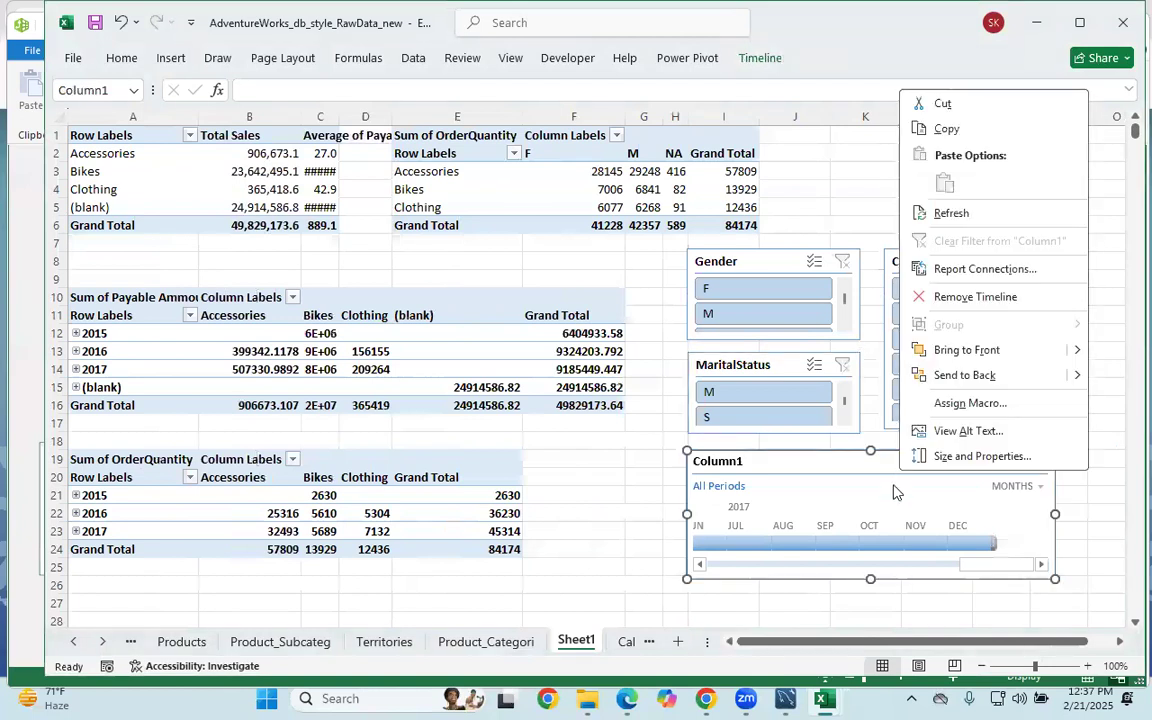
pyautogui.click(967, 298)
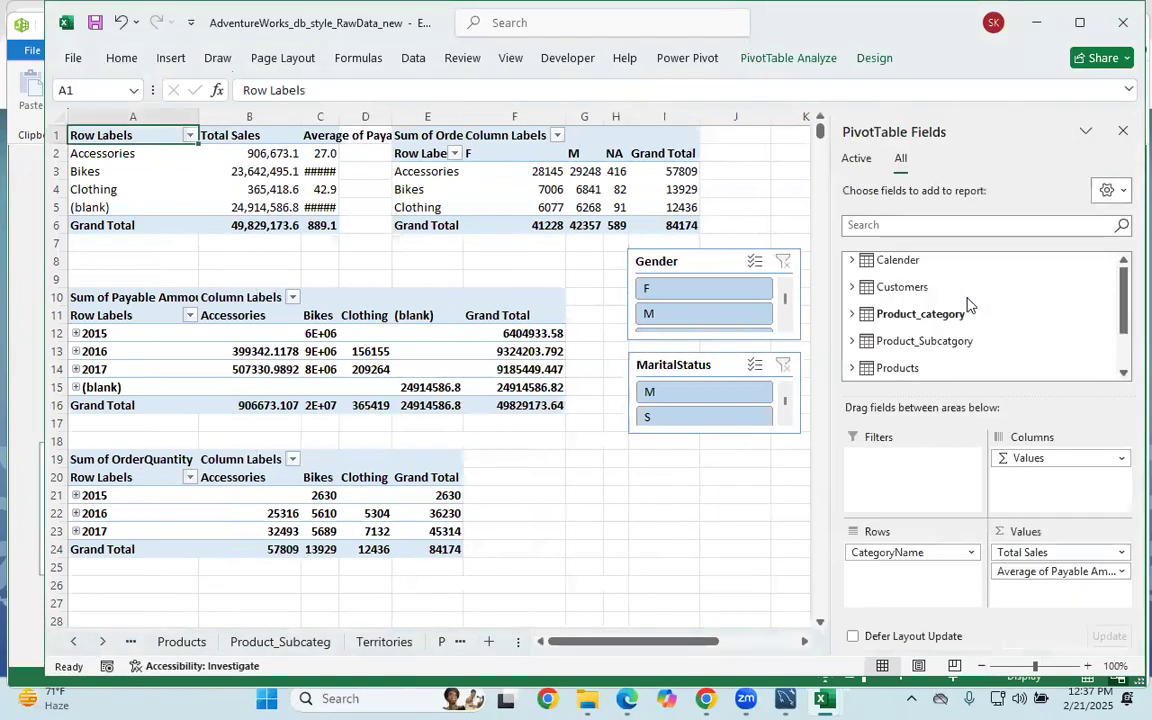
pyautogui.click(730, 504)
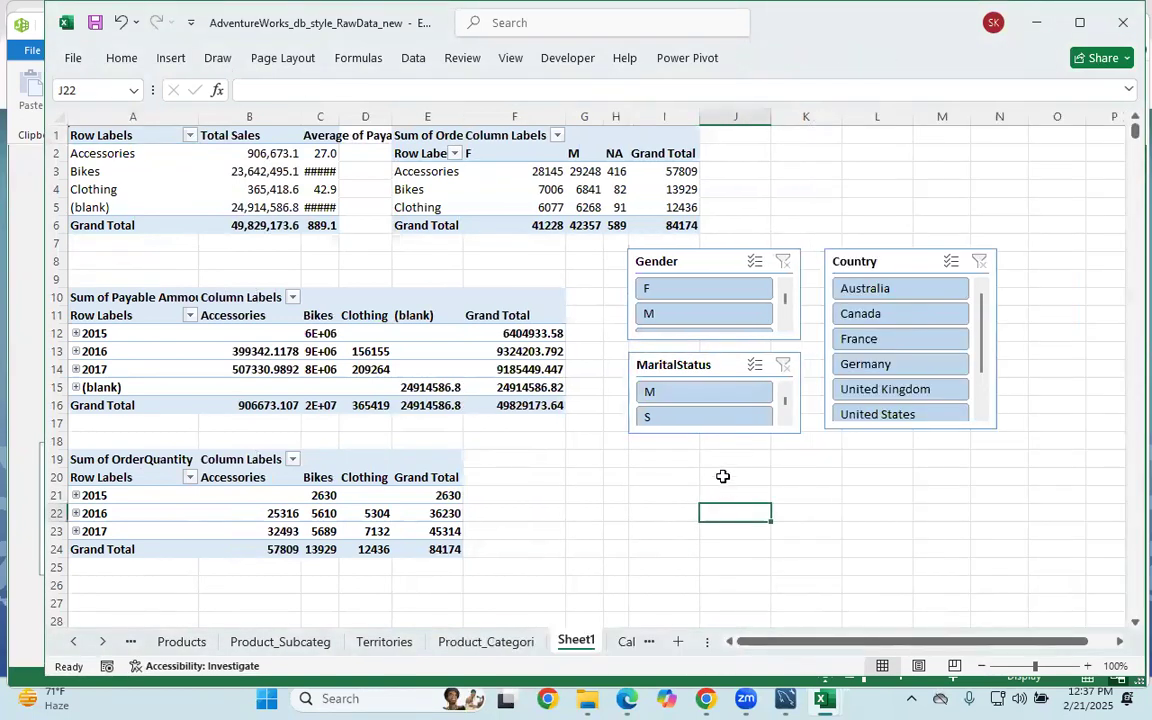
pyautogui.hotkey('ctrl', 'z')
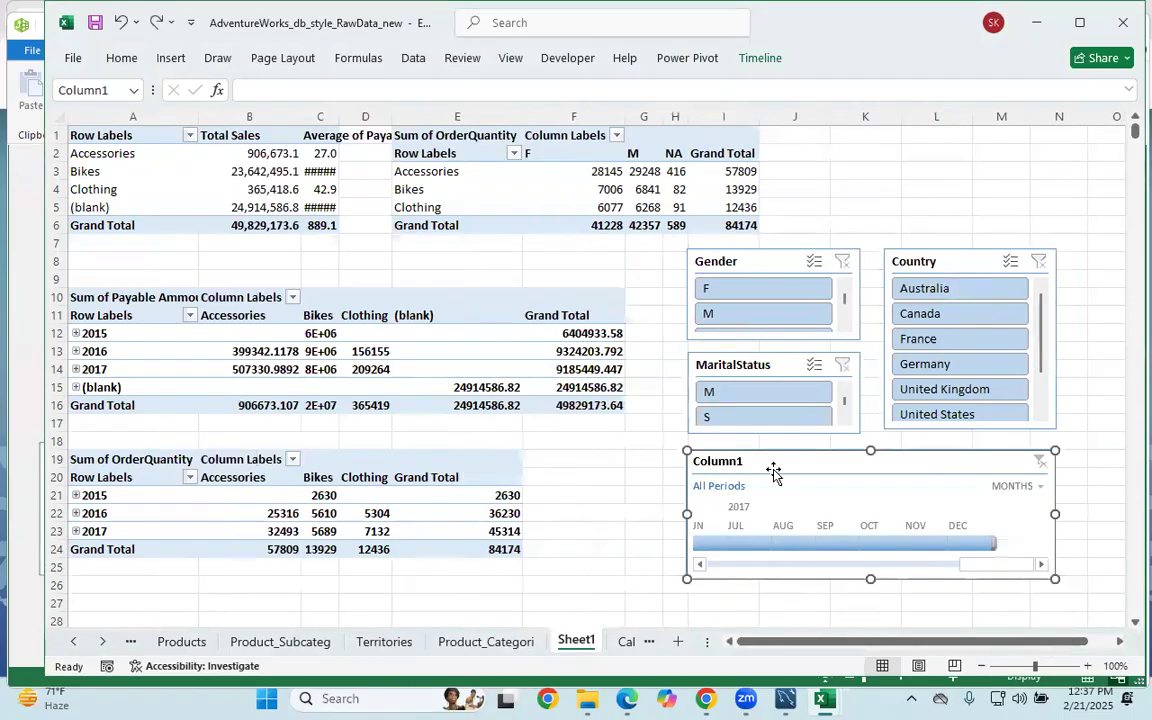
# Connect the Column1 timeline to PivotTable1, PivotTable2 and PivotTable4 as well, through its report connections.
pyautogui.rightClick(773, 472)
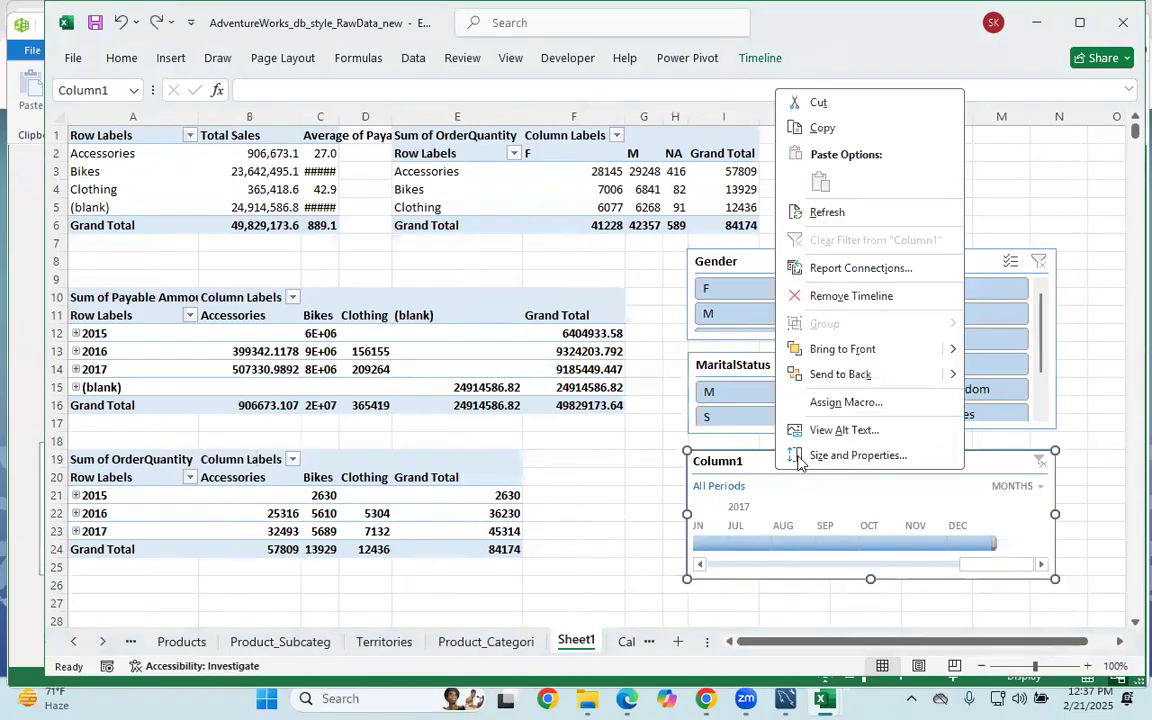
pyautogui.click(852, 270)
pyautogui.click(710, 323)
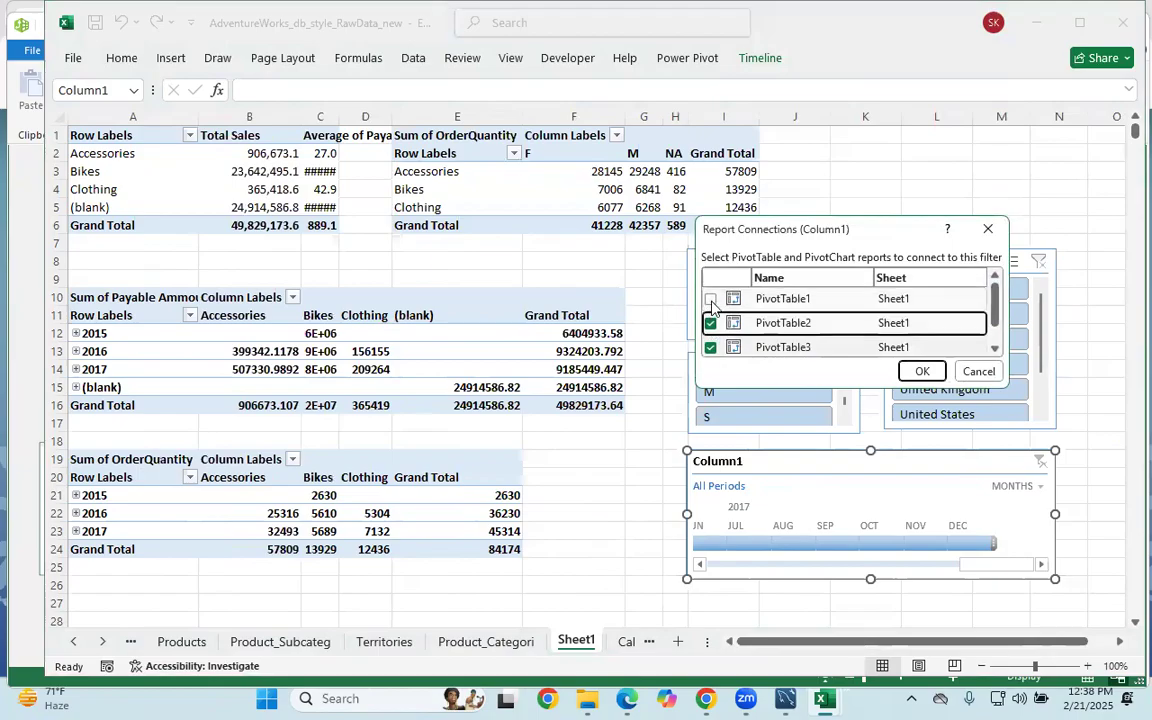
pyautogui.click(711, 303)
pyautogui.scroll(-1, 808, 333)
pyautogui.click(711, 344)
pyautogui.click(919, 375)
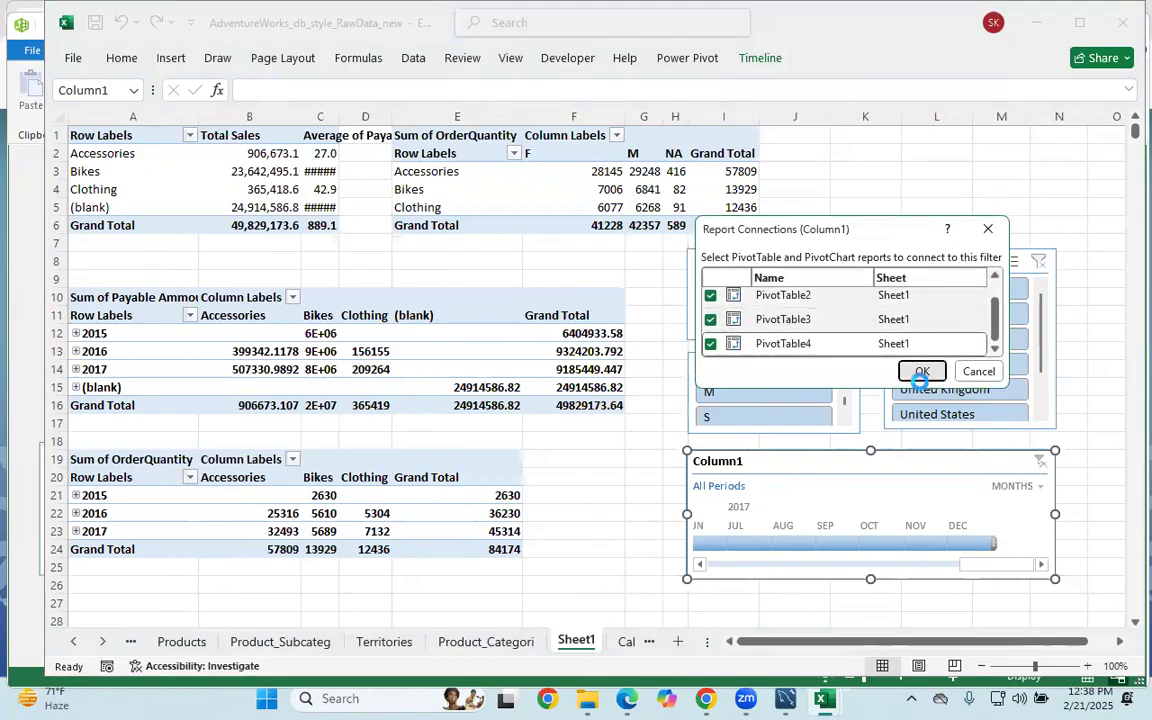
# Filter all pivot tables to gender F using the slicers, first for Australia and finally for France.
pyautogui.click(663, 292)
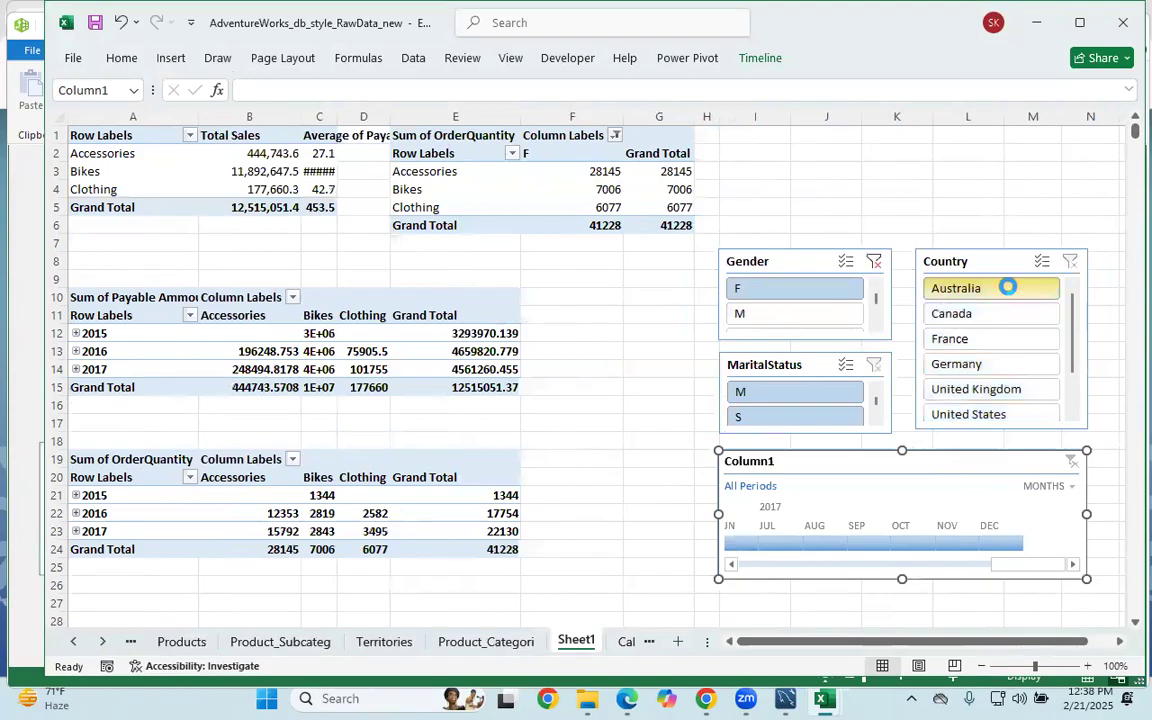
pyautogui.click(1006, 289)
pyautogui.click(973, 343)
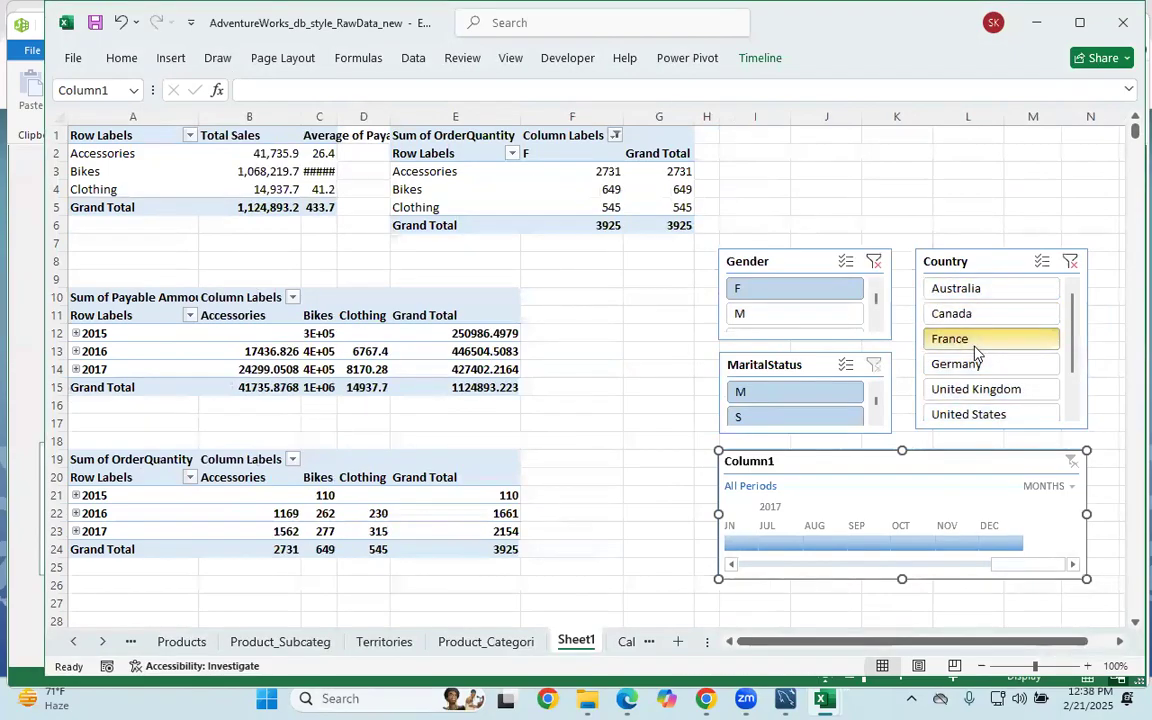
# Filter the pivot tables to single months on the Column1 timeline, including August 2017.
pyautogui.click(780, 543)
pyautogui.click(980, 541)
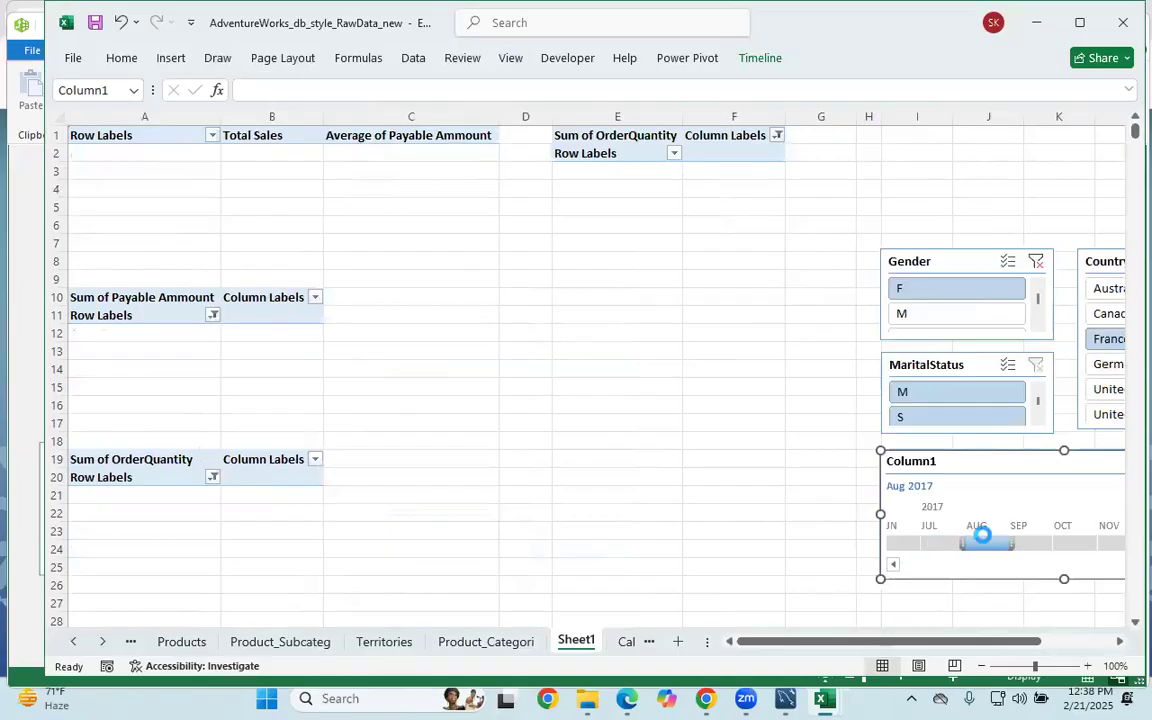
pyautogui.click(1021, 541)
# Clear the timeline filter and reset the Gender and Country slicers to include all values.
pyautogui.moveTo(841, 645); pyautogui.dragTo(911, 645)
pyautogui.click(805, 460)
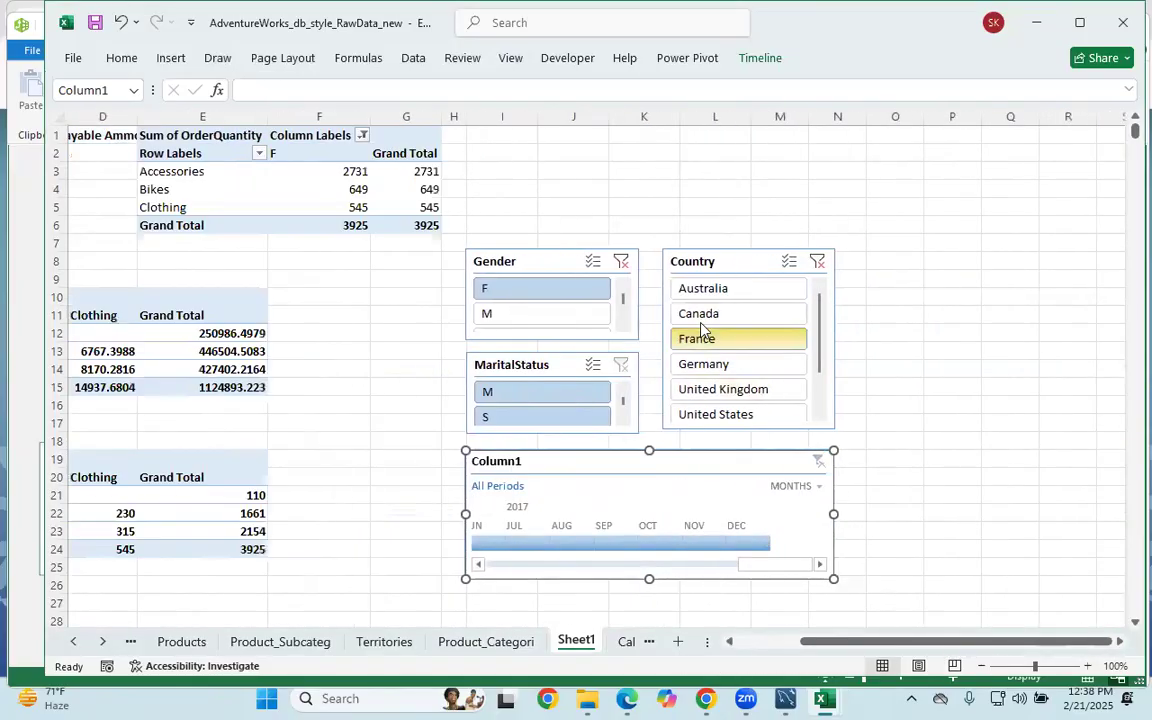
pyautogui.click(763, 262)
pyautogui.moveTo(830, 641); pyautogui.dragTo(766, 645)
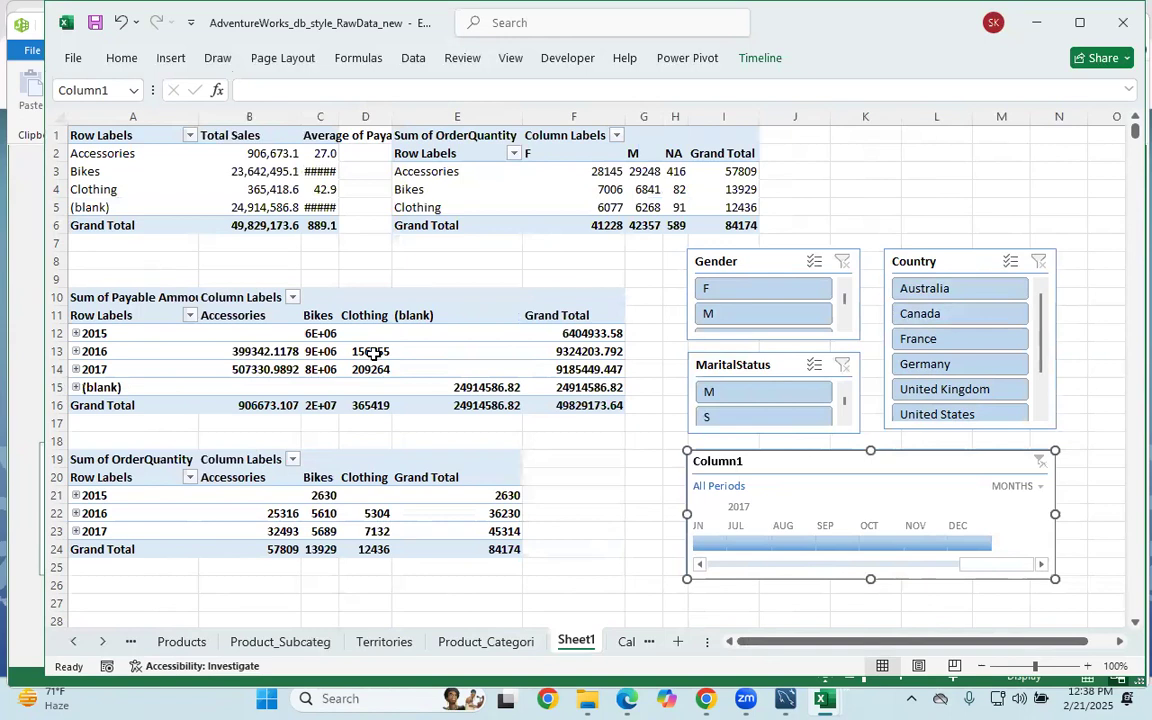
# Widen column C to fit its contents and select cell E9.
pyautogui.doubleClick(339, 115)
pyautogui.click(469, 265)
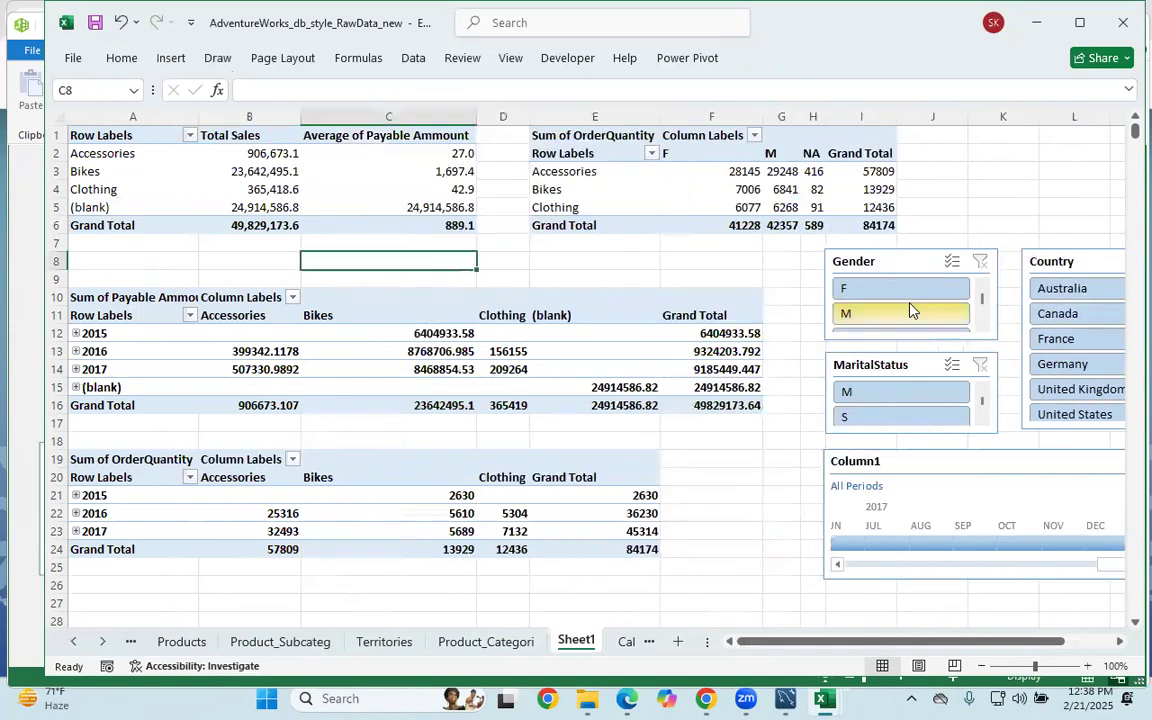
pyautogui.click(544, 278)
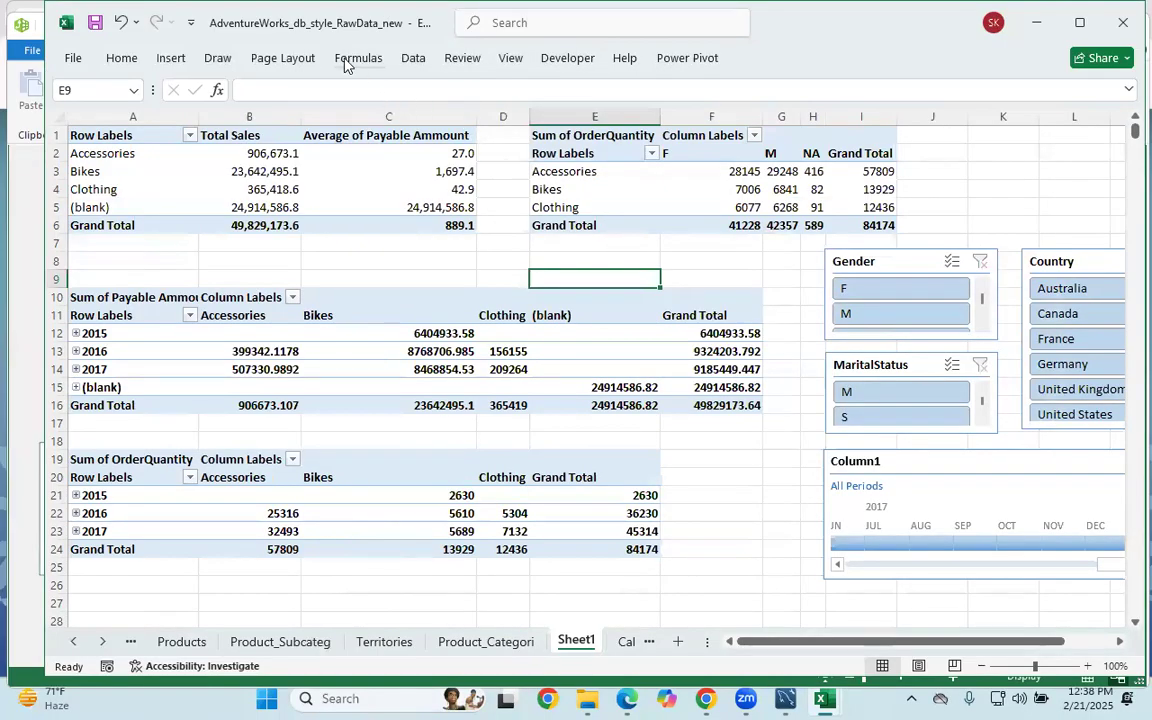
# Search the commands for "in" and start the Insert Picture command.
pyautogui.click(170, 58)
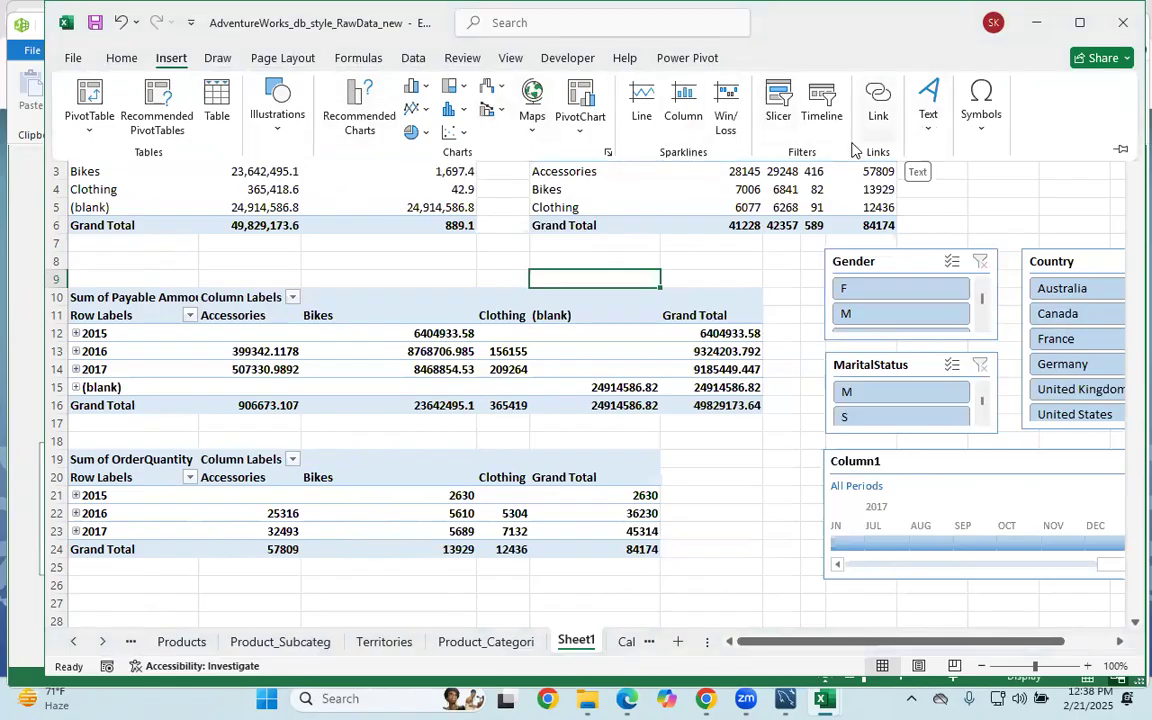
pyautogui.click(659, 35)
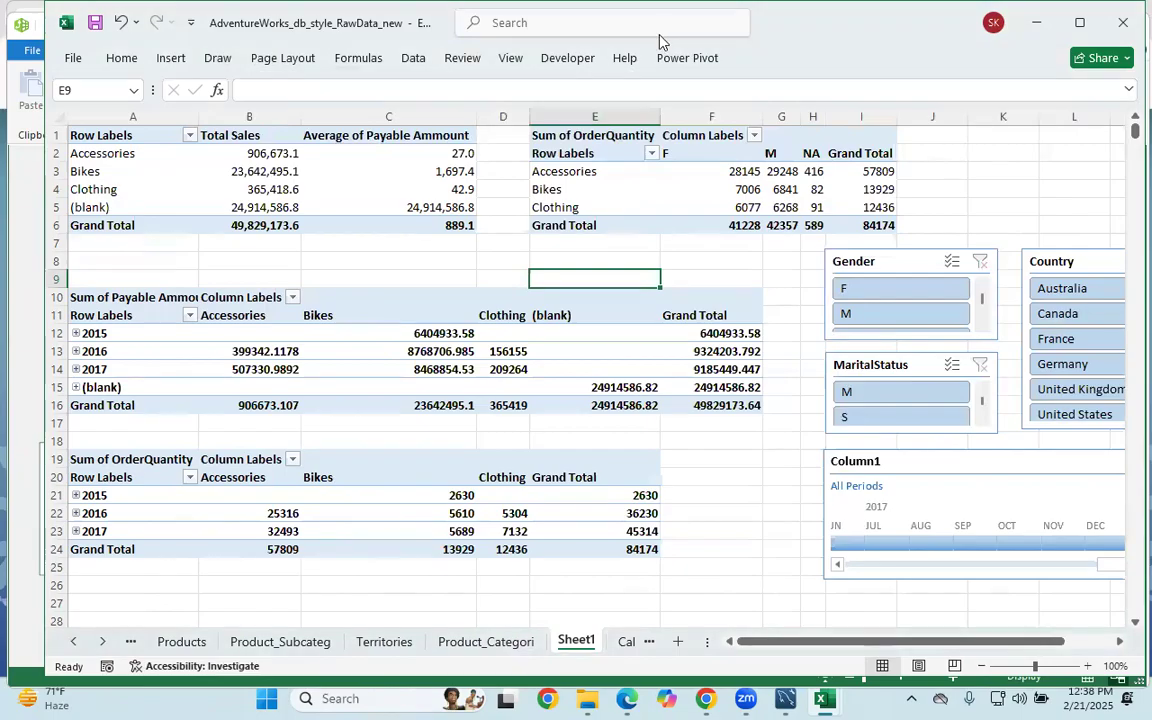
pyautogui.click(655, 24)
pyautogui.write('in')
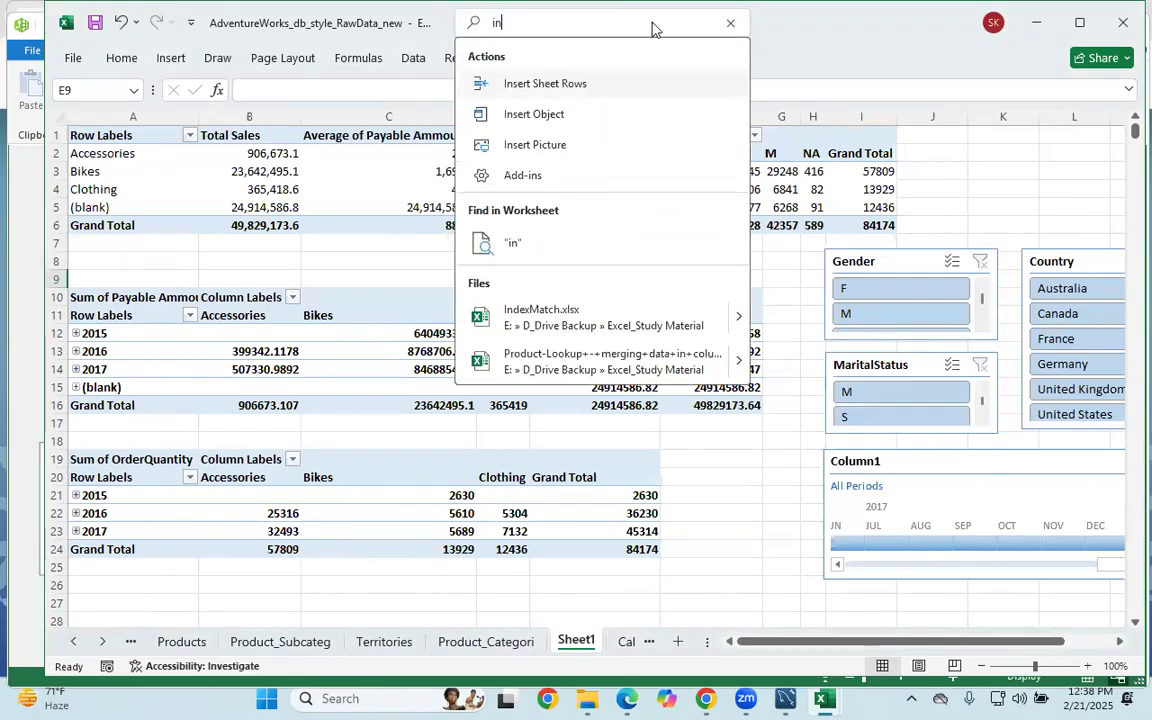
pyautogui.write('sert')
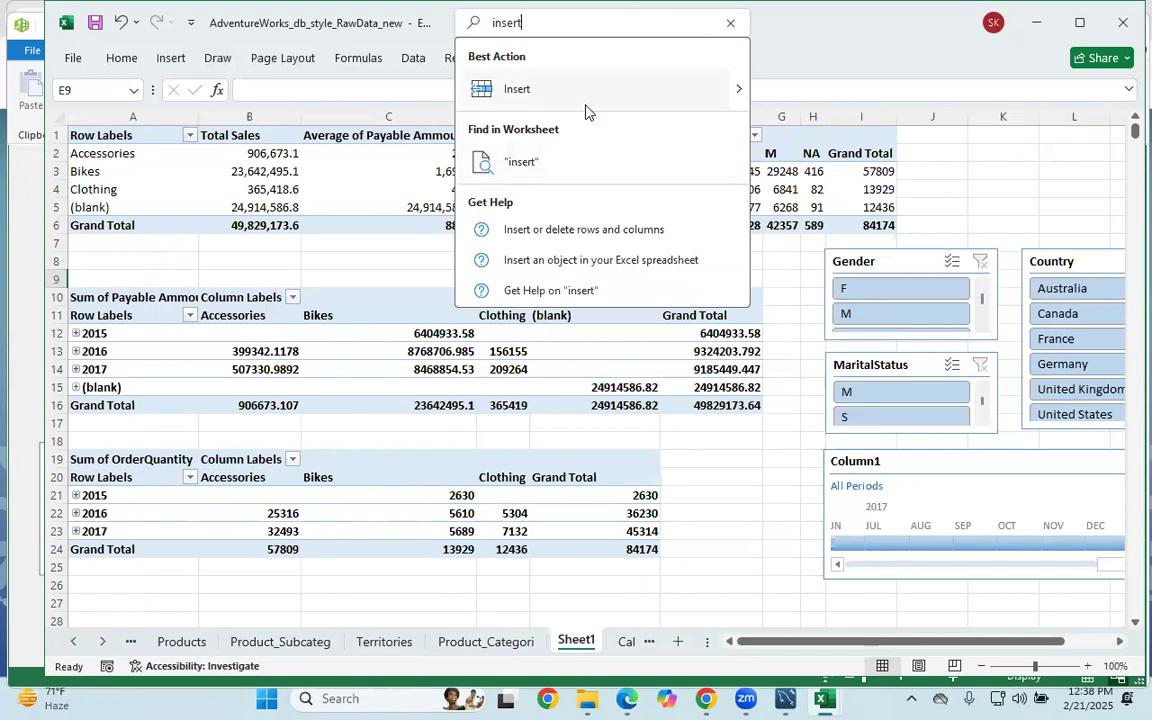
pyautogui.press('BackSpace')
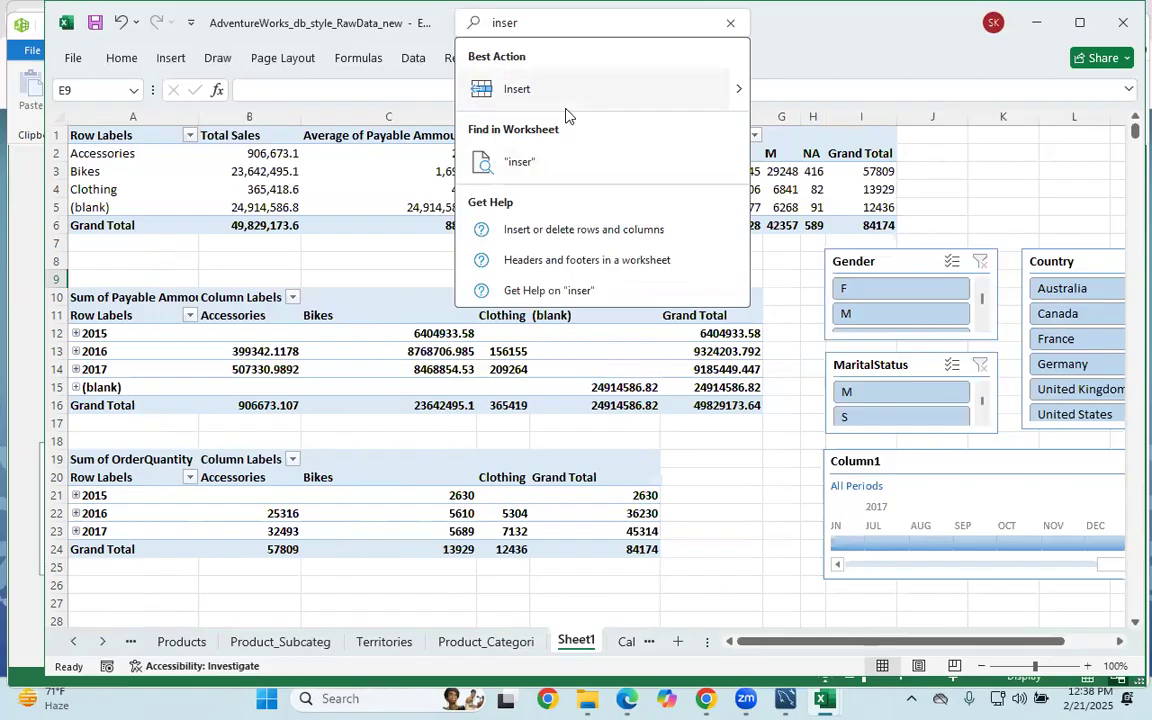
pyautogui.press('BackSpace')
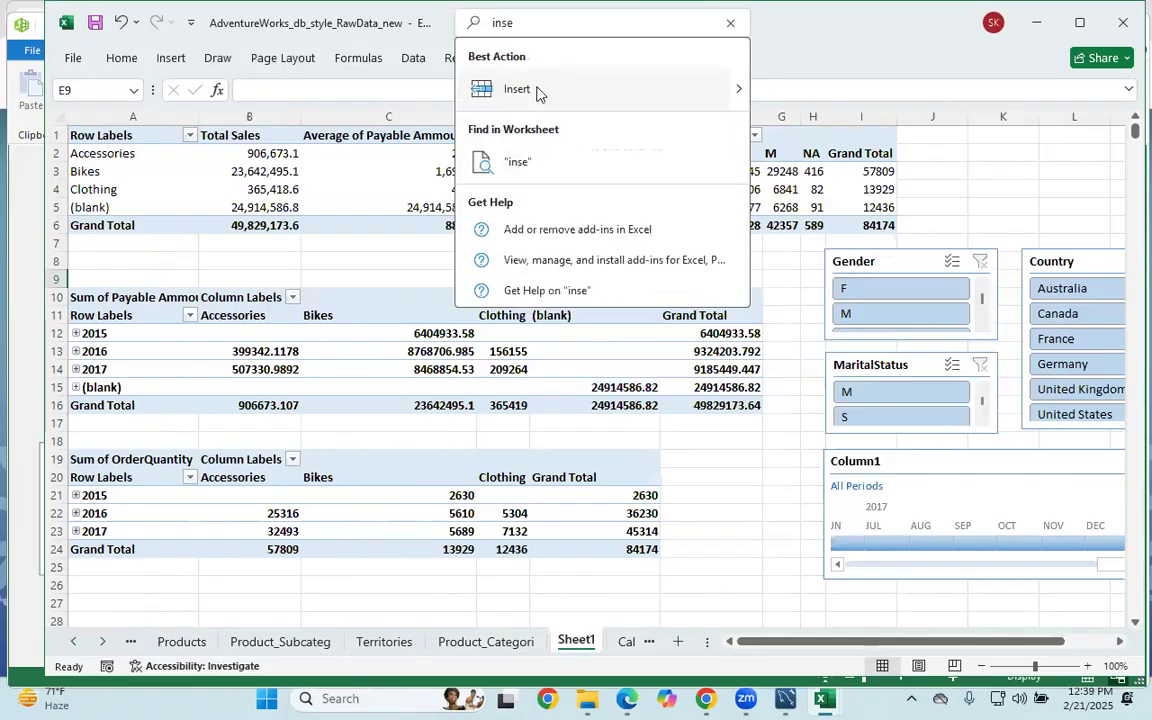
pyautogui.press('BackSpace')
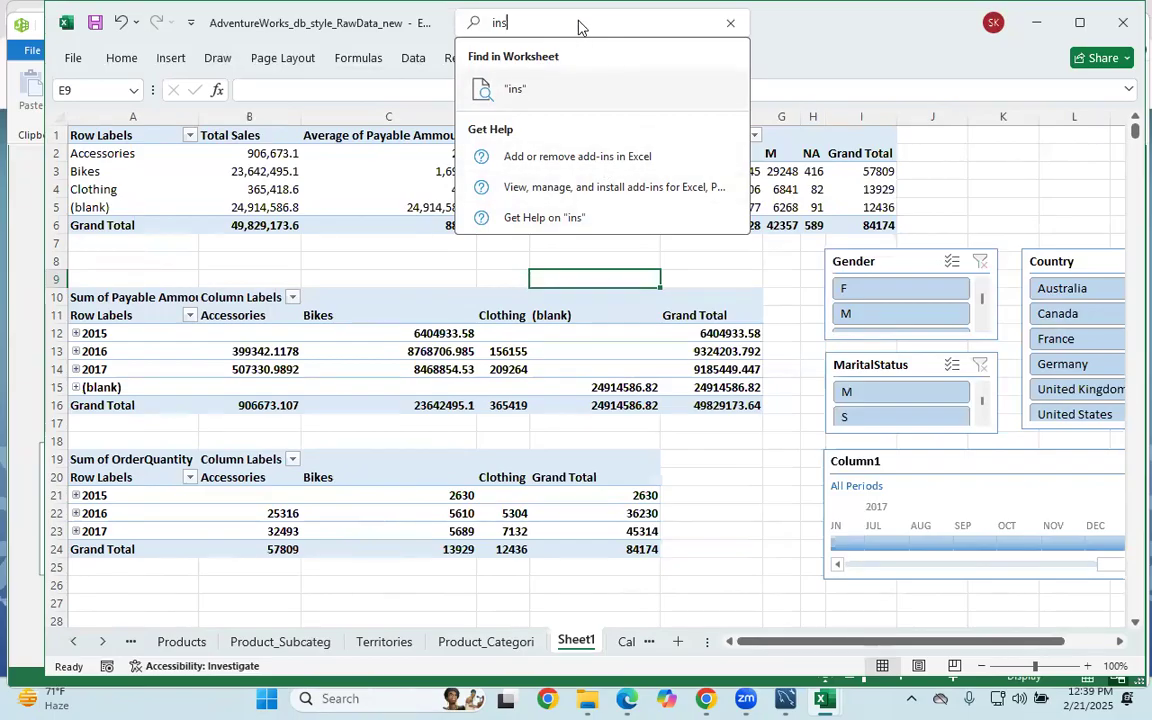
pyautogui.press('BackSpace')
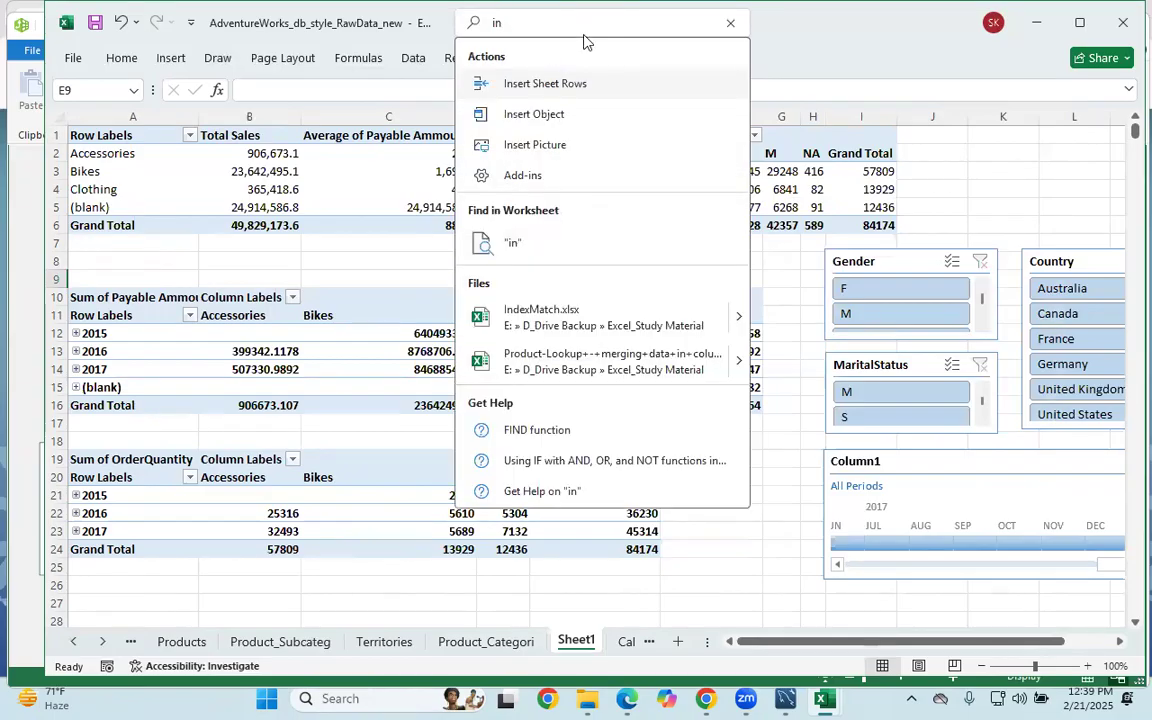
pyautogui.click(516, 148)
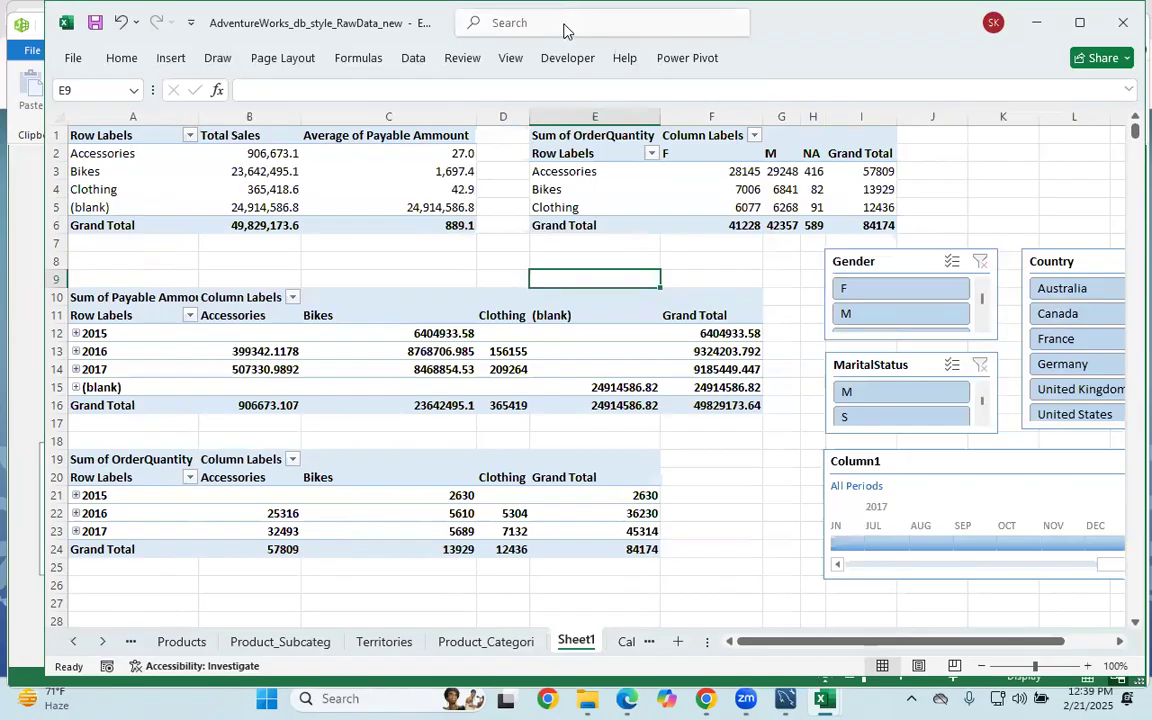
# Insert the backgroundimg picture from the New Volume (E:) drive into Sheet1.
pyautogui.scroll(-4, 112, 246)
pyautogui.scroll(1, 119, 262)
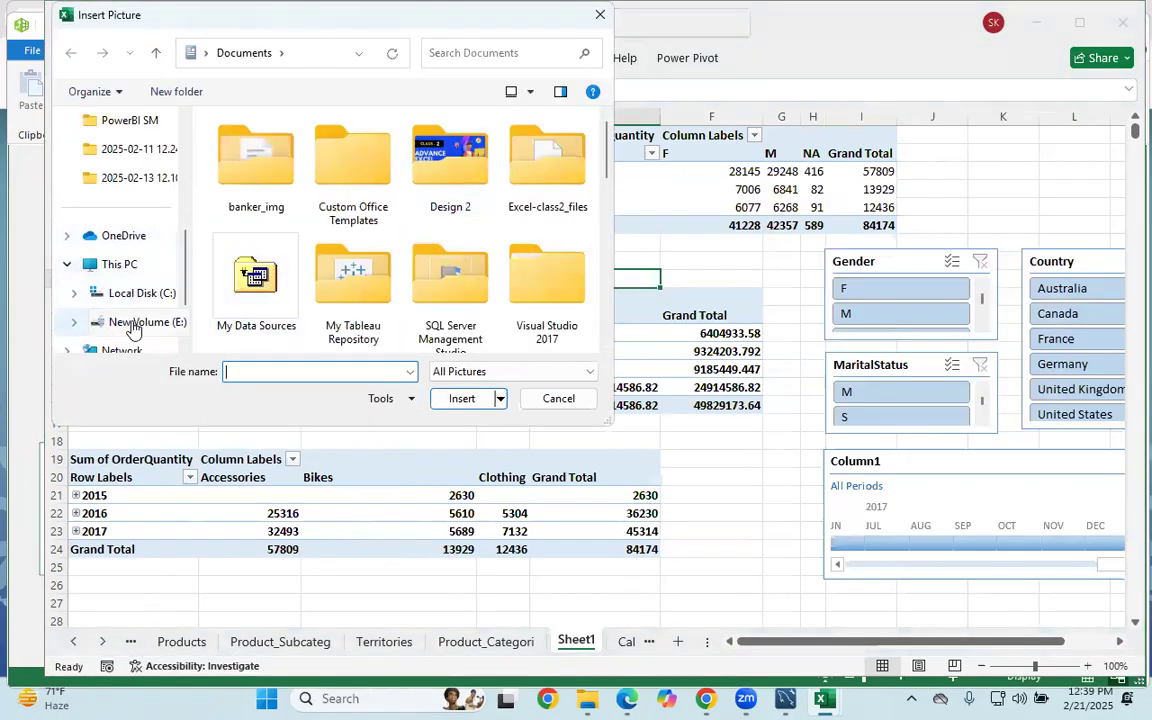
pyautogui.click(140, 321)
pyautogui.scroll(-5, 378, 232)
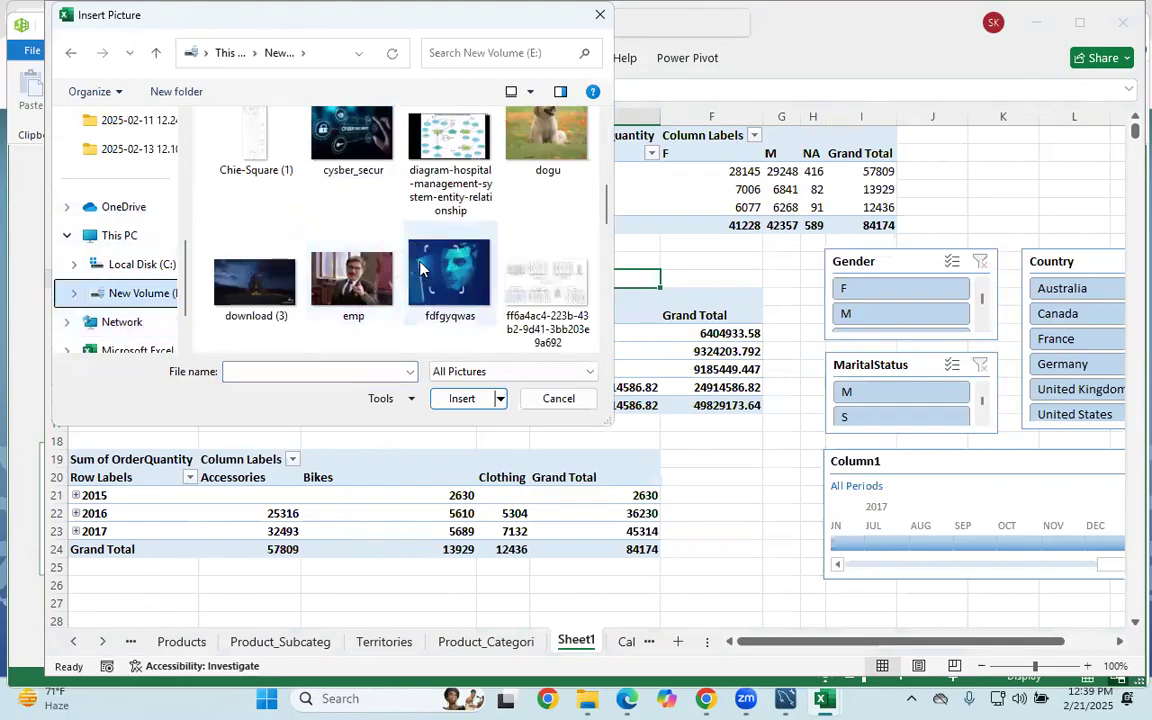
pyautogui.scroll(4, 425, 268)
pyautogui.click(355, 285)
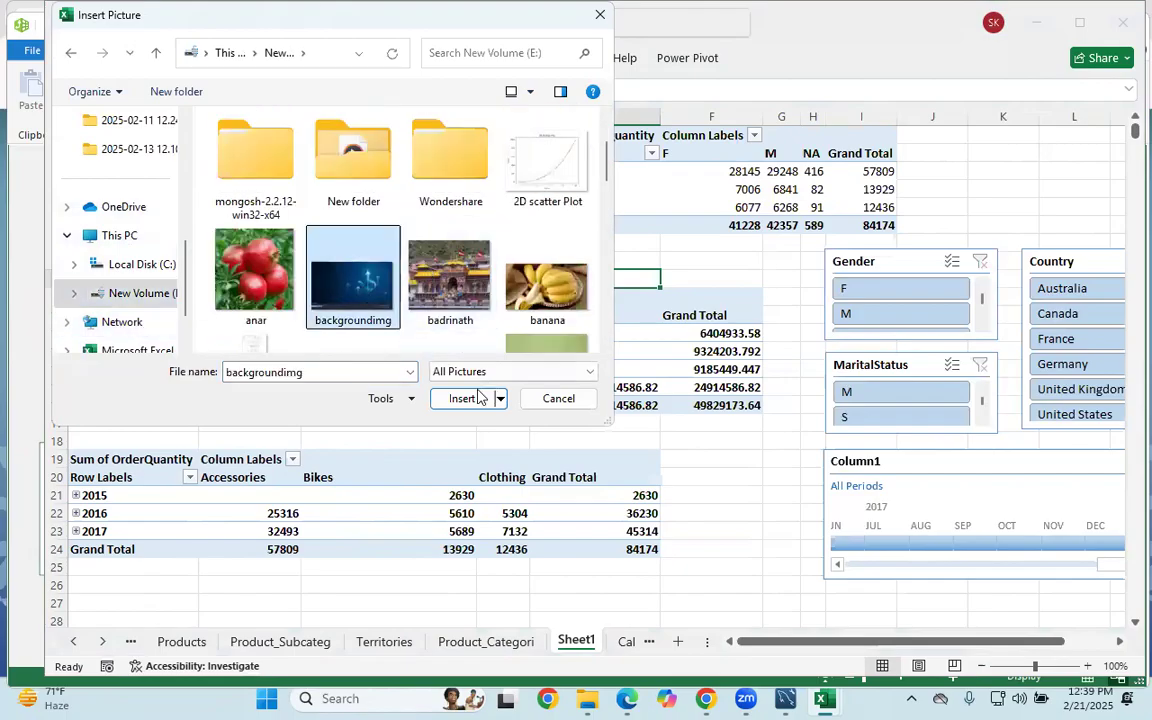
pyautogui.click(460, 400)
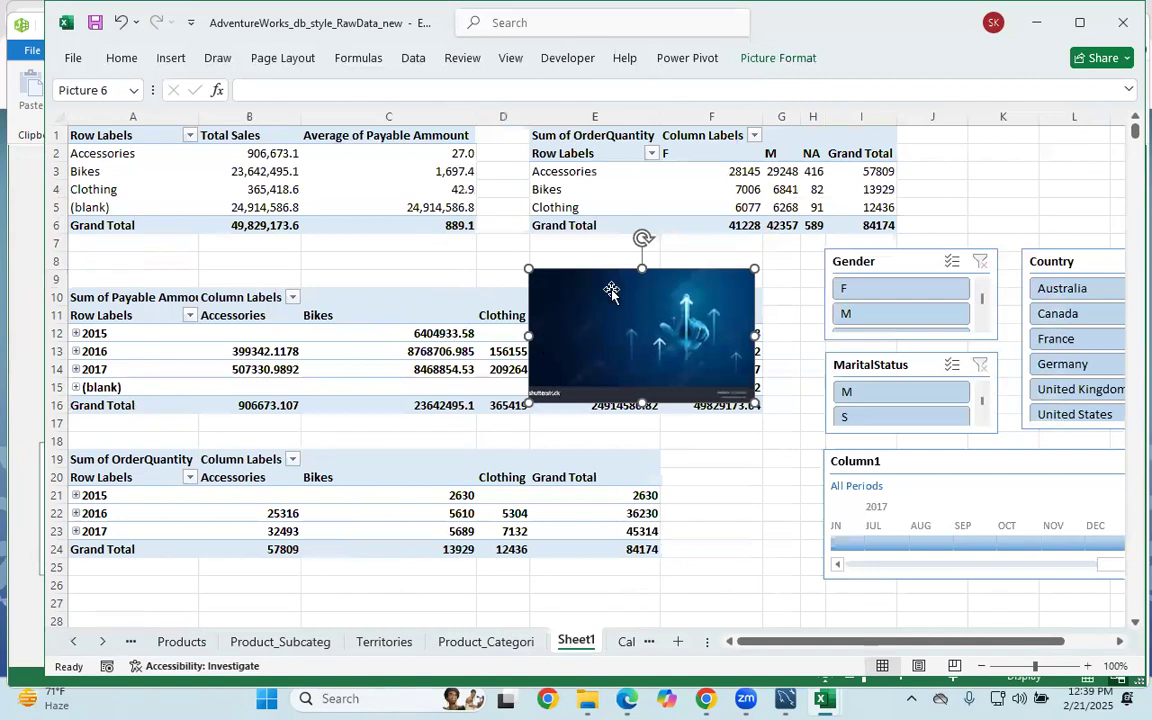
# Enlarge the background picture until it covers the pivot tables from column A to column L, down to about row 30.
pyautogui.moveTo(755, 266); pyautogui.dragTo(1088, 126)
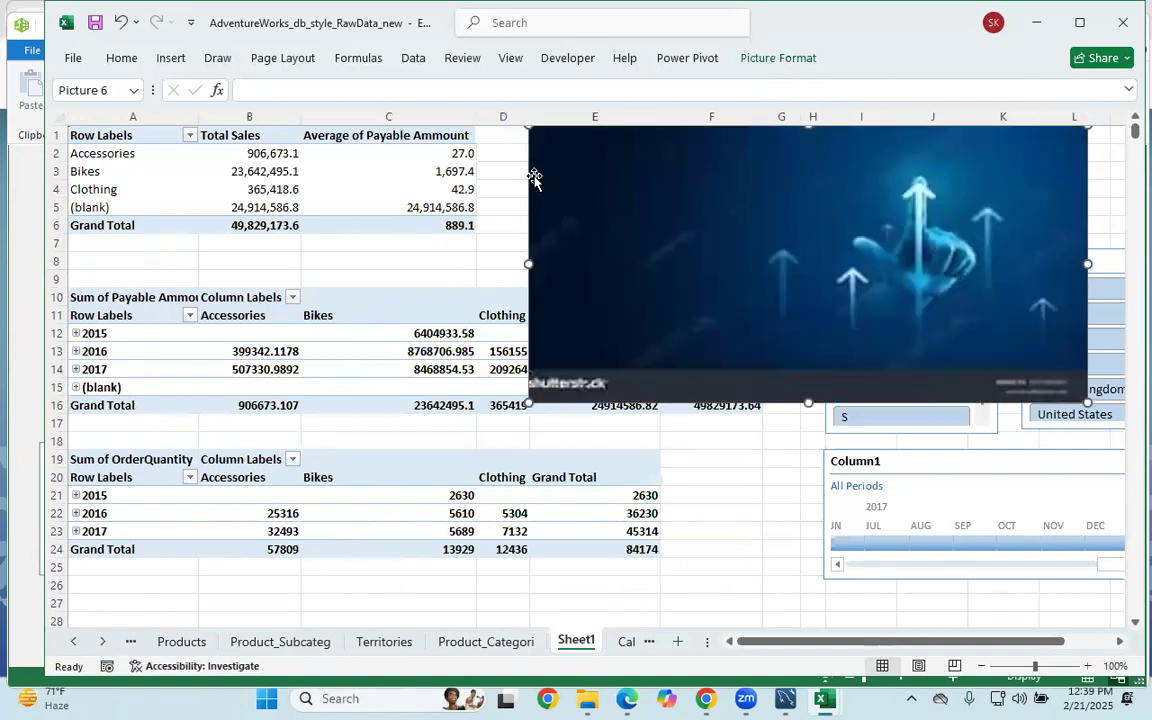
pyautogui.moveTo(525, 125); pyautogui.dragTo(108, 190)
pyautogui.hotkey('ctrl', 'z')
pyautogui.moveTo(530, 262); pyautogui.dragTo(67, 264)
pyautogui.moveTo(575, 402); pyautogui.dragTo(586, 625)
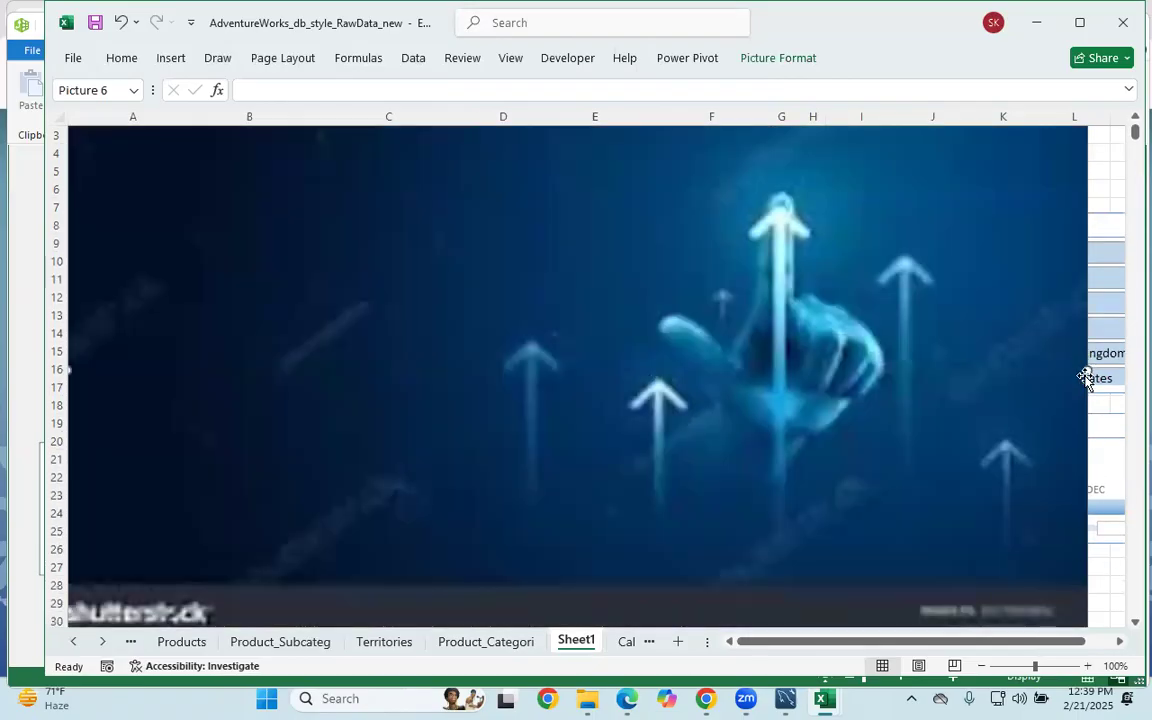
pyautogui.moveTo(1088, 374); pyautogui.dragTo(1125, 374)
# Send the enlarged background picture to the back, behind the slicers and timeline.
pyautogui.rightClick(494, 260)
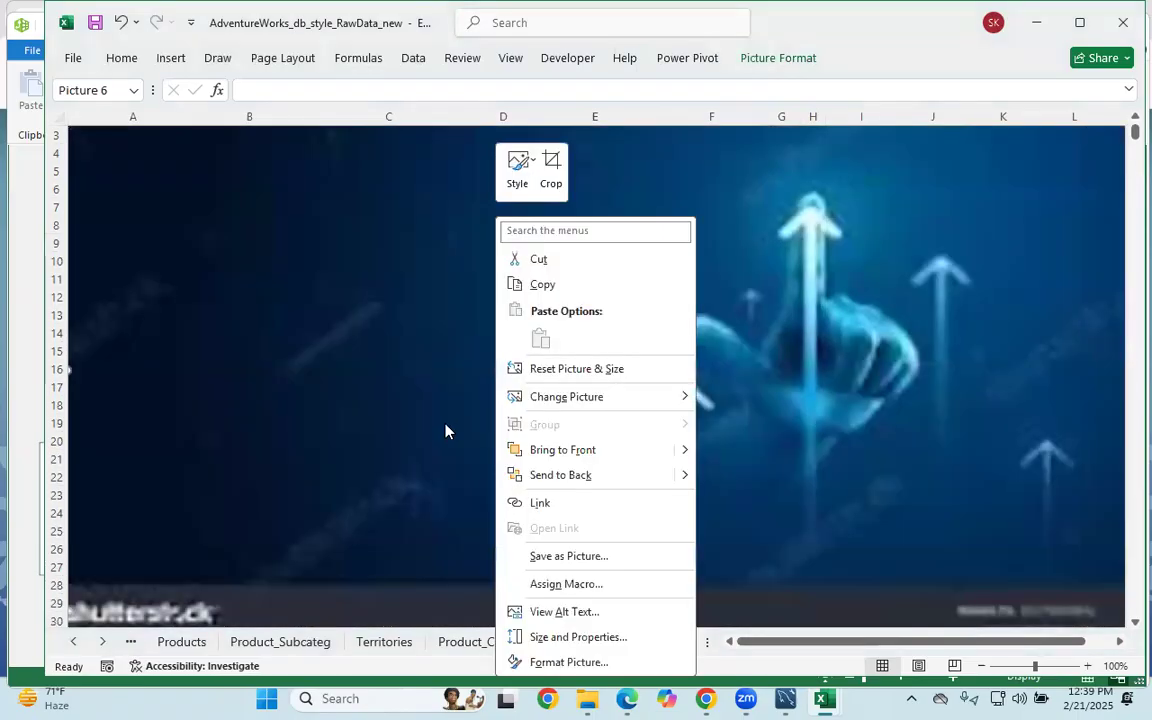
pyautogui.click(556, 476)
pyautogui.rightClick(322, 366)
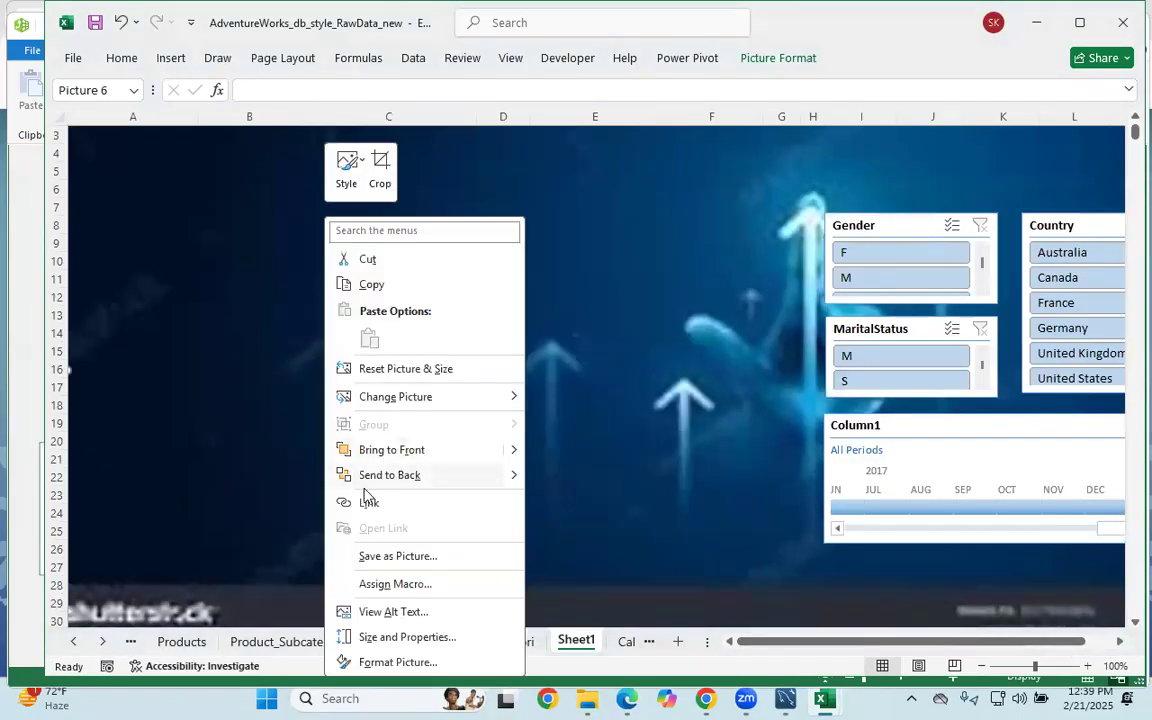
pyautogui.click(268, 440)
pyautogui.scroll(1, 543, 463)
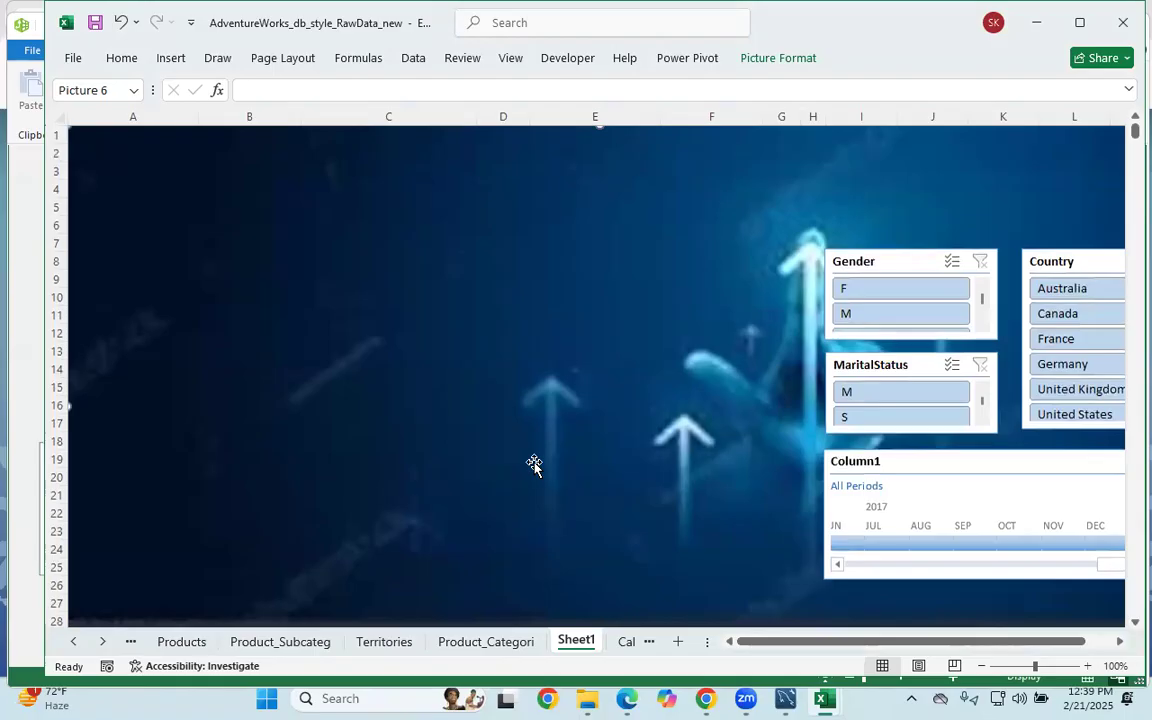
# Move the Gender, Country and MaritalStatus slicers and the Column1 timeline up and inward over the background picture.
pyautogui.moveTo(903, 261); pyautogui.dragTo(861, 182)
pyautogui.moveTo(1085, 262); pyautogui.dragTo(1028, 173)
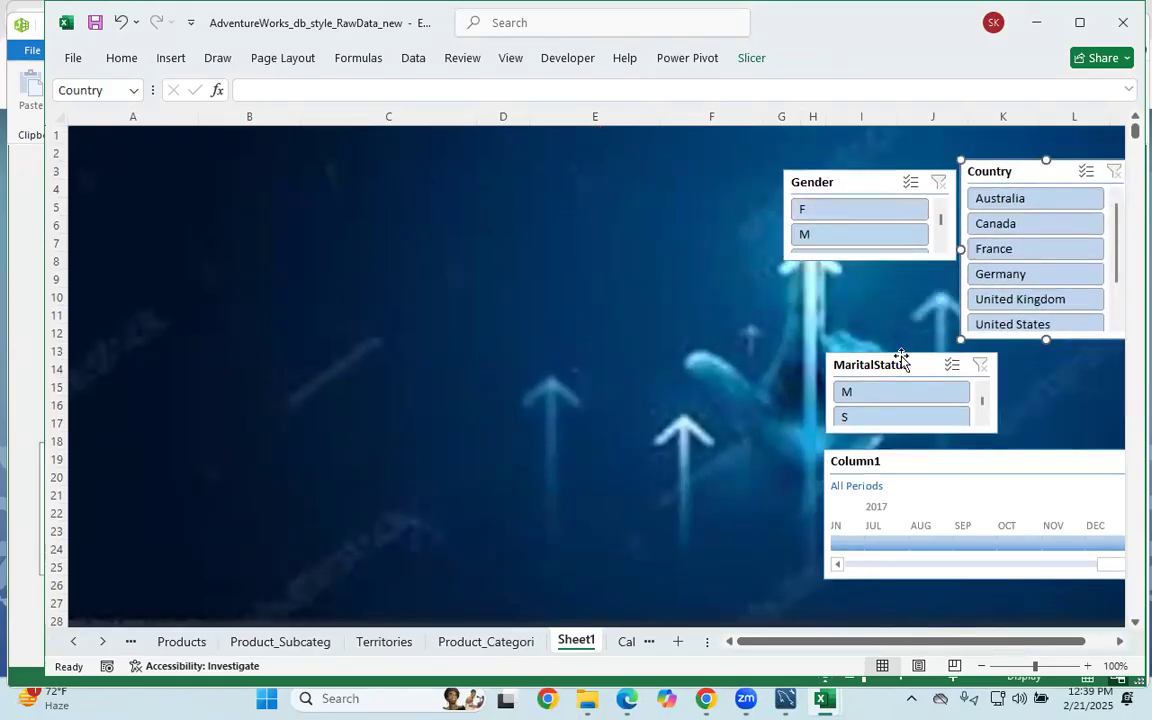
pyautogui.moveTo(886, 364); pyautogui.dragTo(837, 295)
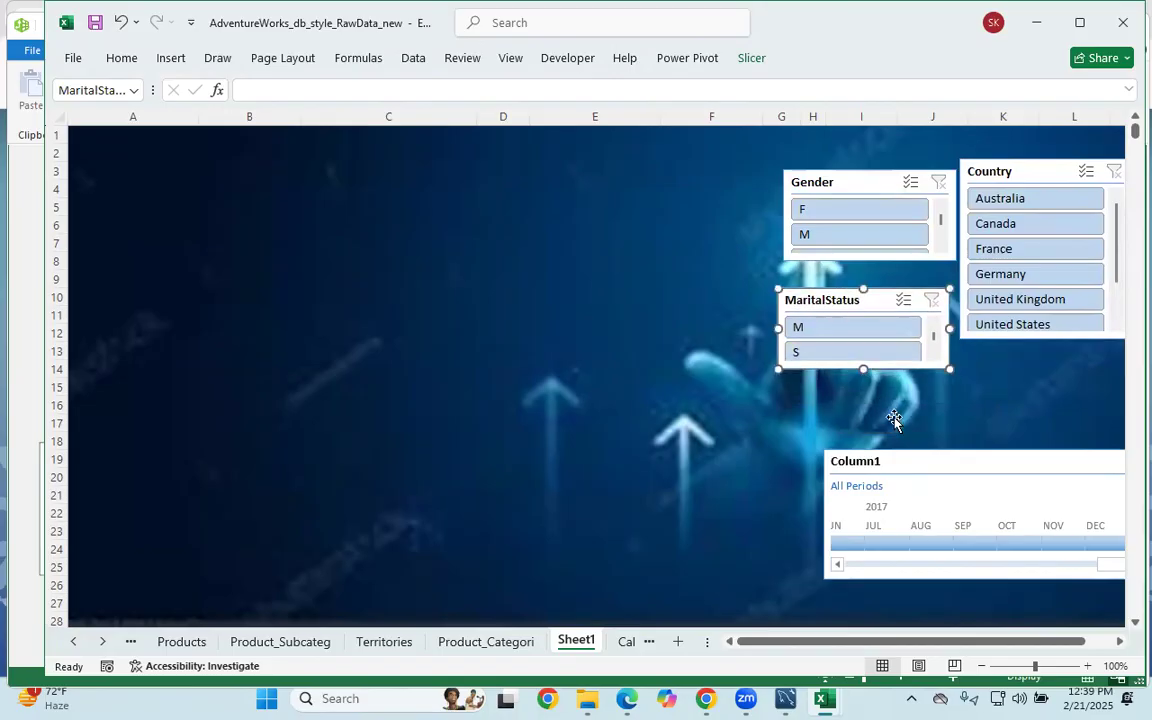
pyautogui.moveTo(898, 458); pyautogui.dragTo(856, 407)
pyautogui.click(680, 450)
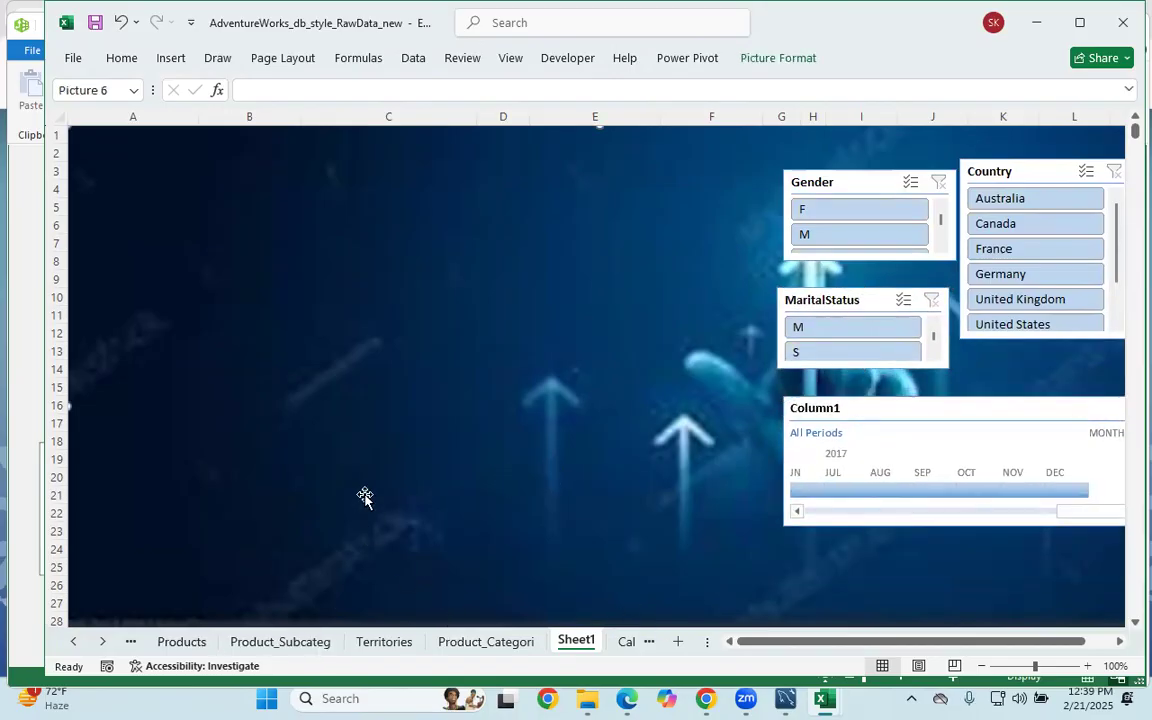
# Undo the slicer and timeline moves, the picture's reordering and its enlargement.
pyautogui.hotkey('ctrl', 'z')
pyautogui.hotkey('ctrl', 'z')
pyautogui.hotkey('ctrl', 'z')
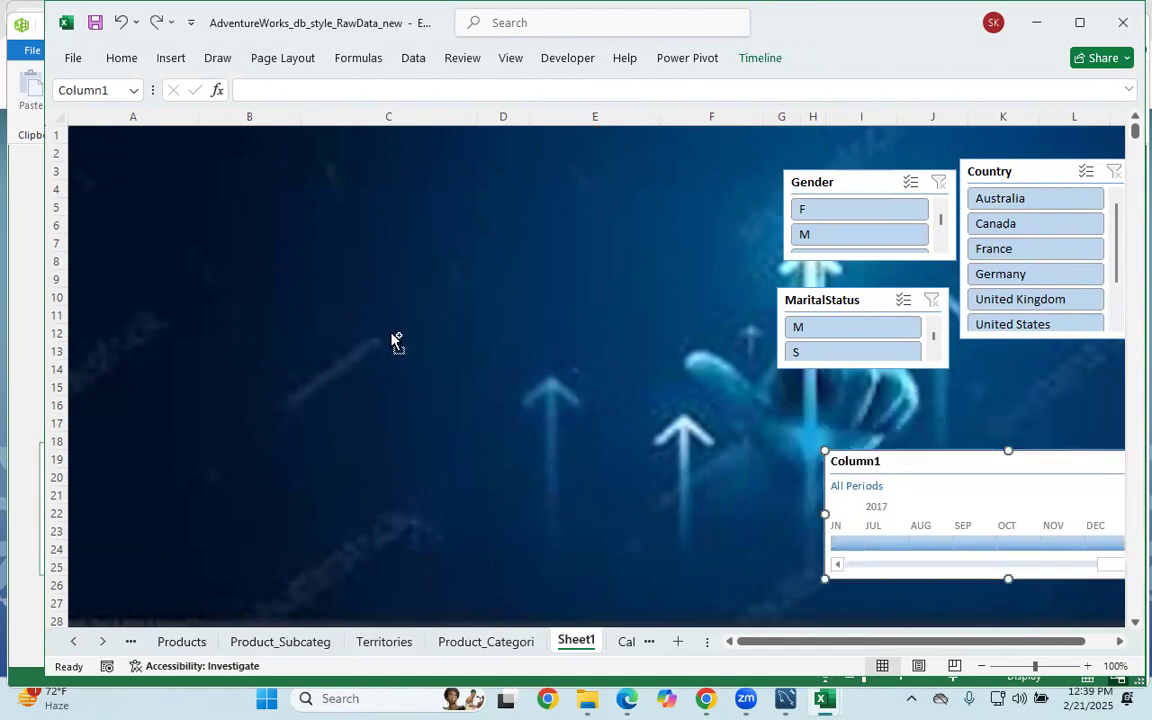
pyautogui.hotkey('ctrl', 'z')
pyautogui.hotkey('ctrl', 'z')
pyautogui.hotkey('ctrl', 'z')
pyautogui.hotkey('ctrl', 'z')
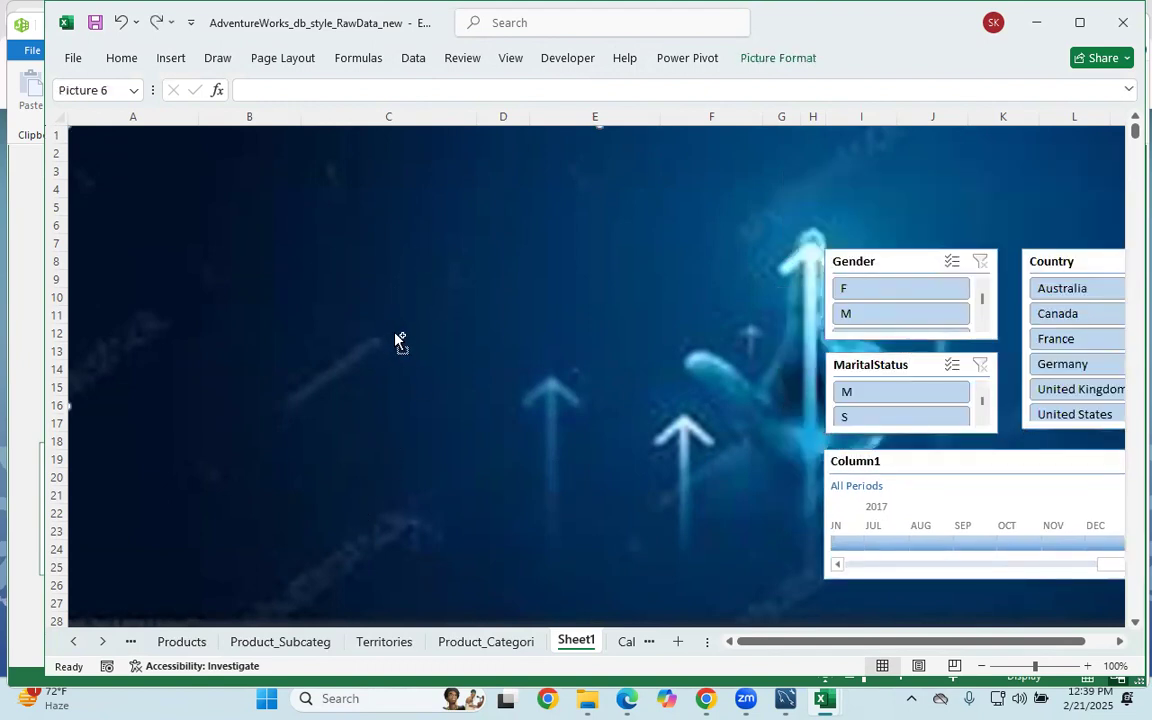
pyautogui.hotkey('ctrl', 'z')
pyautogui.hotkey('ctrl', 'z')
pyautogui.hotkey('ctrl', 'z')
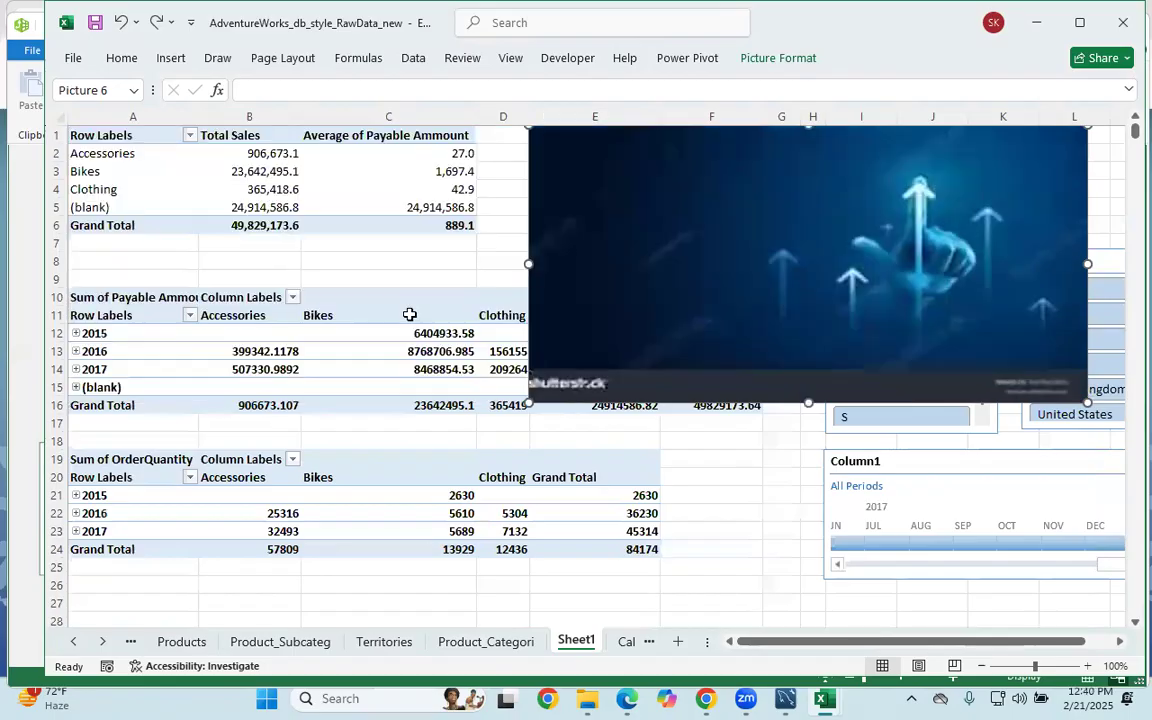
pyautogui.hotkey('ctrl', 'z')
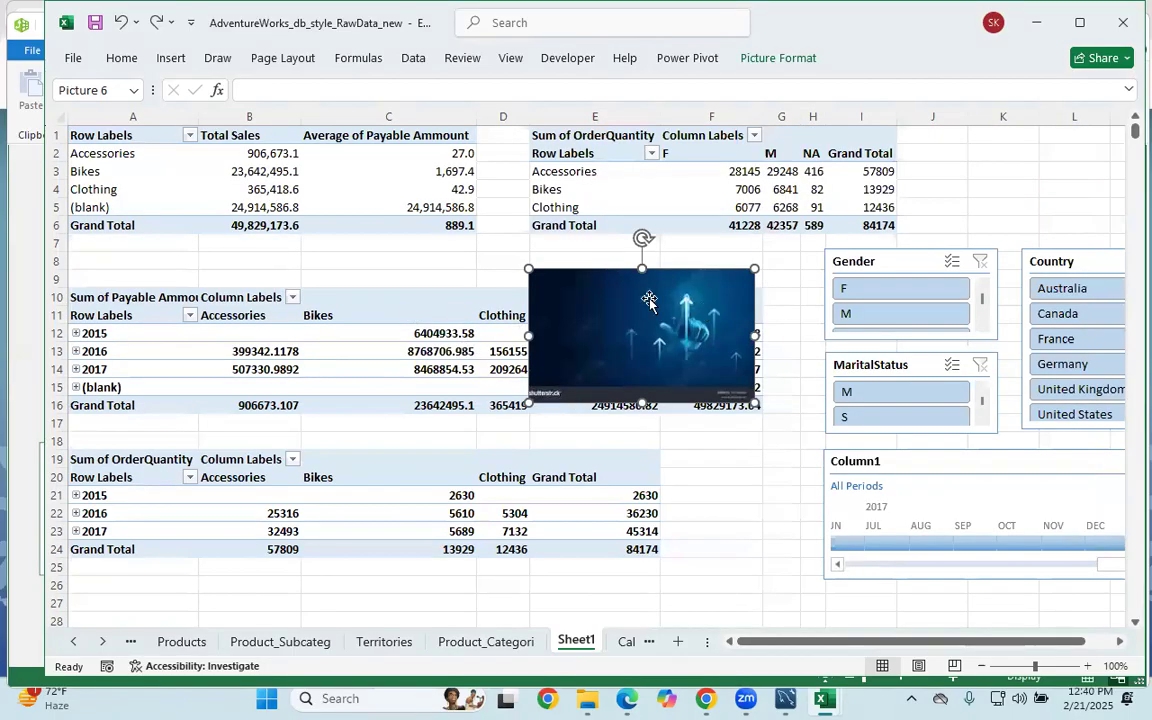
# Send the small background picture to the back and position it over columns B and C of the first pivot table.
pyautogui.hotkey('ctrl', 'z')
pyautogui.hotkey('ctrl', 'z')
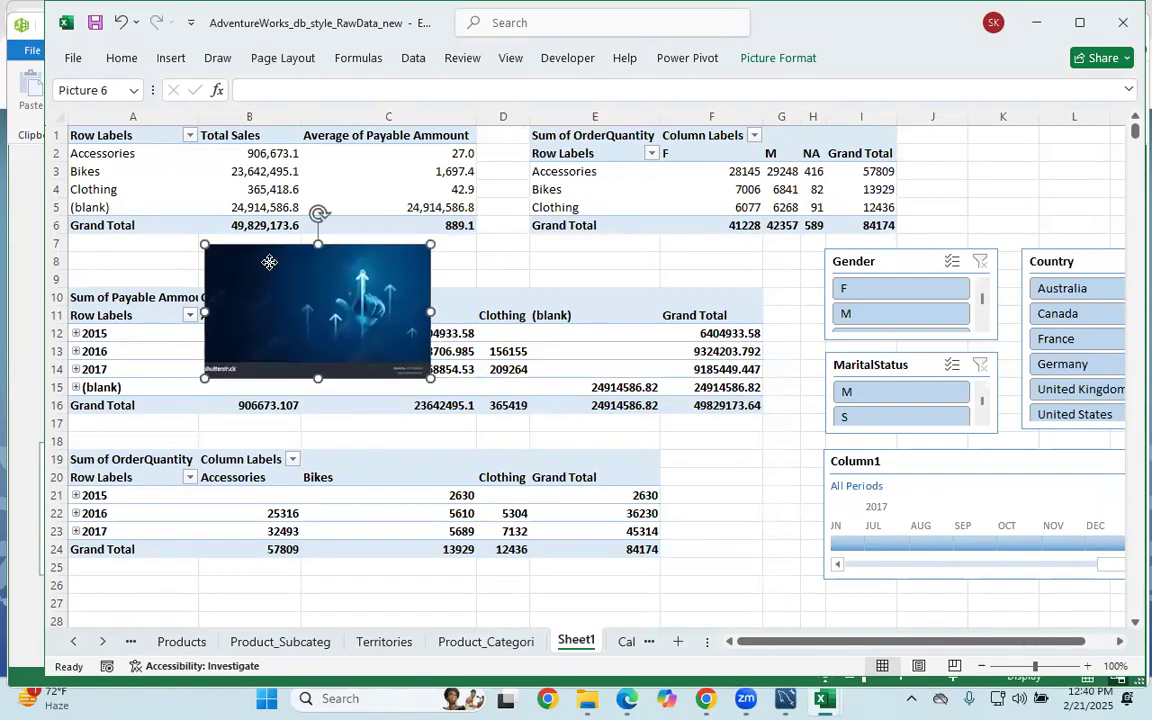
pyautogui.rightClick(269, 262)
pyautogui.click(348, 480)
pyautogui.click(494, 267)
pyautogui.click(498, 194)
pyautogui.moveTo(350, 272); pyautogui.dragTo(321, 192)
# Examine the context options of the first pivot table and of the picture for a way to change their stacking order.
pyautogui.rightClick(124, 199)
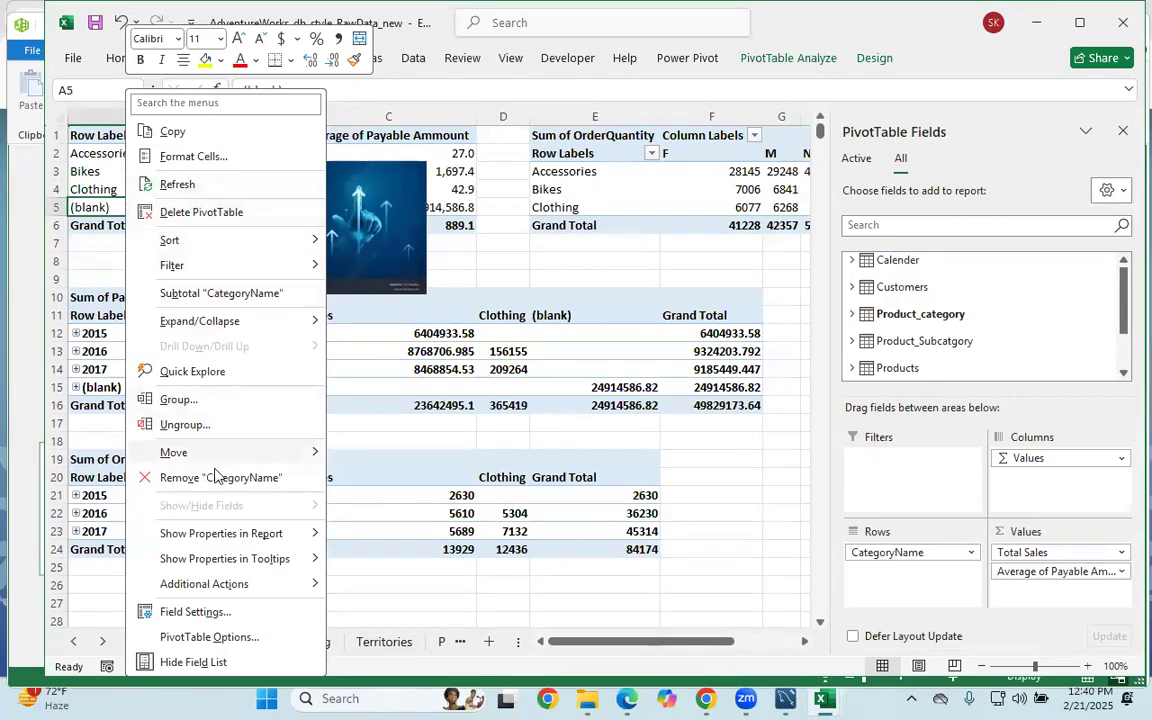
pyautogui.press('Escape')
pyautogui.press('Up')
pyautogui.press('Up')
pyautogui.hotkey('ctrl', 'a')
pyautogui.rightClick(139, 190)
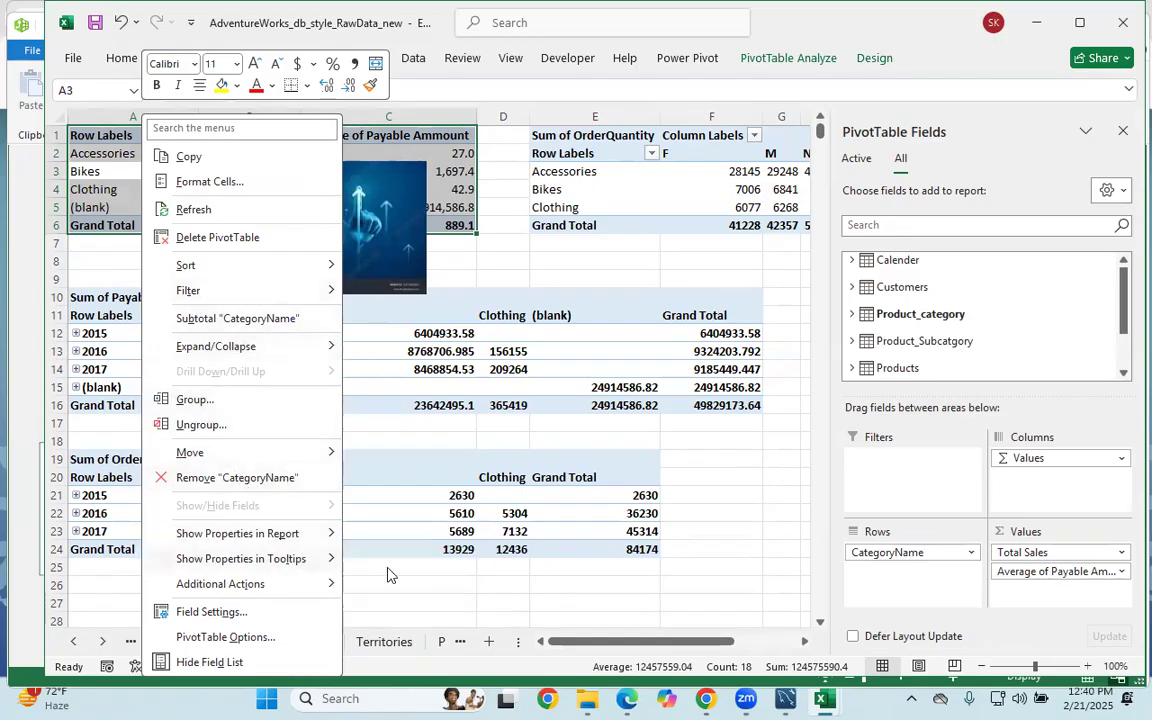
pyautogui.click(410, 358)
pyautogui.click(365, 235)
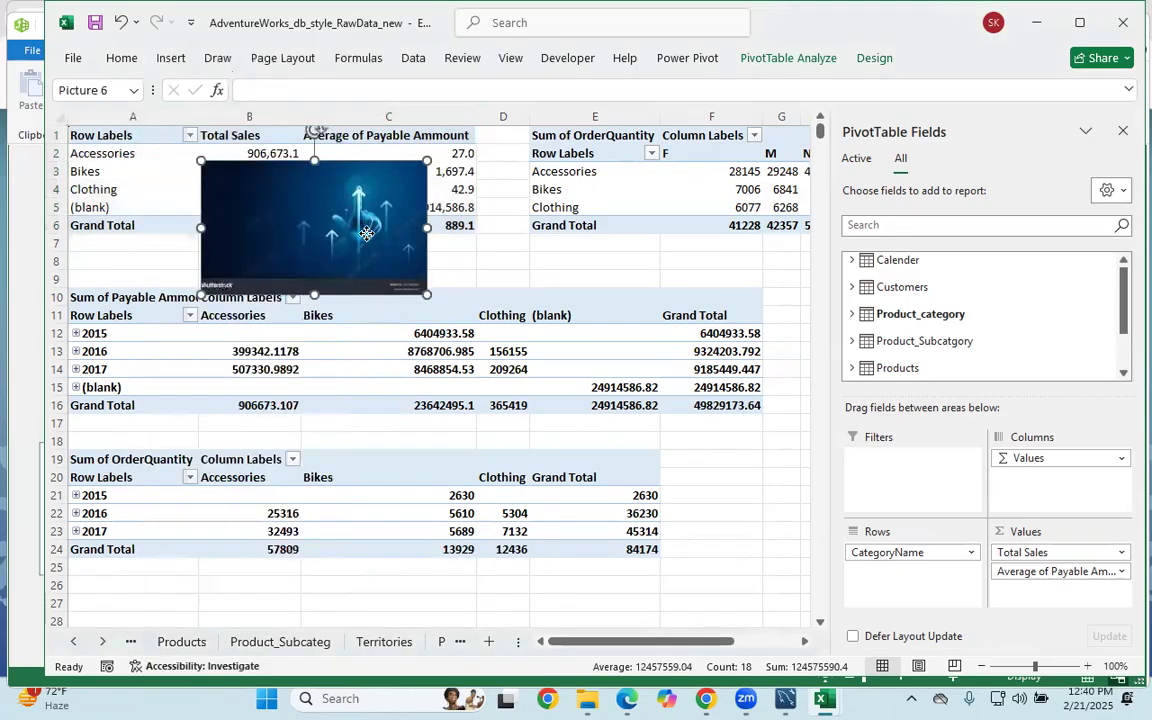
pyautogui.rightClick(367, 222)
pyautogui.click(273, 205)
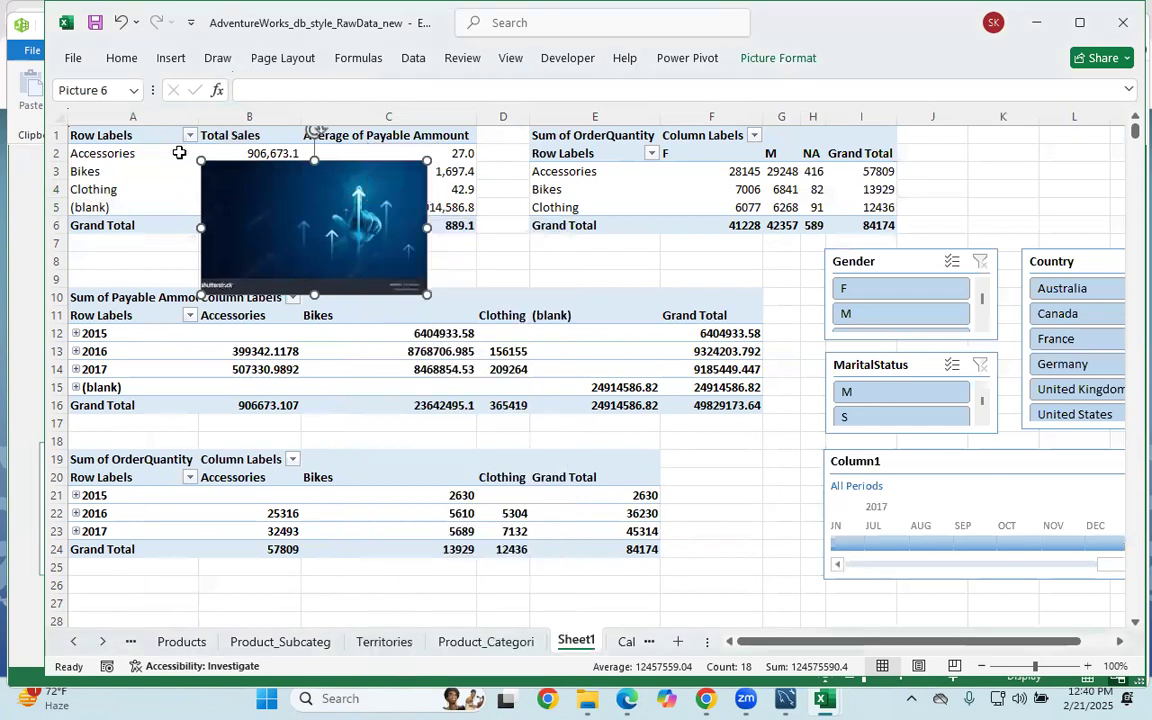
# Enlarge the picture up to the first pivot table's header row and try sending it to the back.
pyautogui.moveTo(204, 157); pyautogui.dragTo(161, 136)
pyautogui.rightClick(214, 212)
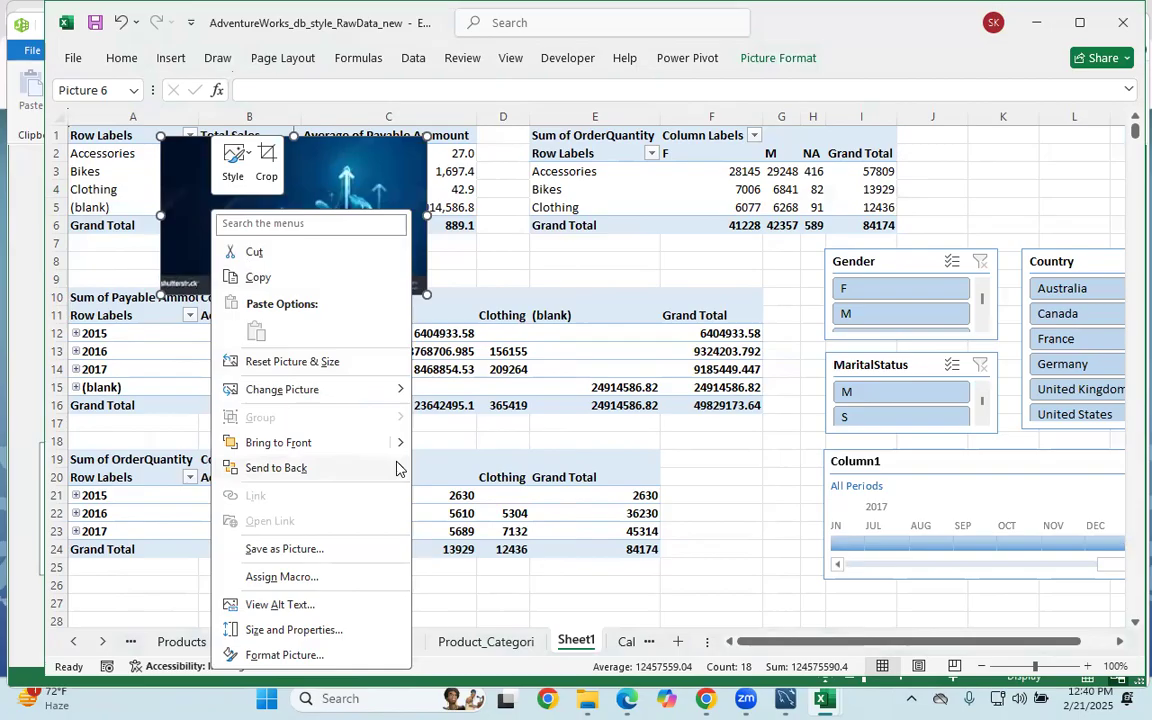
pyautogui.moveTo(398, 468)
pyautogui.click(456, 490)
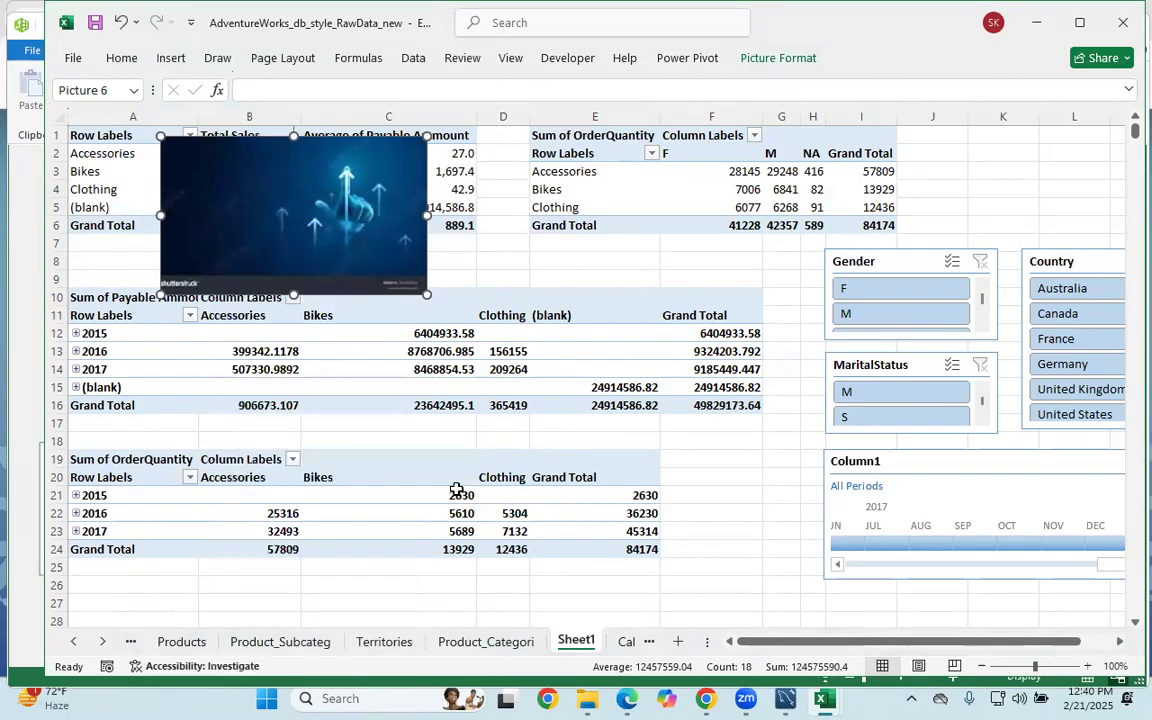
pyautogui.rightClick(334, 212)
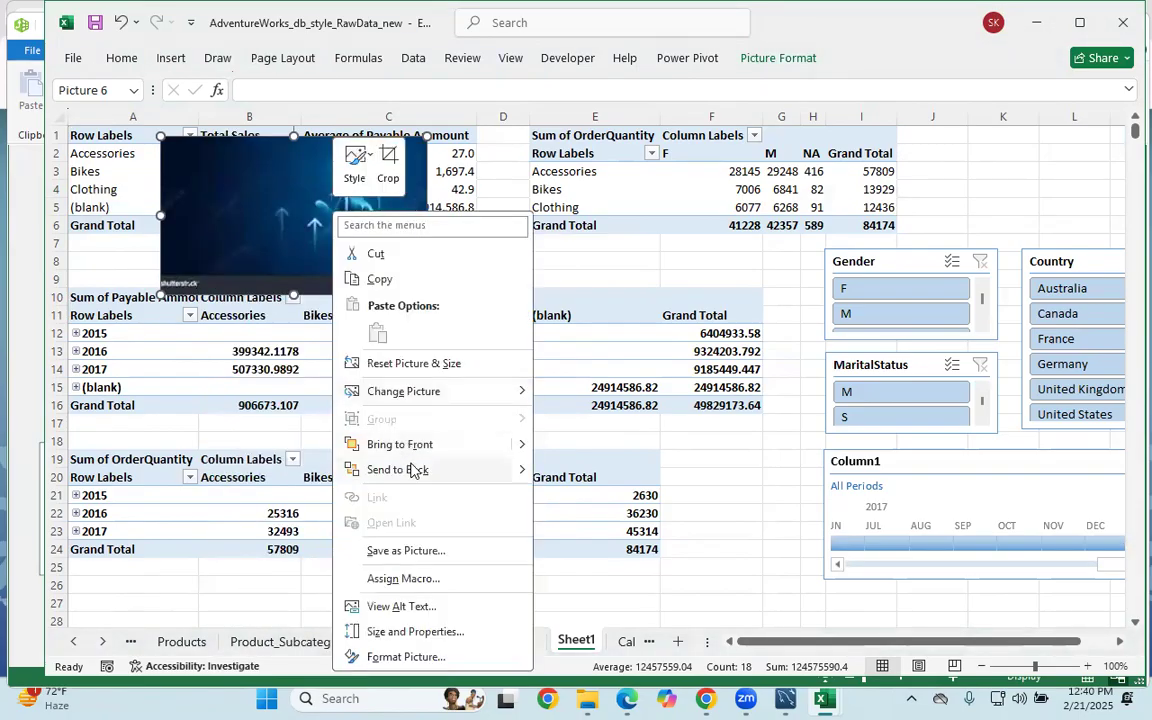
pyautogui.click(420, 473)
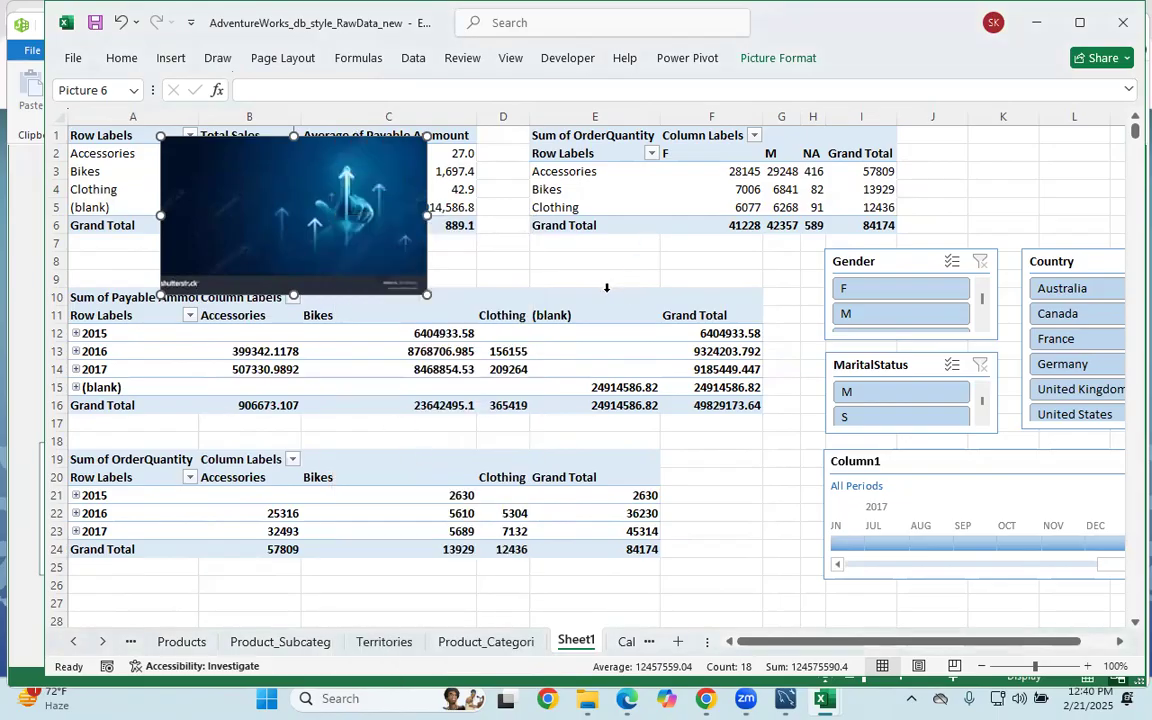
# Delete the background picture covering the first pivot table.
pyautogui.click(606, 288)
pyautogui.click(272, 185)
pyautogui.rightClick(264, 190)
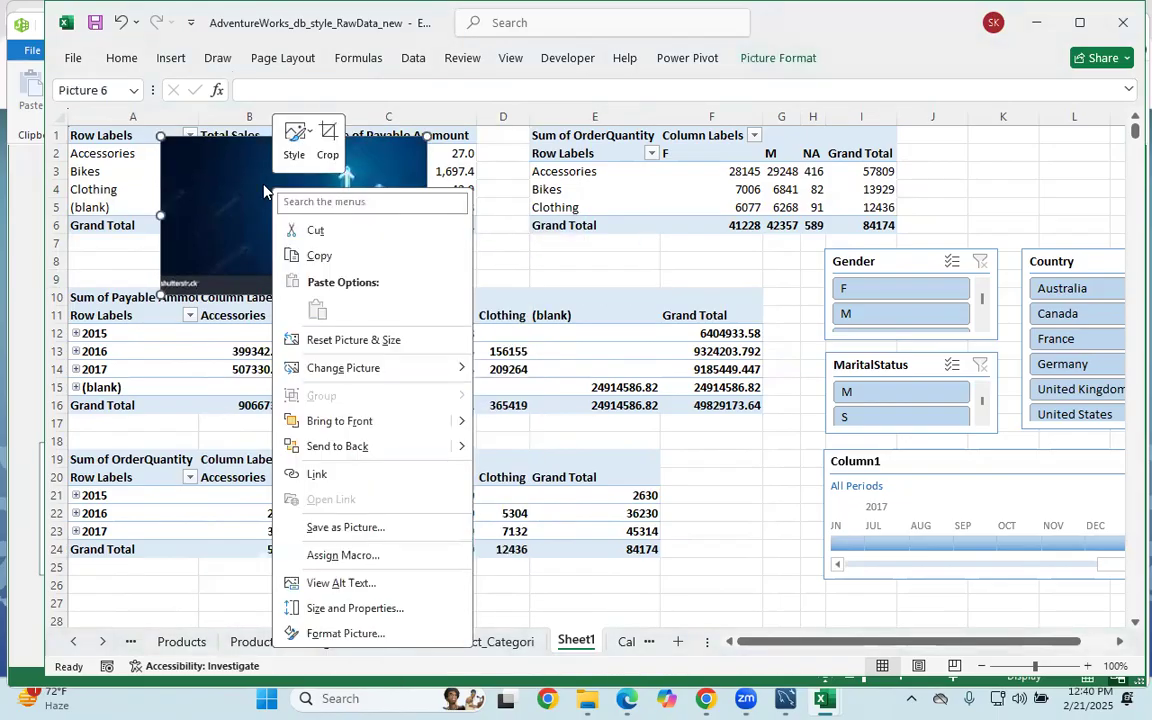
pyautogui.click(221, 228)
pyautogui.press('Delete')
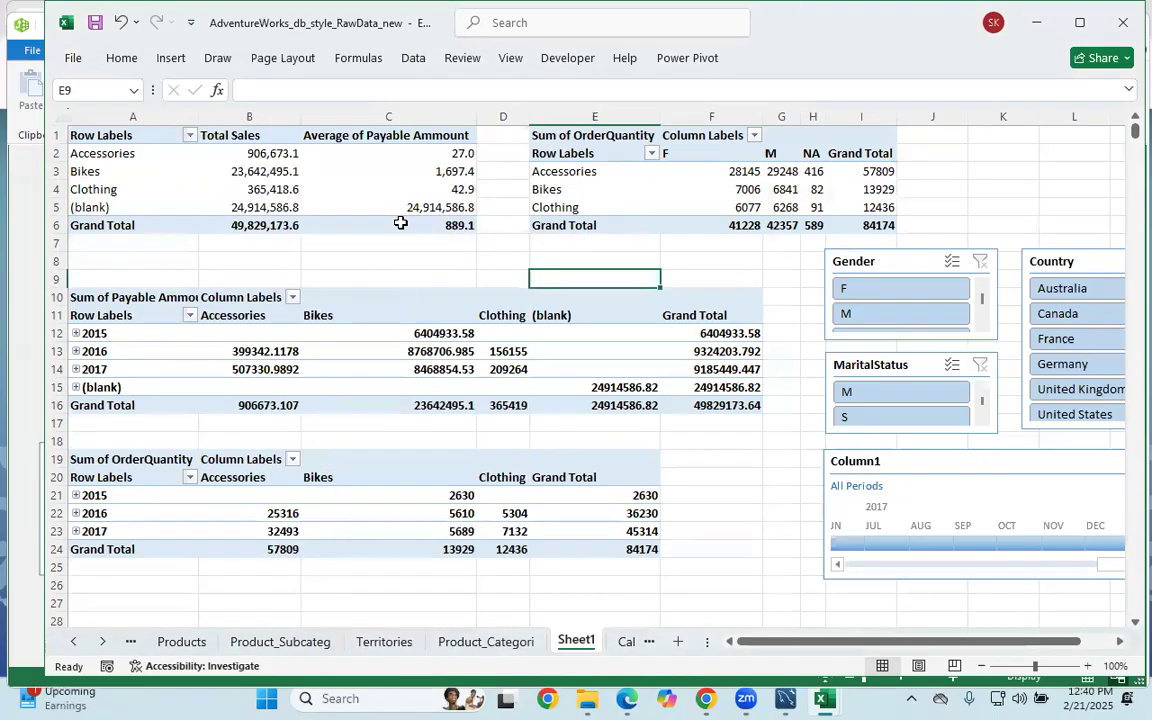
pyautogui.click(396, 246)
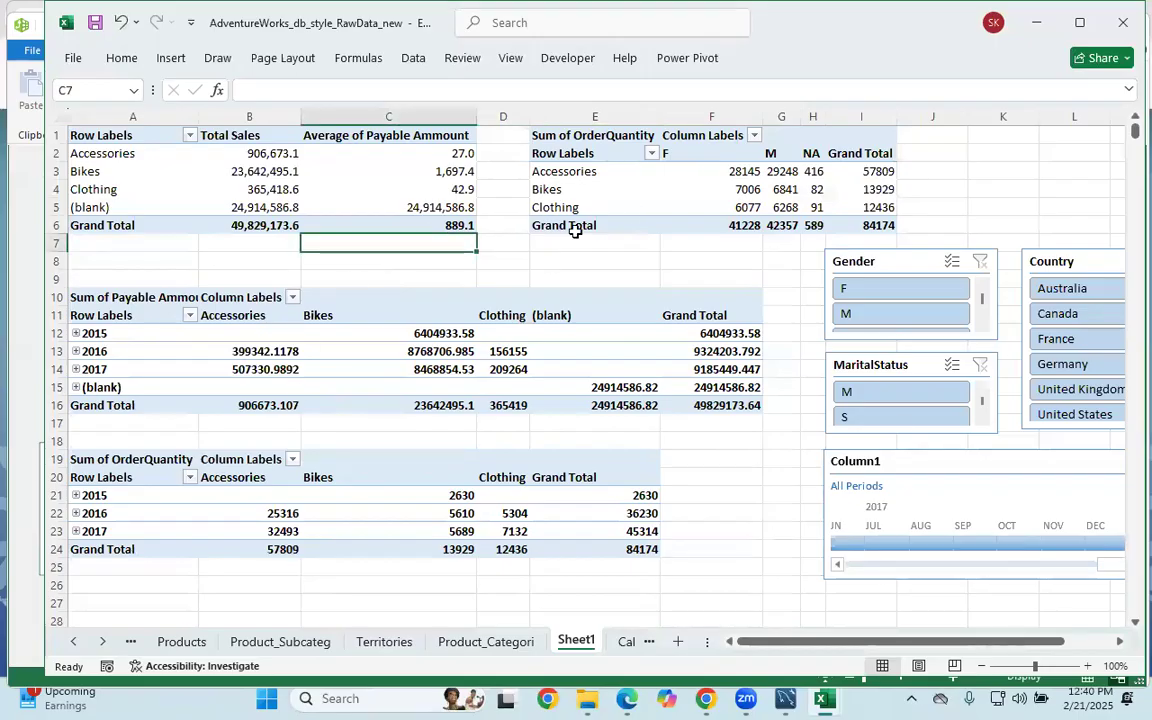